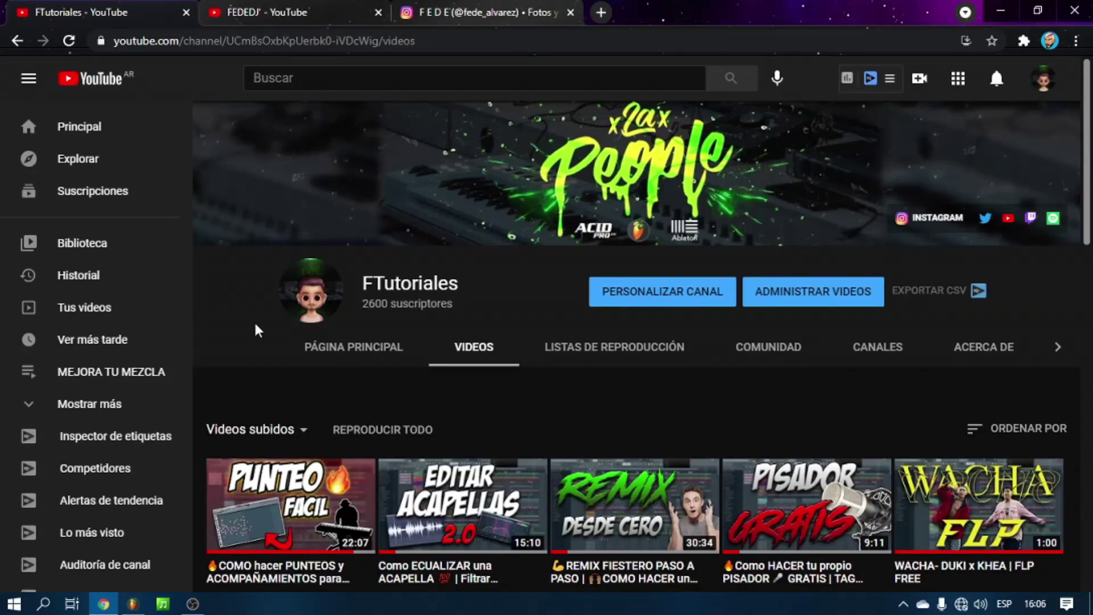
View the second YouTube channel and the Instagram profile, finishing back on the FTutoriales channel.
key(ctrl+Tab)
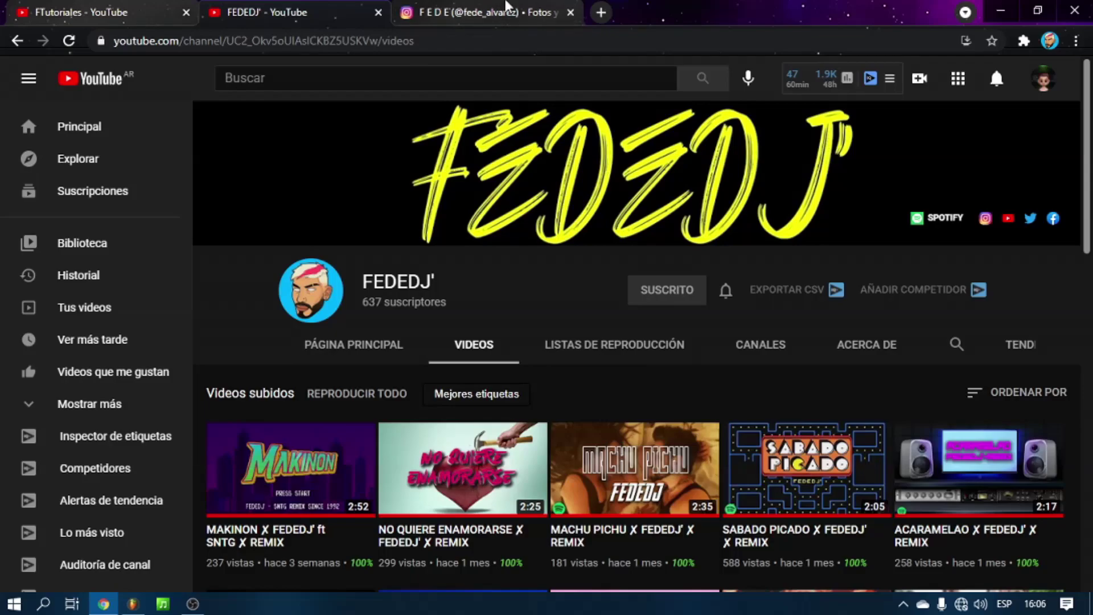
click(506, 8)
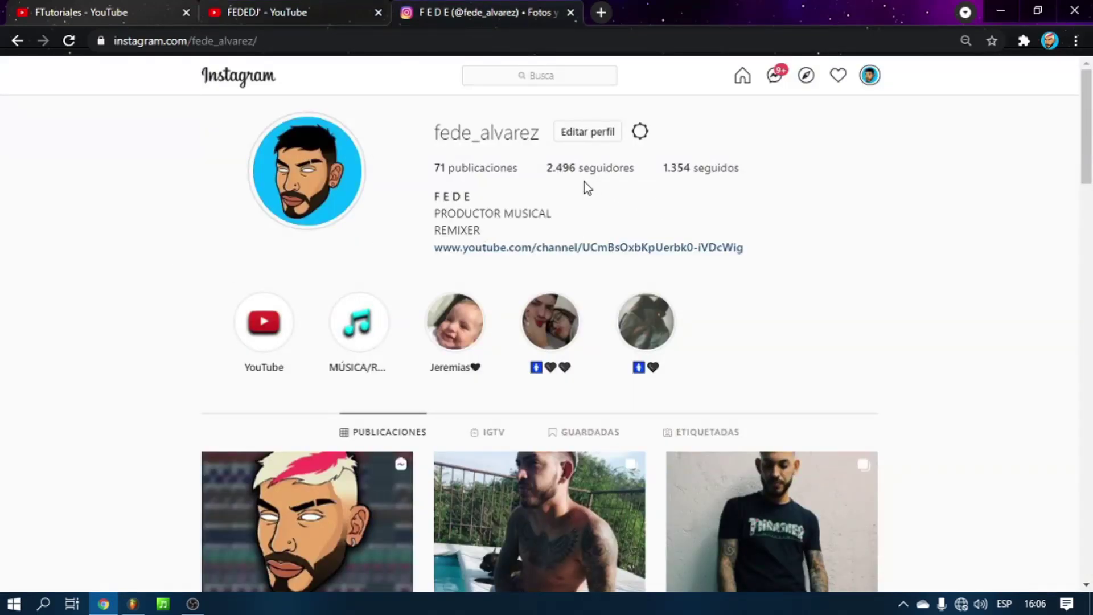
click(147, 8)
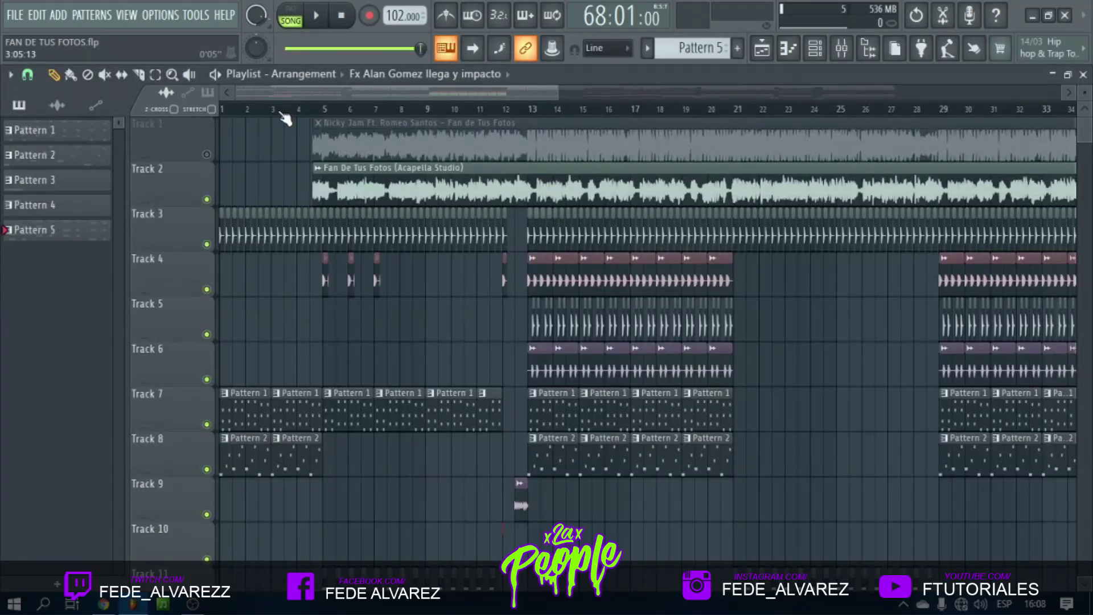
In FL Studio, look over the FAN DE TUS FOTOS arrangement and play it from bar 1.
scroll(278, 113, down, 4)
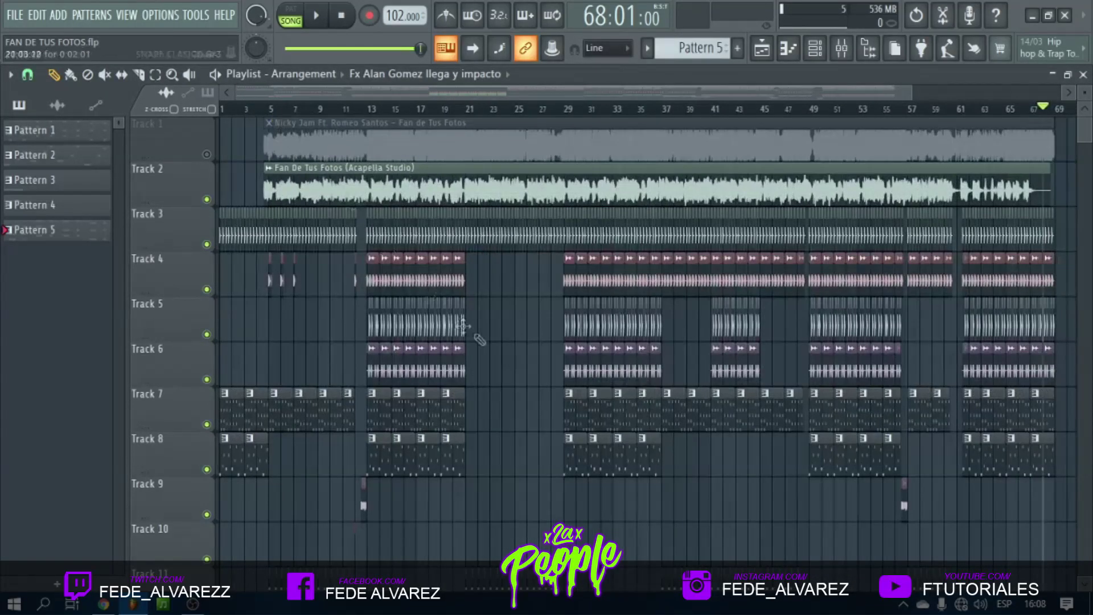
scroll(545, 337, down, 10)
scroll(555, 344, up, 10)
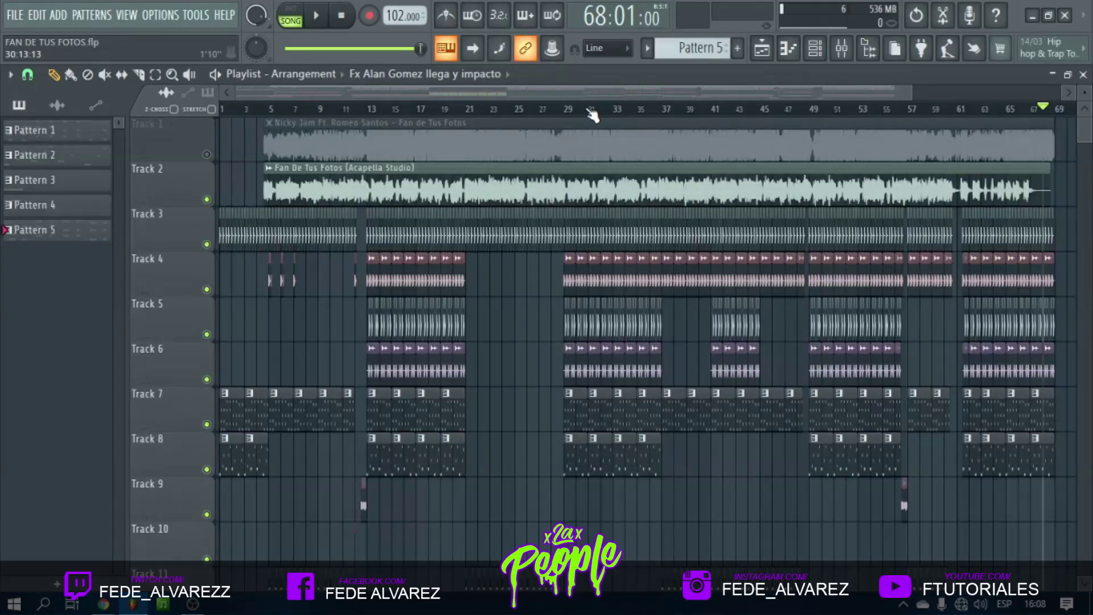
click(345, 19)
key(space)
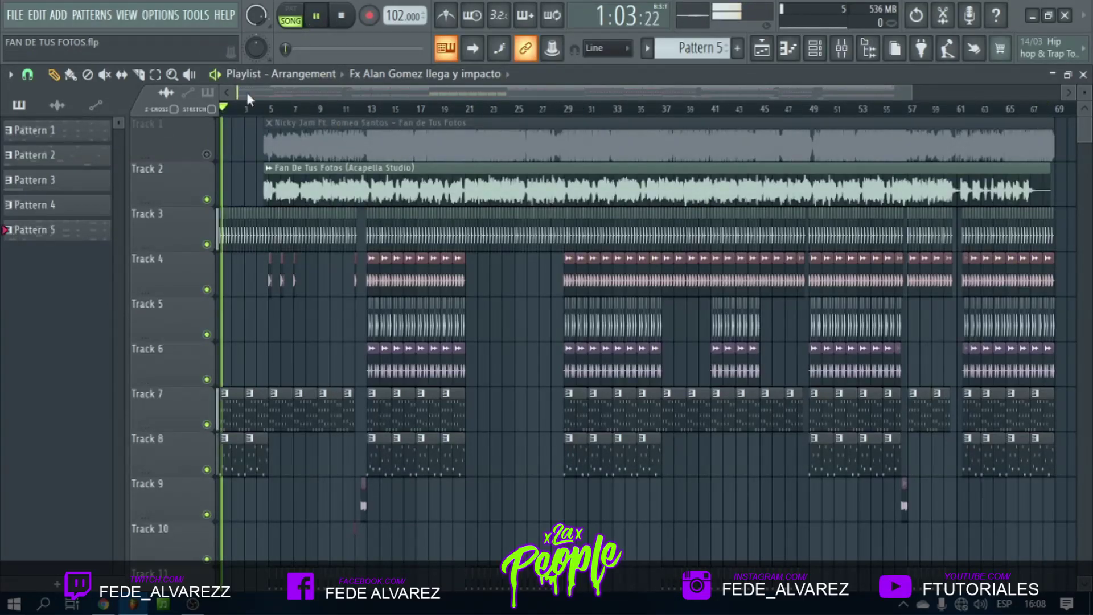
scroll(228, 110, up, 1)
scroll(251, 108, up, 2)
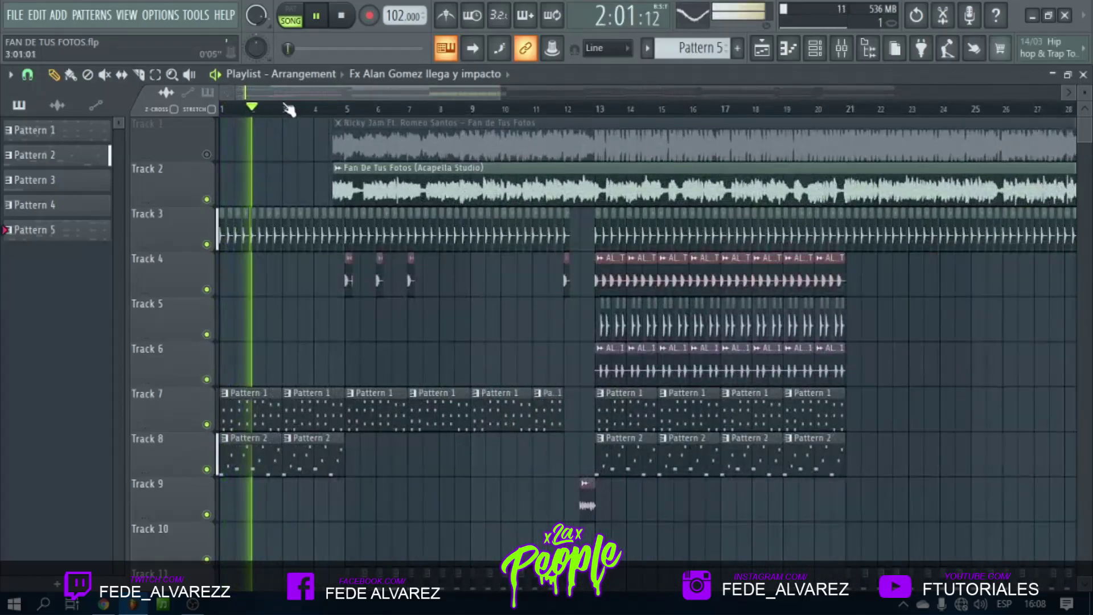
scroll(287, 113, up, 2)
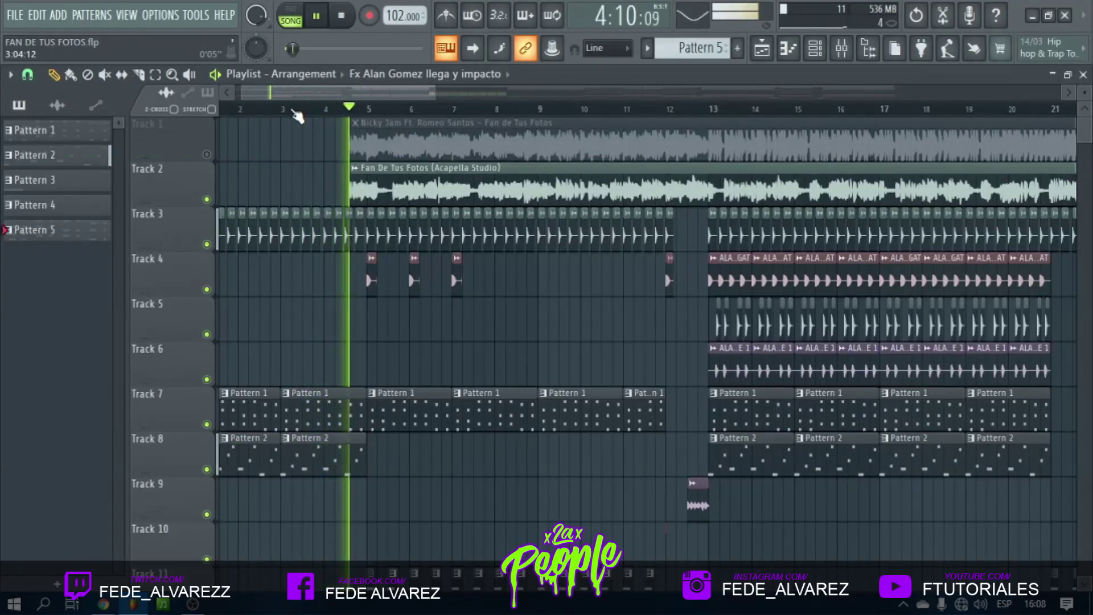
Mute and unmute the acapella on Track 2 during playback of the intro while examining the tracks below it.
click(207, 199)
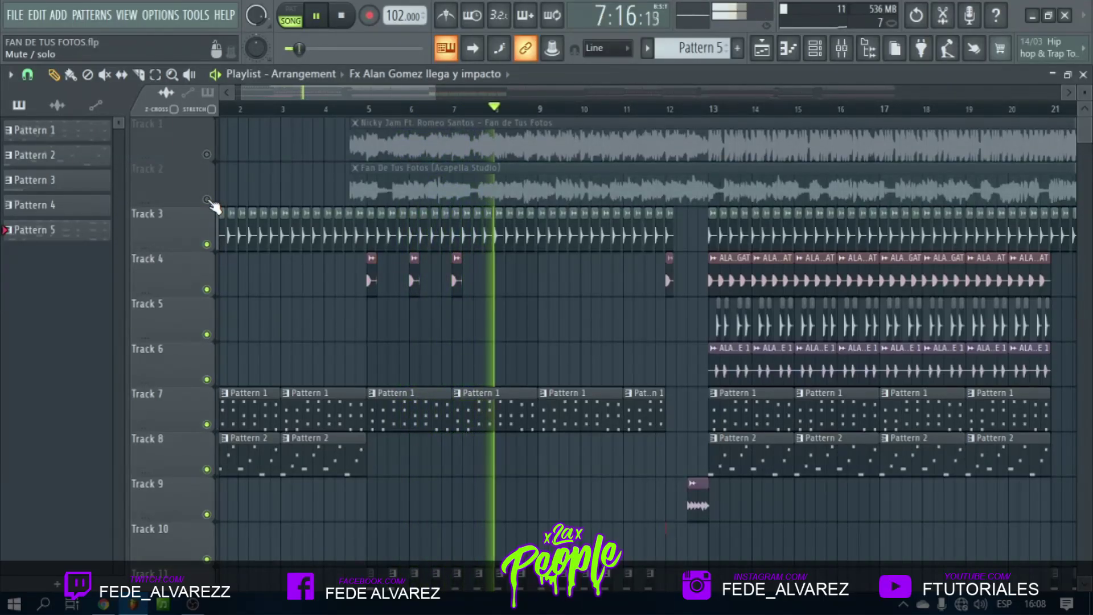
scroll(340, 253, down, 3)
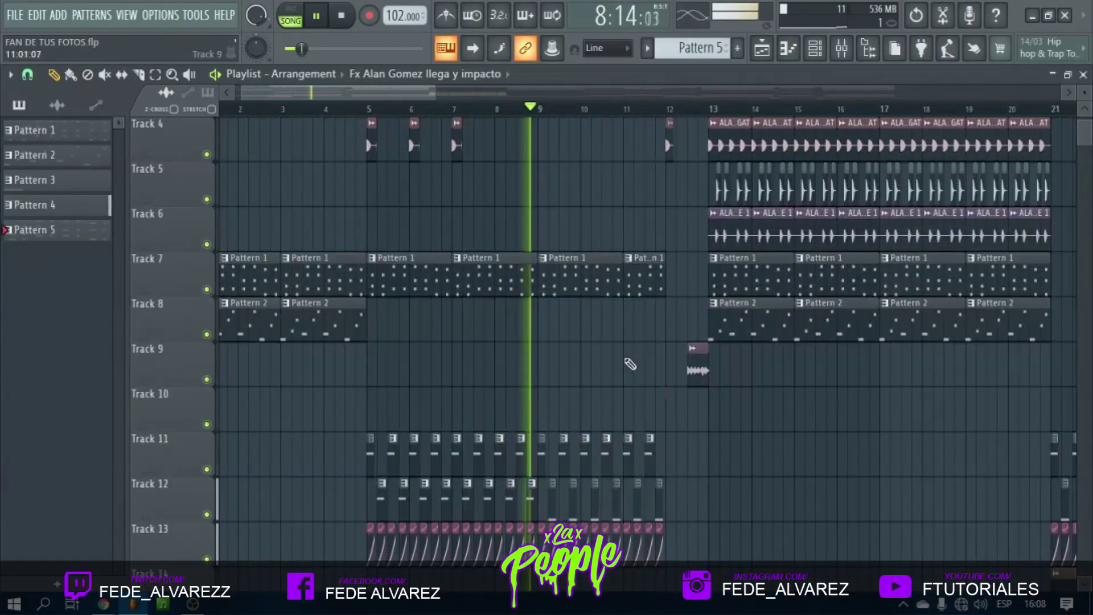
scroll(629, 366, up, 3)
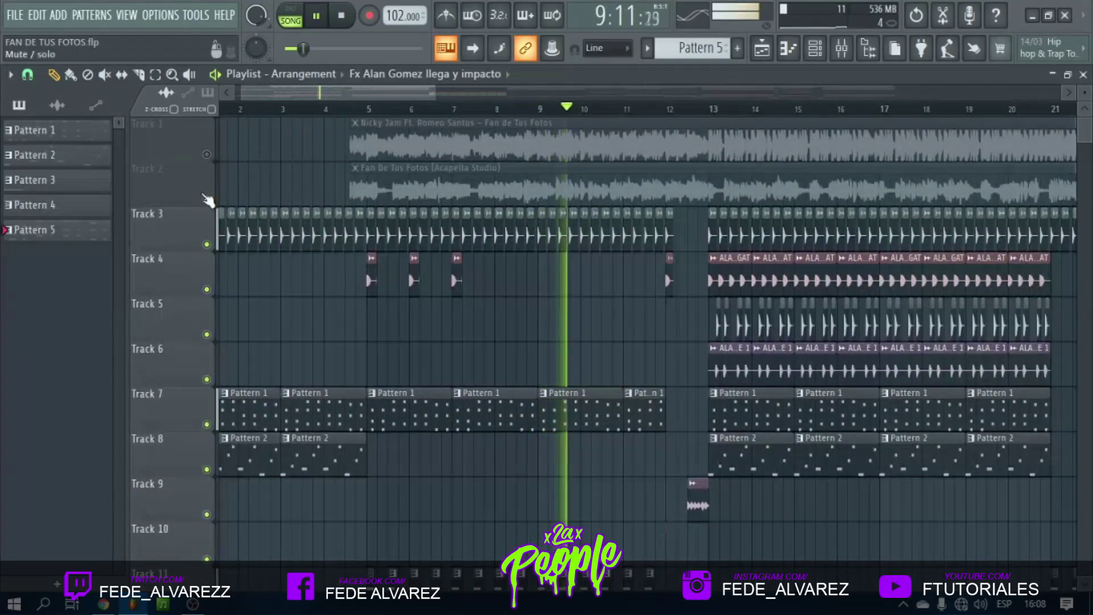
scroll(402, 266, down, 3)
scroll(410, 269, down, 2)
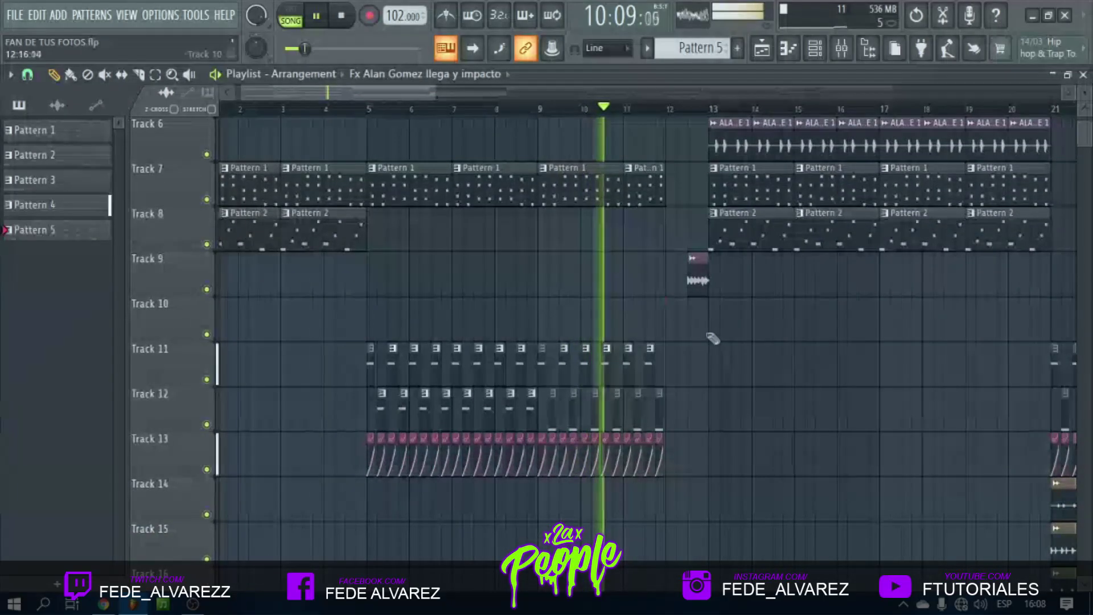
scroll(654, 339, up, 5)
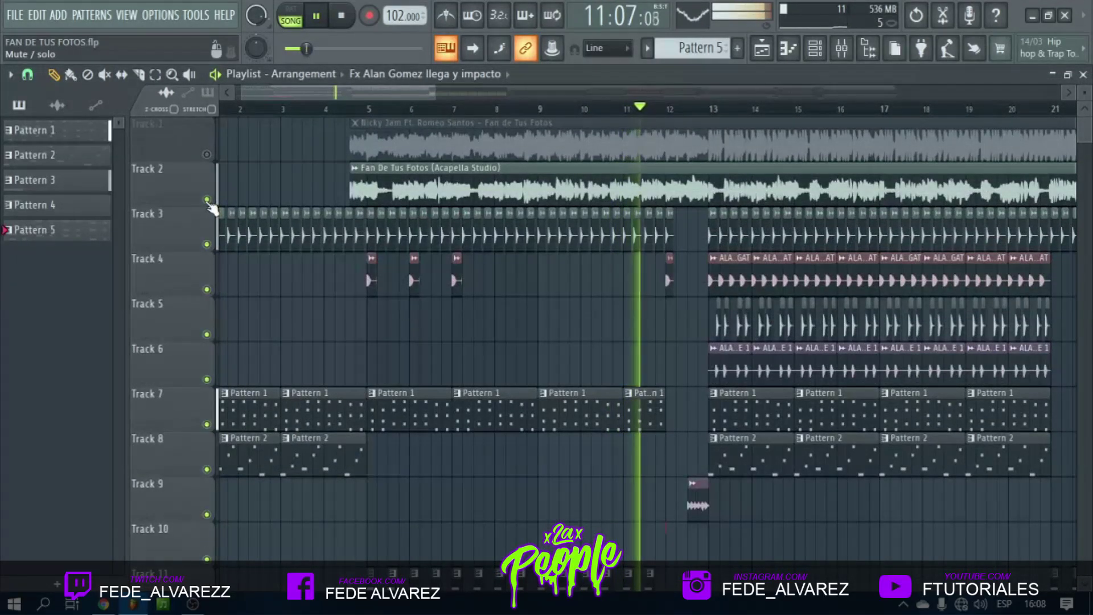
click(206, 199)
click(206, 199)
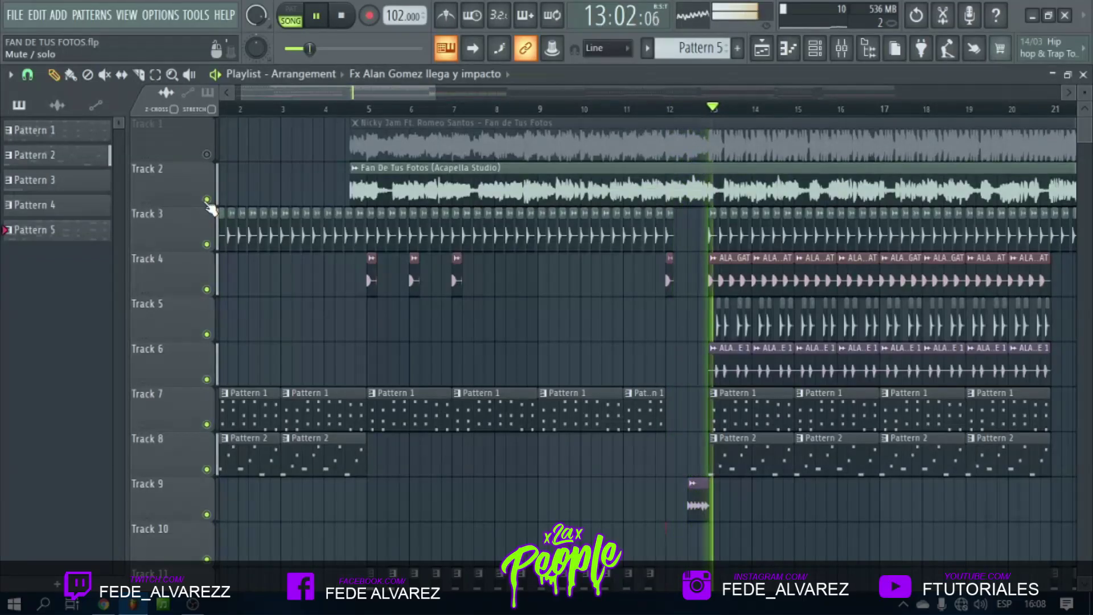
Mute the acapella to hear the instrumental section from bar 13, examine its percussion and pattern tracks, and unmute the vocal.
click(206, 199)
scroll(569, 117, down, 3)
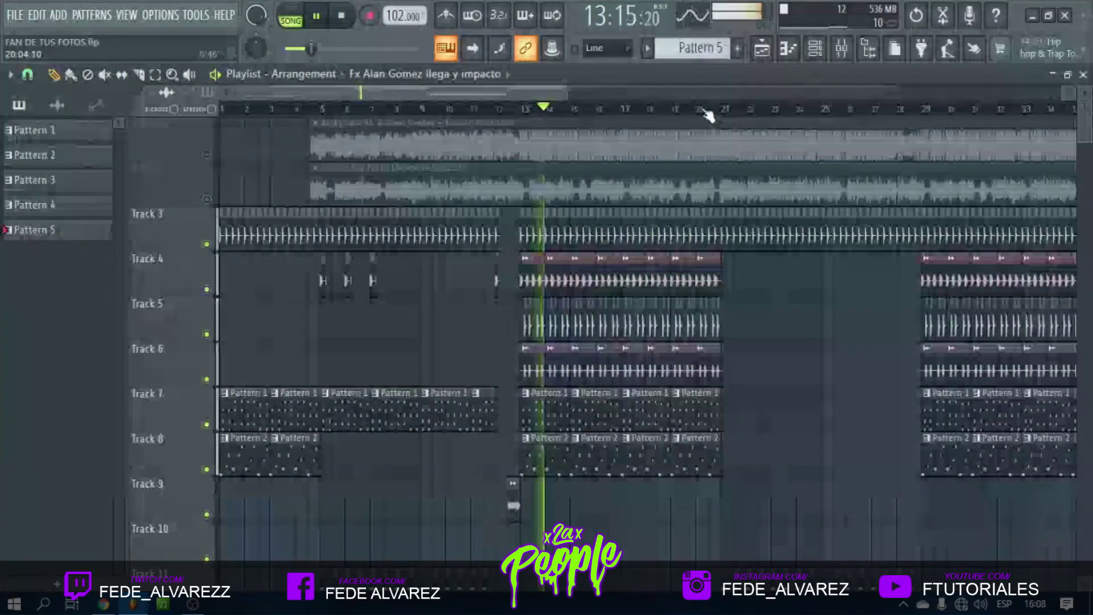
scroll(708, 116, up, 5)
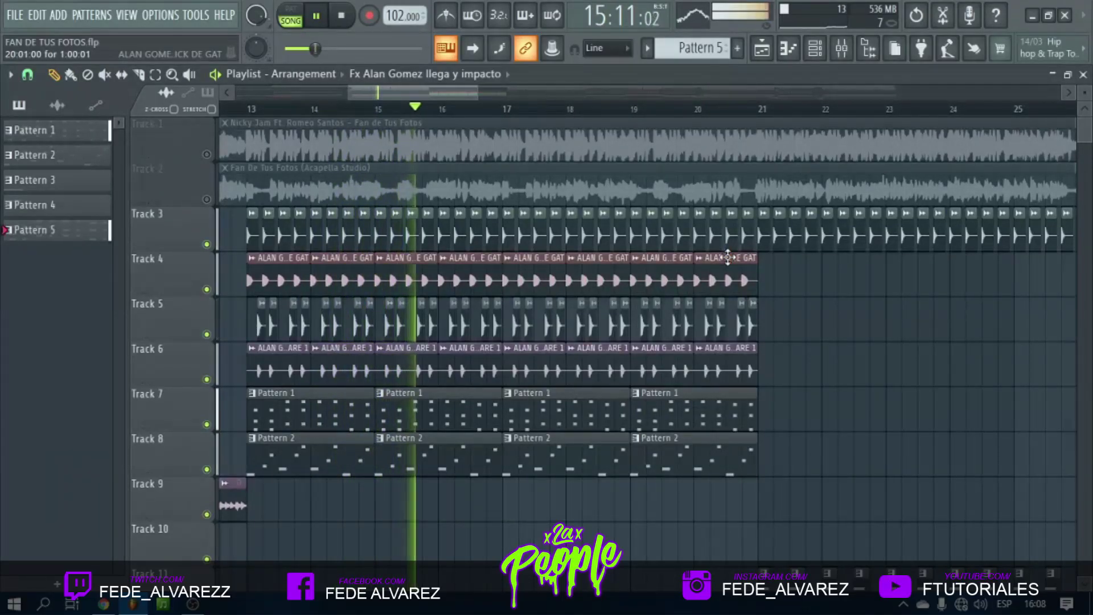
scroll(728, 264, down, 6)
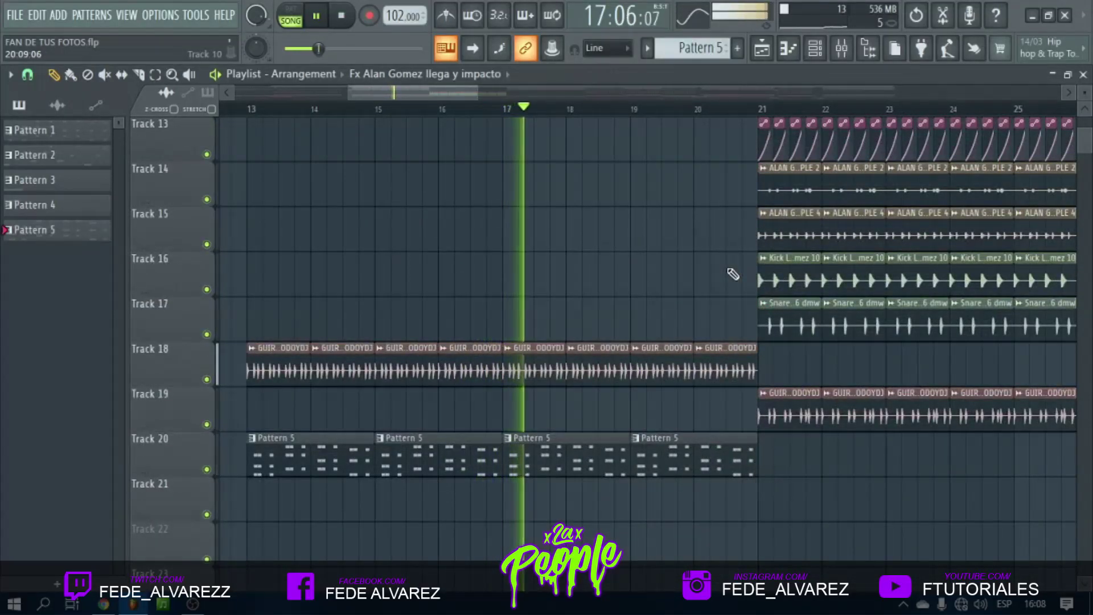
scroll(733, 274, up, 6)
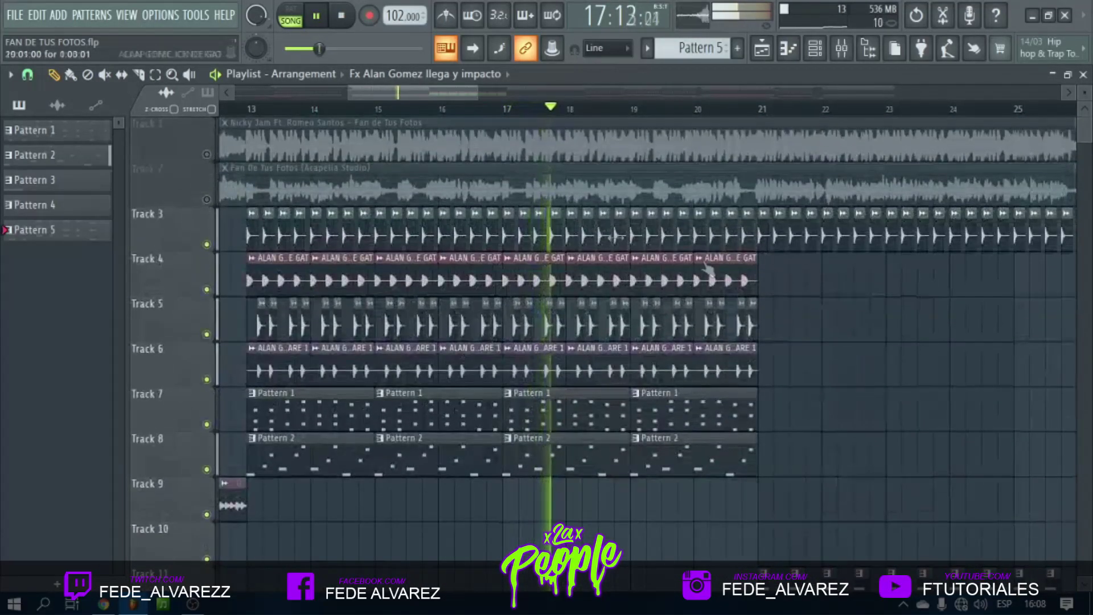
click(206, 199)
scroll(652, 120, down, 2)
scroll(779, 118, up, 2)
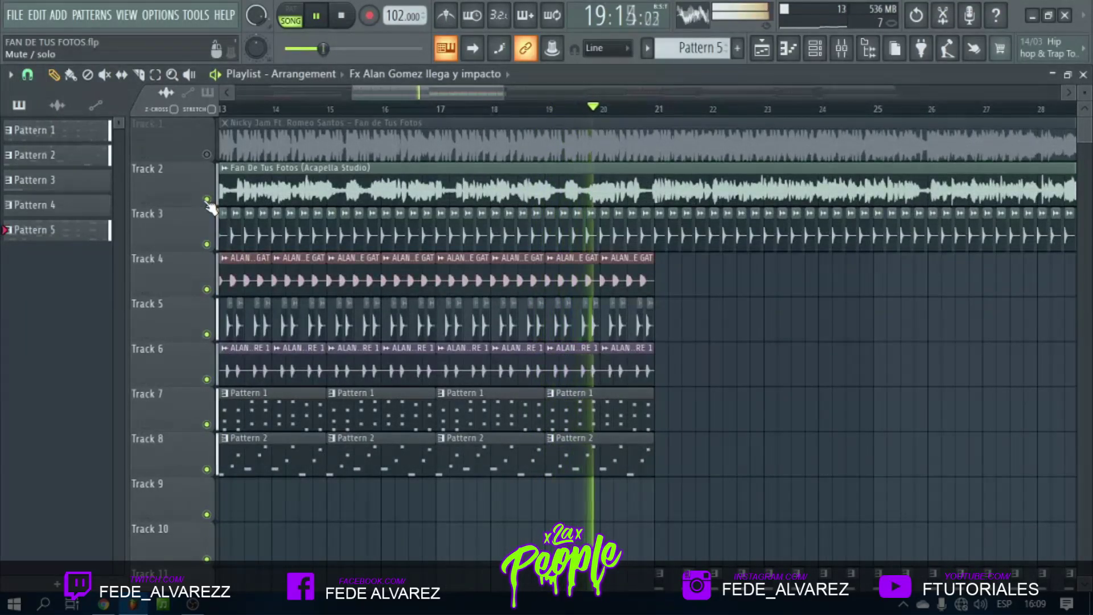
Listen to the transition into bar 21 with the acapella muted, examine Tracks 9 to 18, and restore the vocal.
click(207, 199)
scroll(361, 118, down, 2)
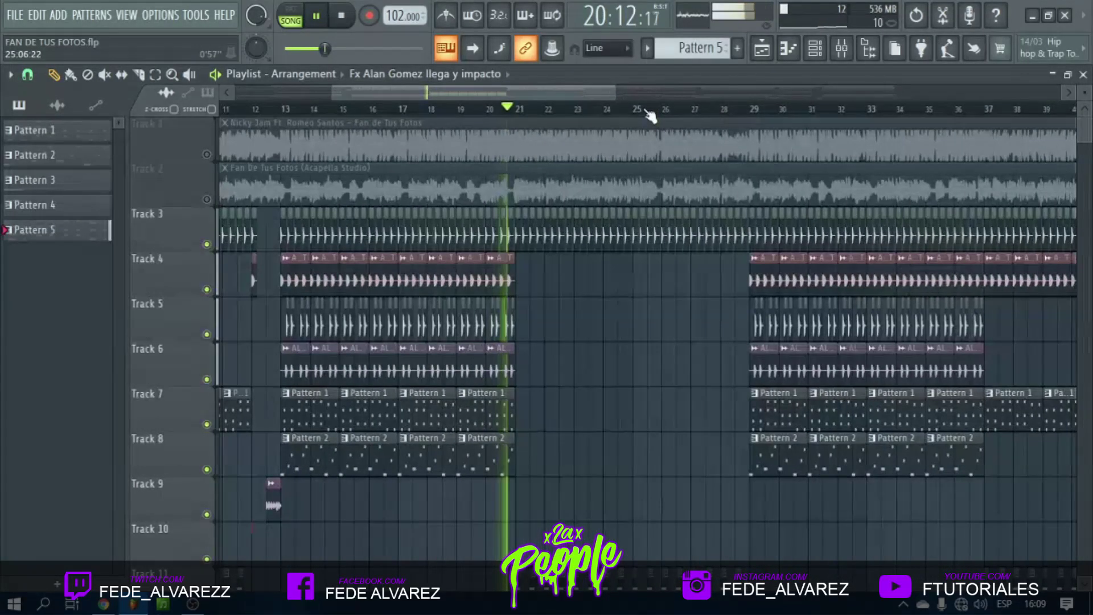
scroll(648, 115, up, 3)
scroll(517, 302, down, 3)
scroll(410, 251, up, 2)
scroll(403, 245, down, 3)
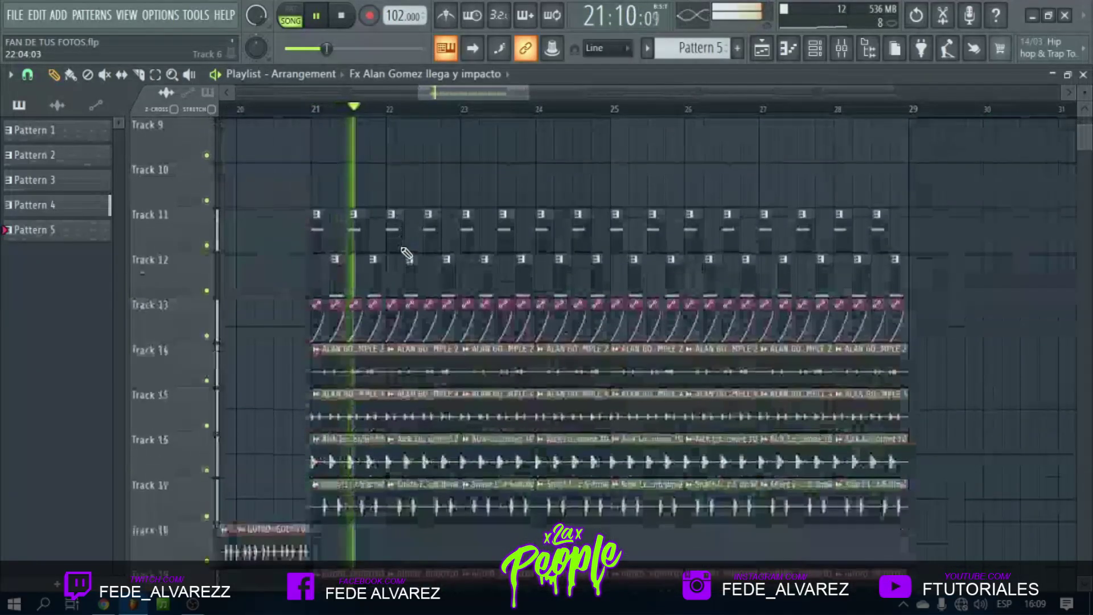
scroll(402, 231, up, 5)
click(207, 198)
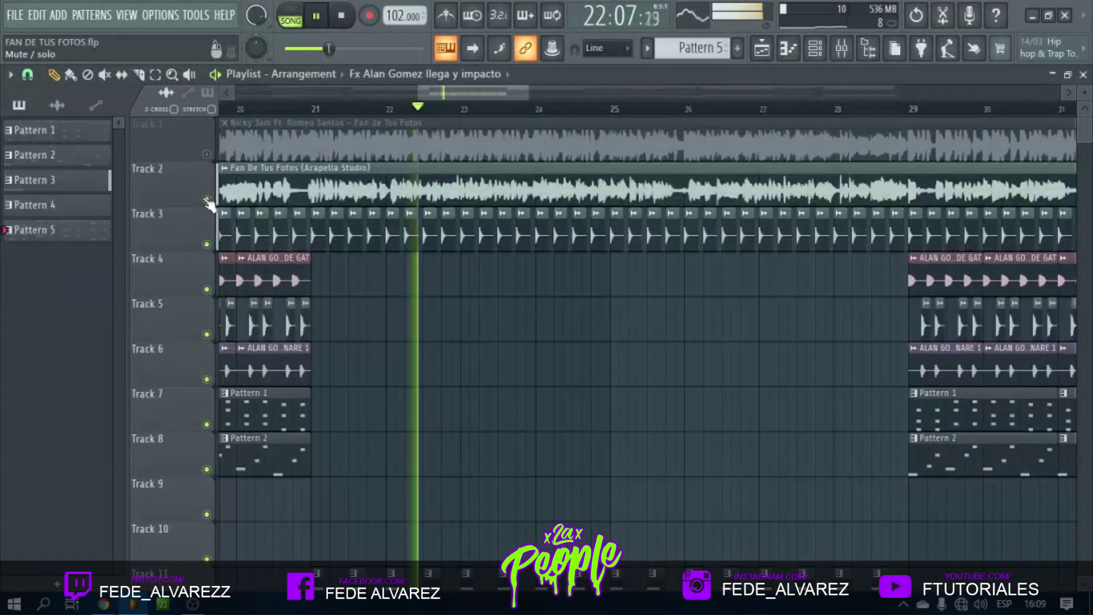
scroll(520, 114, down, 3)
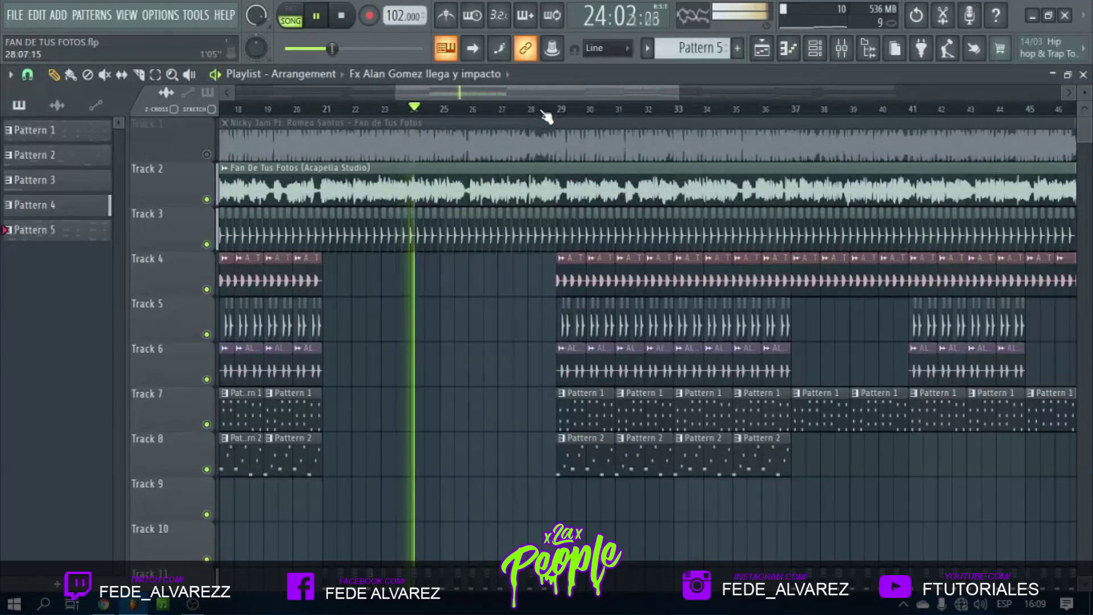
Check Tracks 10 to 19 around bar 25 without the acapella, stop playback, unmute Track 2 and review the whole arrangement.
scroll(547, 117, up, 1)
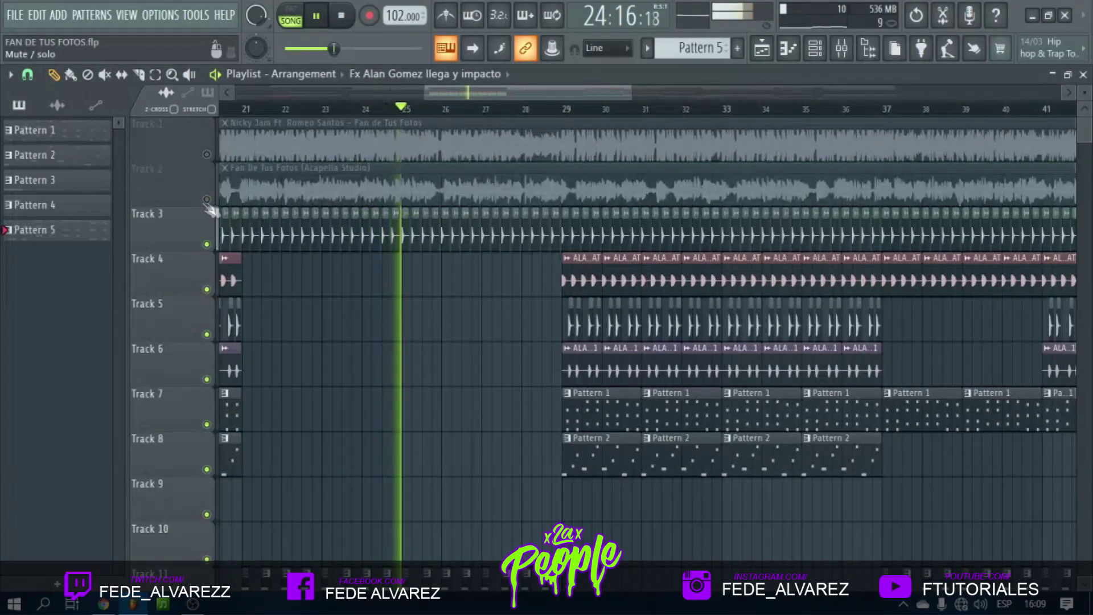
scroll(507, 290, down, 3)
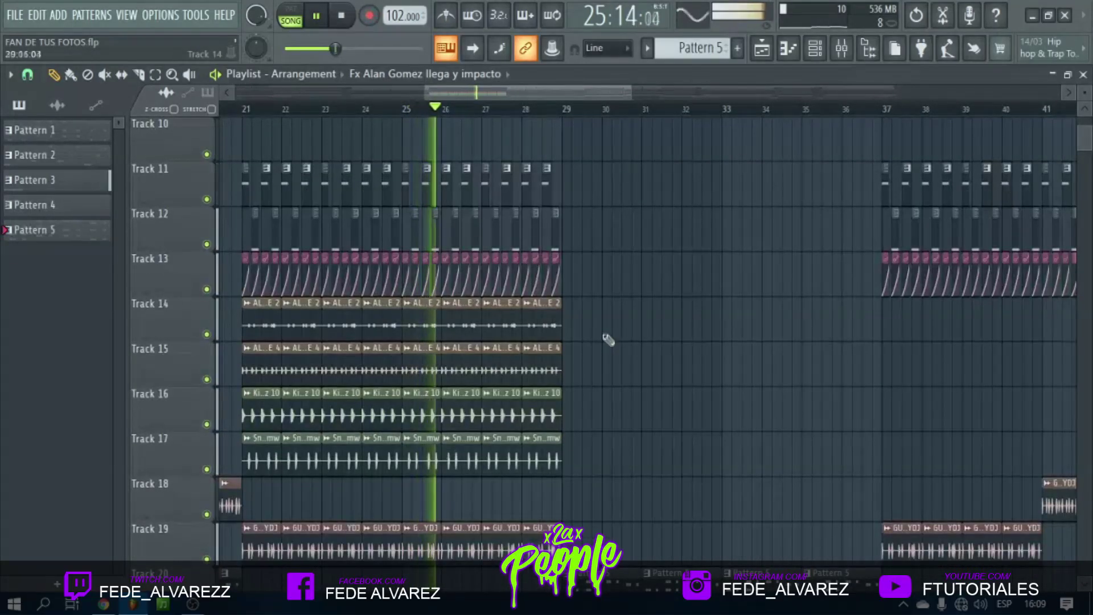
scroll(607, 336, up, 3)
key(space)
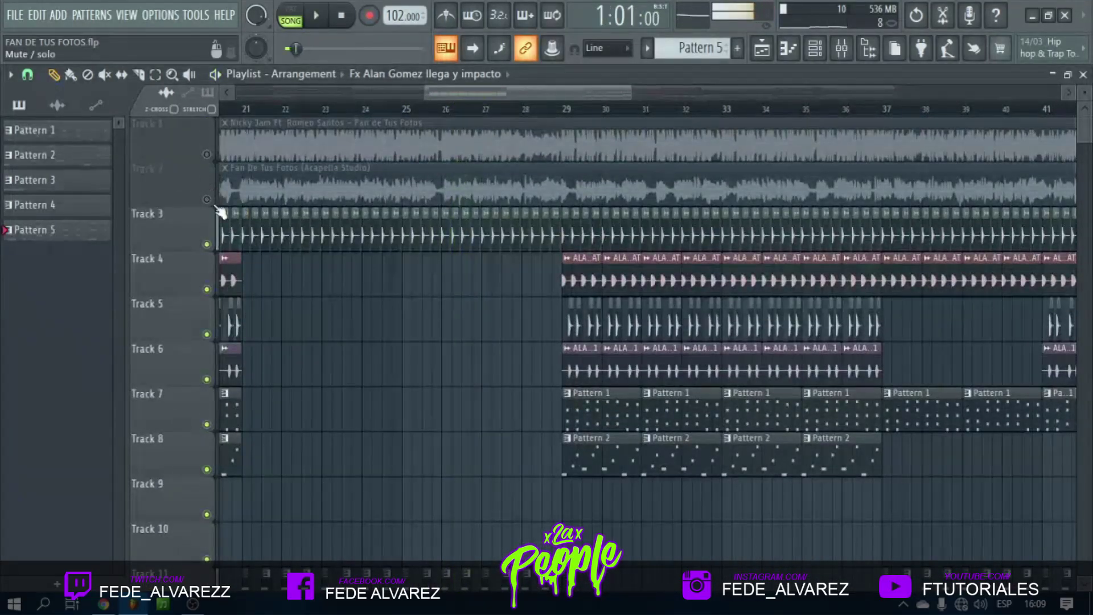
click(207, 199)
scroll(359, 117, down, 3)
scroll(358, 117, down, 2)
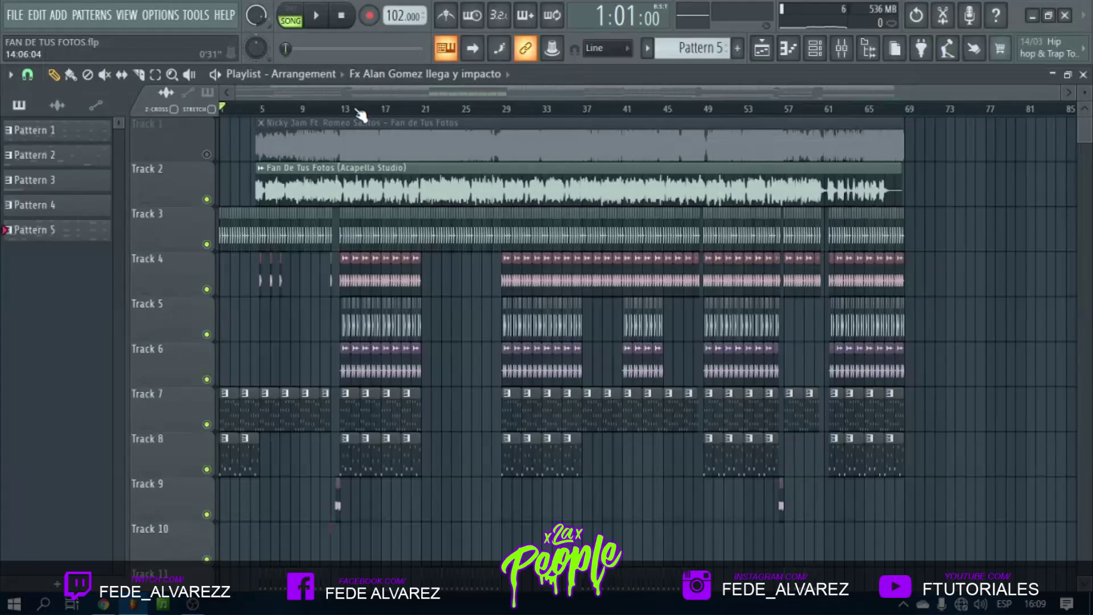
scroll(265, 112, up, 5)
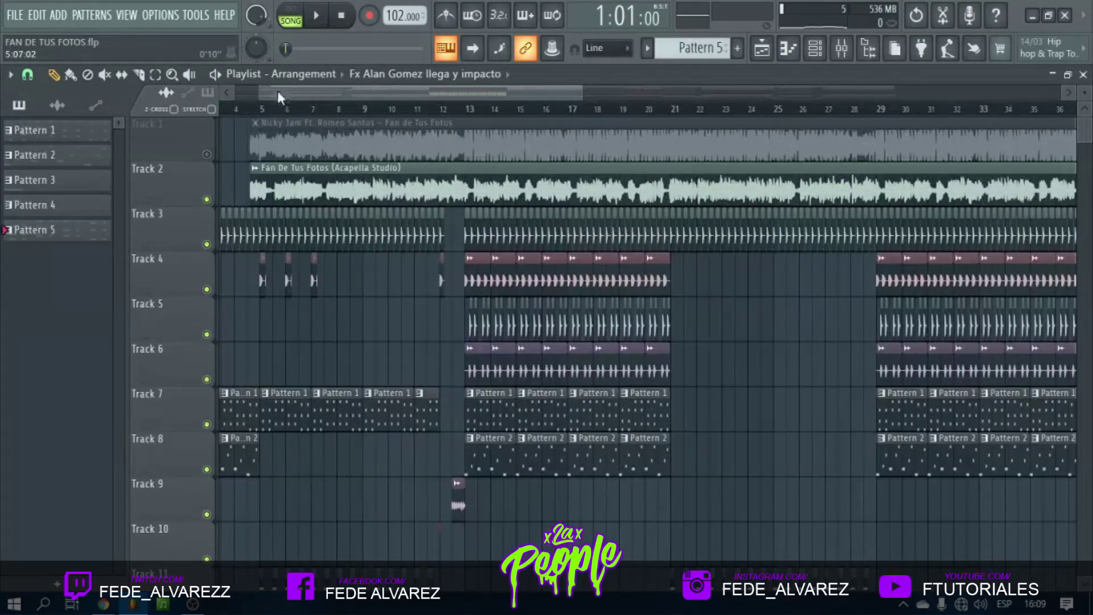
scroll(246, 117, down, 1)
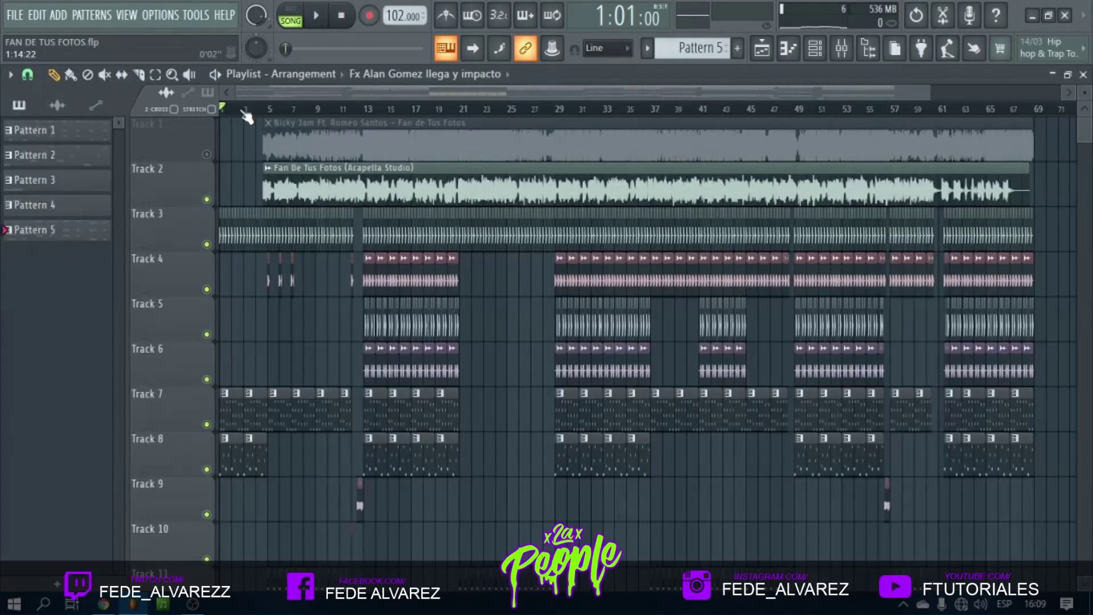
scroll(246, 116, up, 3)
Open the mixer and examine the effect chains and levels of the Master and the first numbered inserts.
click(842, 48)
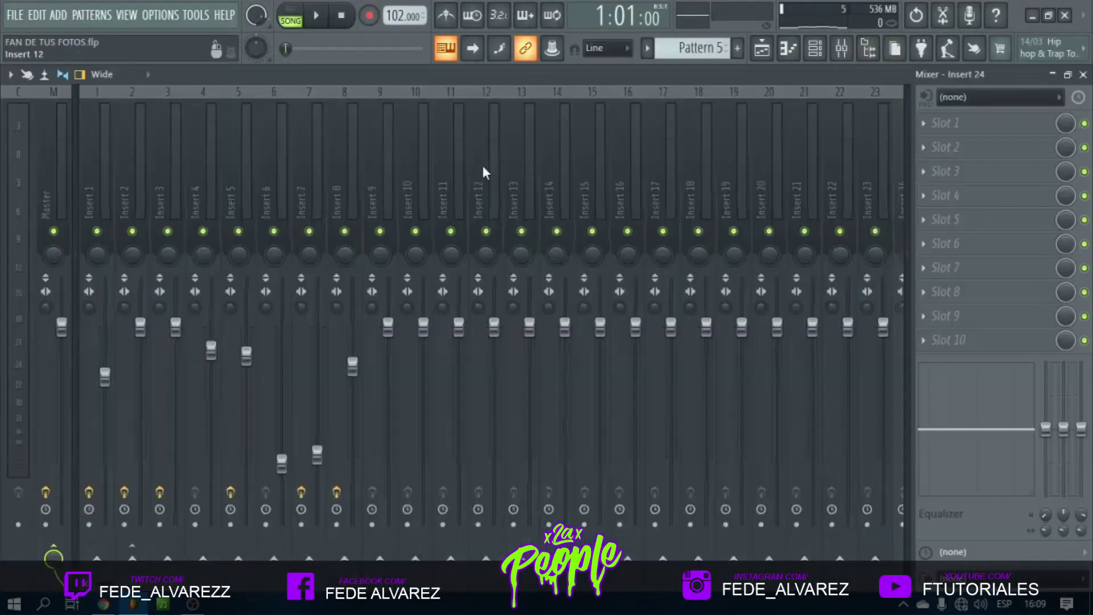
click(67, 178)
click(107, 186)
click(134, 185)
click(160, 179)
click(206, 186)
click(241, 185)
click(284, 186)
click(343, 187)
click(313, 184)
click(274, 181)
click(233, 176)
click(134, 166)
click(102, 163)
click(164, 171)
click(239, 170)
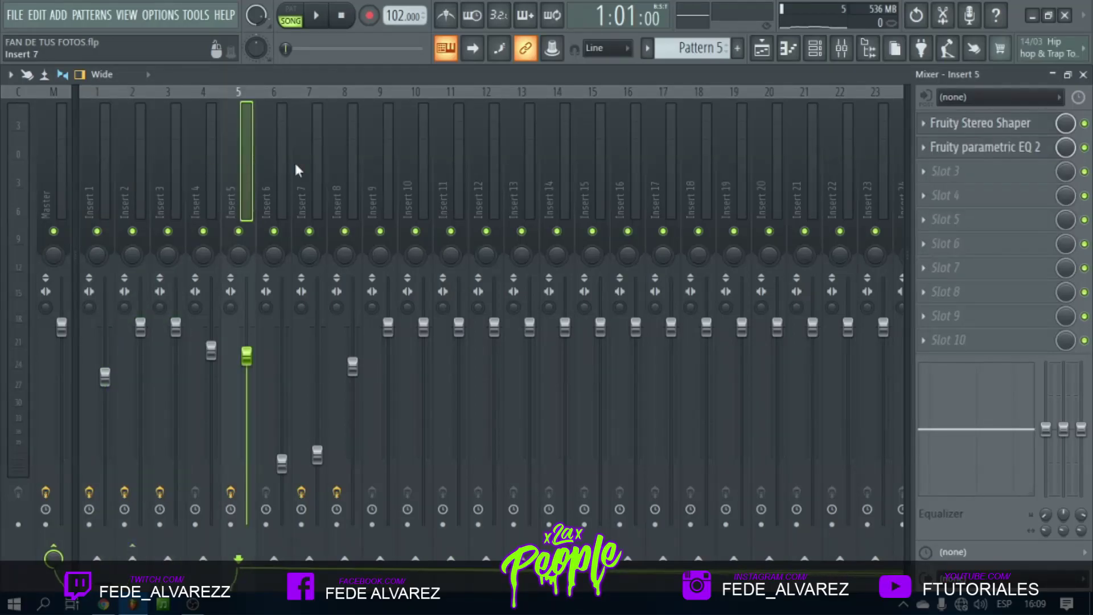
click(310, 172)
click(410, 174)
click(349, 176)
click(312, 181)
click(237, 183)
click(206, 185)
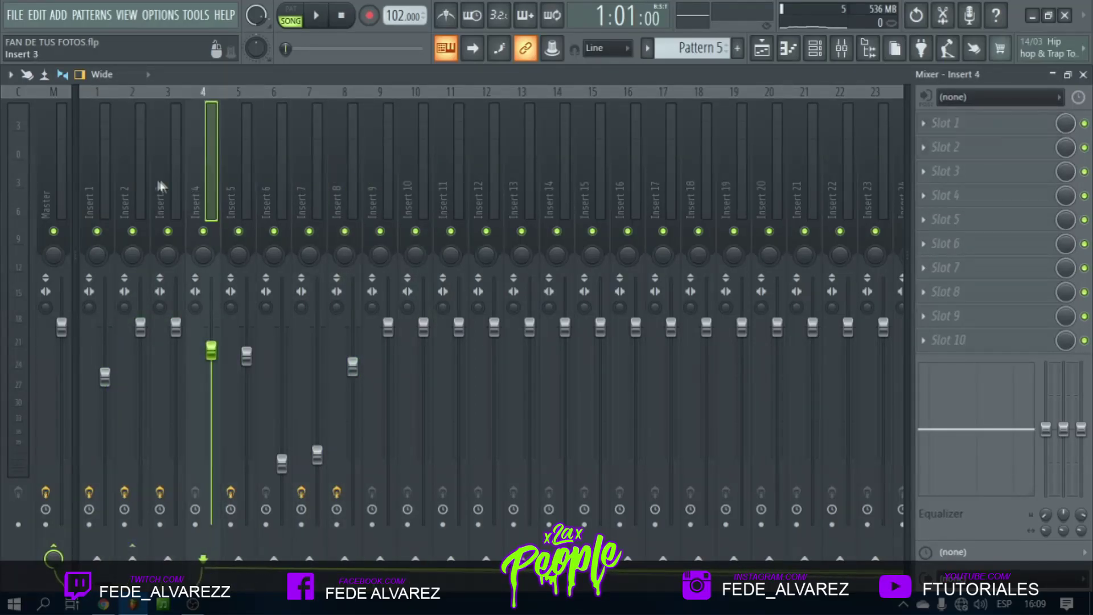
click(168, 182)
click(136, 179)
click(101, 178)
click(144, 177)
click(208, 179)
click(279, 185)
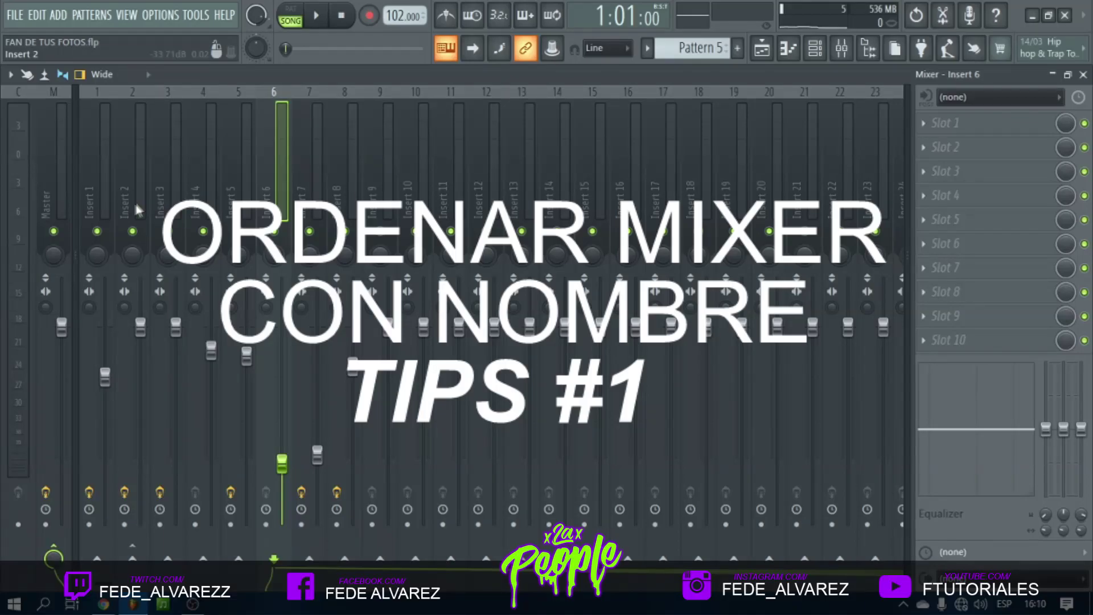
click(195, 175)
click(168, 173)
click(131, 171)
click(103, 166)
click(162, 158)
click(199, 160)
click(238, 163)
click(306, 170)
click(207, 167)
click(178, 168)
click(147, 169)
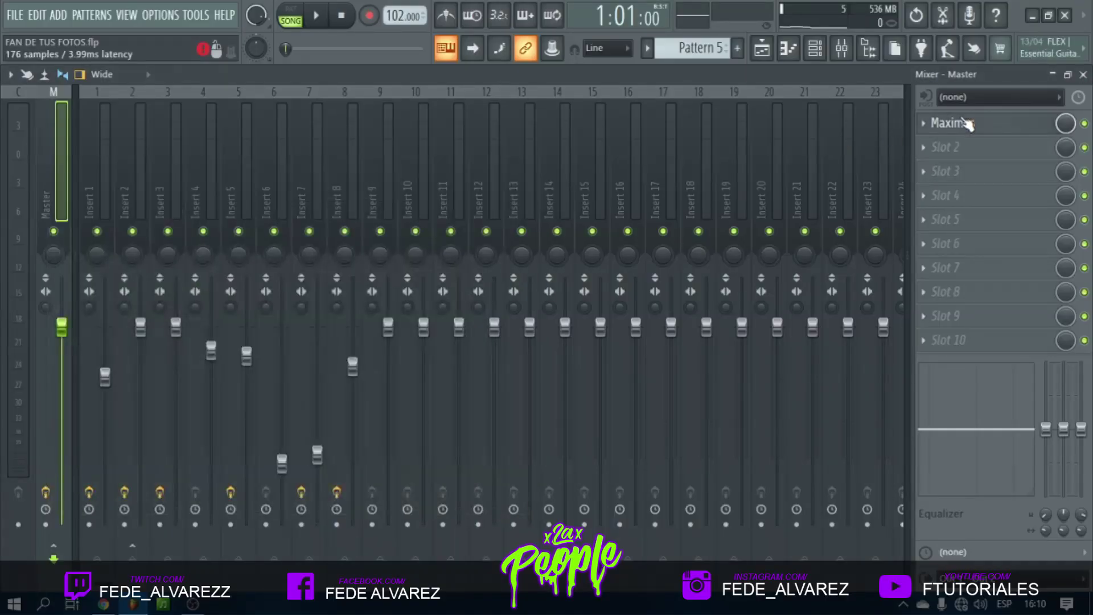
Open the Maximus plugin on the Master channel and position its window over the mixer inserts.
click(966, 122)
drag(135, 191, 177, 181)
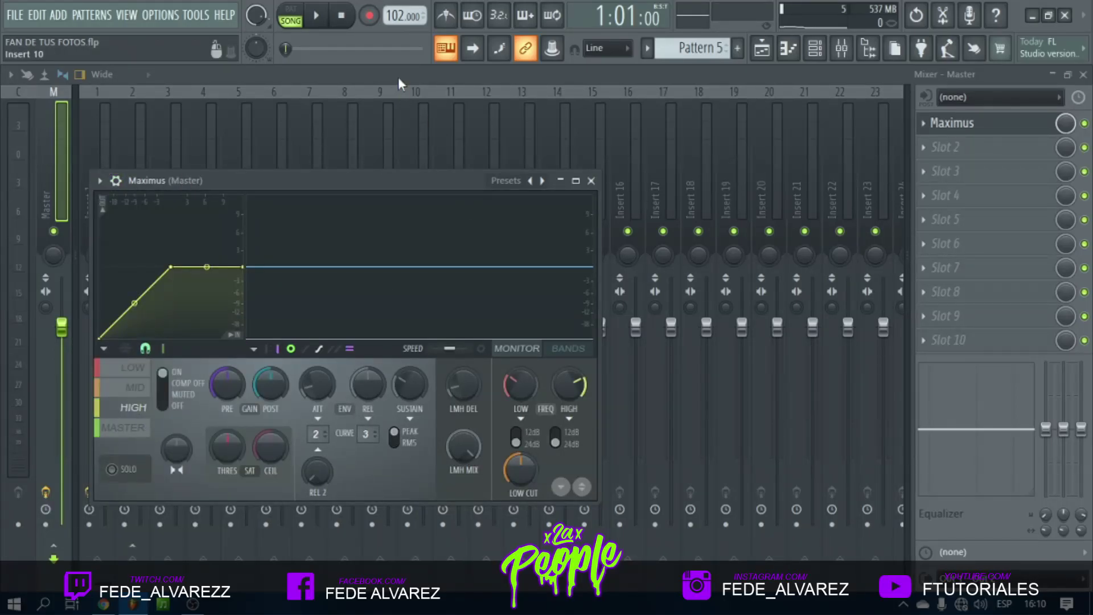
Solo Track 8 in the playlist and play its Pattern 2 clips from the start of the song.
click(762, 50)
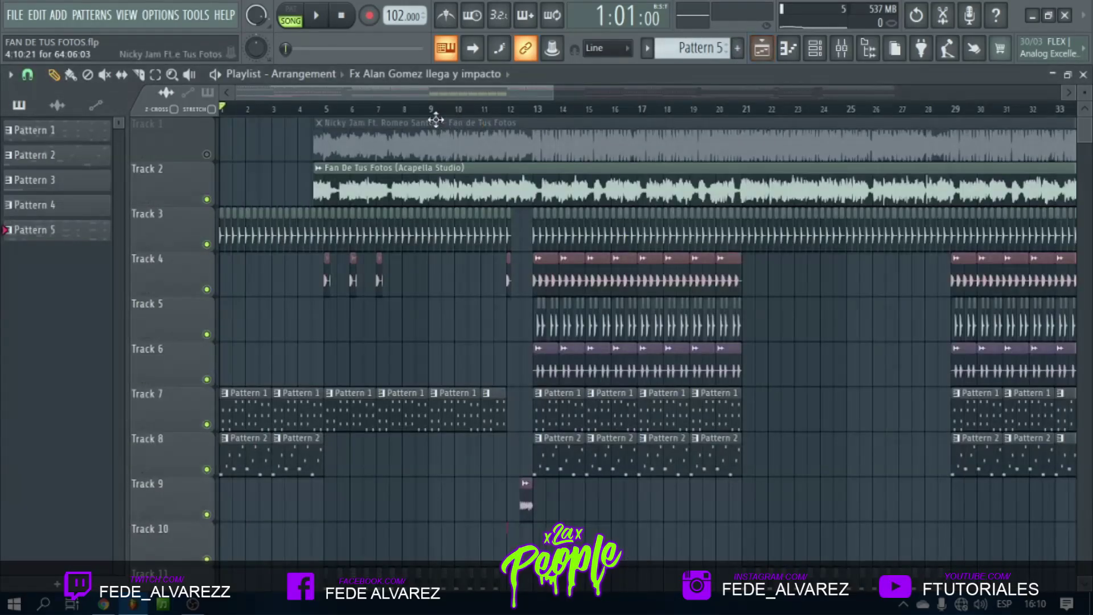
click(207, 199)
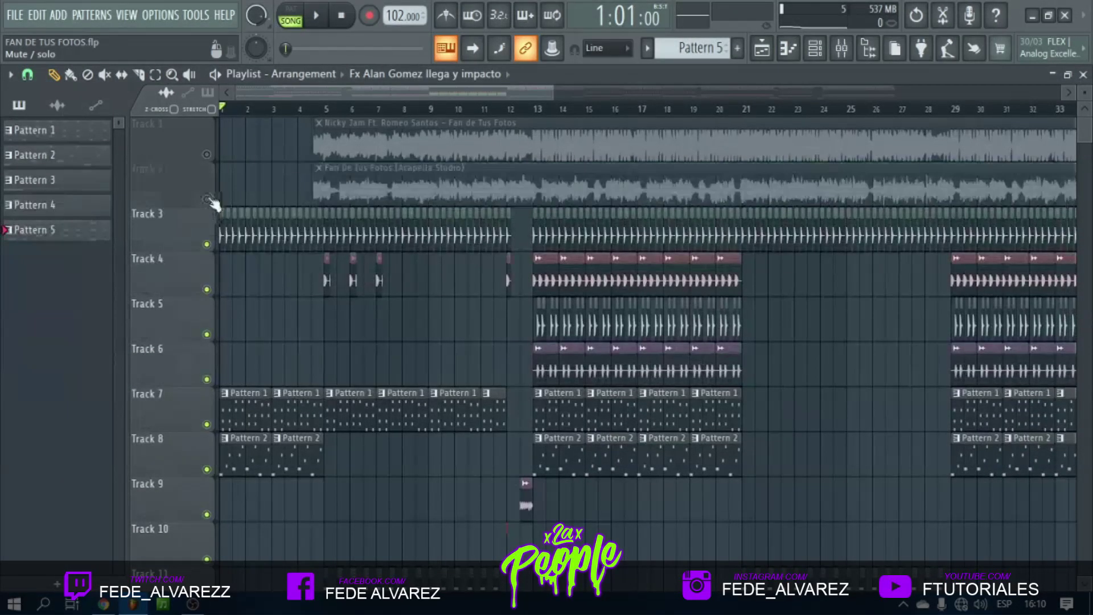
scroll(247, 364, up, 3)
right_click(207, 469)
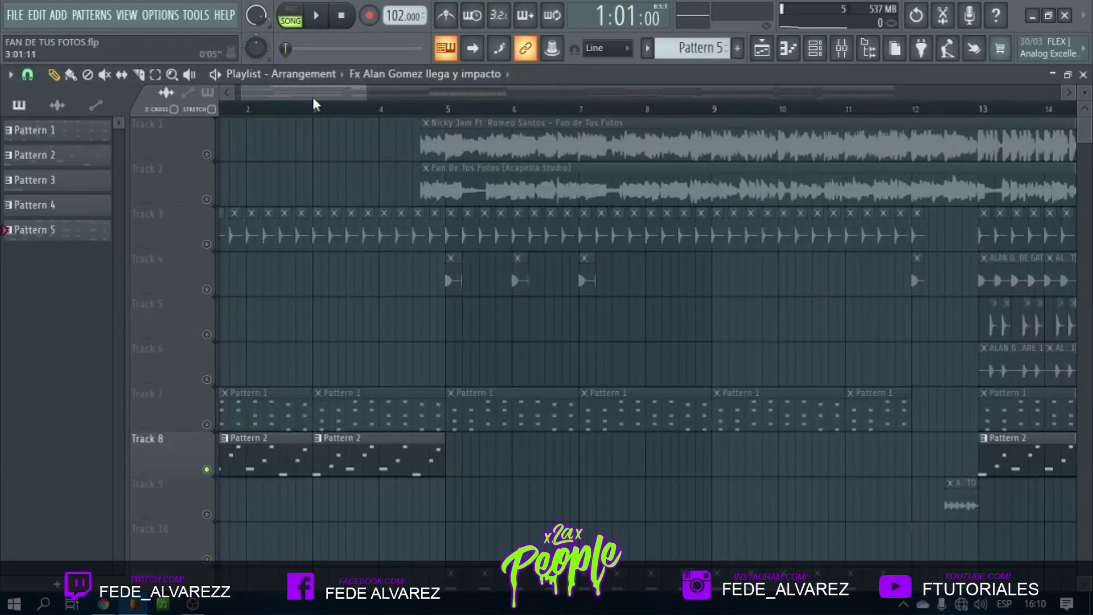
drag(313, 98, 245, 99)
click(317, 17)
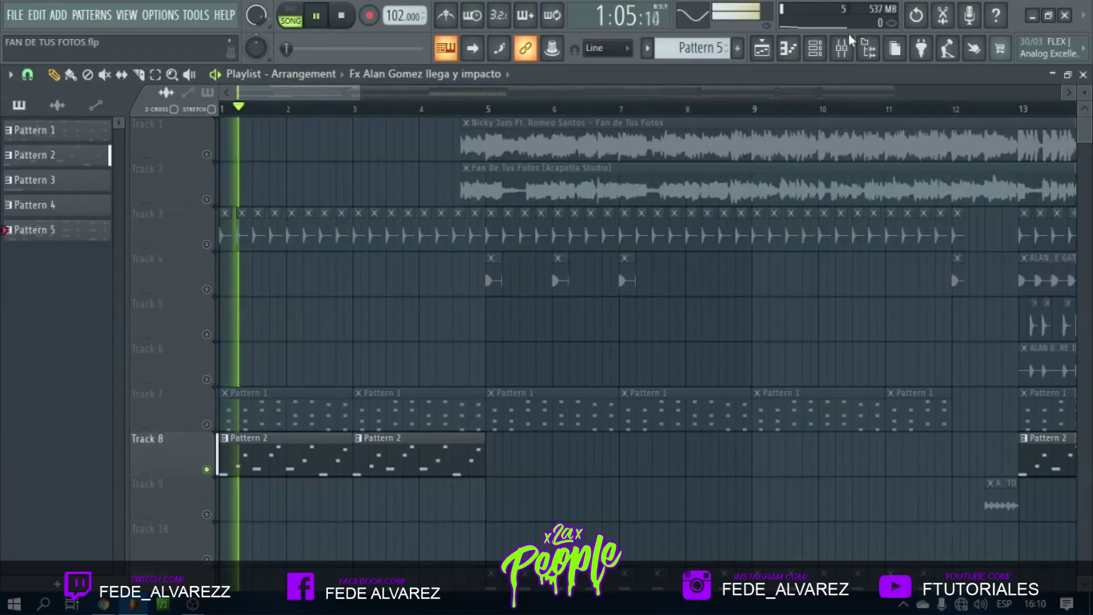
Select Insert 2 in the mixer and check its level while the soloed Pattern 2 plays.
key(F9)
click(137, 181)
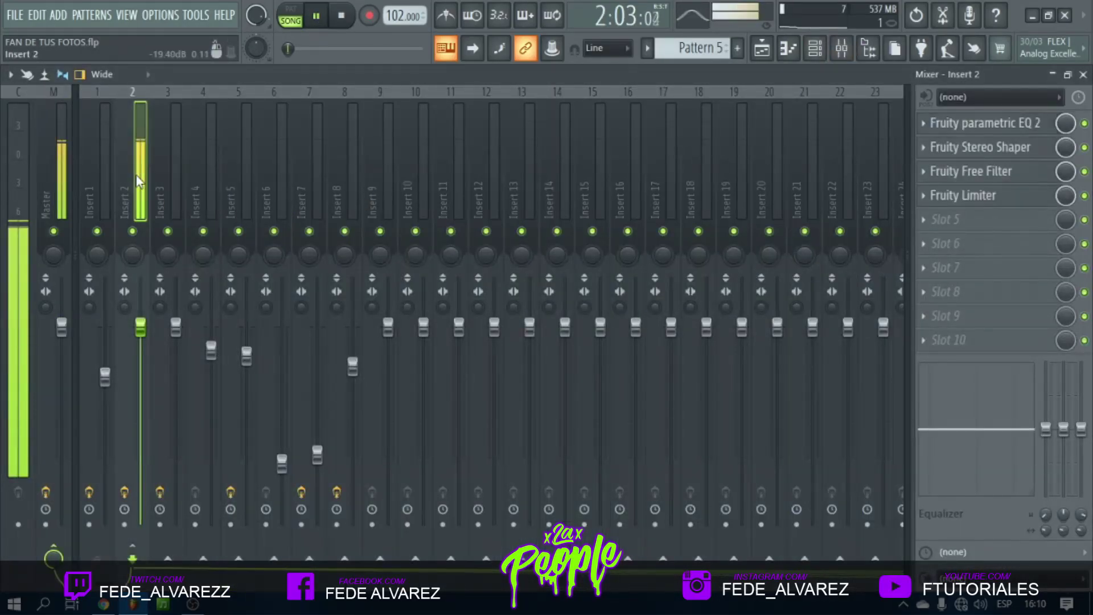
key(space)
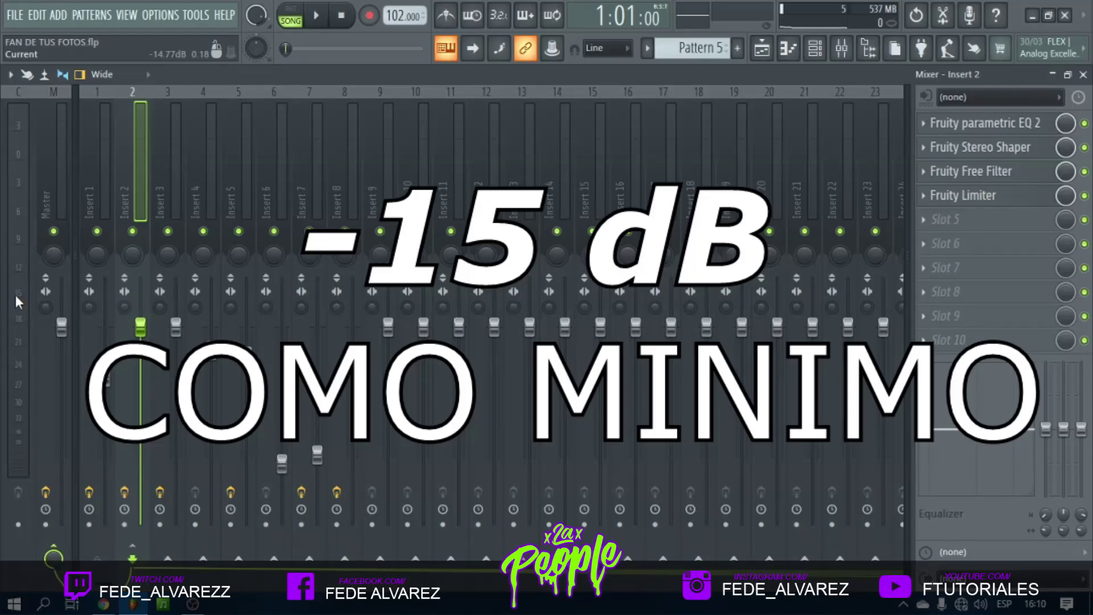
key(space)
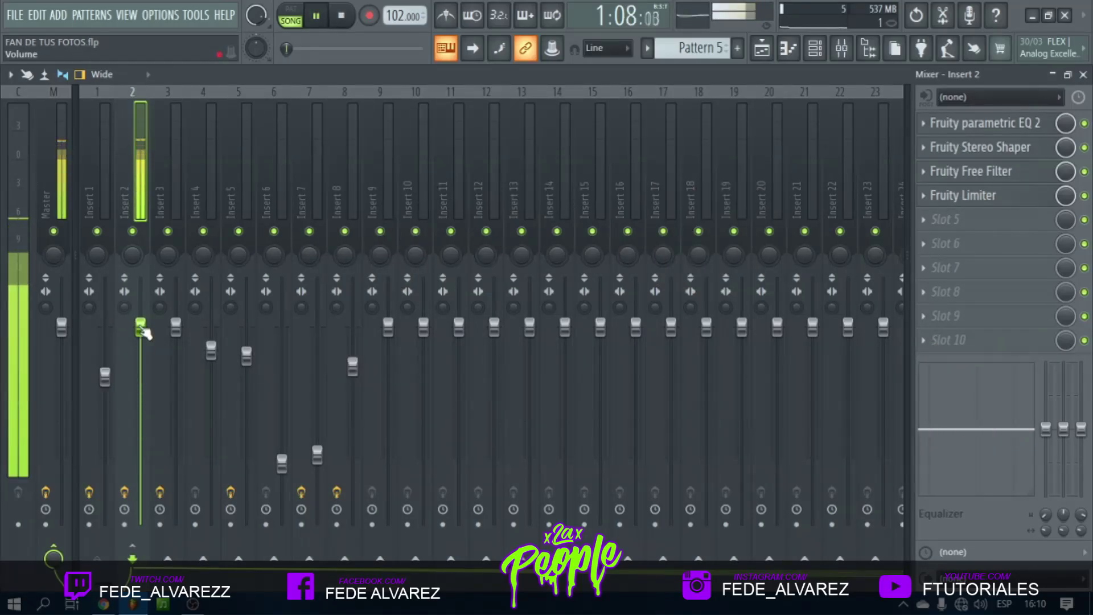
key(space)
Solo Tracks 11, 12 and 13 in the playlist and place the playhead at bar 5.
click(762, 49)
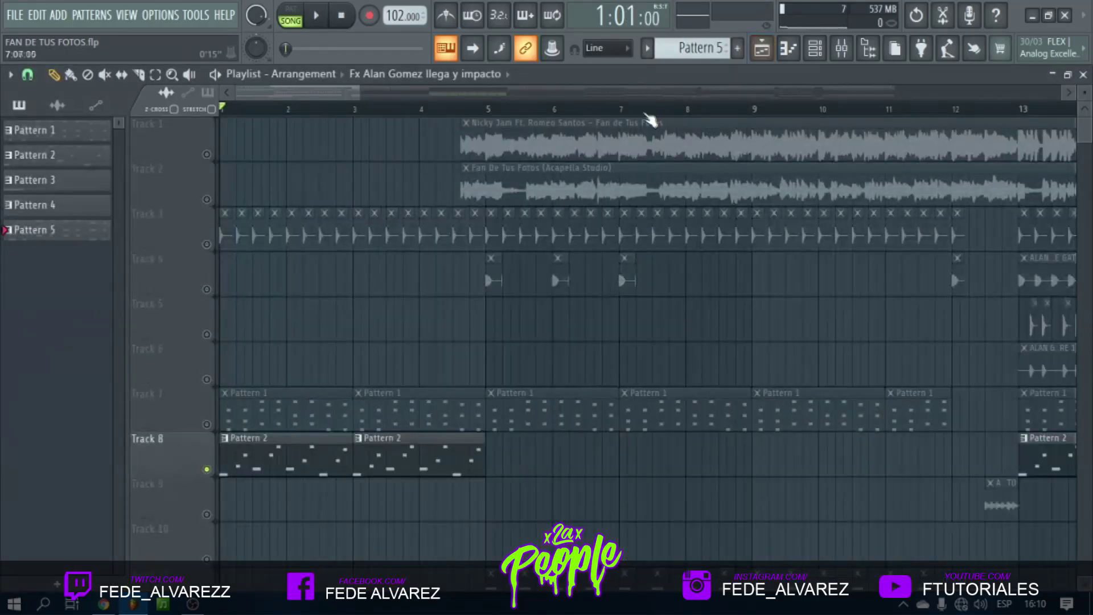
scroll(652, 116, down, 3)
scroll(577, 297, down, 5)
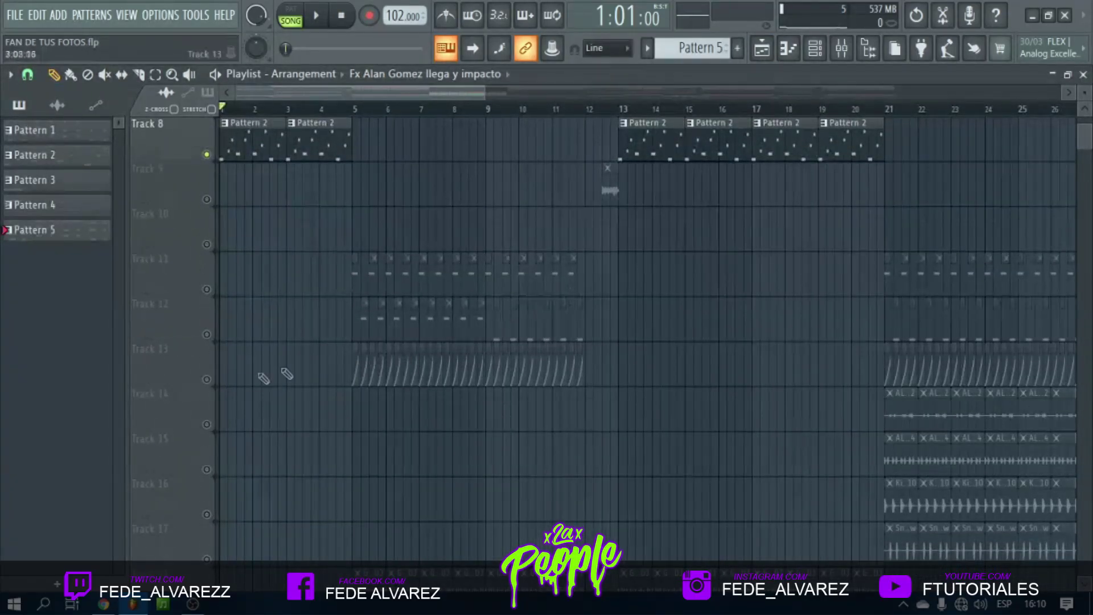
right_click(207, 379)
click(343, 110)
scroll(365, 137, up, 5)
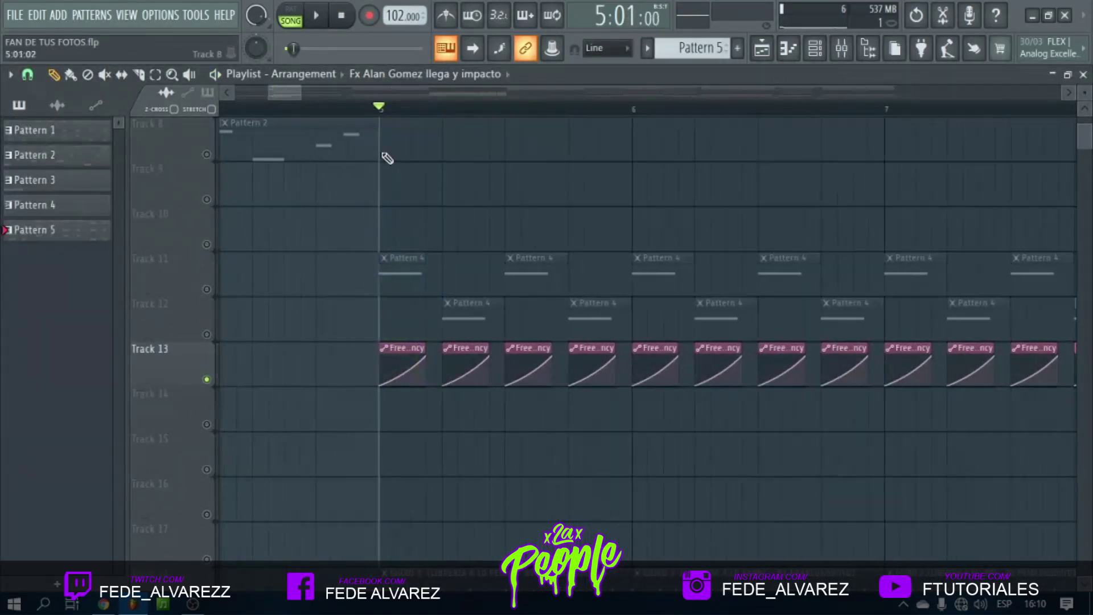
click(207, 290)
click(207, 335)
Play the Pattern 4 section from bar 5, check Insert 2's level in the mixer, and stop playback.
key(space)
key(space)
key(space)
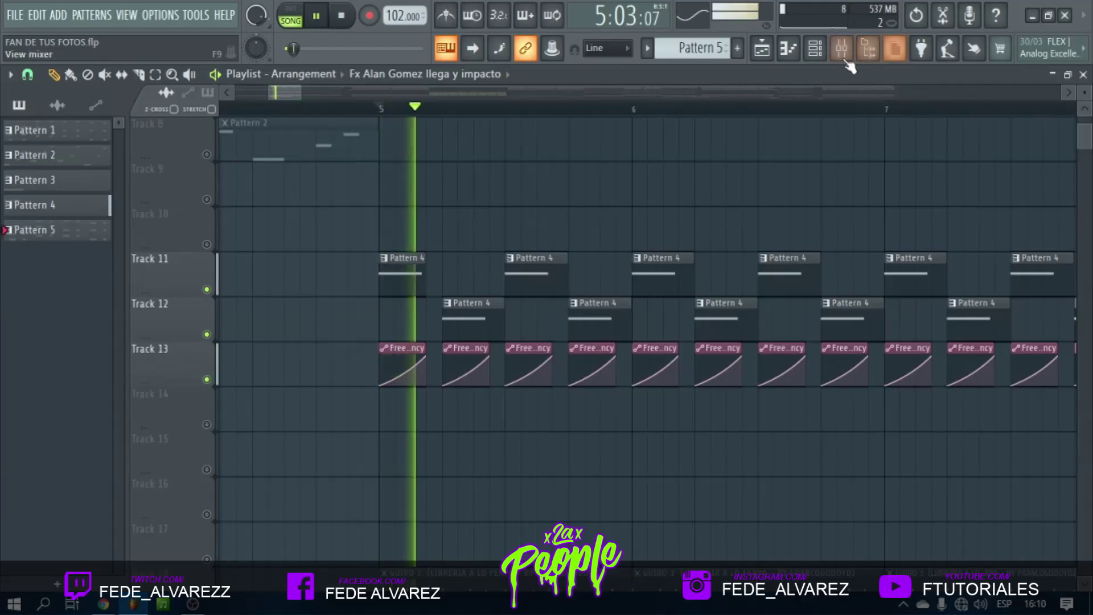
click(841, 48)
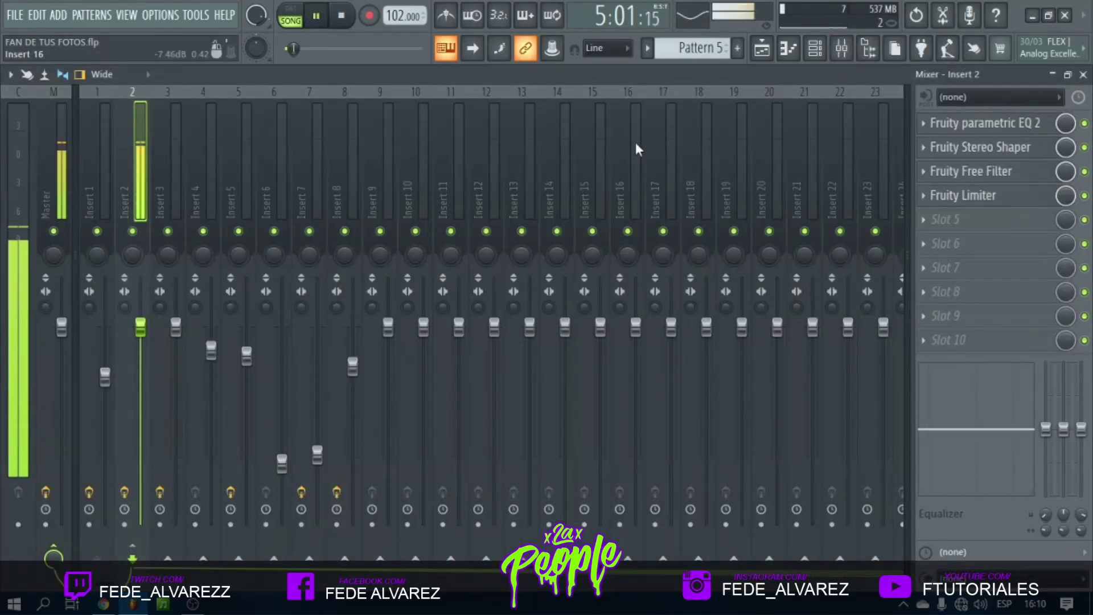
key(F9)
key(space)
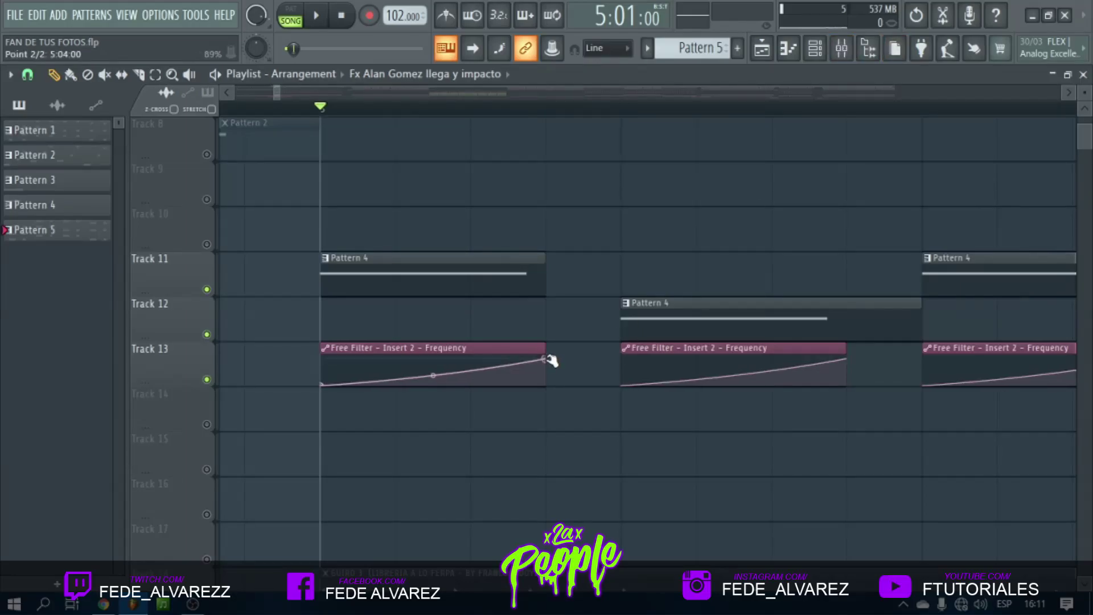
Examine the Free Filter frequency automation on Track 13 and open Fruity Free Filter on Insert 2.
drag(549, 358, 551, 373)
key(space)
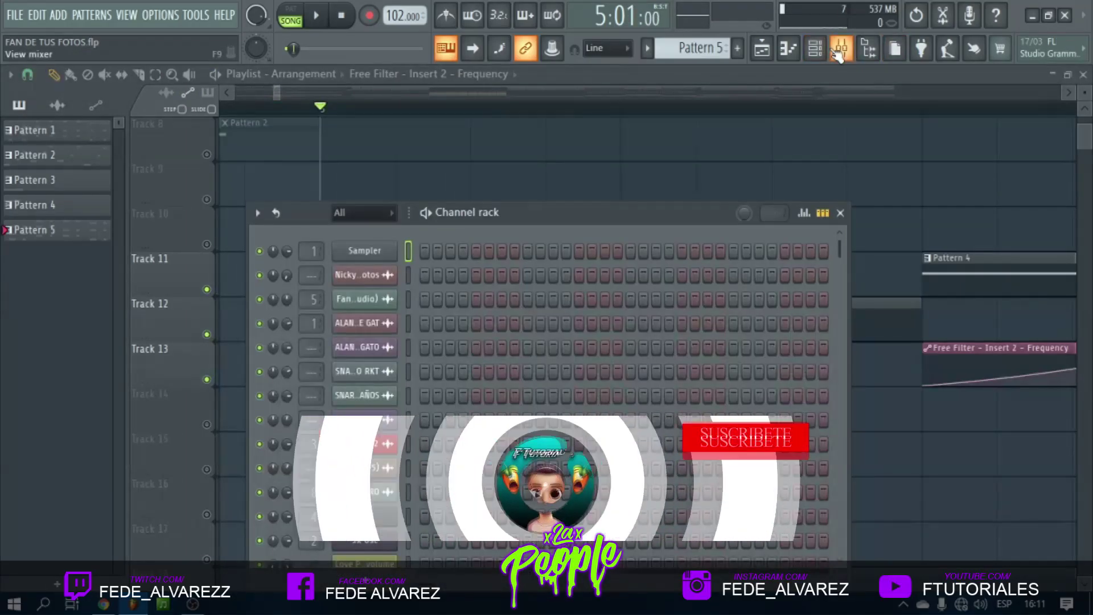
click(842, 48)
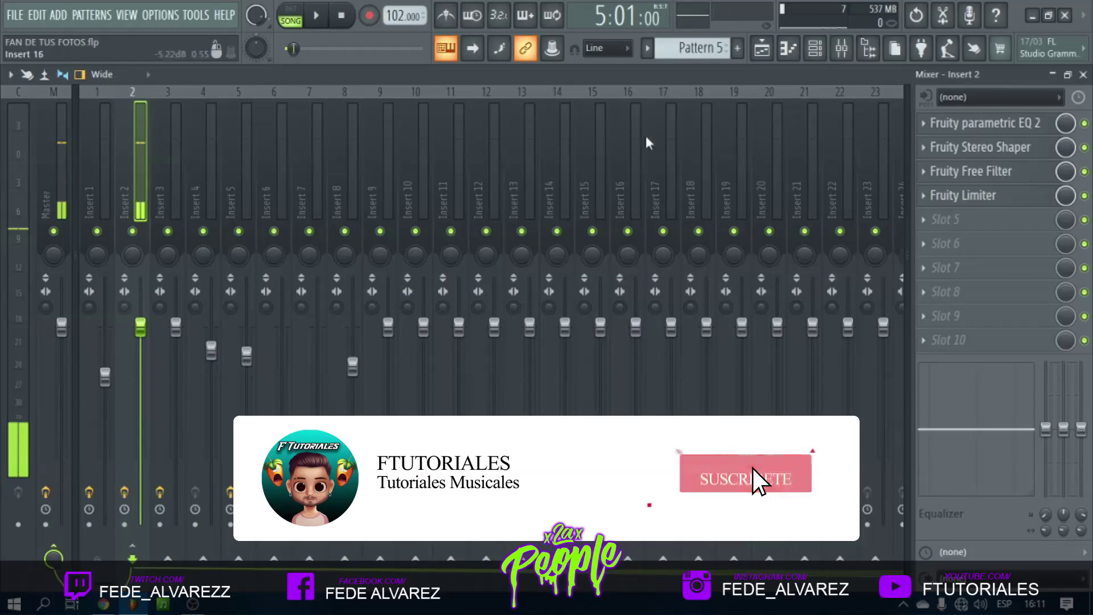
click(984, 171)
Play from bar 5 repeatedly to observe the automated Fruity Free Filter frequency, and close the plugin.
key(space)
key(space)
key(space)
key(space)
key(space)
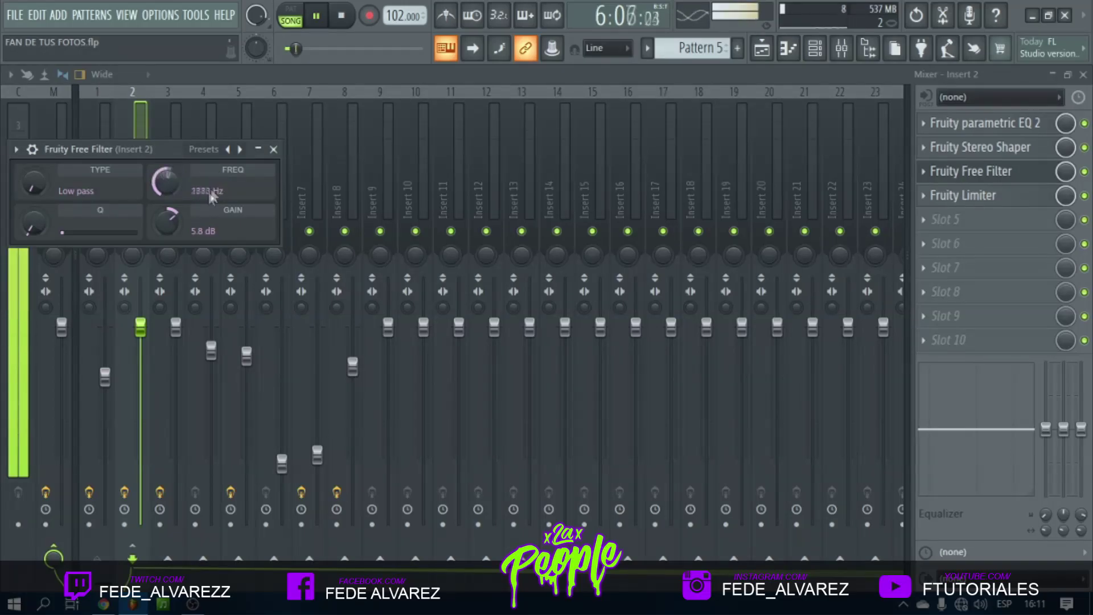
key(space)
key(space)
key(space)
key(space)
key(space)
key(space)
key(space)
click(273, 149)
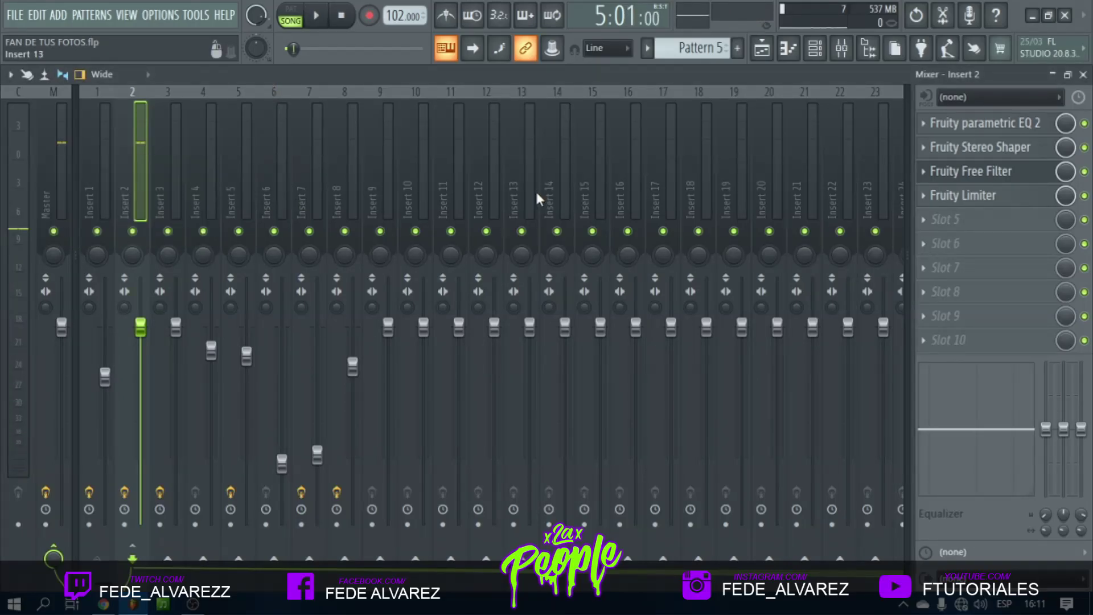
Look through the higher-numbered mixer inserts and briefly play the section from bar 5.
scroll(309, 176, down, 10)
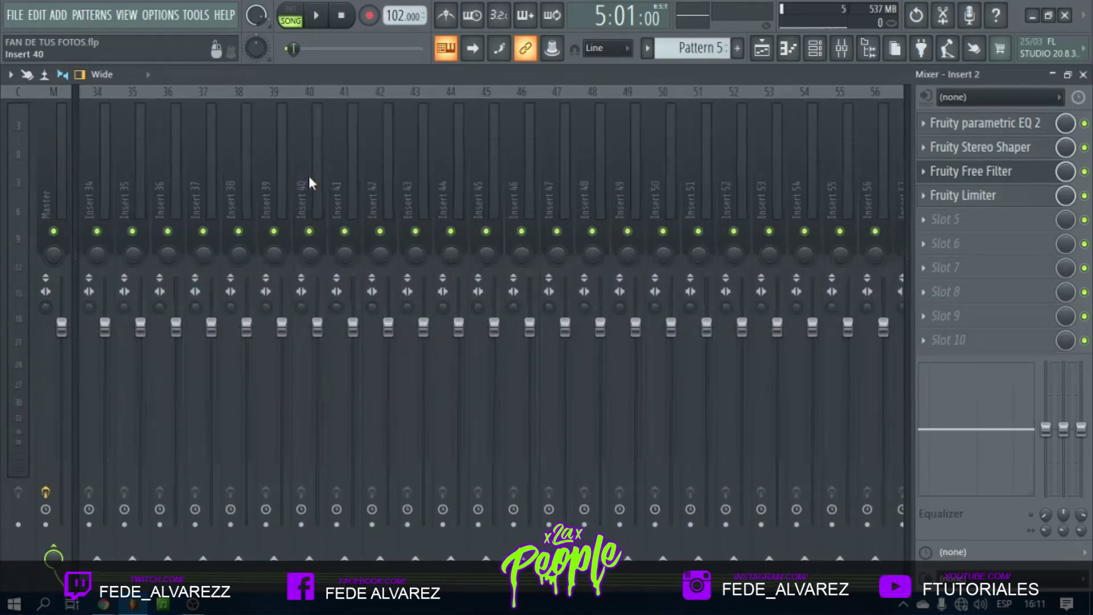
click(388, 181)
click(422, 190)
scroll(422, 190, up, 1)
scroll(422, 191, up, 10)
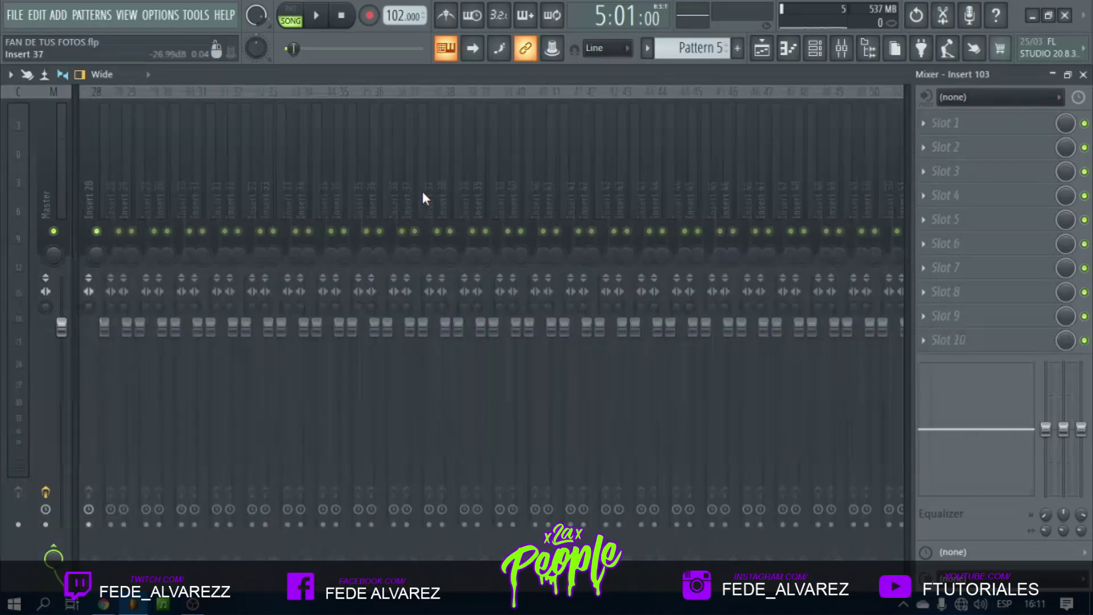
key(space)
key(space)
Create an automation clip for the volume fader of Insert 2.
click(130, 155)
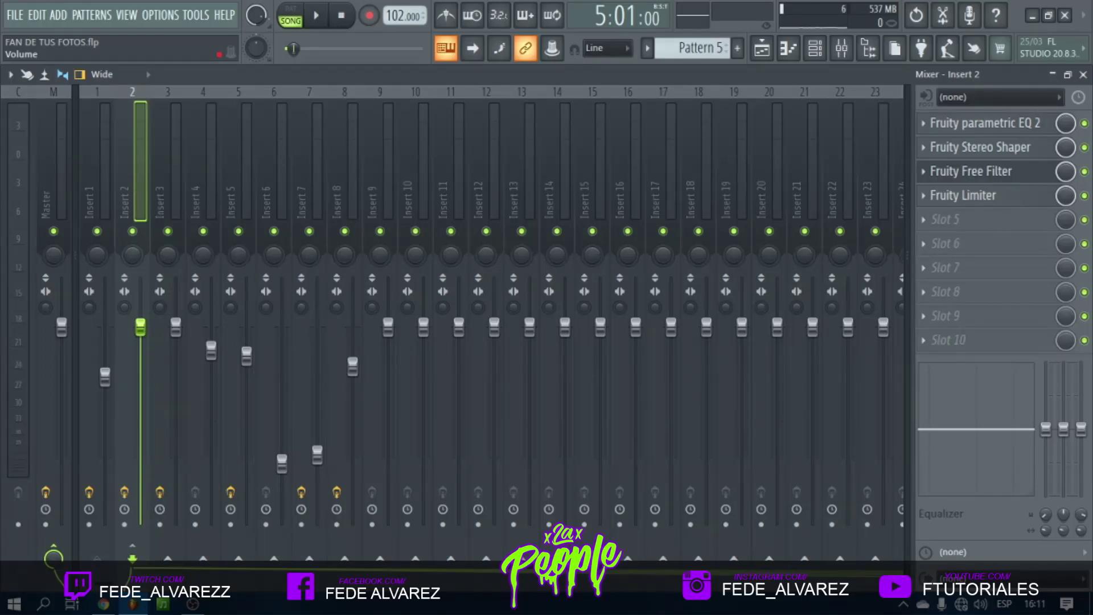
right_click(142, 332)
click(157, 340)
right_click(143, 332)
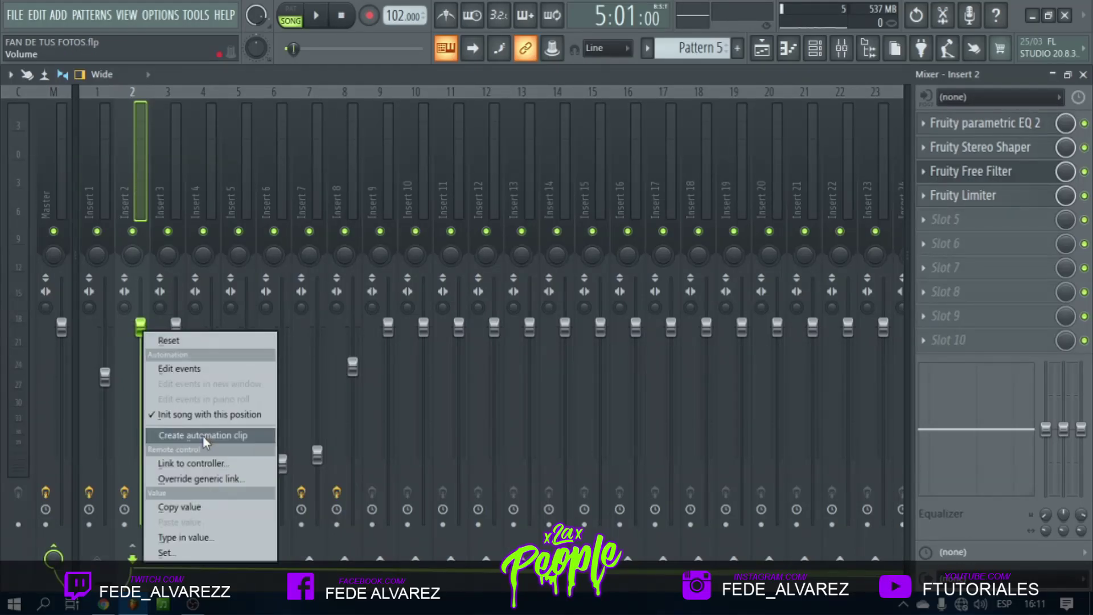
click(208, 436)
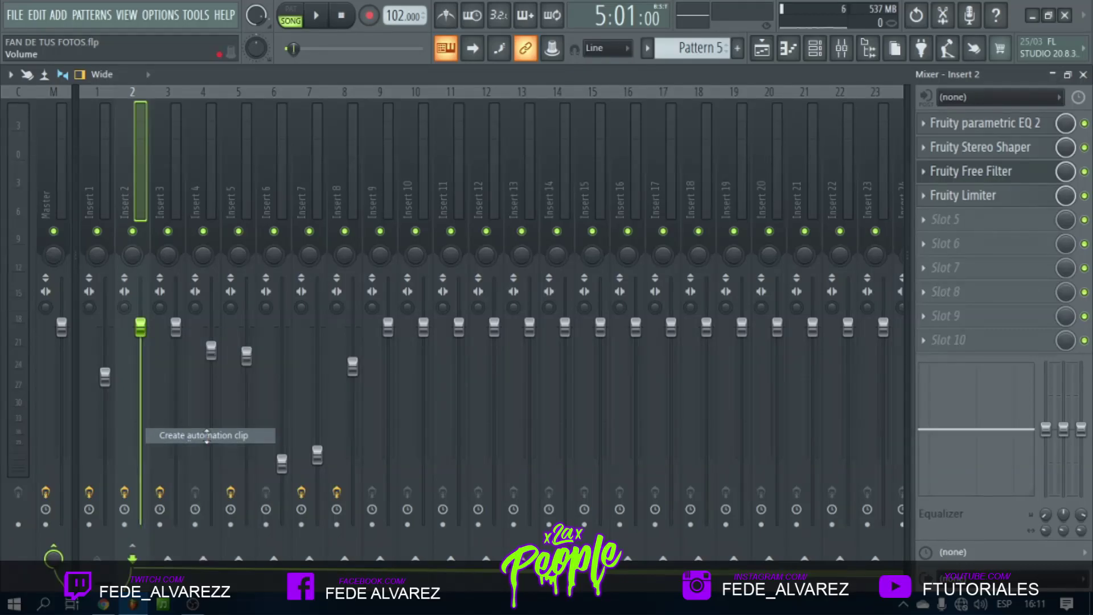
Copy the first point's value in the Insert 2 volume automation clip and paste it onto the last point.
click(762, 49)
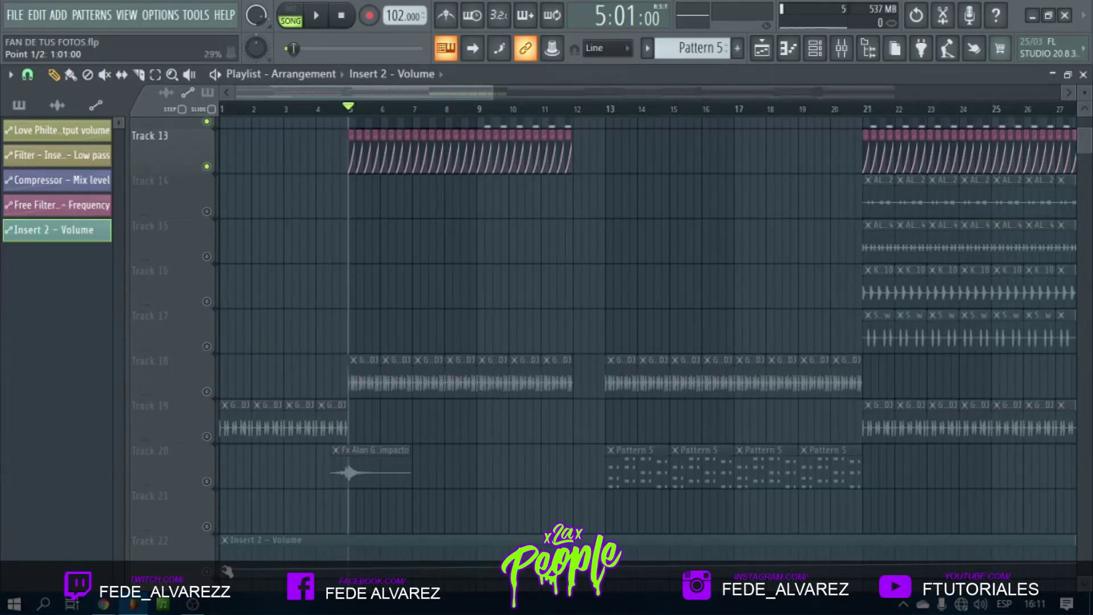
right_click(223, 566)
click(255, 537)
scroll(271, 114, down, 5)
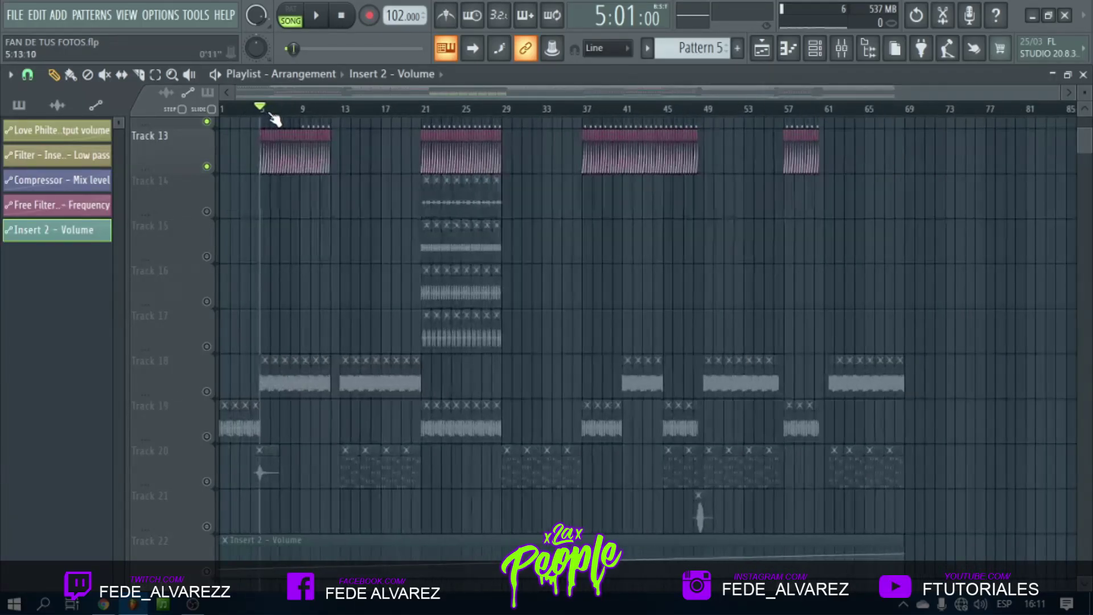
right_click(905, 554)
click(939, 551)
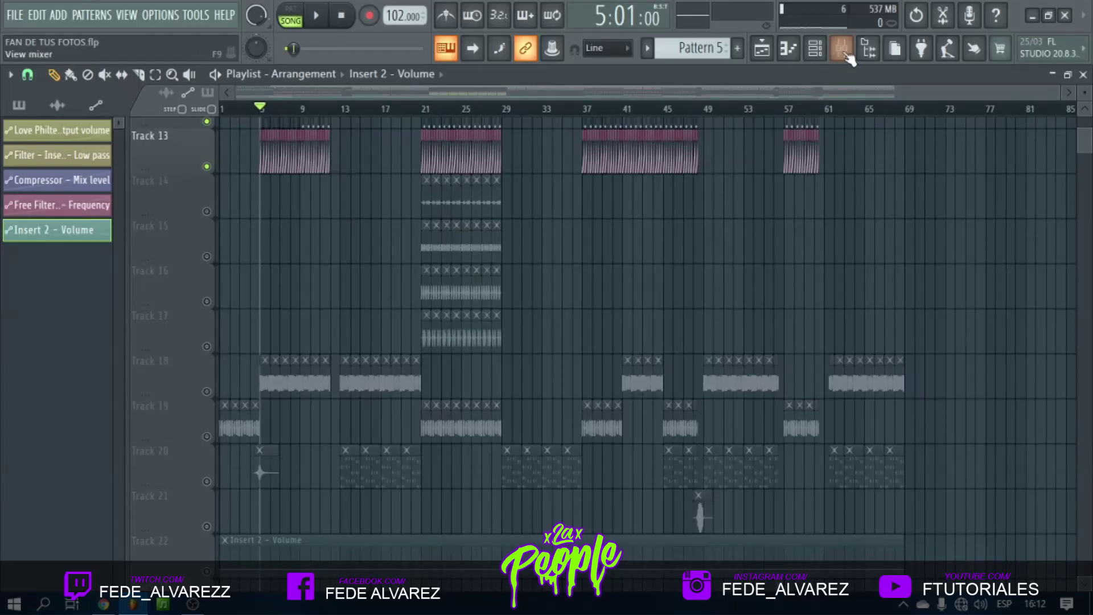
Play the section from bar 5 and check the fader and level of Insert 2 in the mixer.
click(841, 50)
key(space)
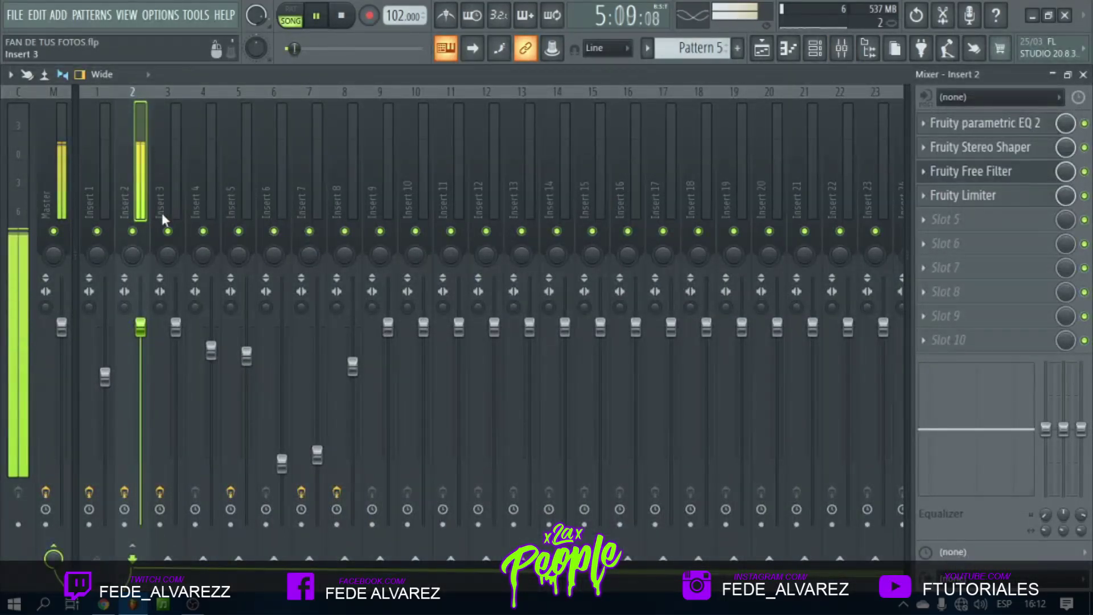
key(space)
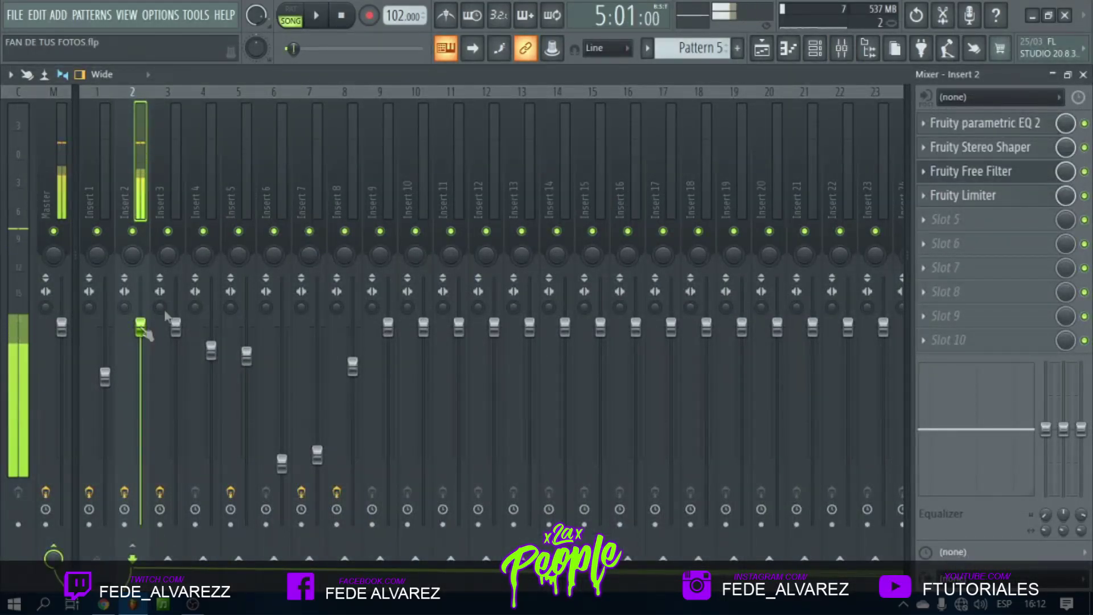
Unmute Track 22 holding the Insert 2 volume automation and check the mixer.
key(F5)
click(206, 572)
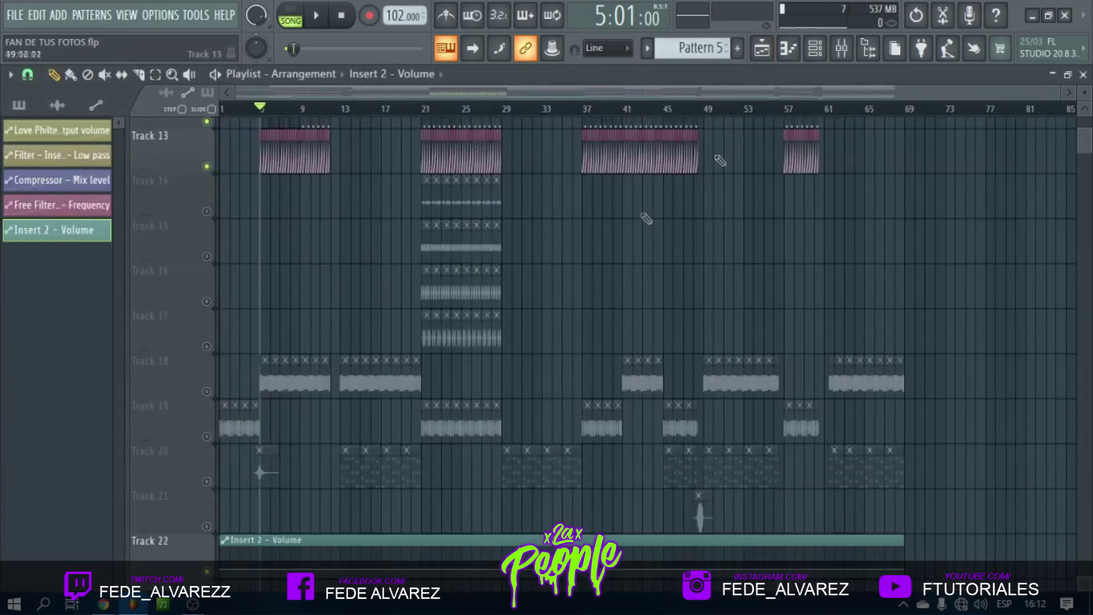
click(842, 51)
click(762, 52)
Set both end points of the Insert 2 volume automation to 42% by copying the first point's value to the last.
scroll(231, 111, up, 8)
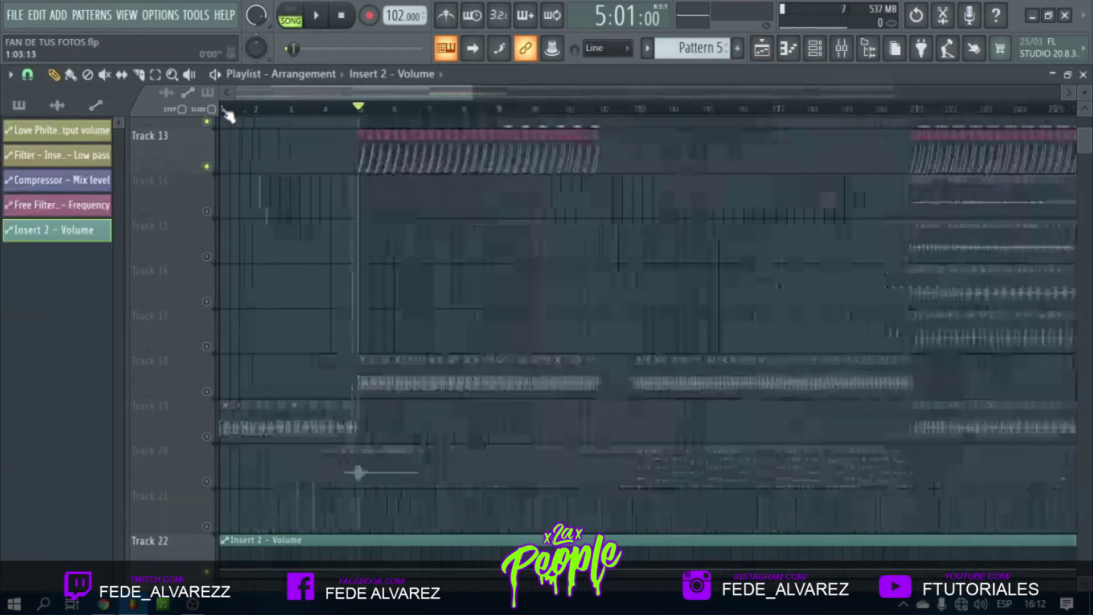
scroll(276, 319, down, 3)
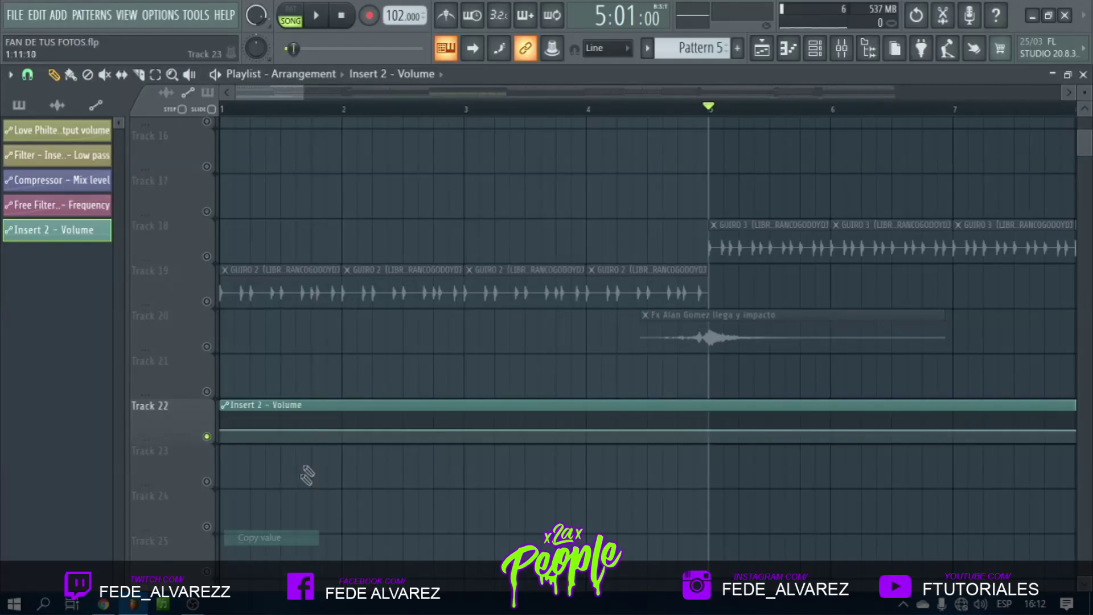
scroll(283, 113, down, 8)
right_click(897, 437)
click(928, 302)
Play from bar 5 with the volume automation active and check Insert 2's level in the mixer.
click(841, 50)
key(space)
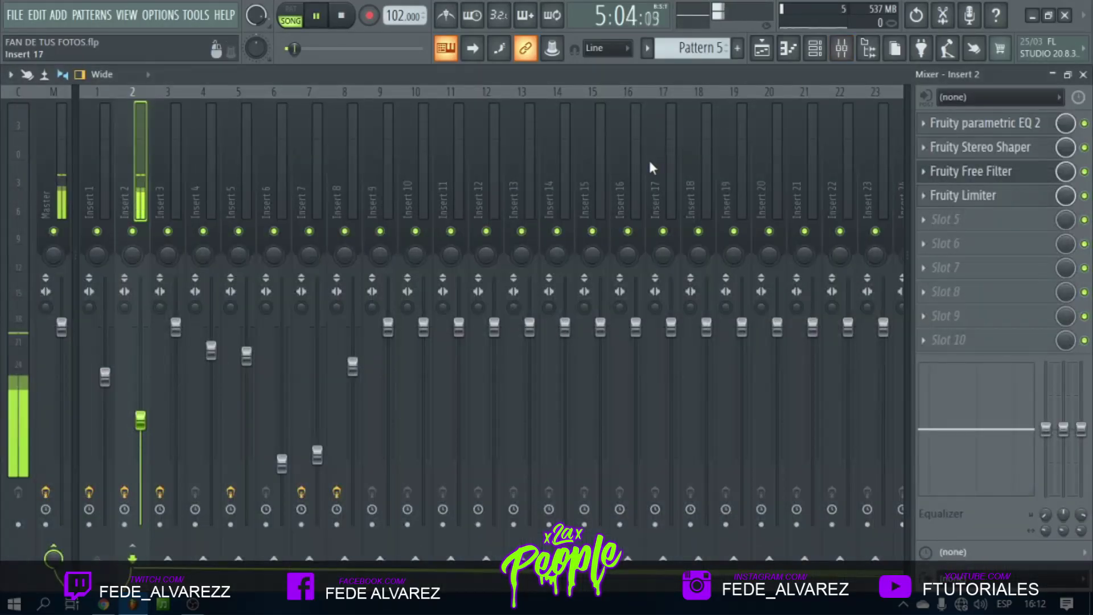
key(space)
Raise both end points of the Insert 2 volume automation to 50% by copying the first point's value to the last.
key(F5)
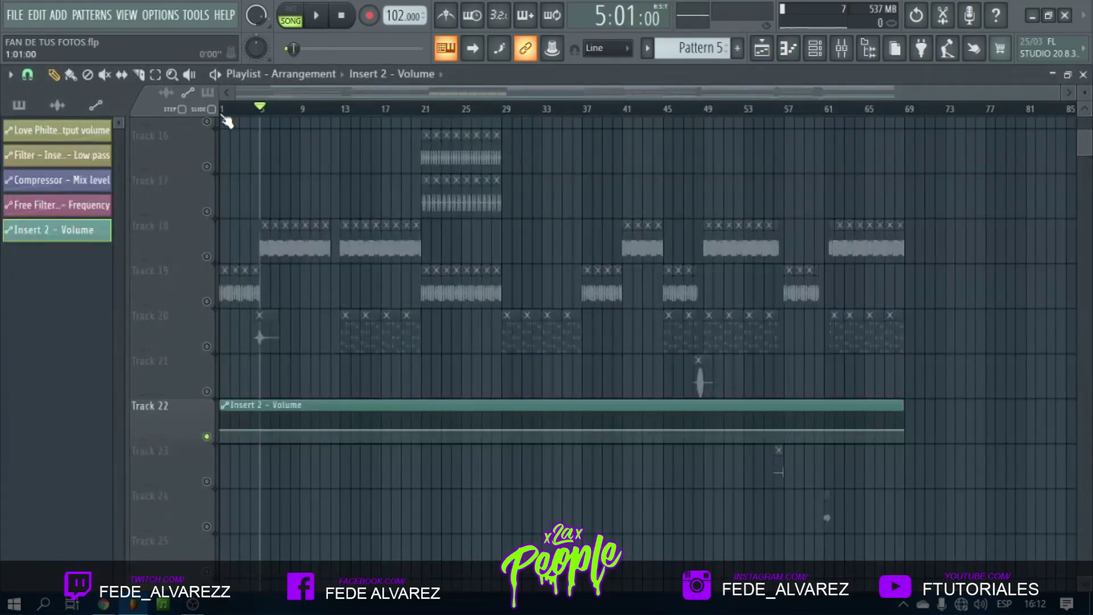
scroll(227, 121, up, 6)
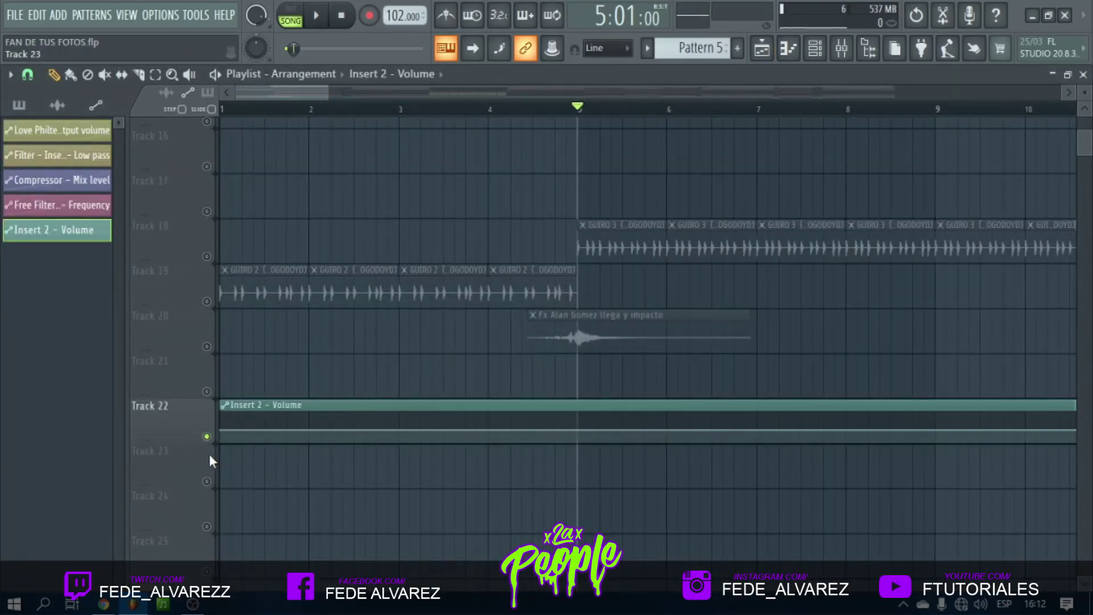
drag(188, 443, 194, 554)
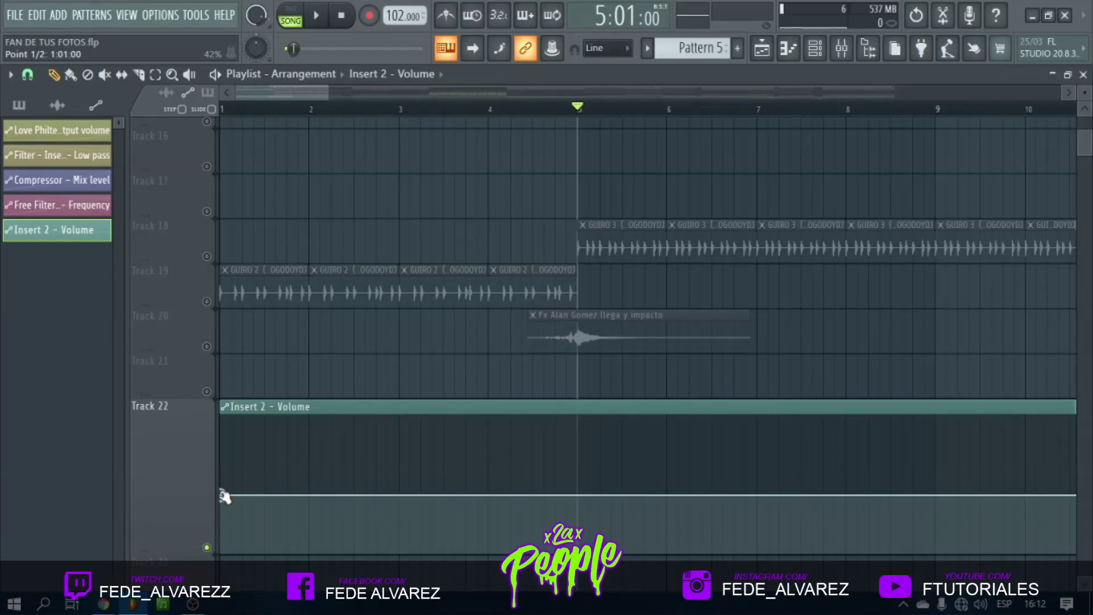
drag(223, 494, 221, 484)
right_click(222, 484)
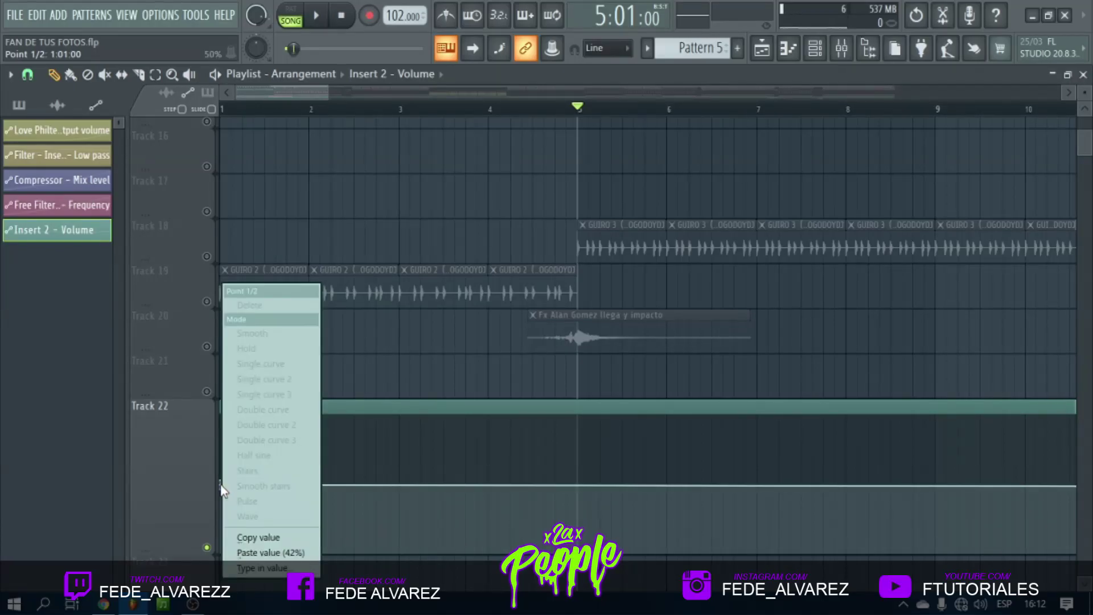
click(267, 538)
drag(187, 549, 188, 438)
scroll(315, 112, down, 8)
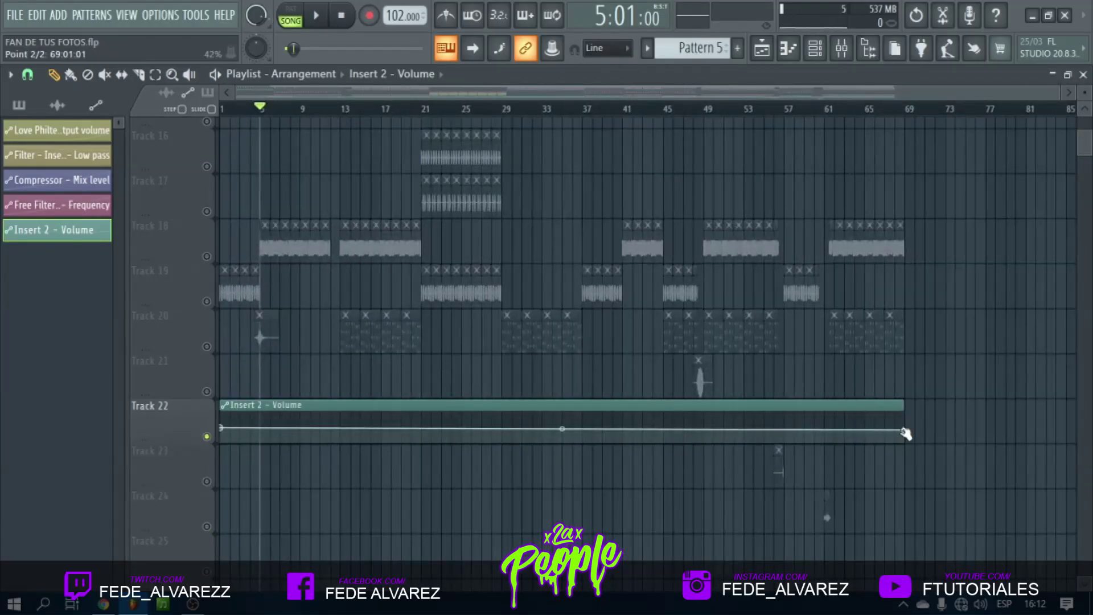
right_click(905, 431)
click(956, 552)
Play from bar 5 with the raised automation and check Insert 2's level in the mixer.
click(842, 48)
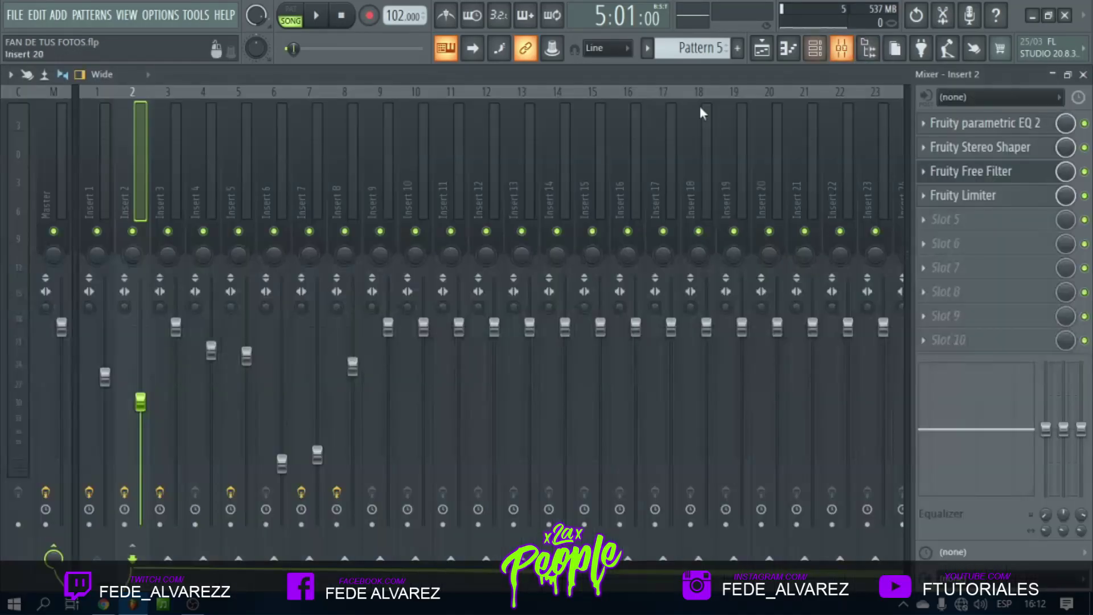
key(space)
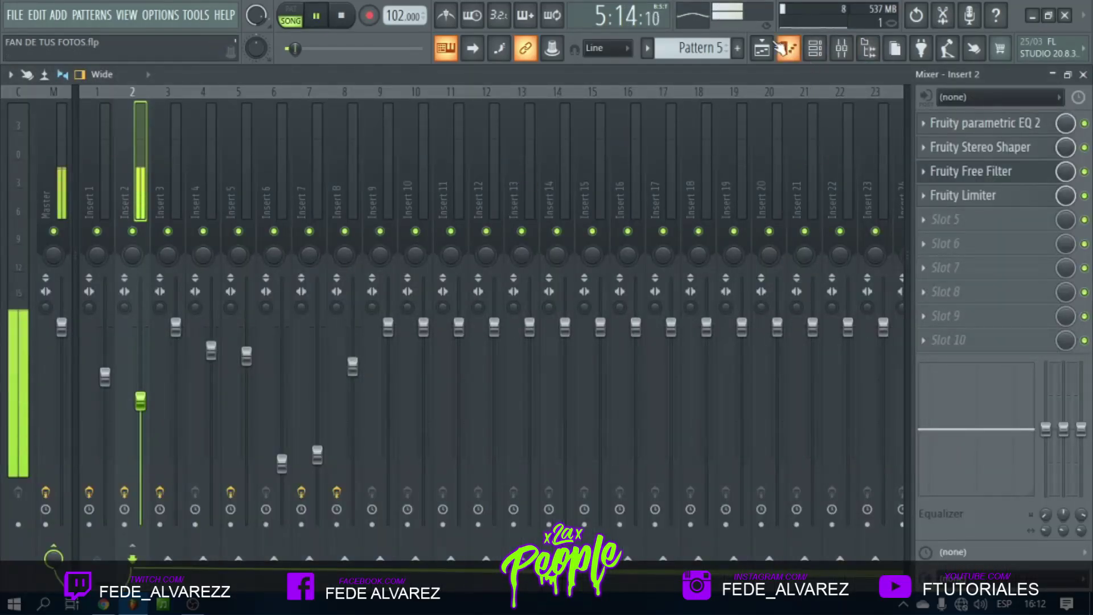
click(761, 49)
key(space)
Reactivate all playlist tracks, mute Tracks 1 and 2, and play the intro from bar 1.
scroll(341, 243, up, 9)
scroll(342, 245, up, 7)
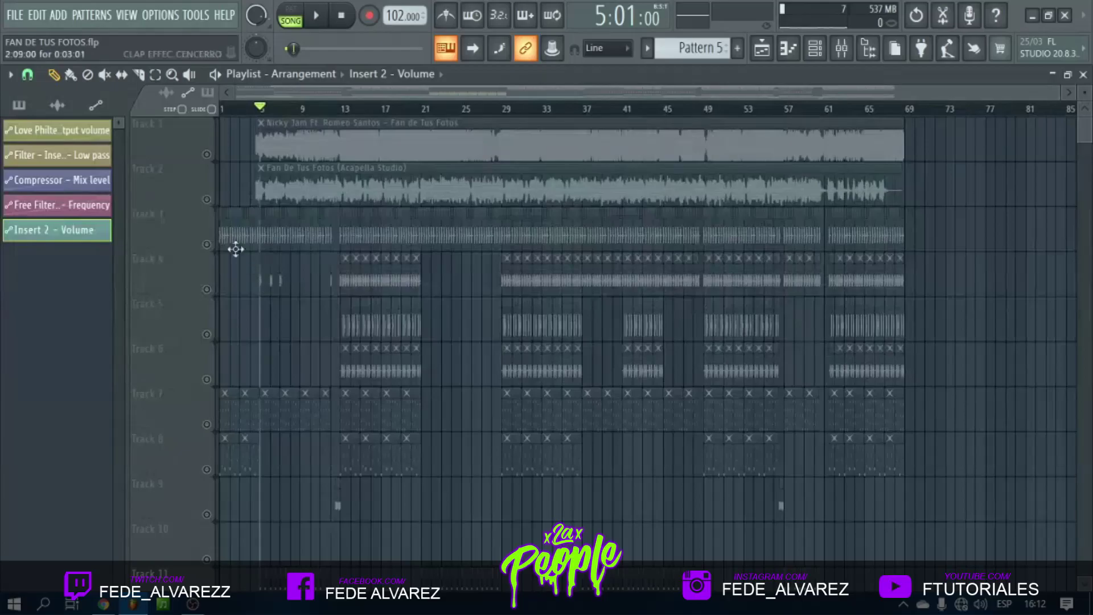
right_click(208, 202)
right_click(207, 202)
click(222, 108)
click(207, 154)
click(208, 201)
key(space)
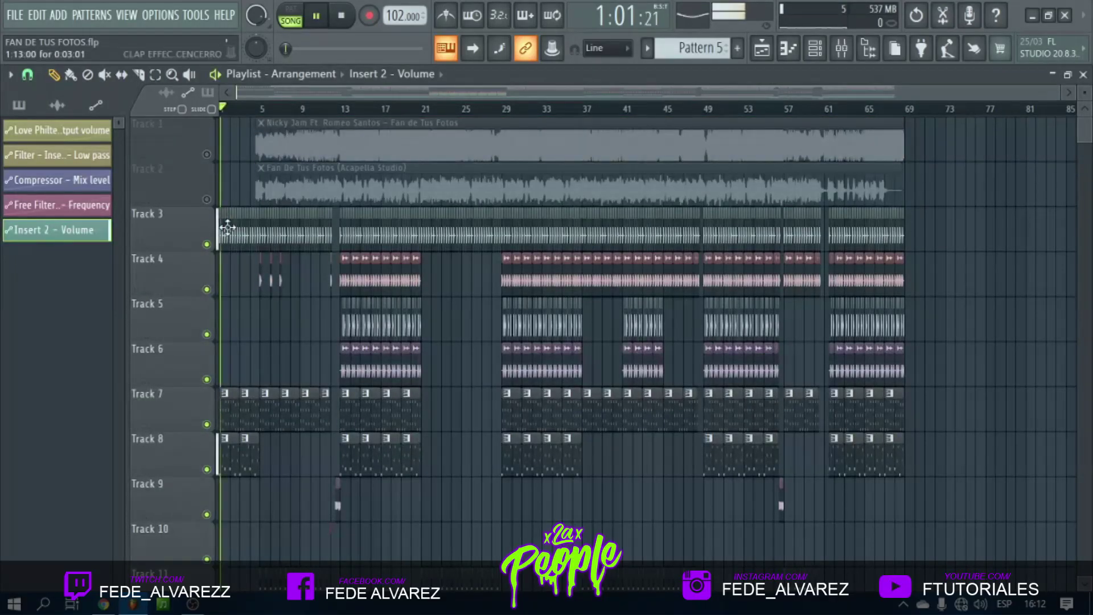
scroll(250, 103, up, 6)
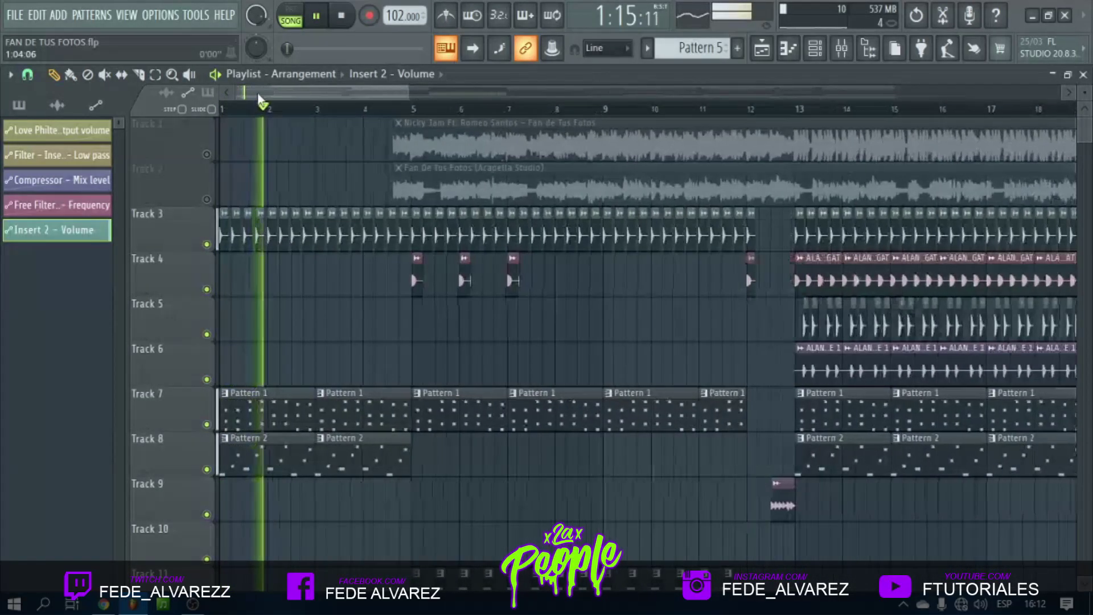
key(space)
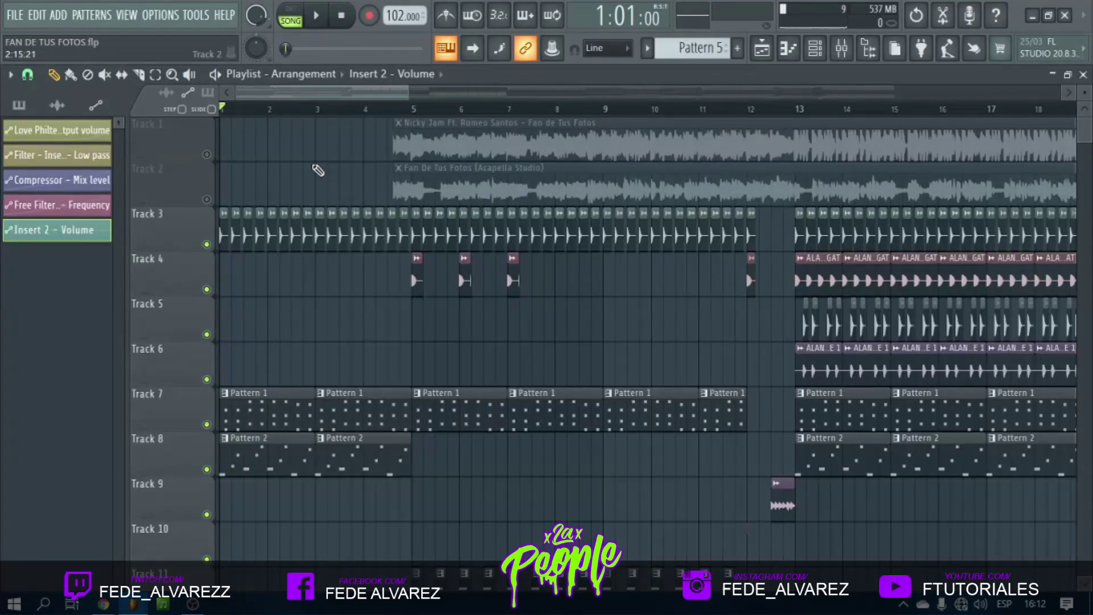
Solo Track 7 with Pattern 1, play it from near the start, and check its level in the mixer.
right_click(207, 424)
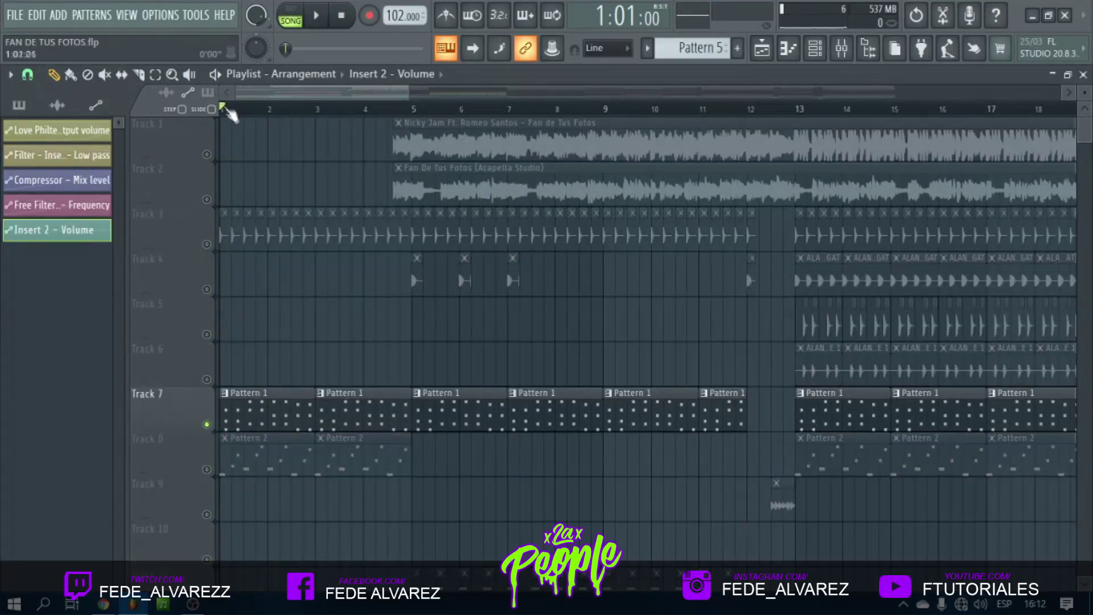
scroll(227, 113, up, 3)
key(space)
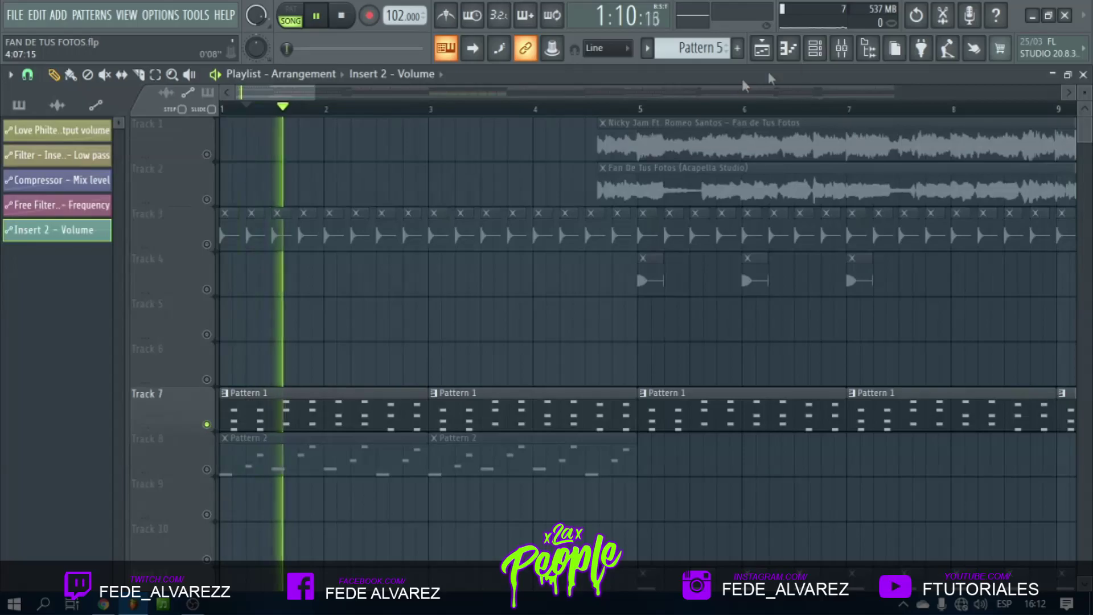
click(815, 49)
click(841, 49)
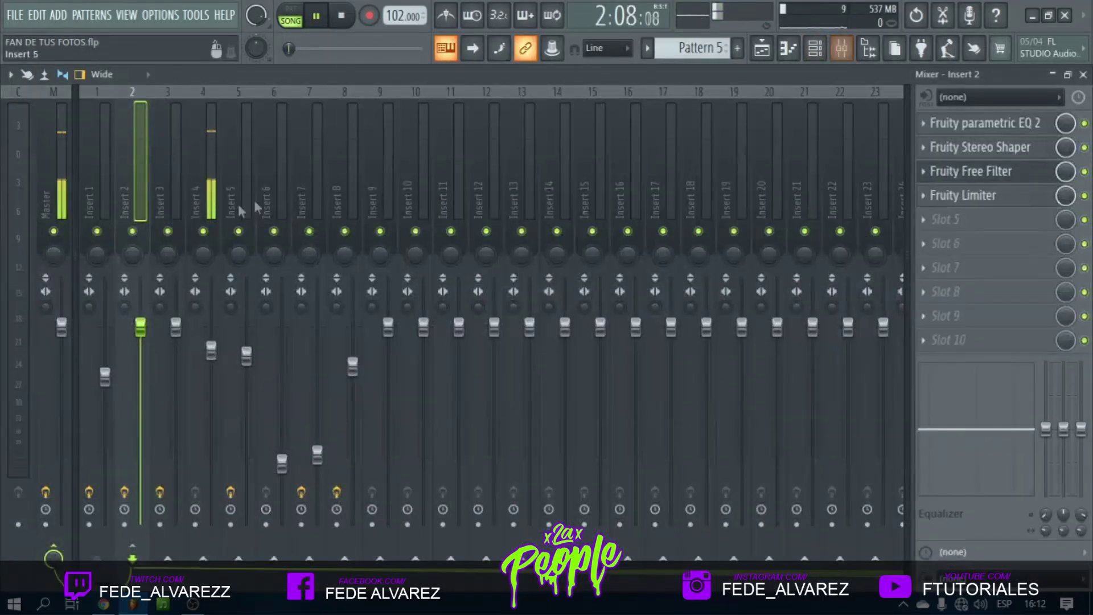
Lower Insert 4's volume fader to slightly below the Insert 1 fader and stop playback.
click(214, 186)
drag(210, 350, 211, 413)
key(space)
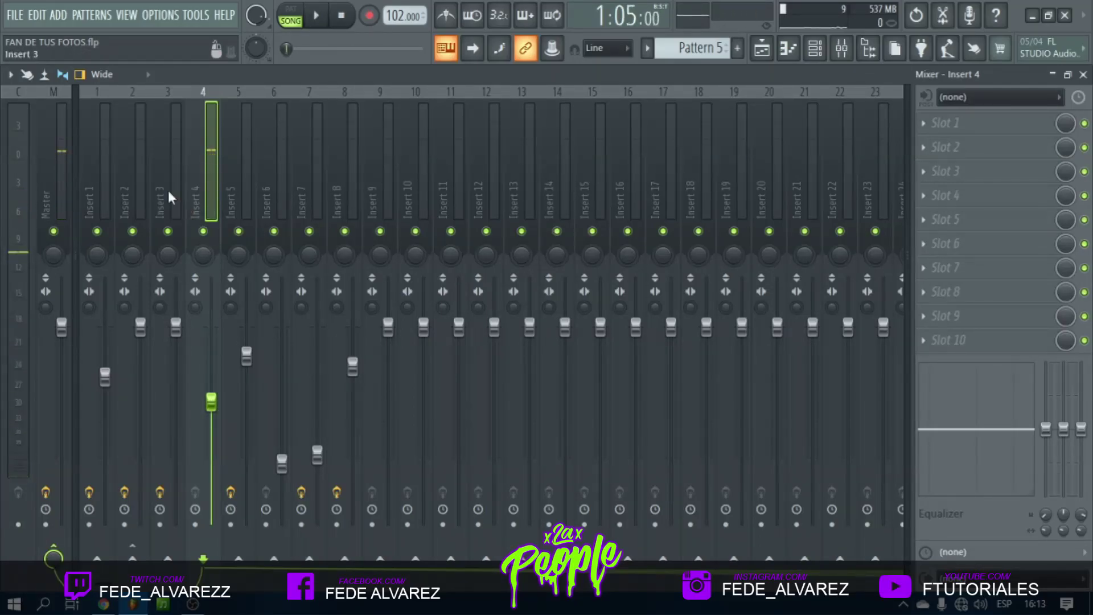
Rename mixer track Insert 2 as BAJO.
click(136, 180)
right_click(136, 180)
click(171, 105)
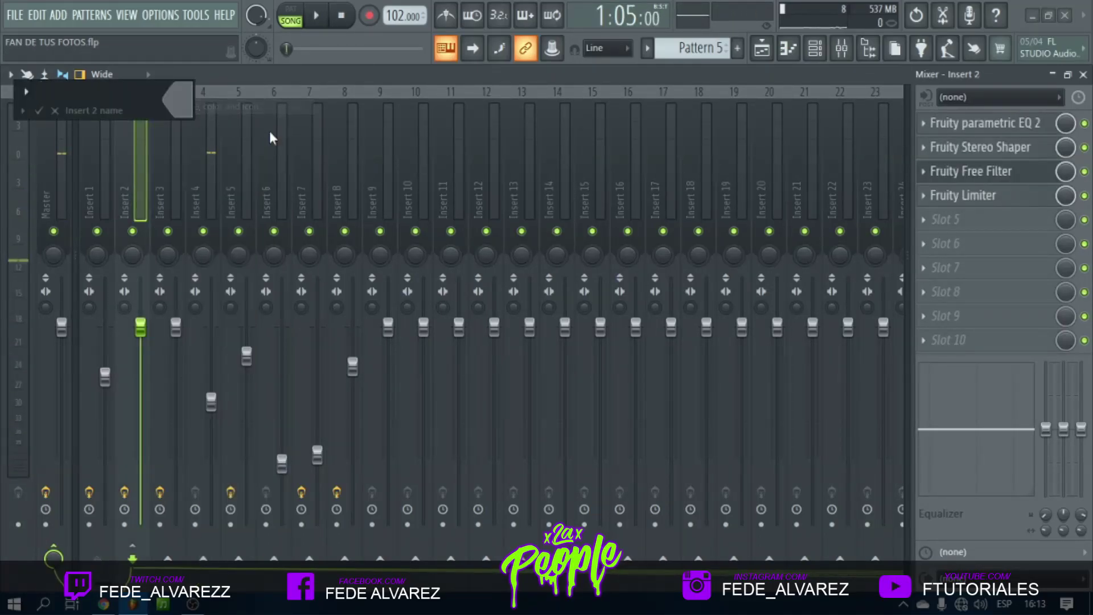
text(BAJO)
key(Return)
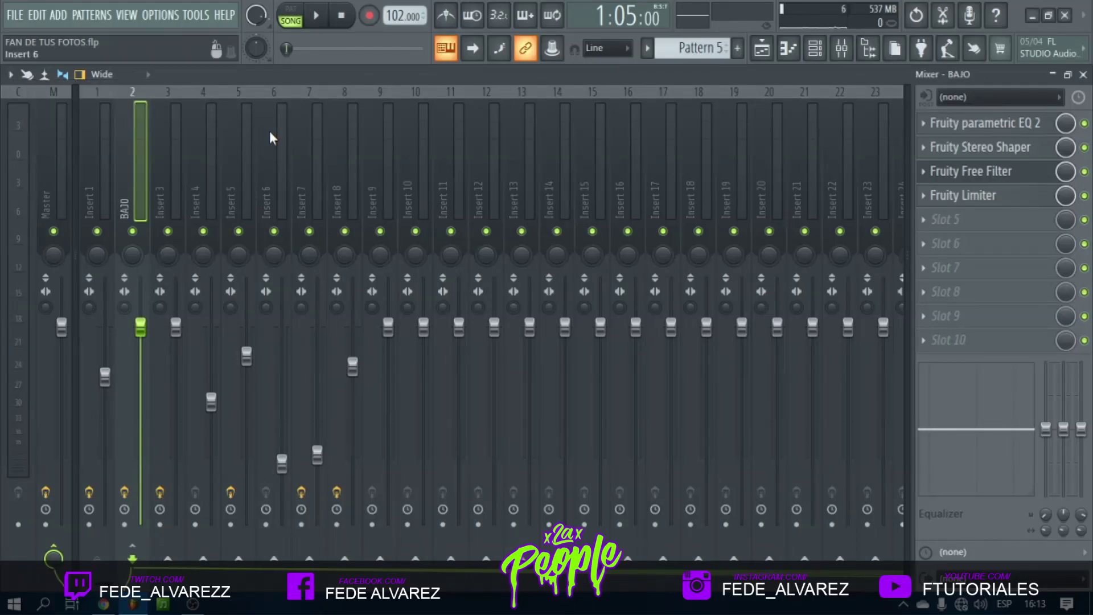
Rename mixer track Insert 4 as ACORDE and set its stereo separation to 31% separated.
key(space)
key(space)
right_click(214, 185)
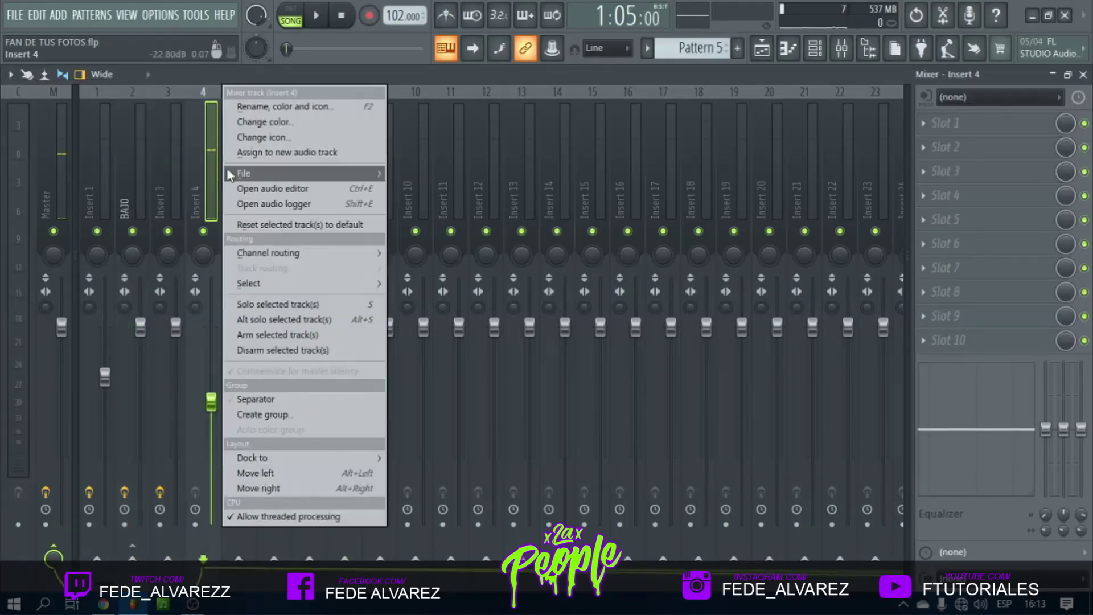
click(252, 107)
text(ACORDE)
key(Return)
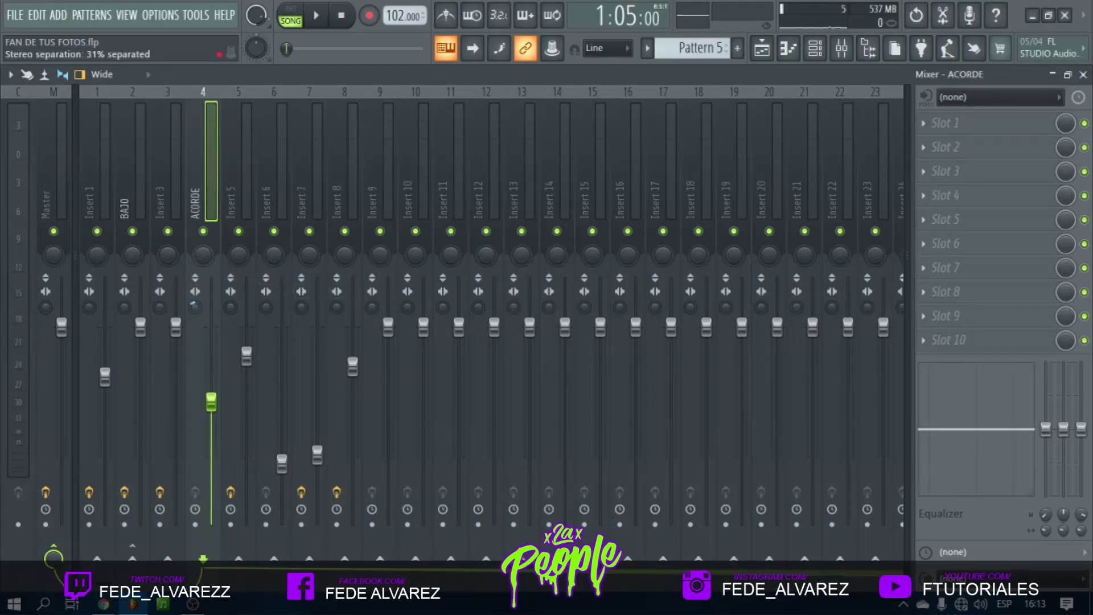
Select the BAJO mixer track, turn its stereo separation toward merged, and play briefly.
click(149, 213)
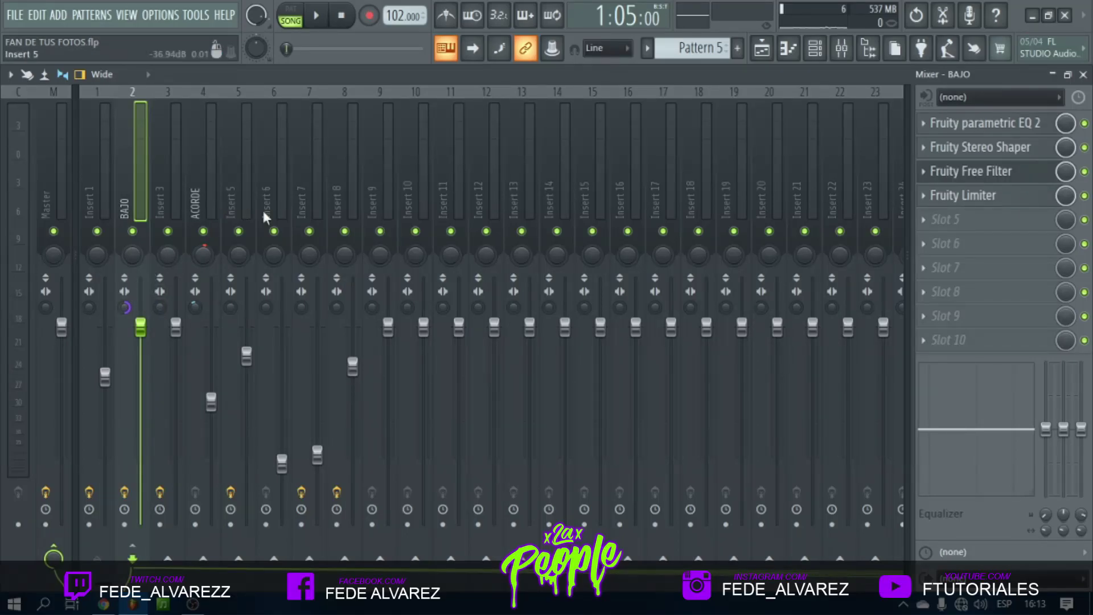
key(space)
key(space)
Unsolo Track 7 in the playlist, mute the Nicky Jam clip on Track 1, and mute Track 2.
key(F5)
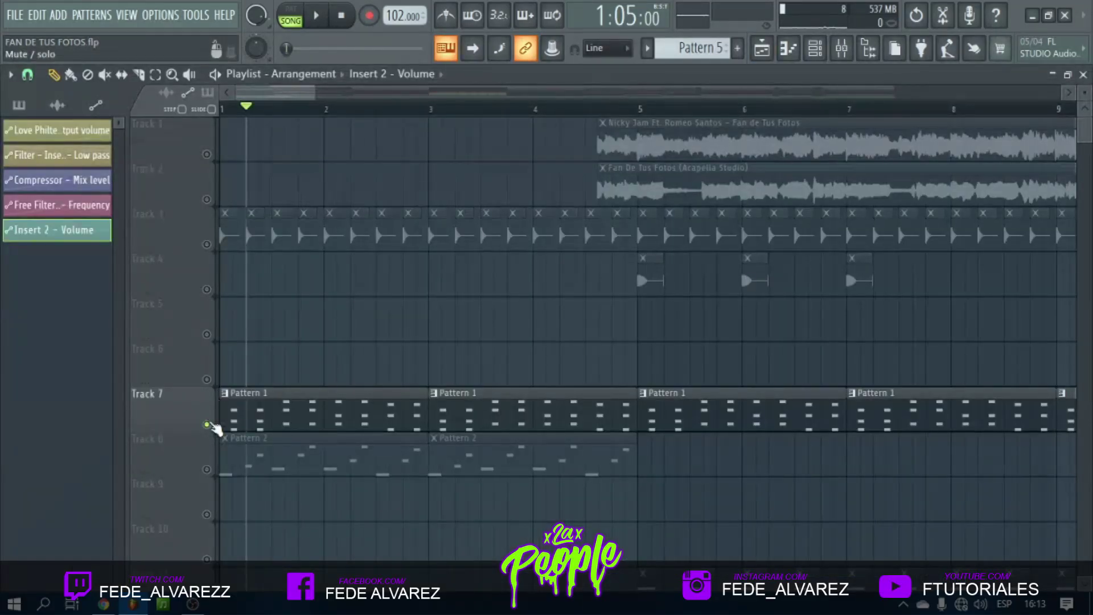
right_click(207, 424)
scroll(273, 108, down, 3)
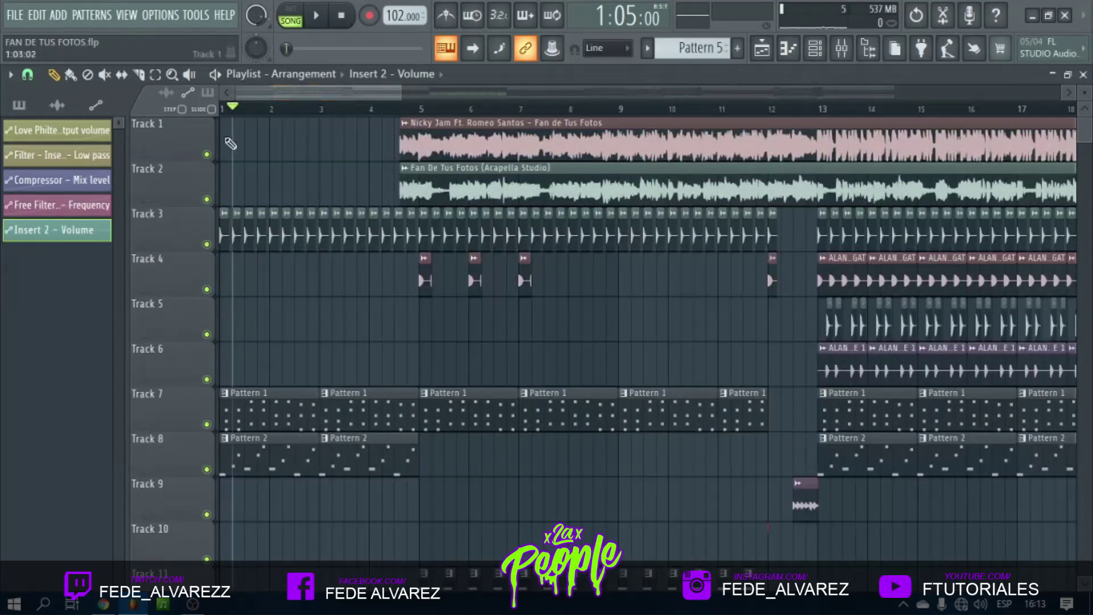
drag(403, 142, 443, 185)
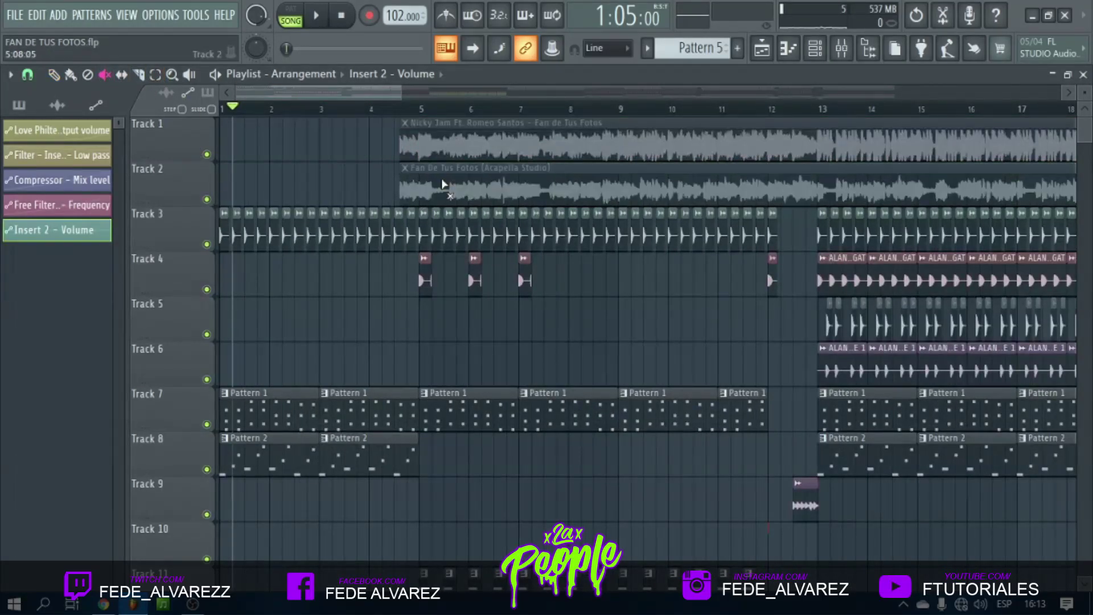
click(476, 183)
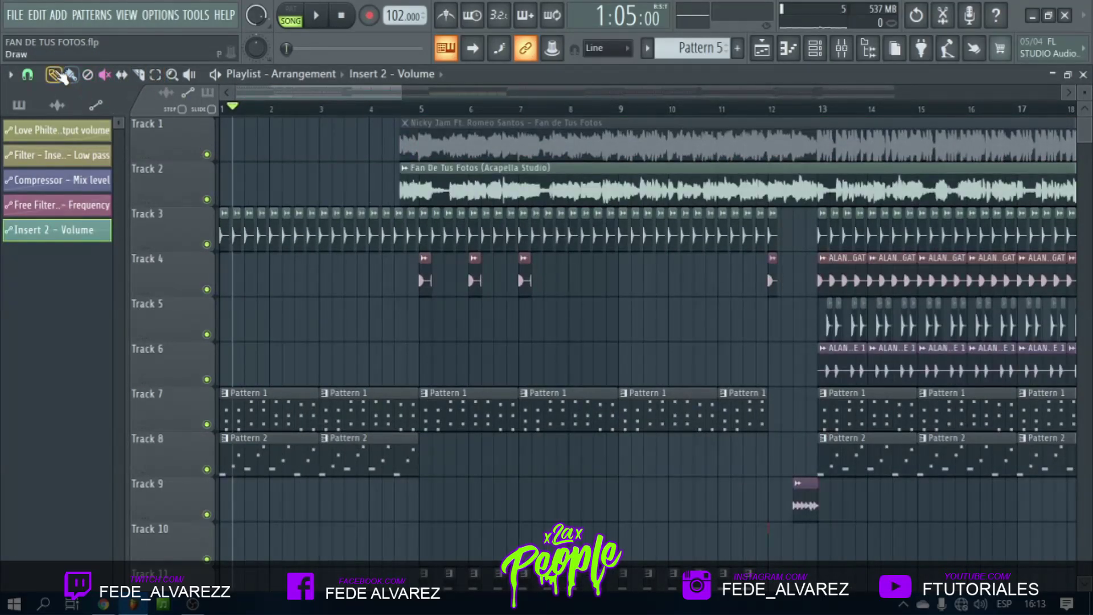
click(207, 200)
Play the arrangement from bar 1 and examine which patterns, automation clips and percussion play through the intro and from bar 5.
key(space)
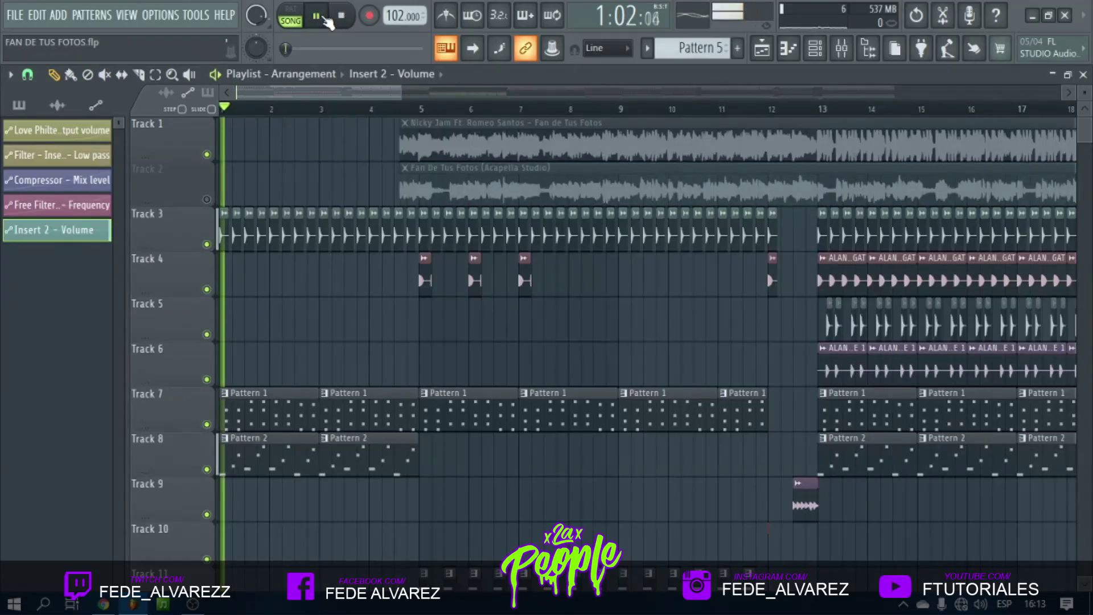
scroll(215, 107, up, 3)
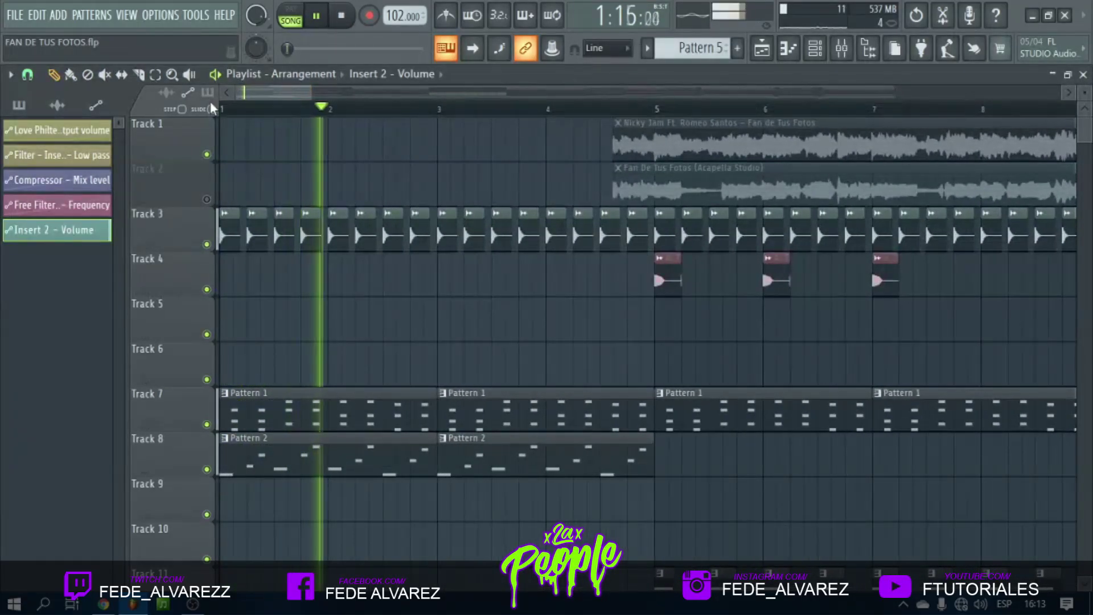
scroll(304, 189, down, 5)
scroll(319, 196, down, 6)
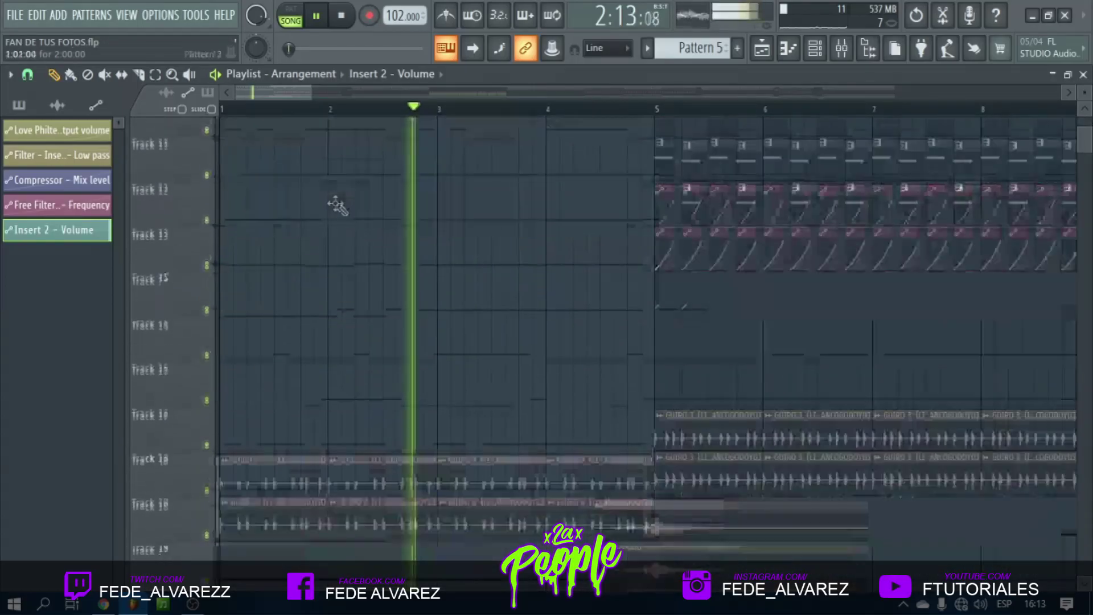
scroll(399, 222, up, 10)
scroll(501, 216, up, 2)
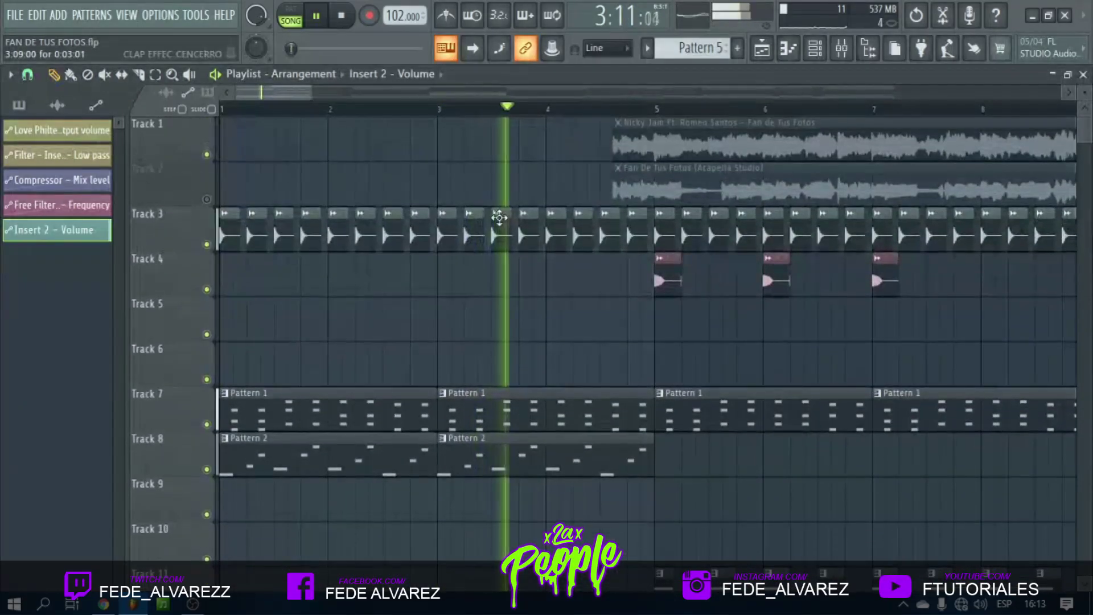
scroll(570, 113, down, 3)
scroll(485, 117, up, 4)
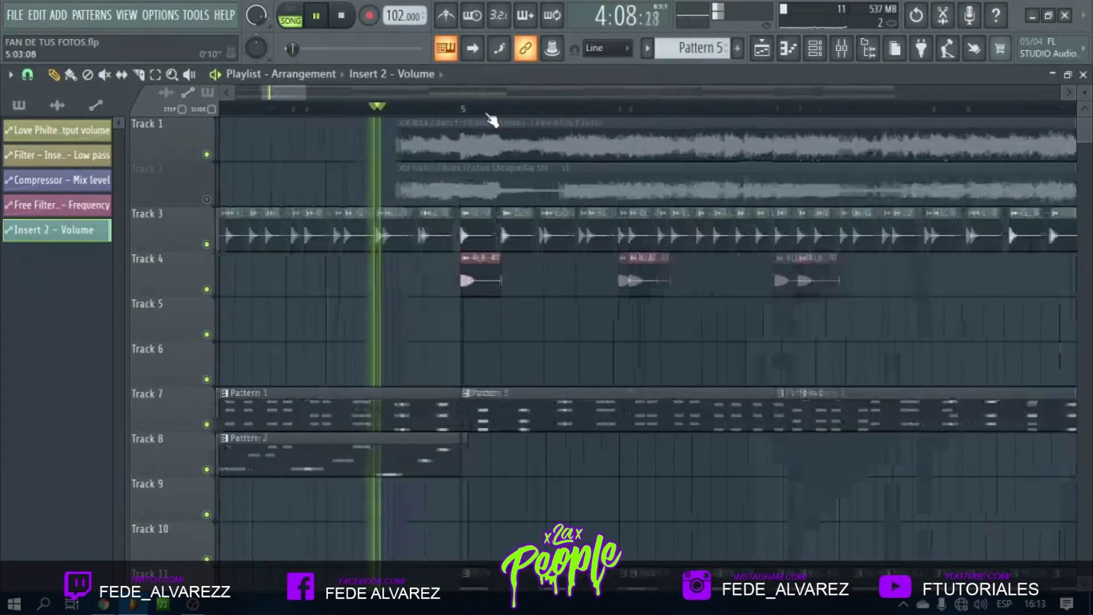
scroll(544, 344, down, 5)
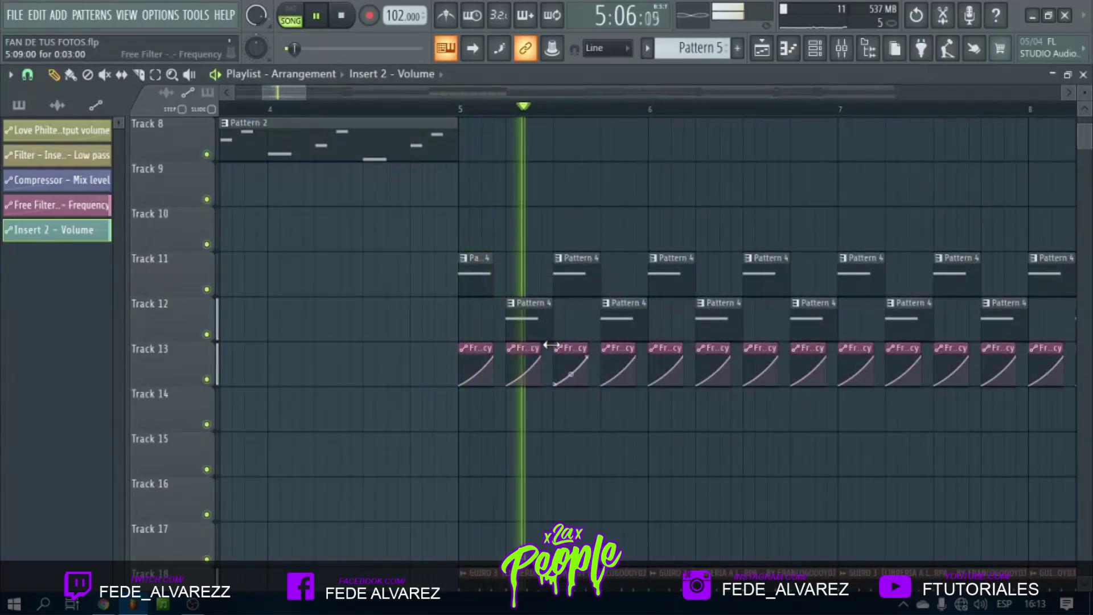
scroll(455, 117, down, 3)
scroll(734, 382, down, 5)
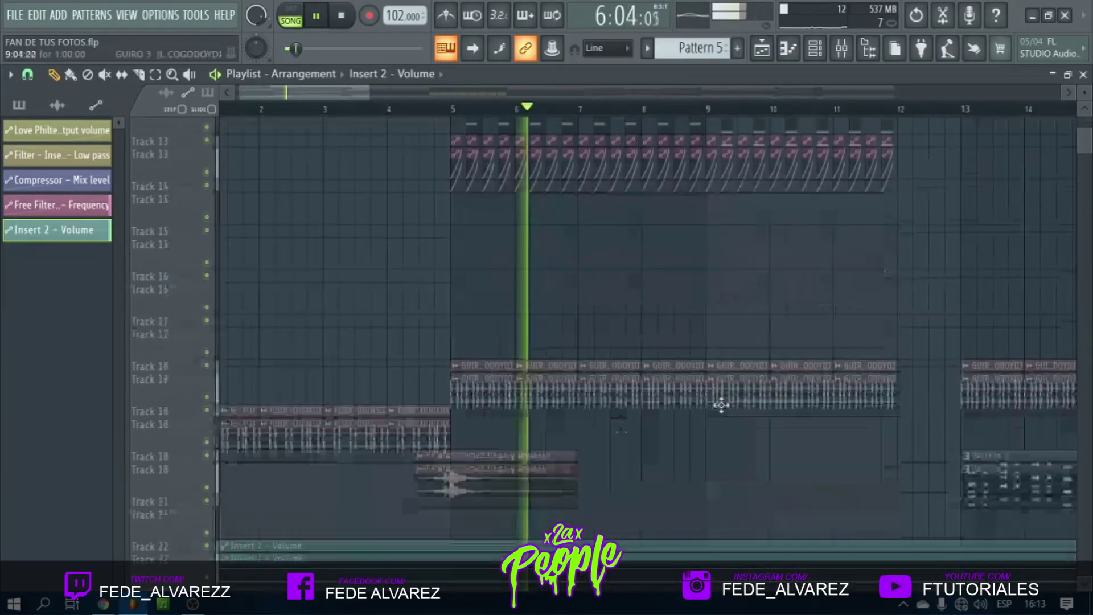
scroll(736, 381, up, 7)
key(space)
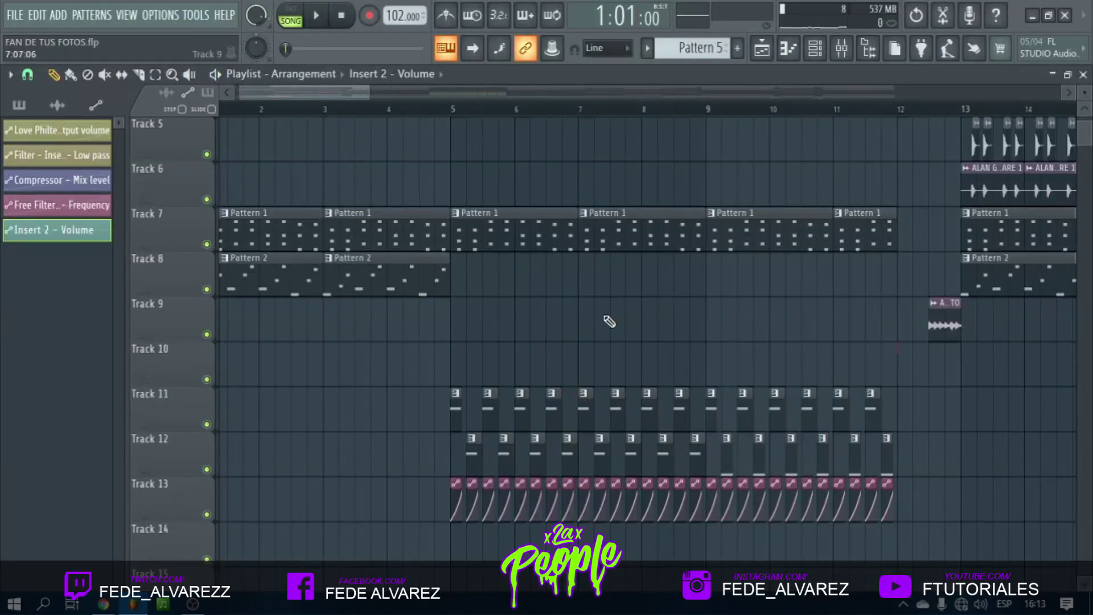
Open Pattern 2 from Track 8 in the piano roll and examine its 3x Osc notes.
scroll(350, 110, up, 2)
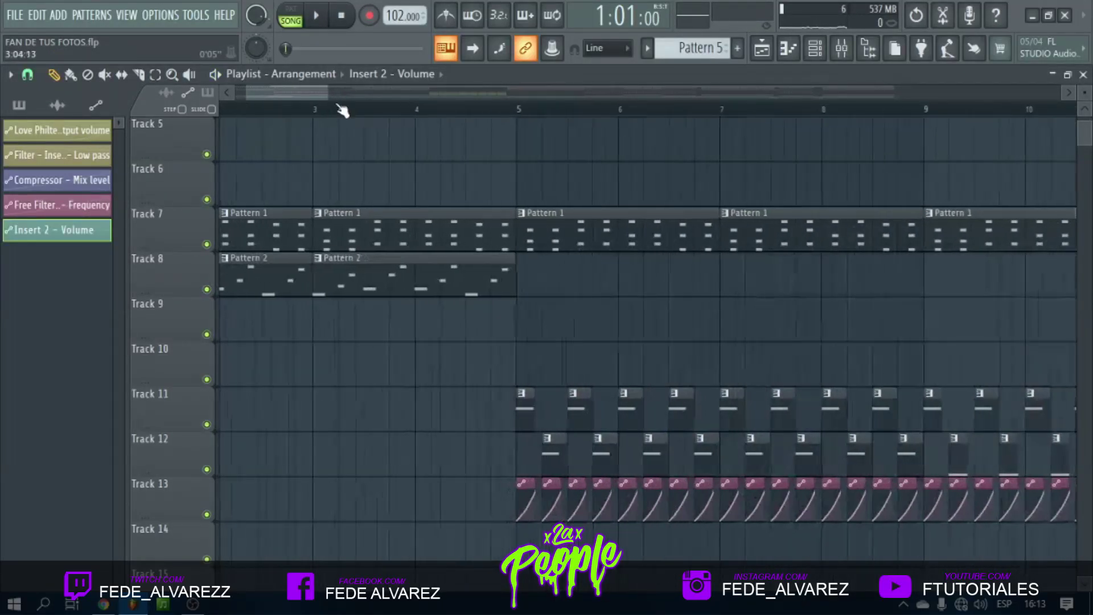
drag(337, 96, 128, 104)
double_click(457, 279)
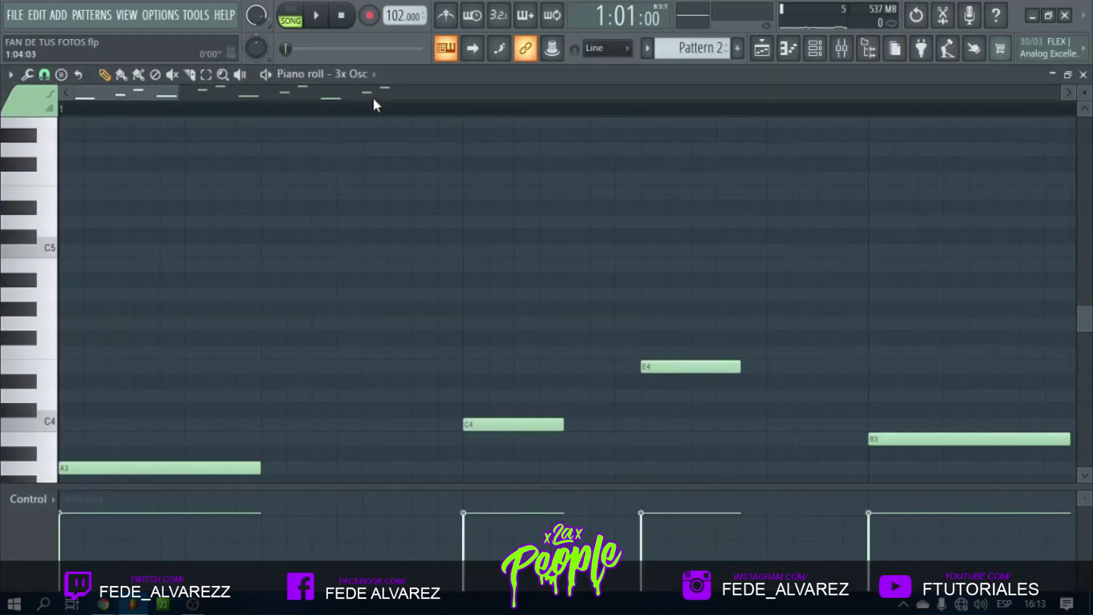
scroll(373, 102, down, 6)
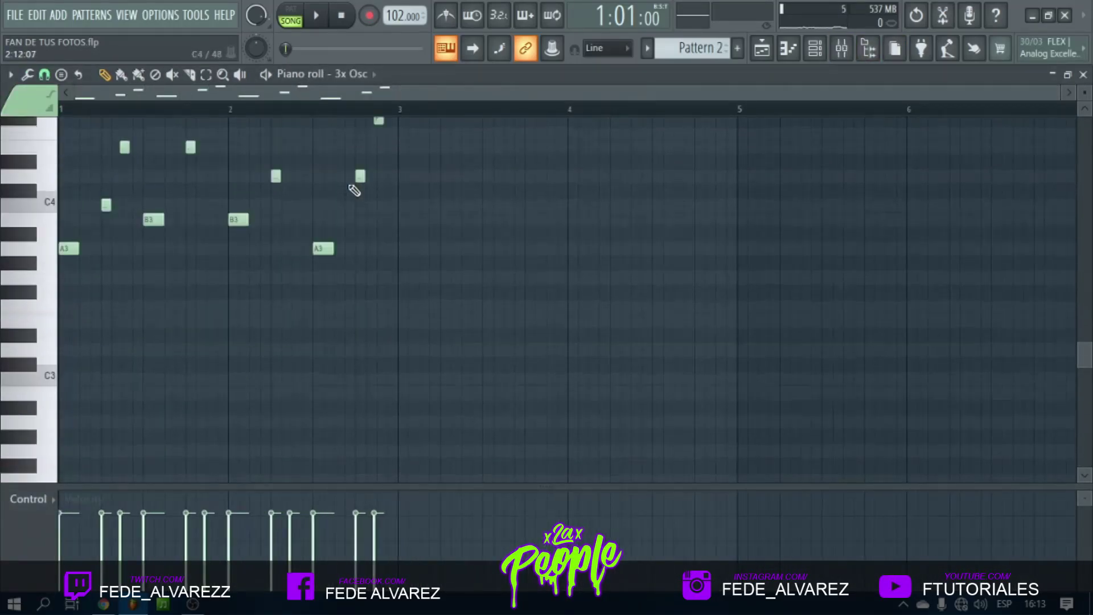
Copy all the 3x Osc notes of Pattern 2 and open Pattern 1 from Track 7 in the piano roll.
scroll(354, 191, up, 3)
drag(526, 393, 58, 171)
click(761, 51)
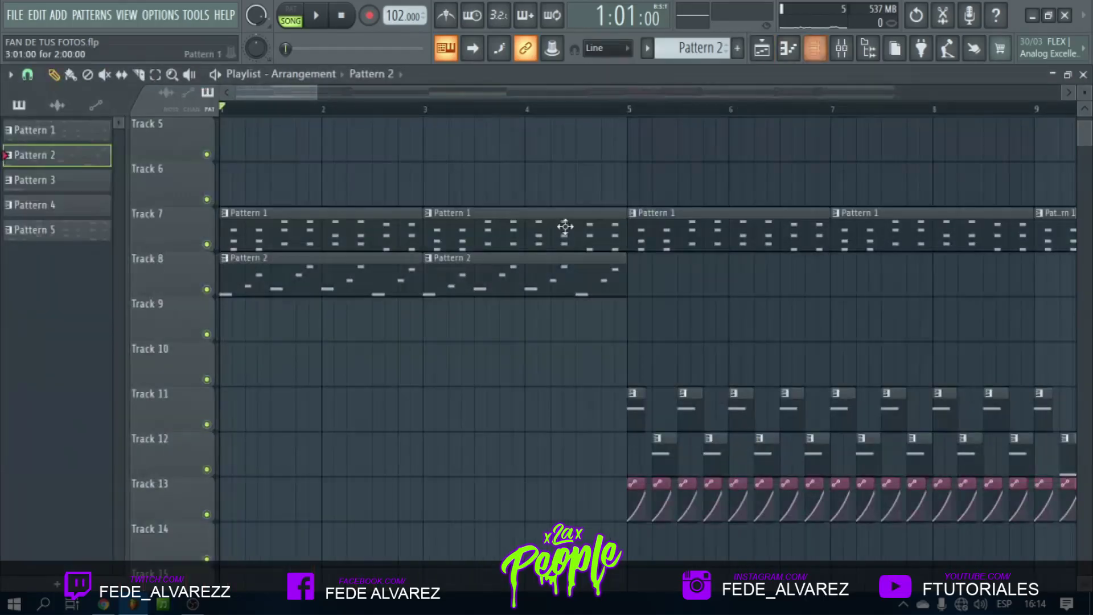
double_click(556, 231)
scroll(447, 122, up, 3)
Show the Unsorted channels, open the 3x Osc piano roll in Pattern 1, and paste the copied notes at bar 1.
click(815, 51)
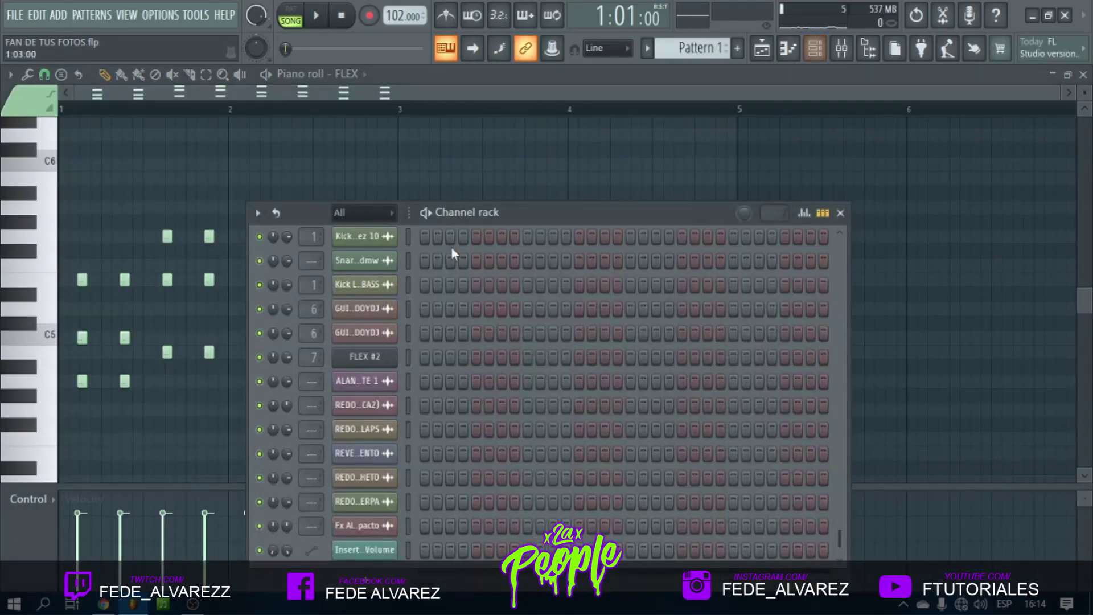
click(378, 216)
click(373, 283)
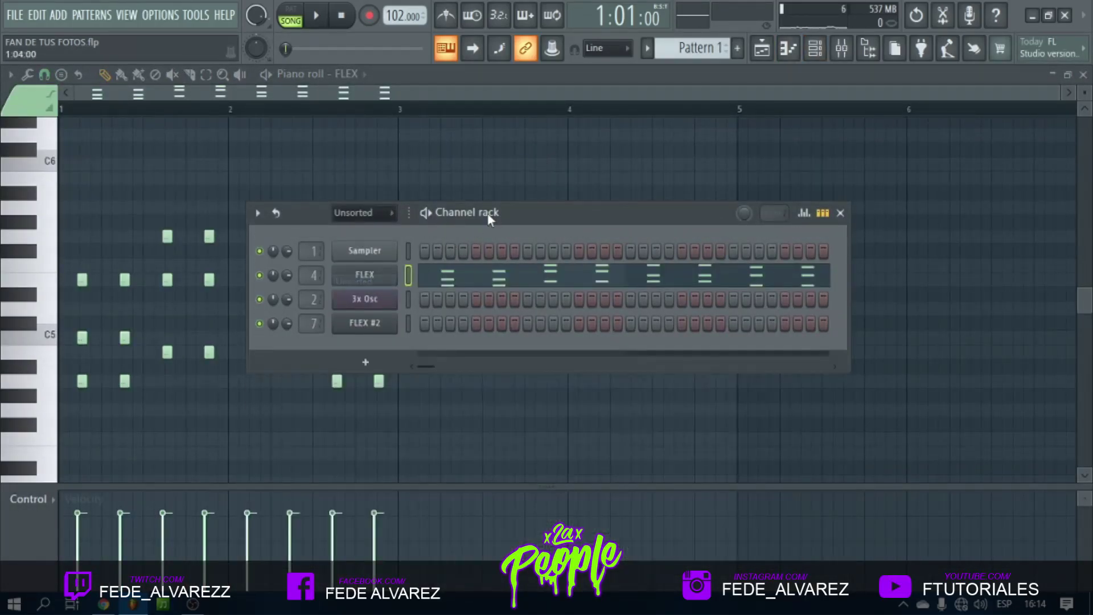
right_click(392, 296)
click(428, 299)
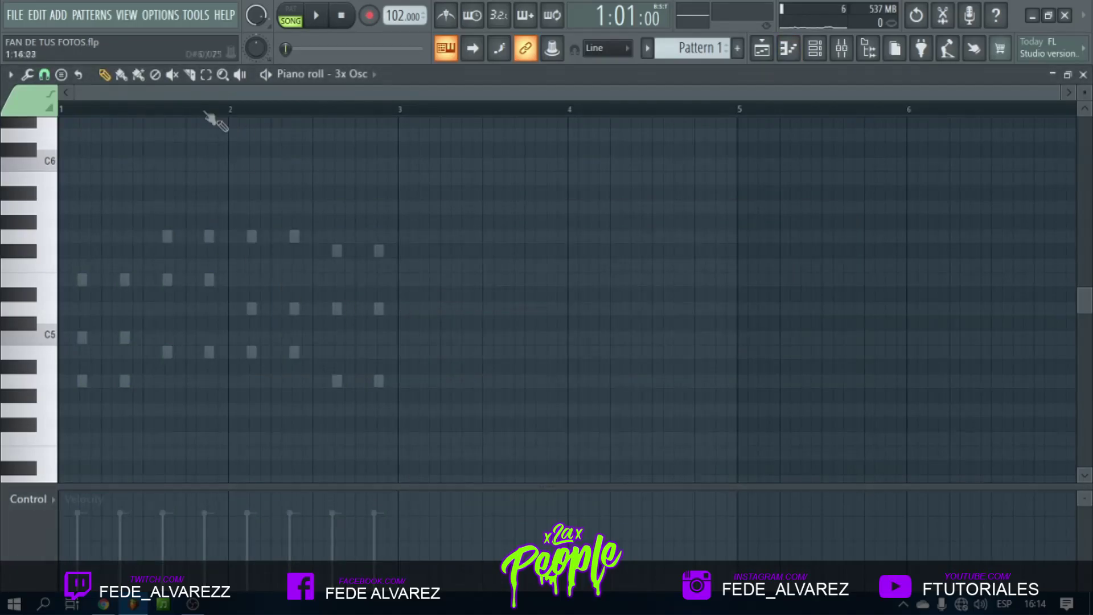
scroll(208, 192, up, 2)
scroll(234, 199, down, 5)
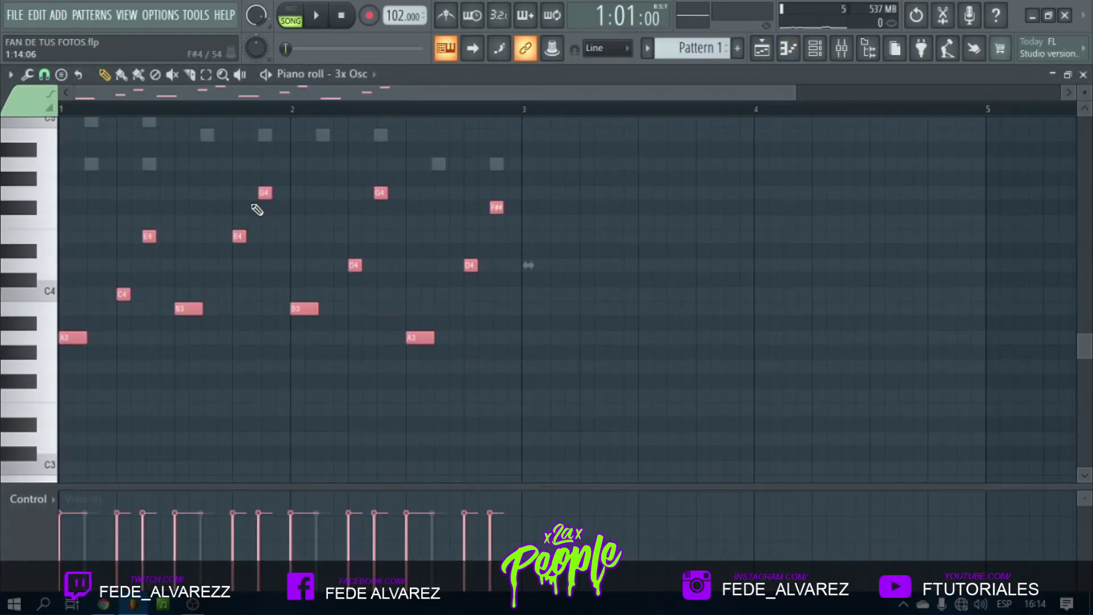
Transpose the pasted 3x Osc notes up one octave and deselect them.
key(ctrl+Up)
scroll(258, 208, up, 5)
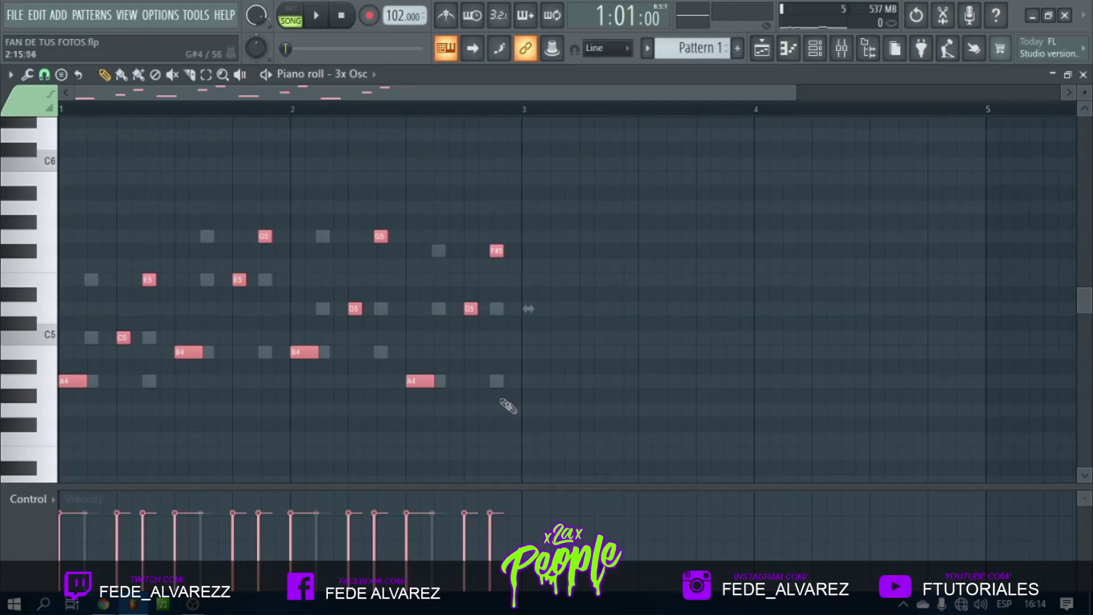
key(ctrl+d)
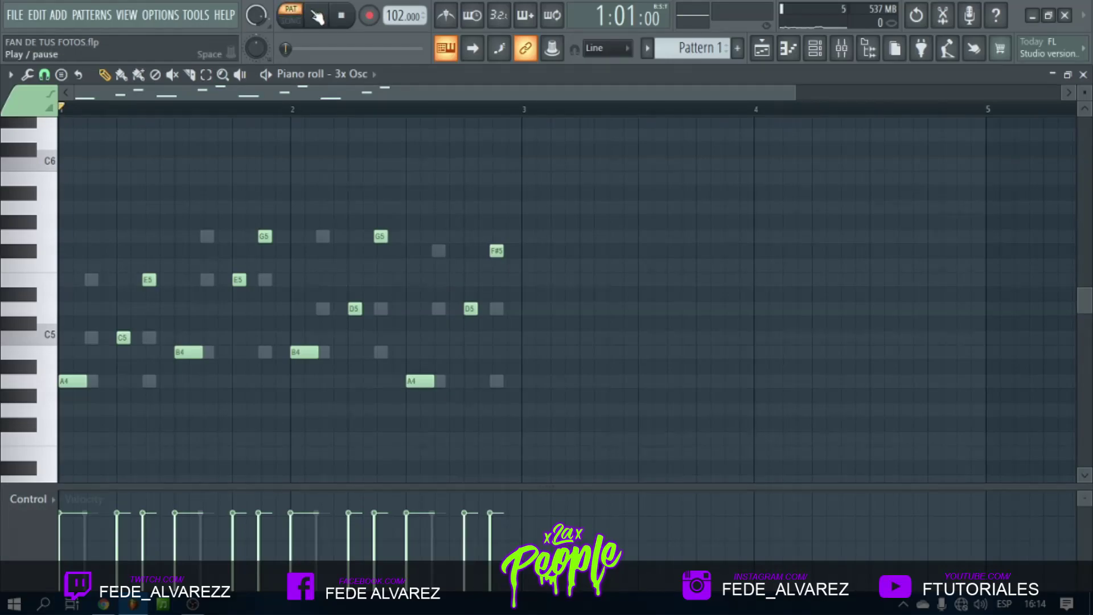
Delete the short melody notes, keeping only the A4, B4, B4 and A4 notes that start each half bar.
drag(158, 364, 115, 230)
drag(198, 202, 298, 301)
drag(336, 216, 406, 335)
drag(563, 343, 495, 271)
key(Delete)
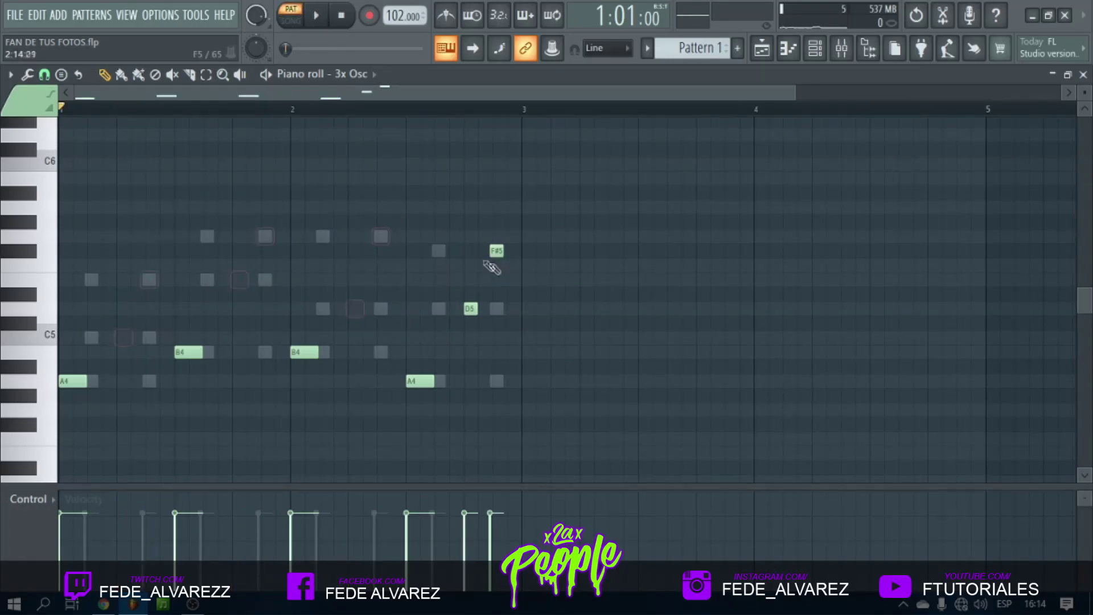
drag(450, 235, 550, 342)
key(Delete)
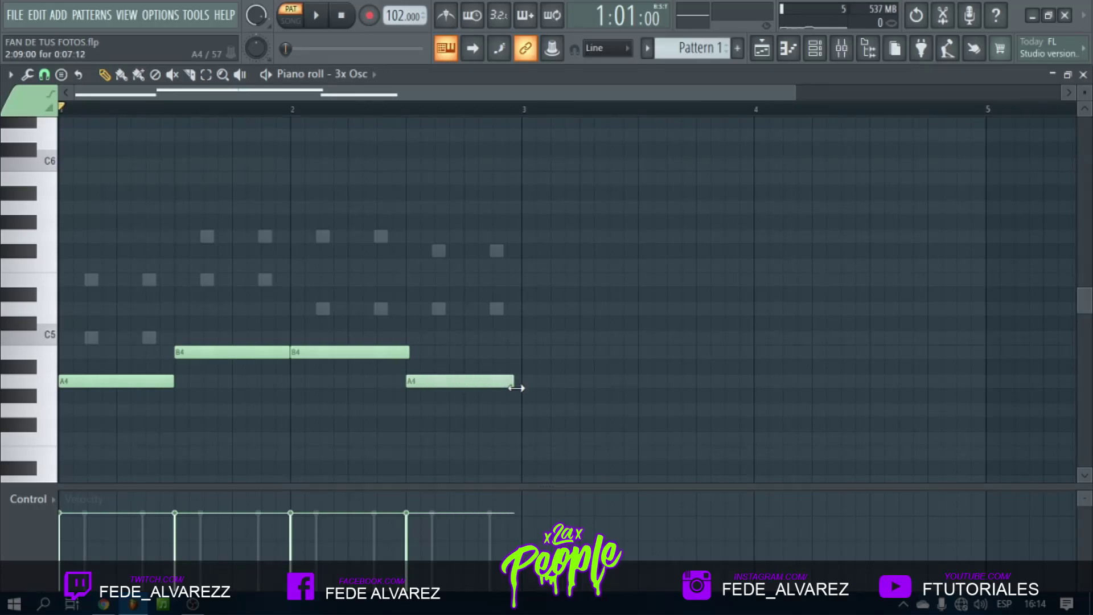
Extend the four remaining notes to half a bar each and play the pattern.
drag(515, 388, 522, 388)
key(space)
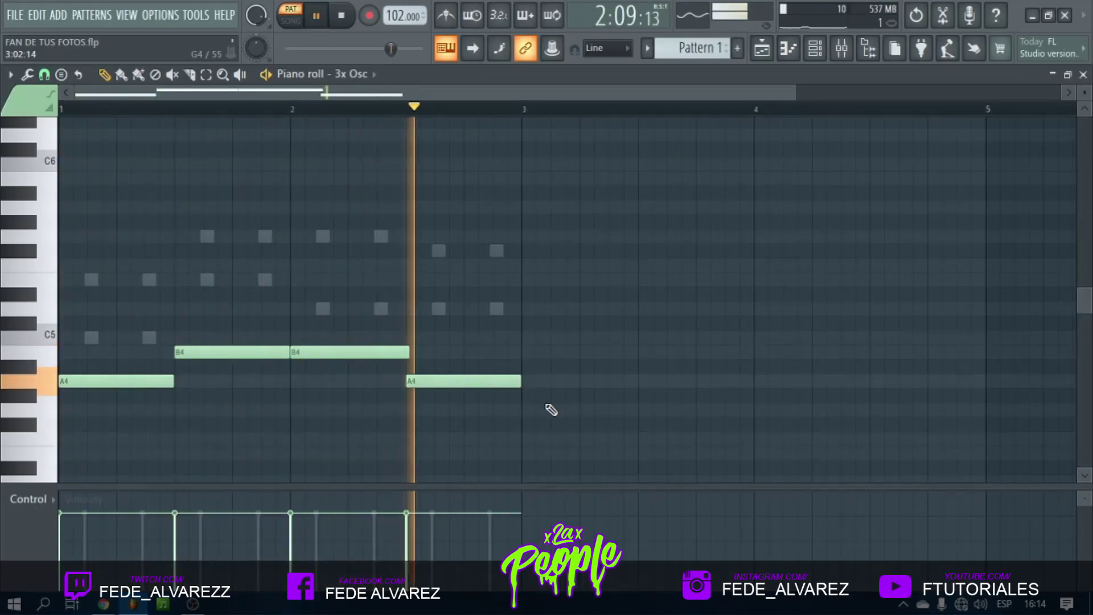
key(space)
Move the note at bar 2 to D5 and the first note to C5, playing the pattern after each change.
drag(315, 353, 314, 308)
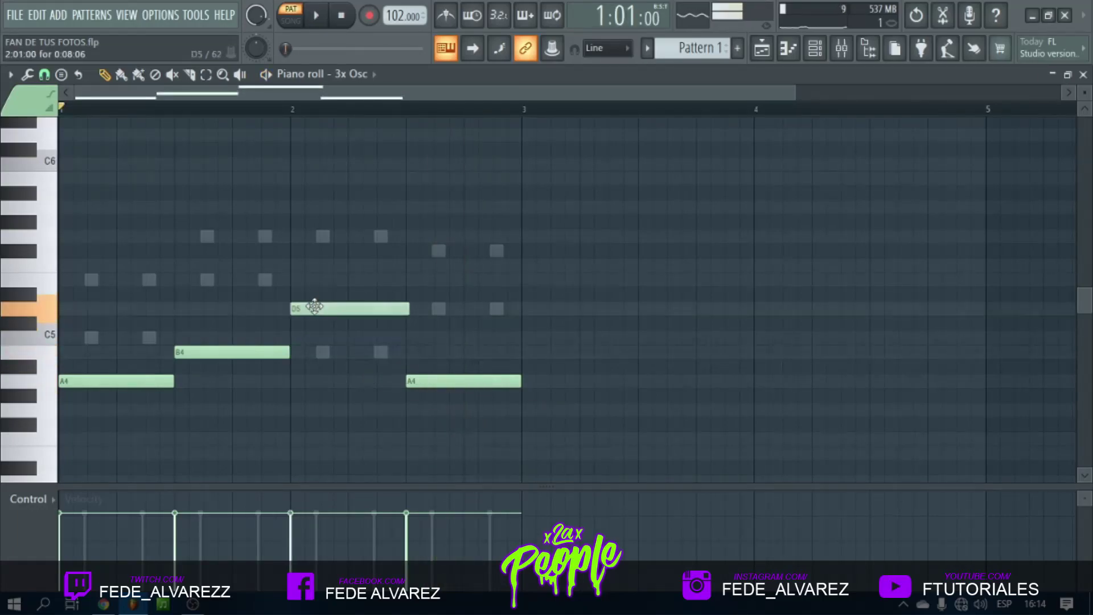
key(space)
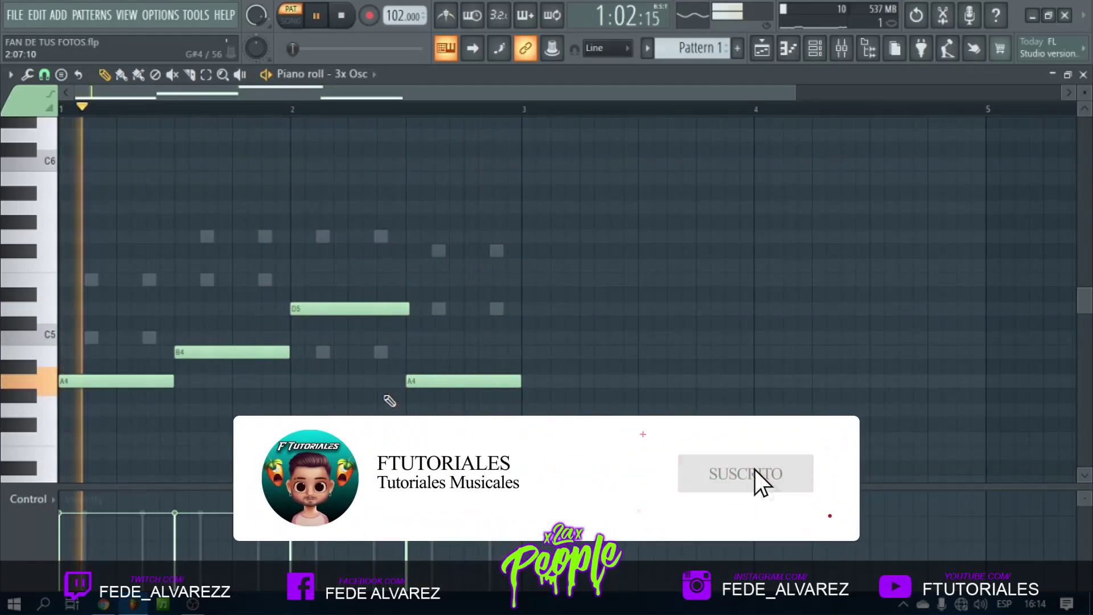
key(space)
drag(122, 380, 102, 340)
key(space)
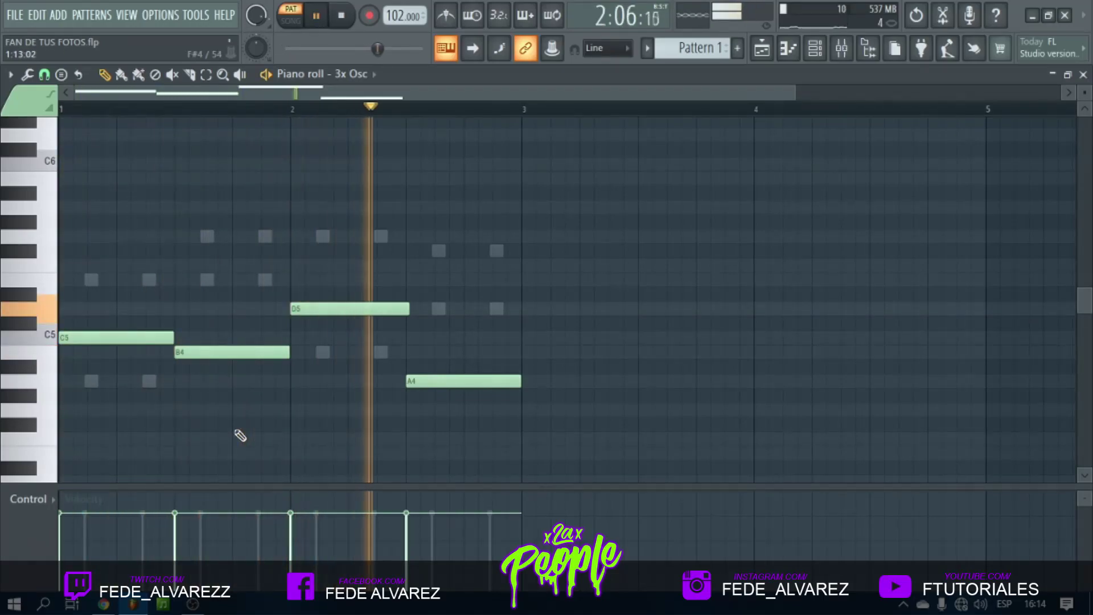
key(space)
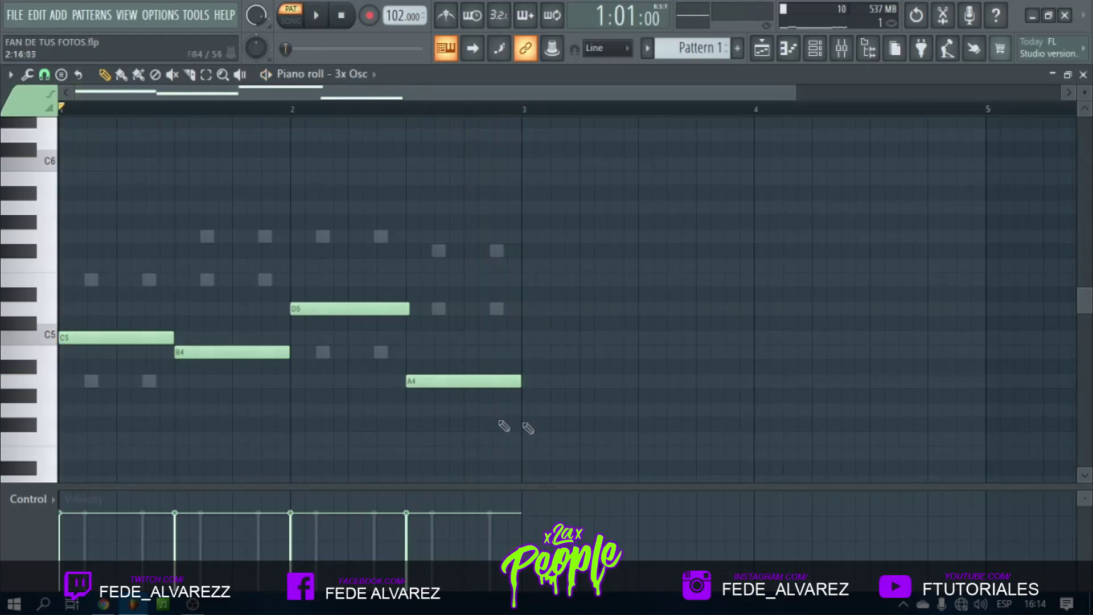
Trim the D5 note so it ends where the A4 note starts, and play the pattern.
drag(527, 427, 80, 243)
click(427, 285)
key(space)
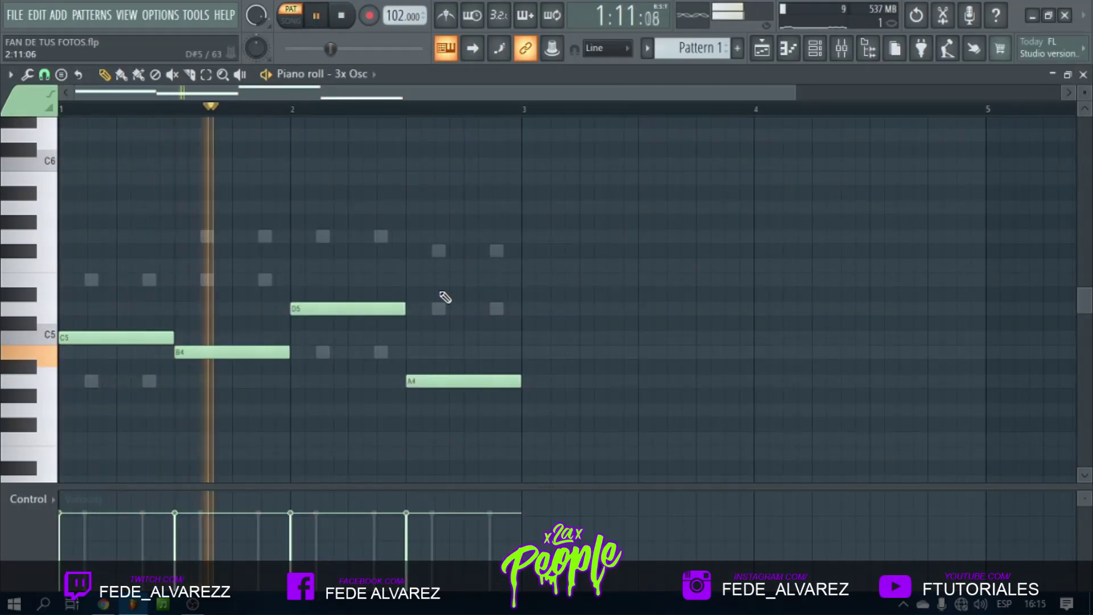
key(space)
Shorten the four notes to one step each and add E5, A5, E5, G5, G5, B5, D5 and F#5 between them.
drag(521, 432, 59, 244)
drag(172, 338, 73, 339)
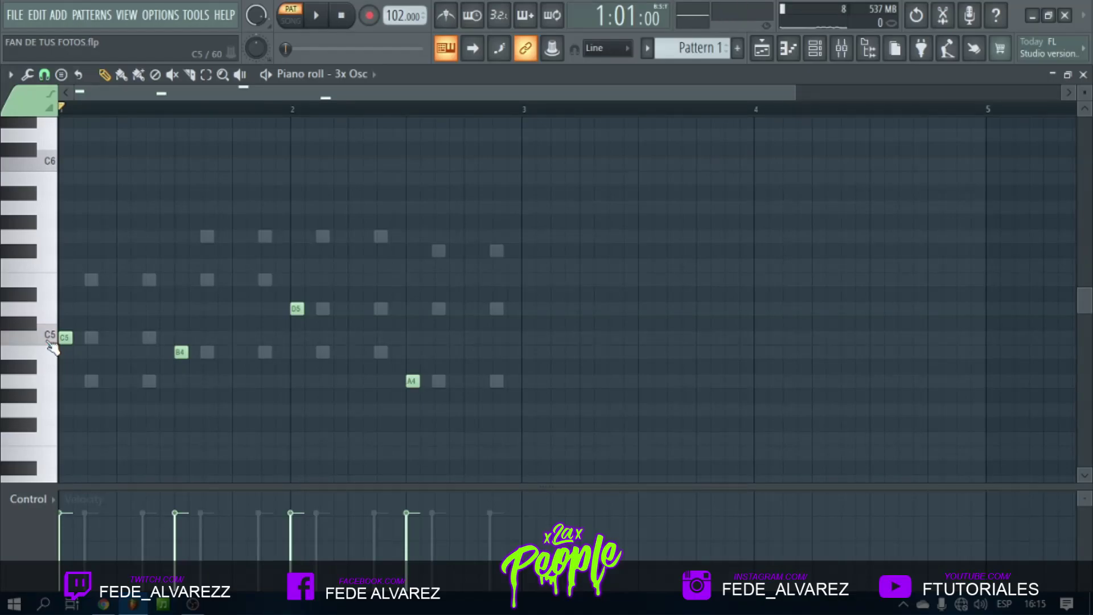
click(122, 280)
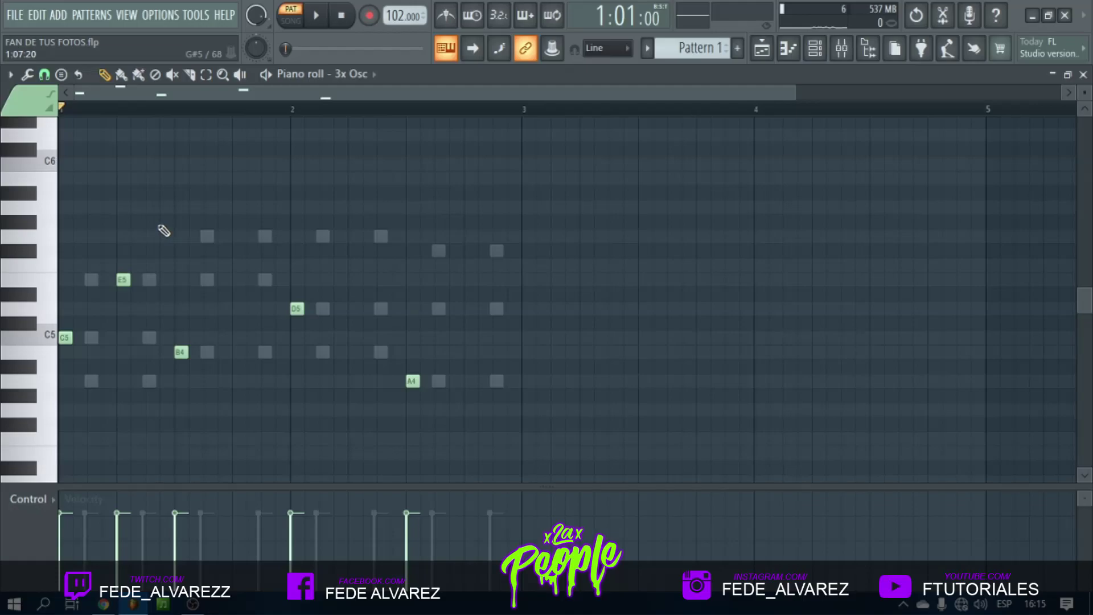
click(149, 381)
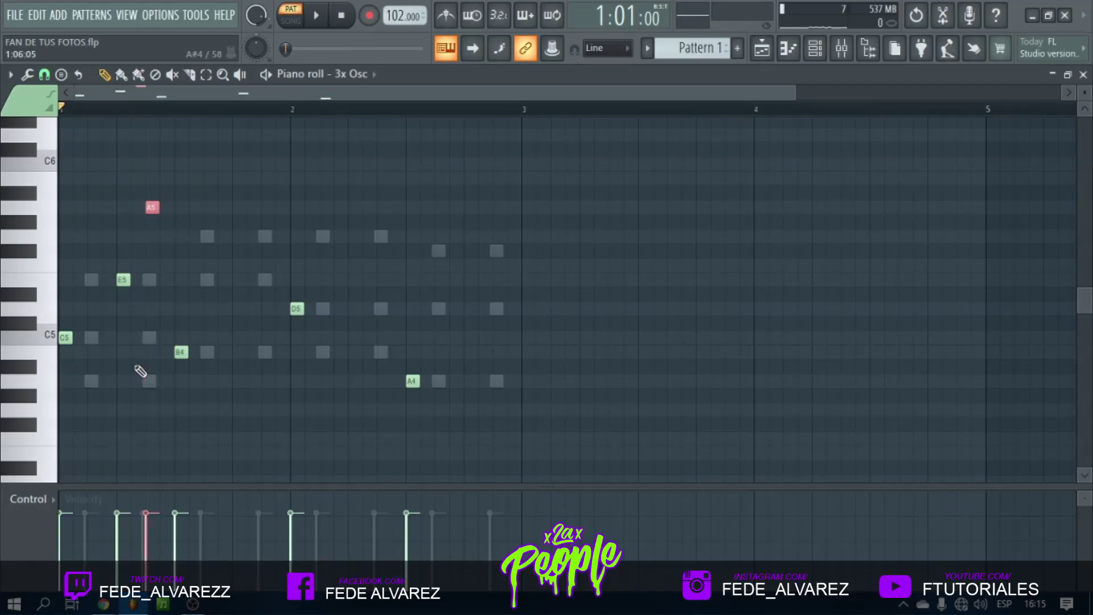
click(236, 277)
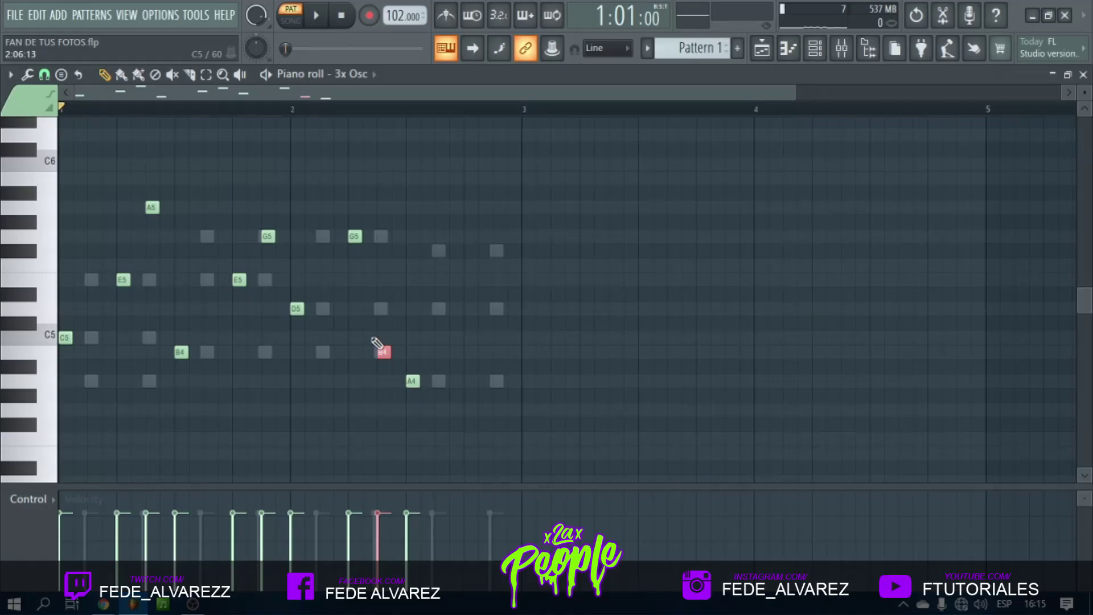
click(468, 309)
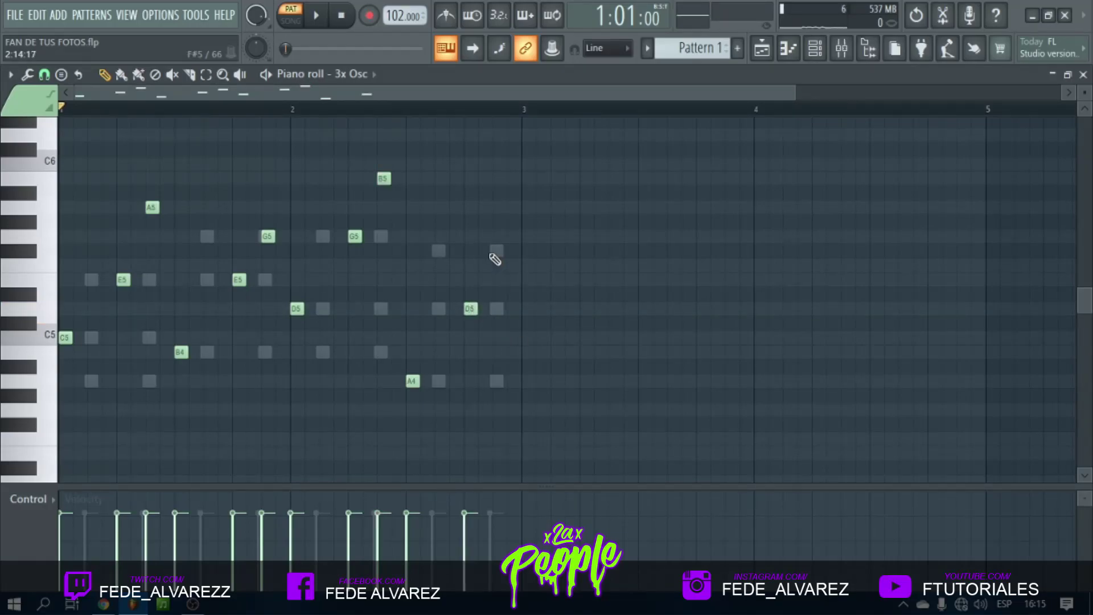
With snap at 1/4 step, align the A5, G5, B5 and F#5 notes with the chord hits and lengthen them to about 1.75 steps.
drag(304, 259, 152, 172)
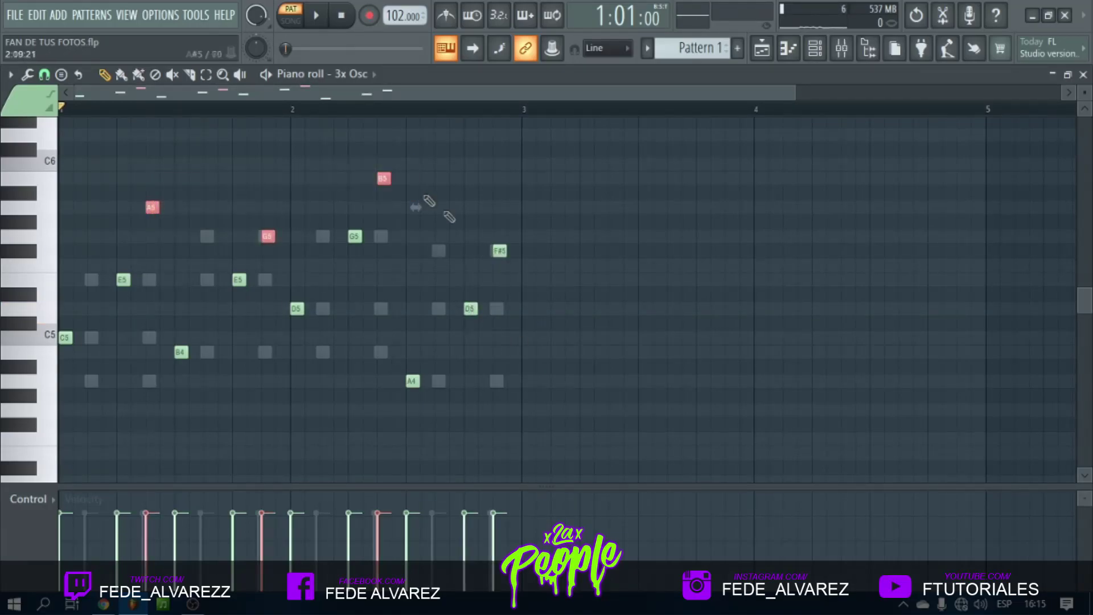
scroll(136, 114, up, 8)
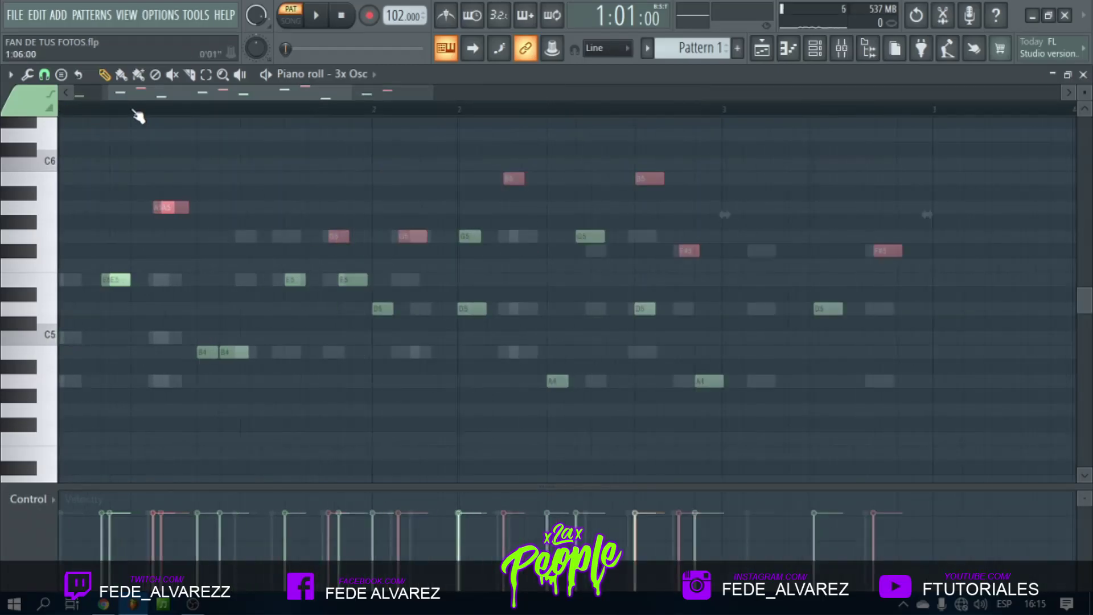
click(44, 74)
click(76, 181)
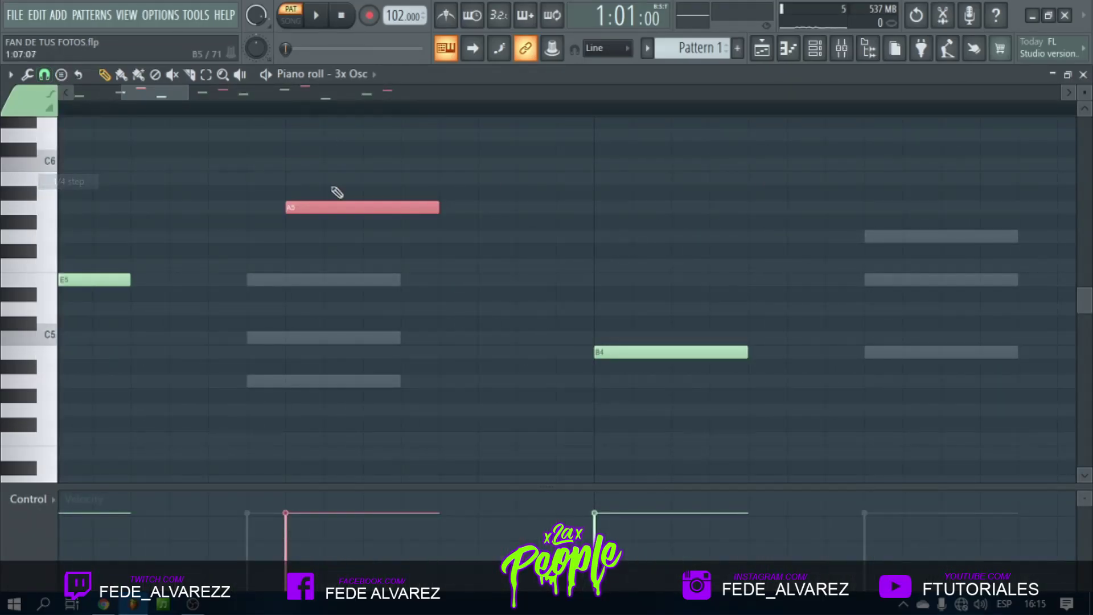
scroll(220, 110, down, 5)
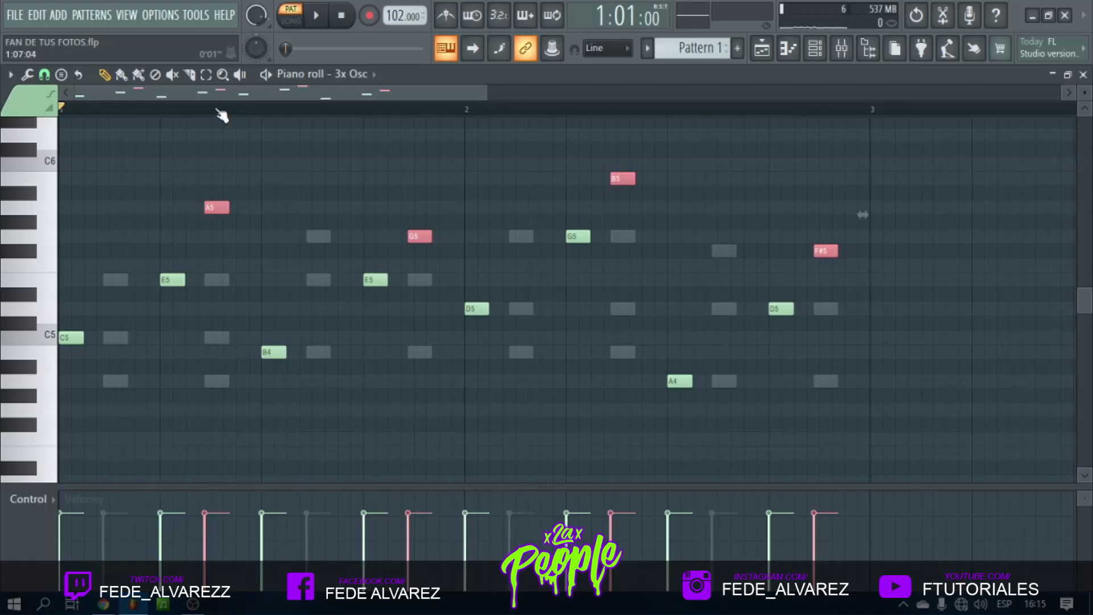
scroll(219, 113, up, 5)
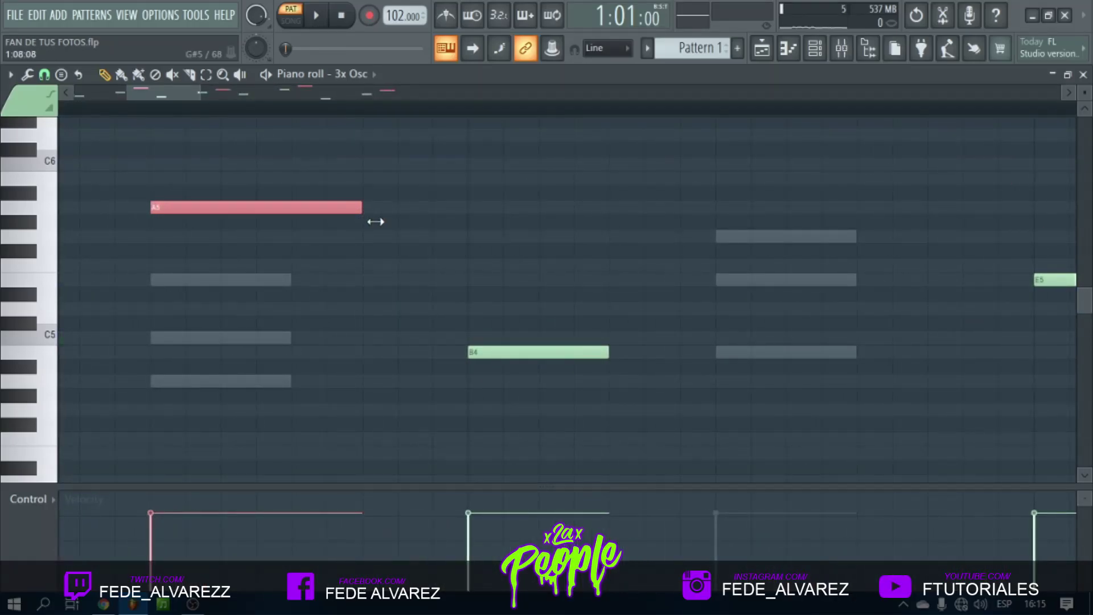
drag(375, 221, 381, 222)
Lengthen the C5, B4, D5 and A4 opening notes to about 1.75 steps and the middle E5, E5, G5 and D5 notes to about 1.25 steps.
scroll(326, 186, down, 5)
drag(110, 370, 71, 337)
drag(163, 319, 212, 371)
drag(269, 307, 317, 327)
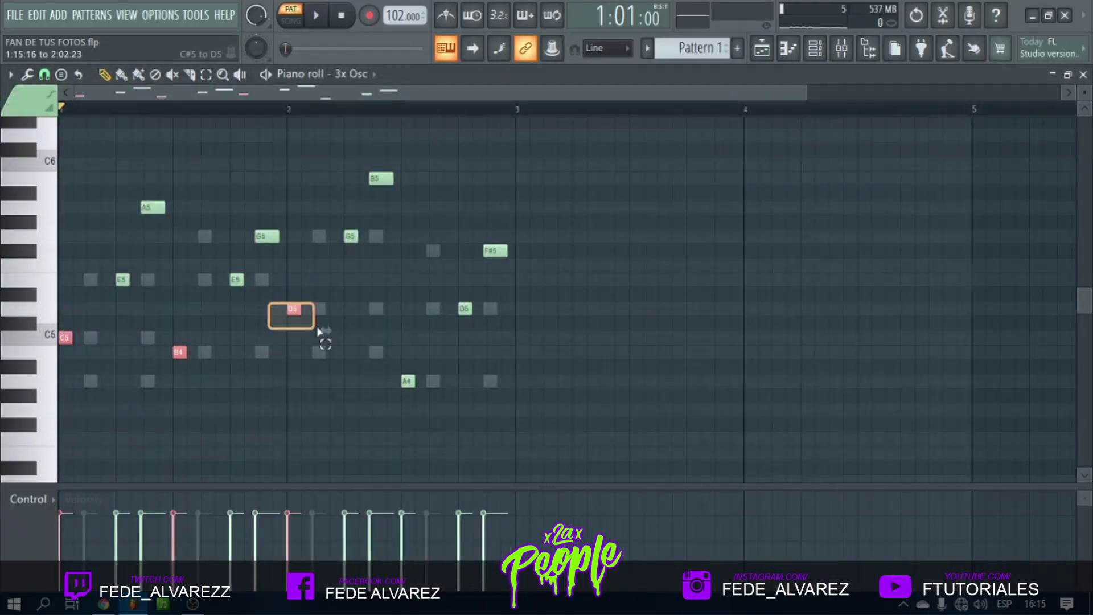
drag(413, 391, 415, 393)
scroll(422, 122, up, 5)
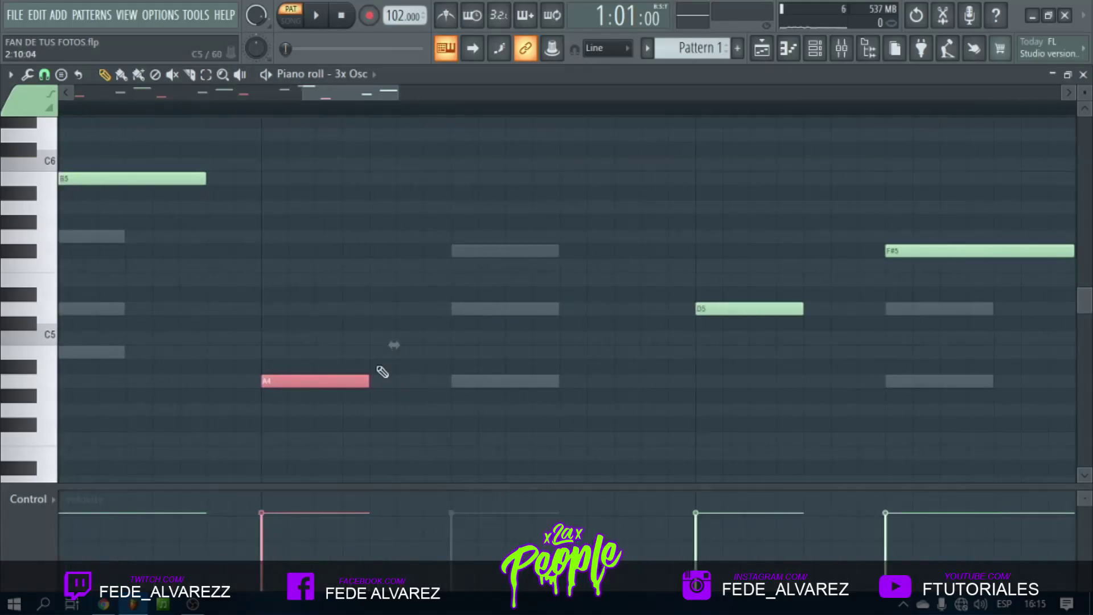
scroll(469, 114, down, 8)
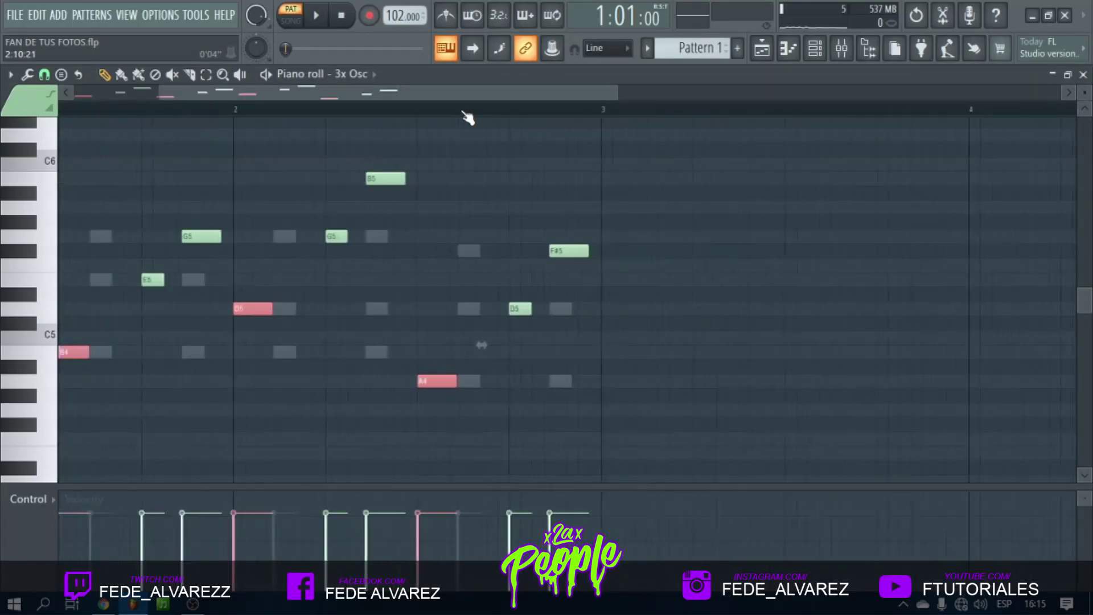
scroll(378, 114, up, 5)
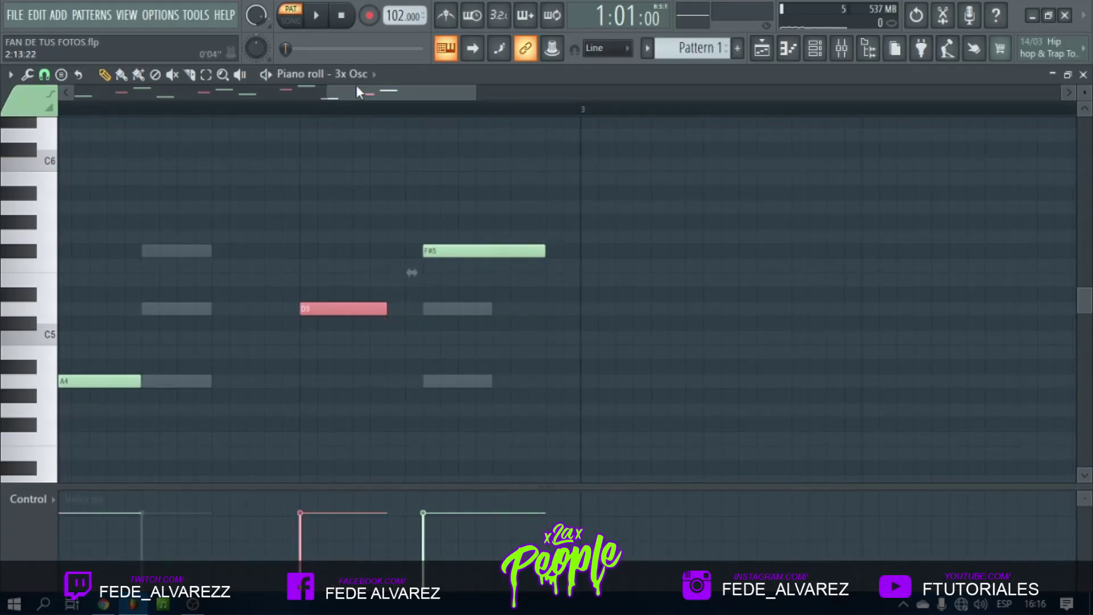
scroll(373, 114, down, 6)
Transpose all the melody notes down one octave and play the pattern with the chords.
drag(452, 416, 3, 194)
drag(503, 431, 6, 130)
key(ctrl+Down)
key(space)
scroll(225, 188, down, 4)
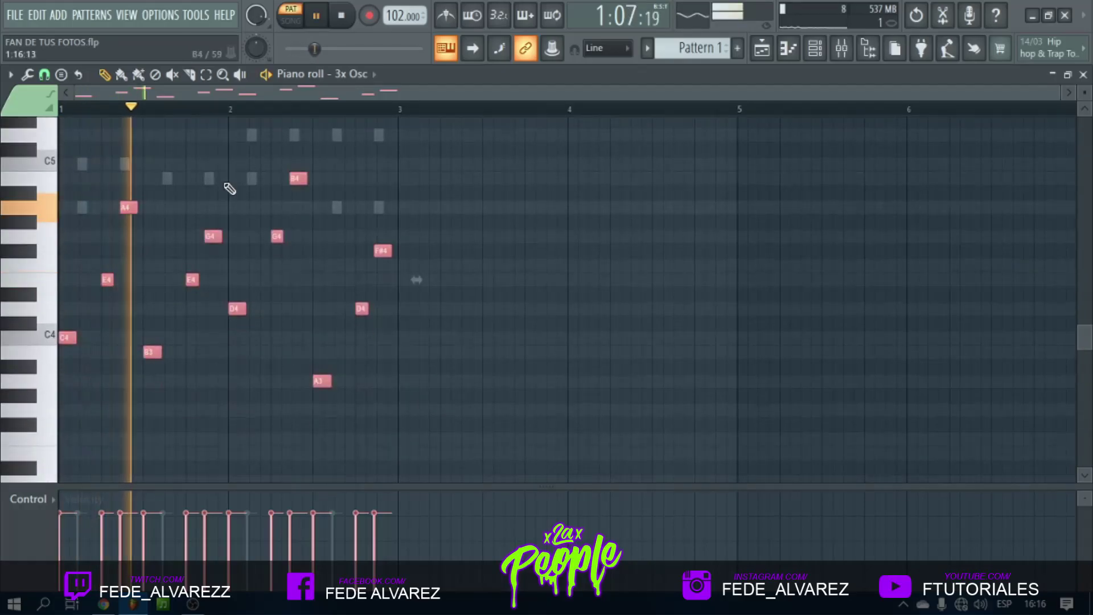
scroll(233, 189, up, 3)
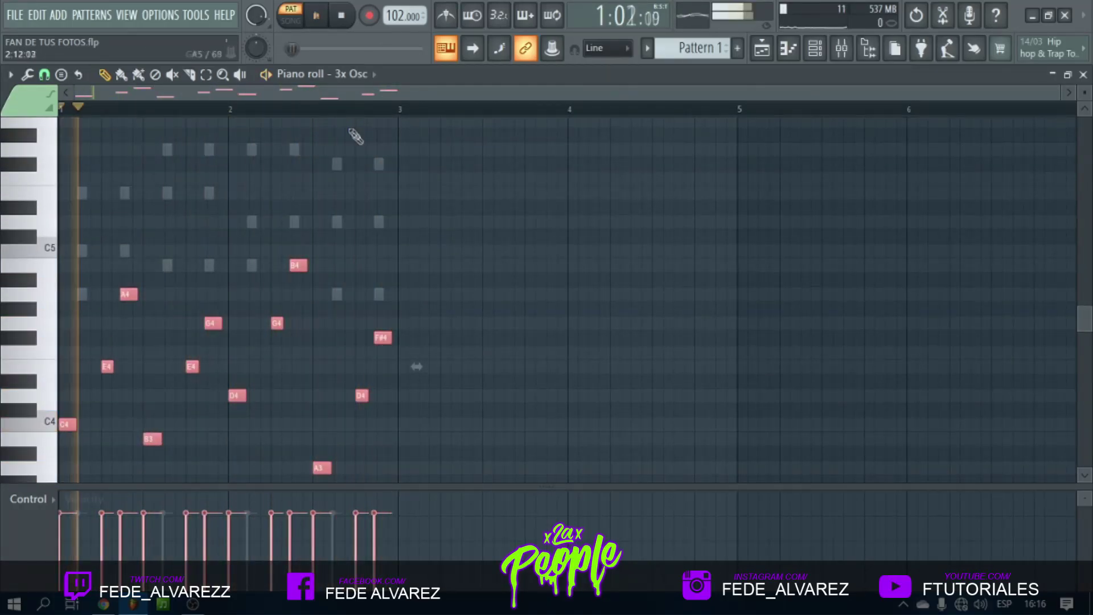
key(space)
Try the melody another octave lower during playback, and move it back up one octave.
scroll(419, 353, down, 3)
ctrl+drag(455, 422, 1, 173)
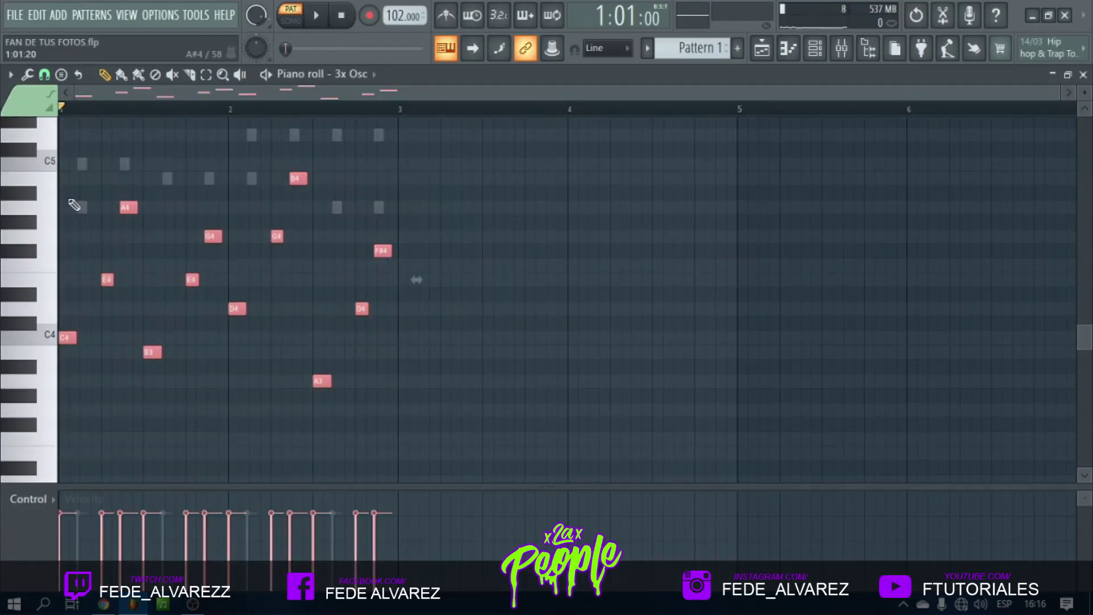
key(ctrl+Down)
key(space)
scroll(186, 293, down, 4)
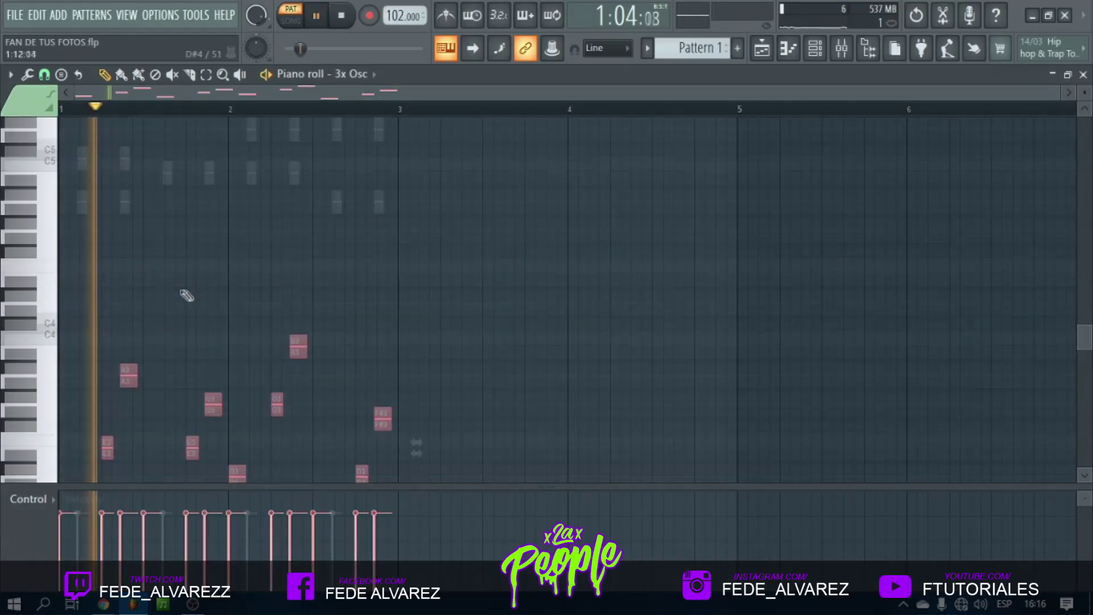
key(ctrl+Up)
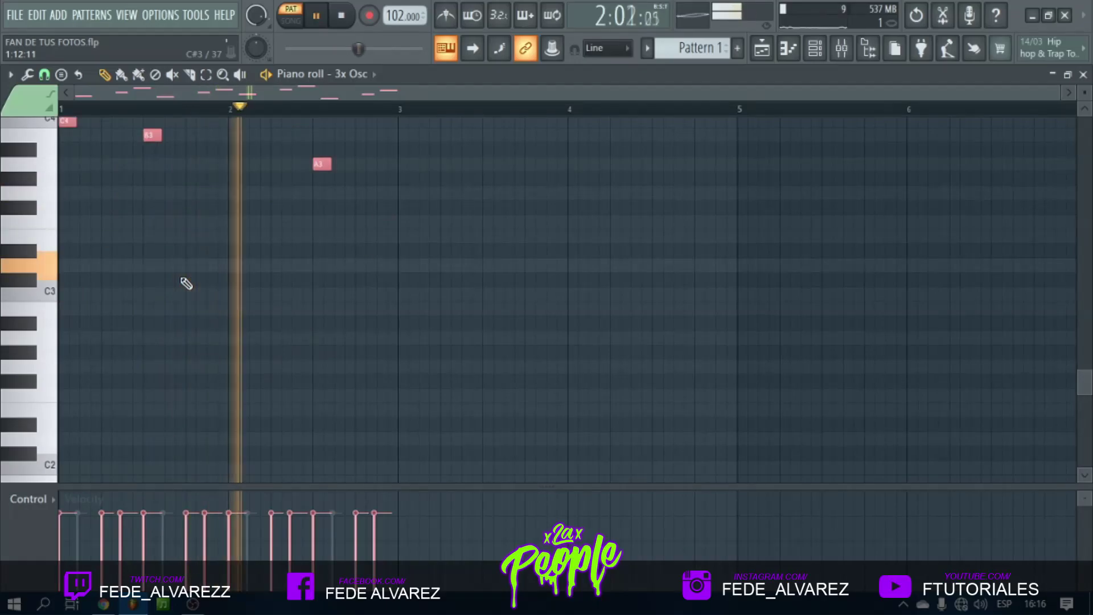
scroll(342, 316, up, 4)
key(space)
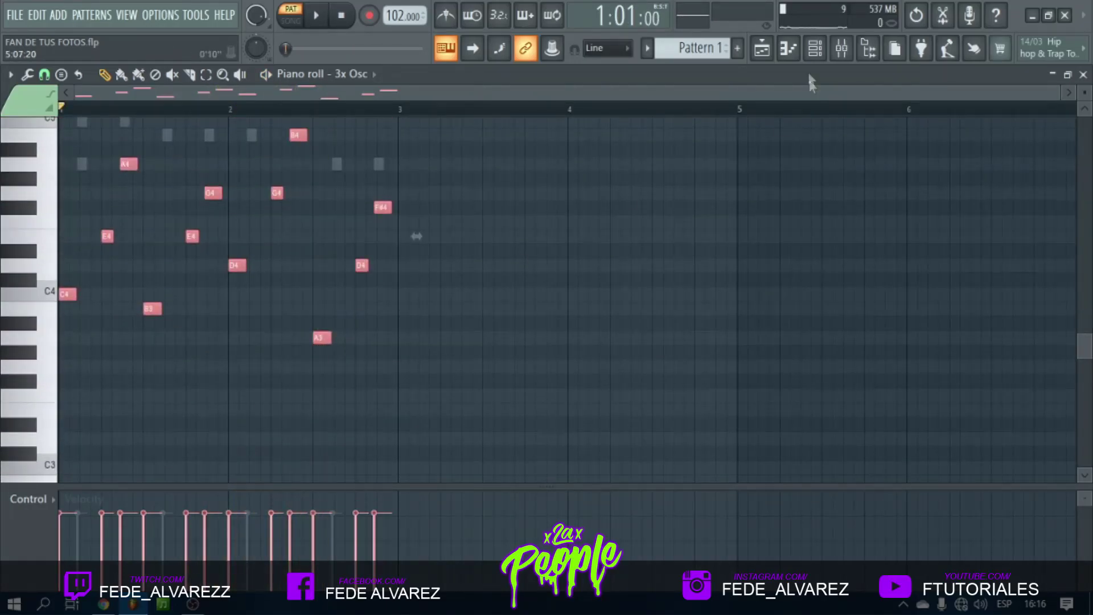
Replace the old melody in Pattern 2 with the new melody composed in Pattern 1, and remove it from Pattern 1.
click(815, 47)
click(761, 48)
double_click(405, 280)
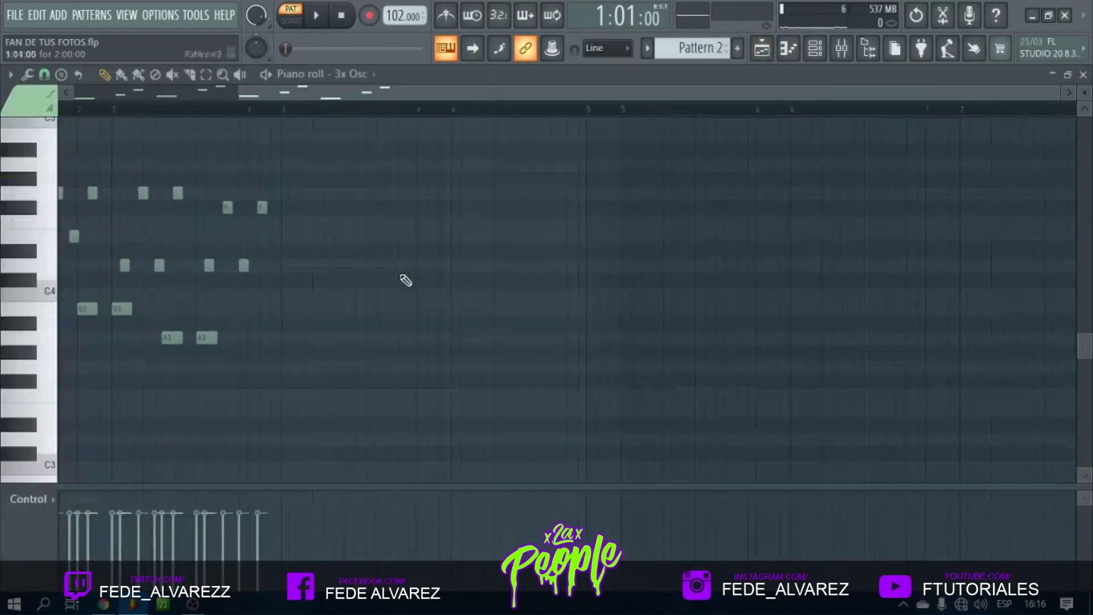
scroll(330, 115, up, 3)
drag(505, 399, 2, 138)
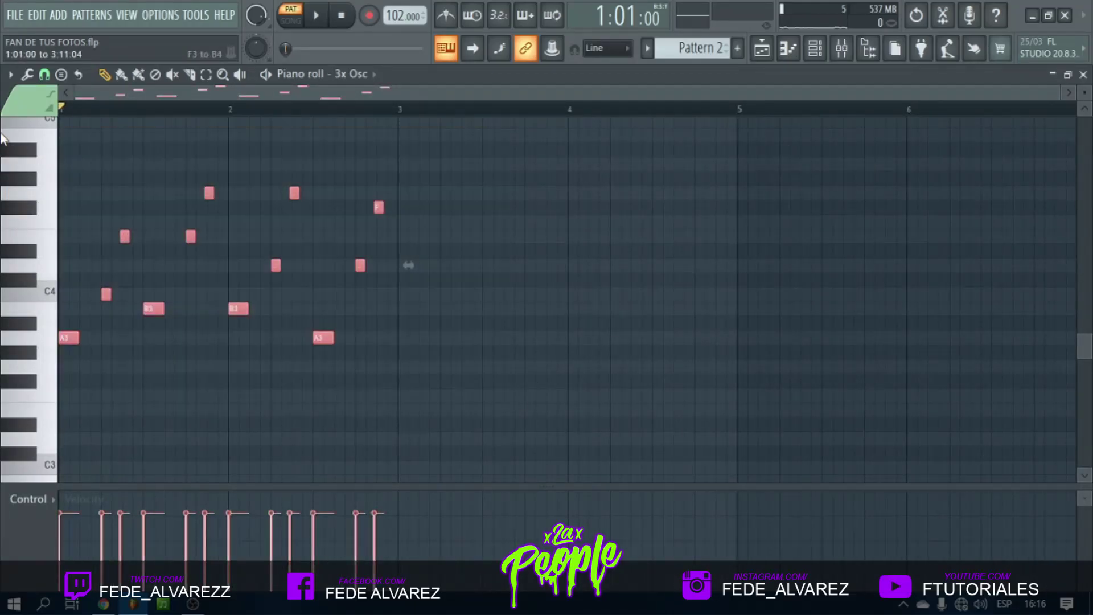
key(ctrl+z)
scroll(713, 48, up, 1)
scroll(501, 392, up, 1)
drag(499, 415, 56, 142)
key(F5)
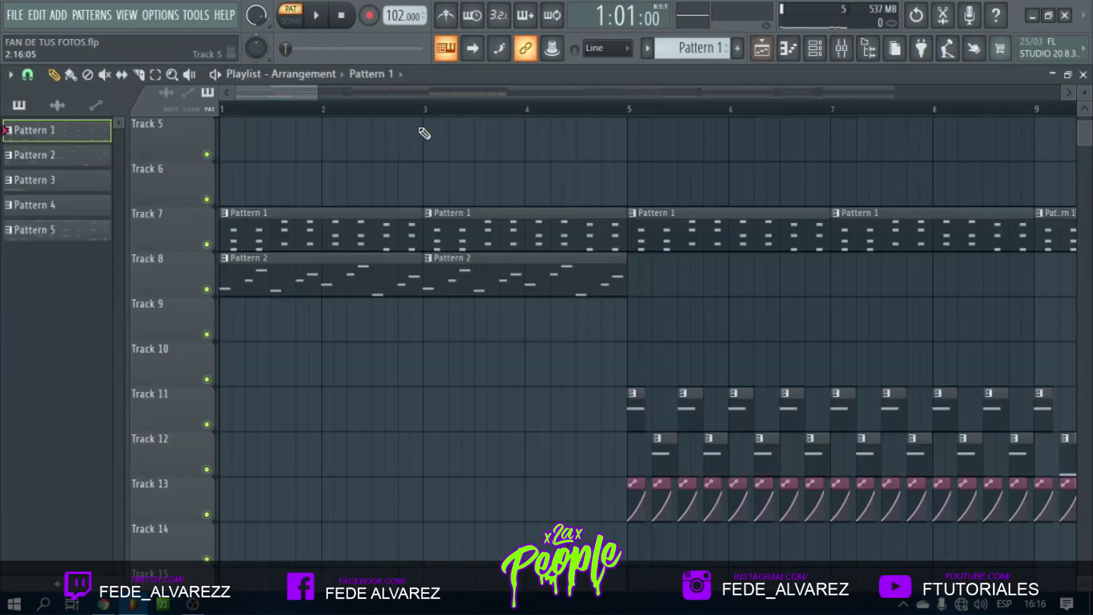
Play the intro with the new melody, and add an A3 note just before the D4 near the end of Pattern 2.
scroll(424, 133, down, 2)
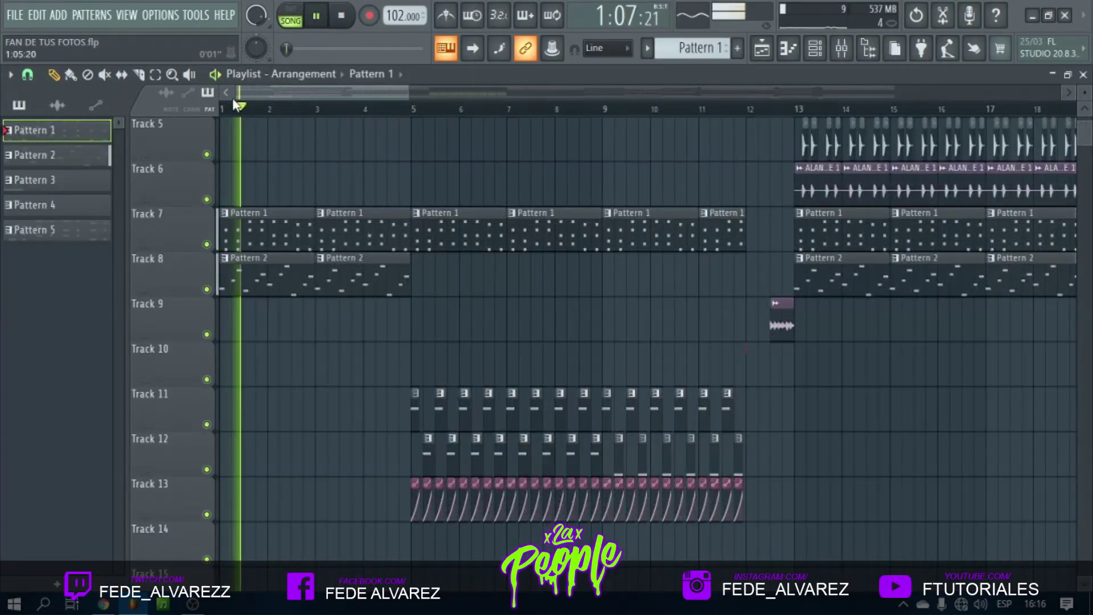
scroll(273, 111, up, 2)
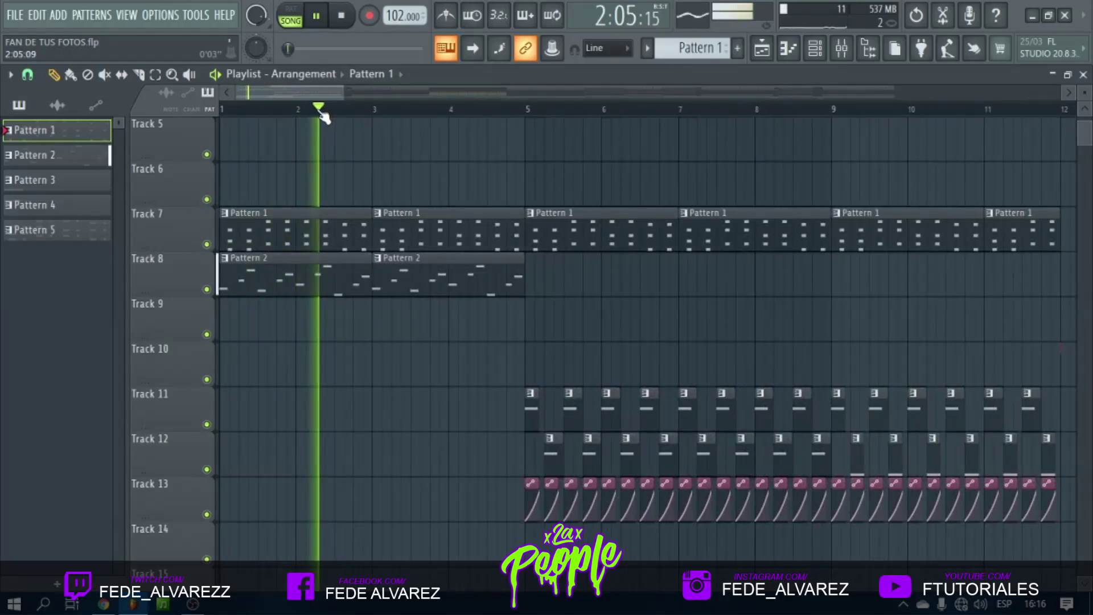
double_click(324, 257)
key(space)
scroll(311, 117, up, 7)
click(44, 74)
click(61, 115)
click(587, 380)
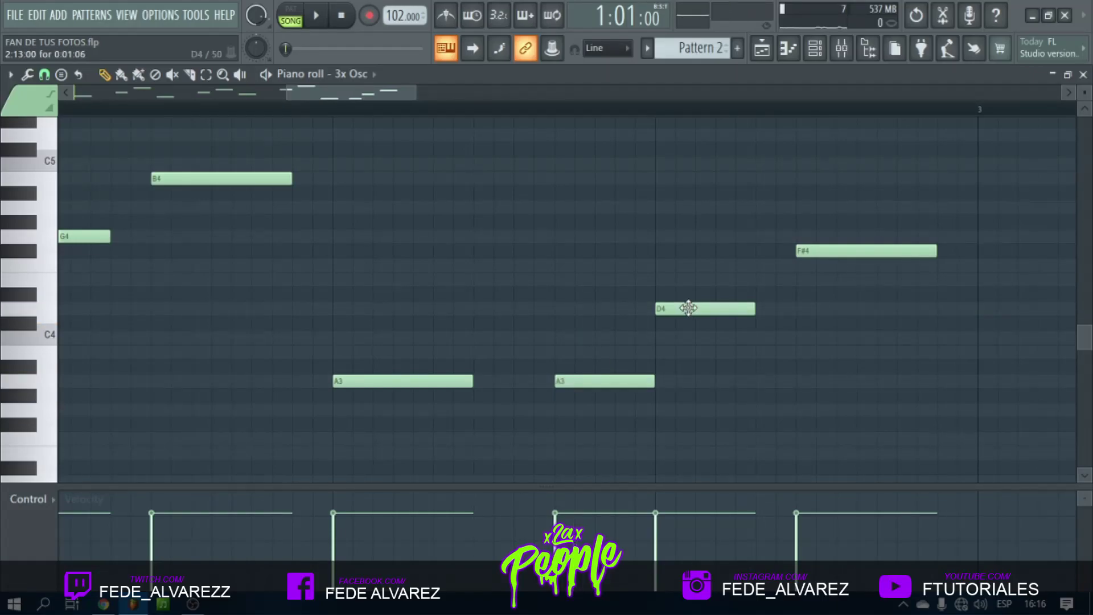
Change the last two notes of Pattern 2's melody to F#4 followed by D4, and shorten the A3 before them.
click(658, 250)
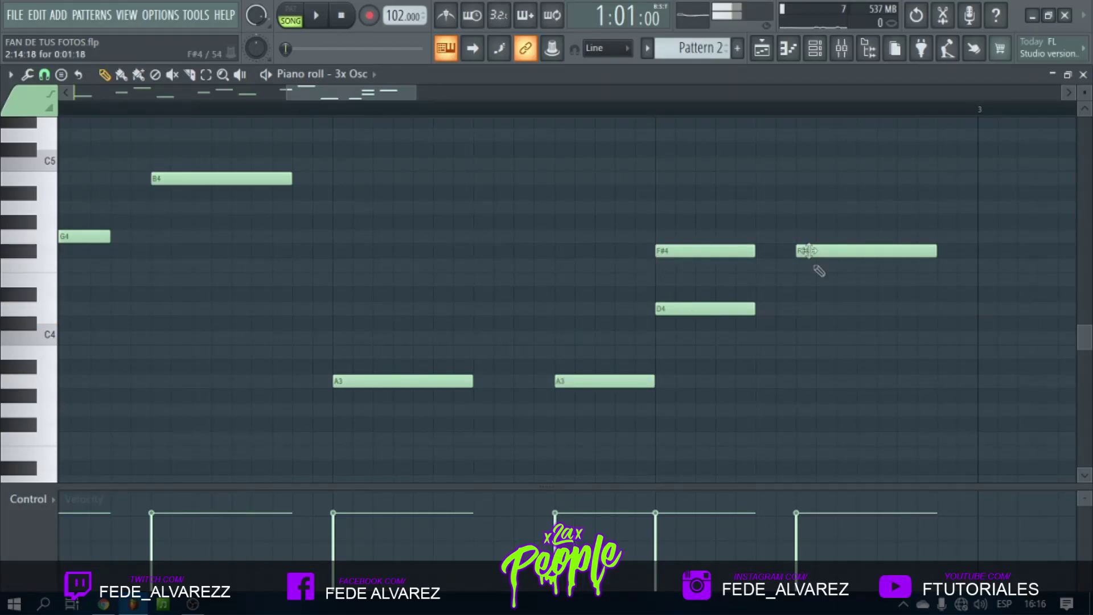
click(798, 310)
right_click(746, 310)
right_click(814, 251)
drag(652, 381, 633, 380)
Play the revised melody together with the chords through the intro of the arrangement.
key(space)
scroll(599, 113, down, 1)
scroll(599, 113, down, 4)
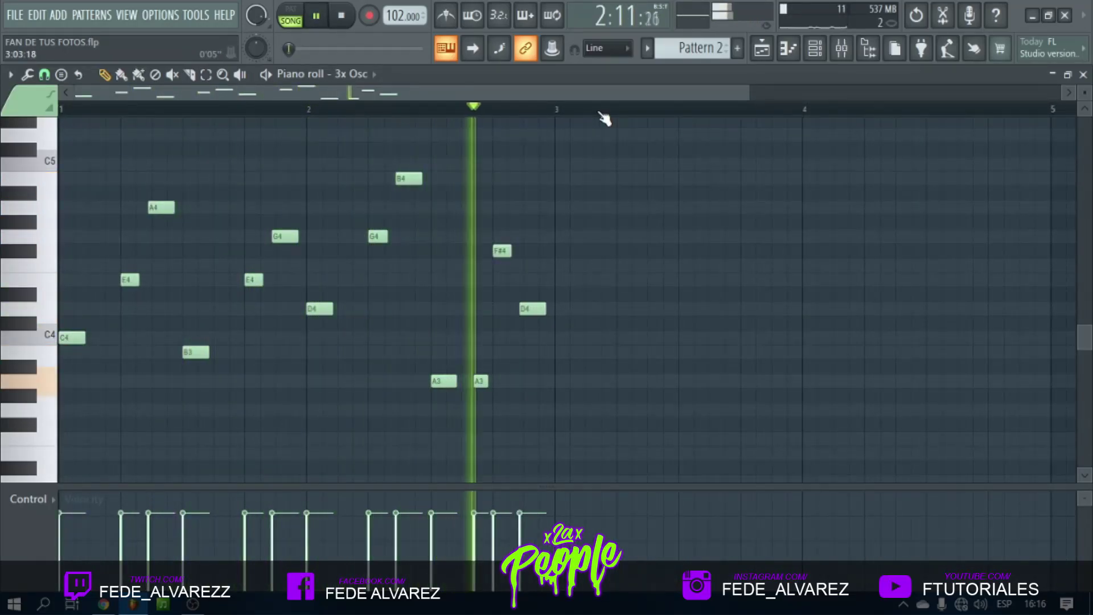
key(F5)
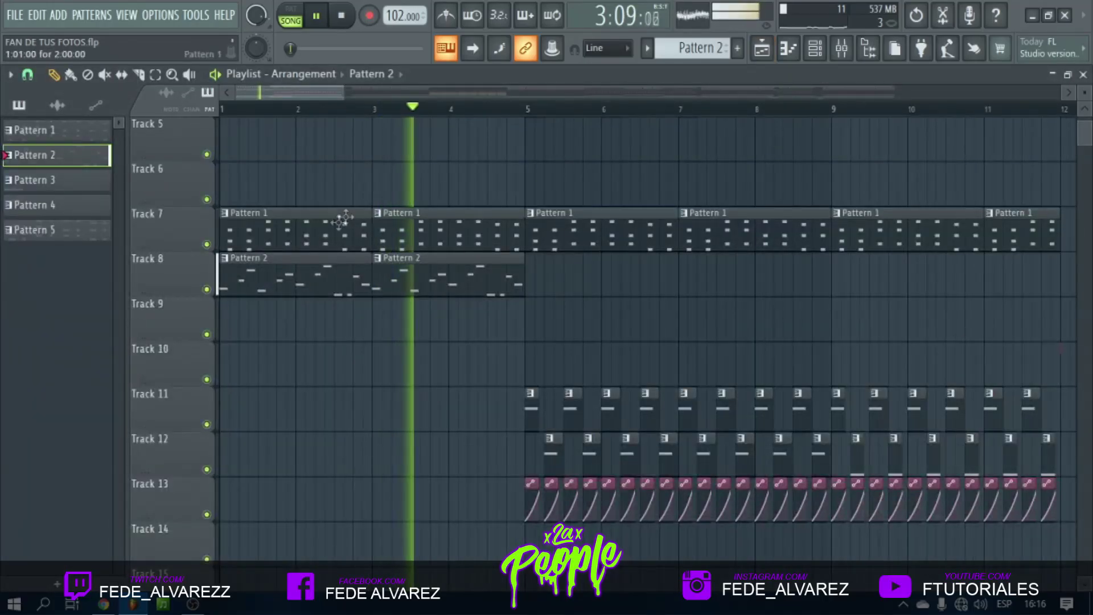
key(space)
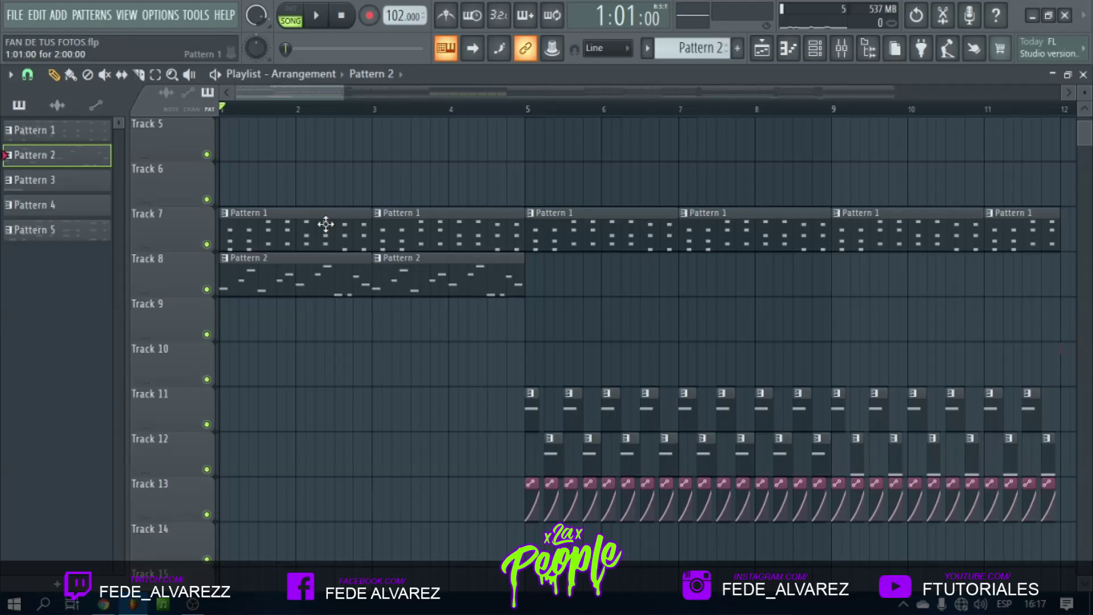
Replace Pattern 4's bass note with the C4, B3, D4 and A3 notes from Pattern 2's melody, and stretch them end to end.
scroll(480, 117, down, 2)
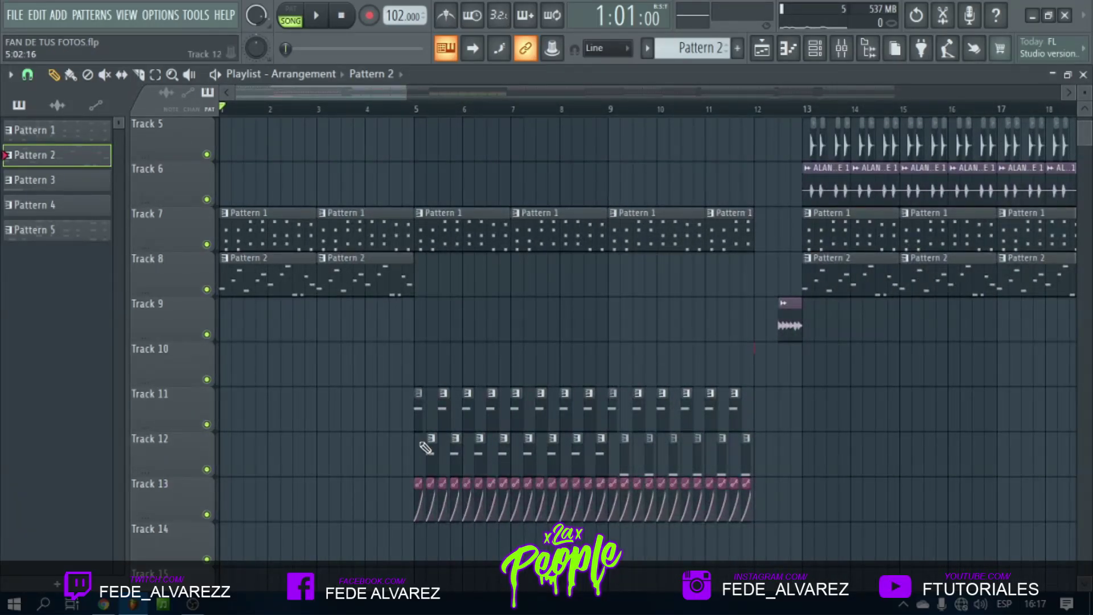
double_click(359, 276)
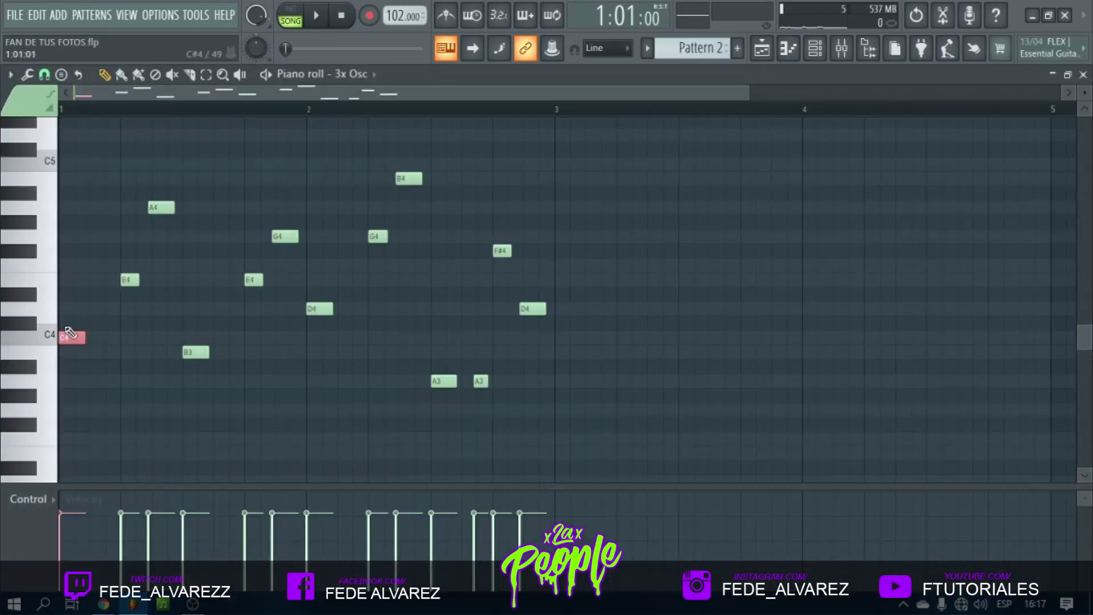
click(762, 49)
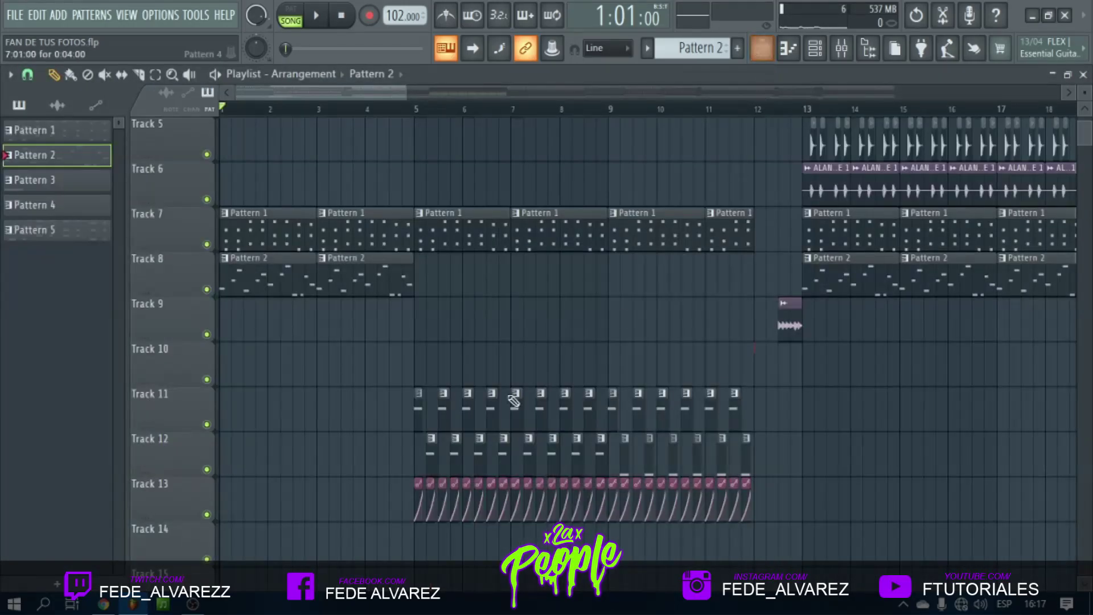
double_click(420, 420)
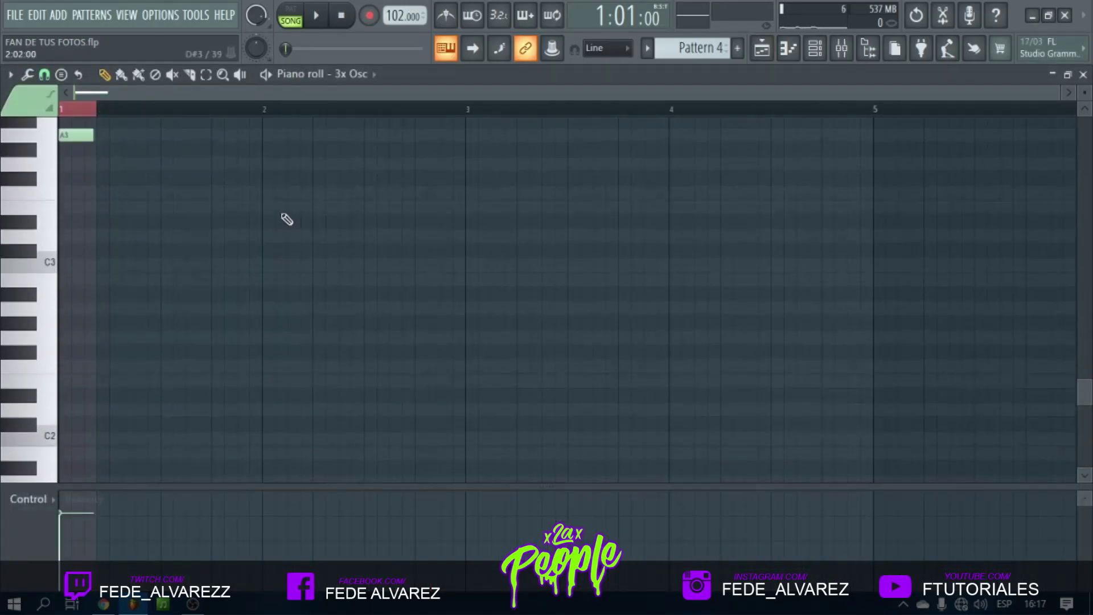
click(786, 51)
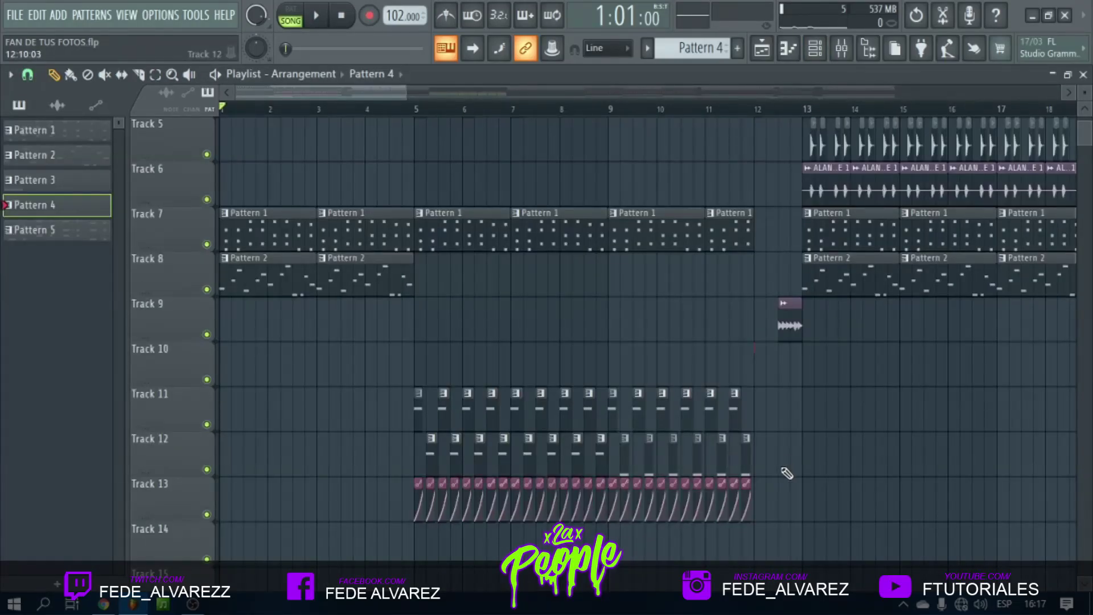
scroll(757, 461, down, 3)
scroll(729, 447, up, 2)
drag(791, 523, 393, 340)
key(F7)
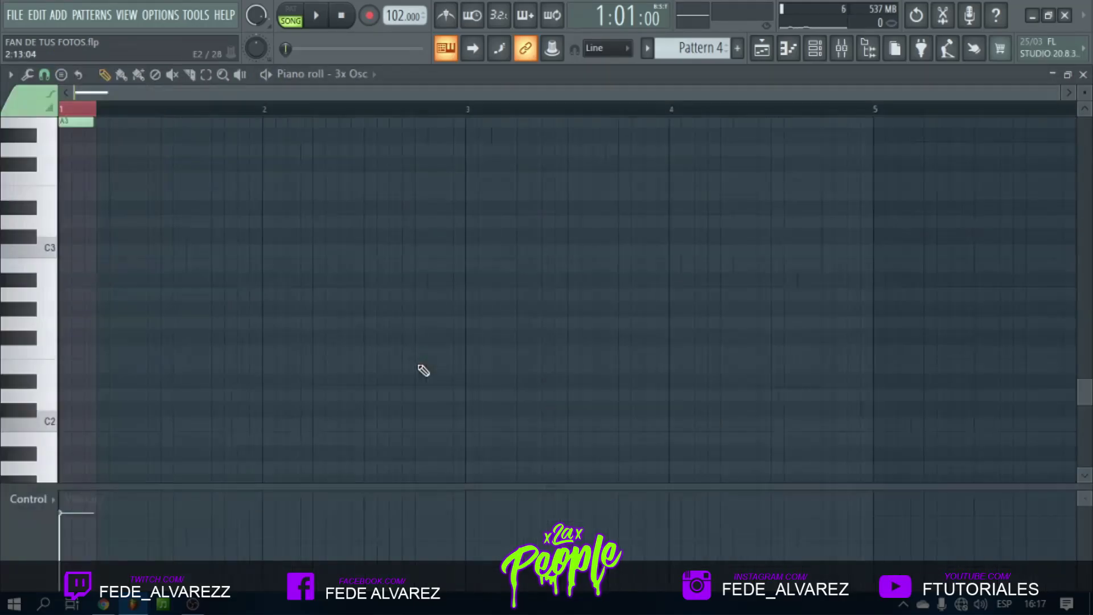
key(ctrl+v)
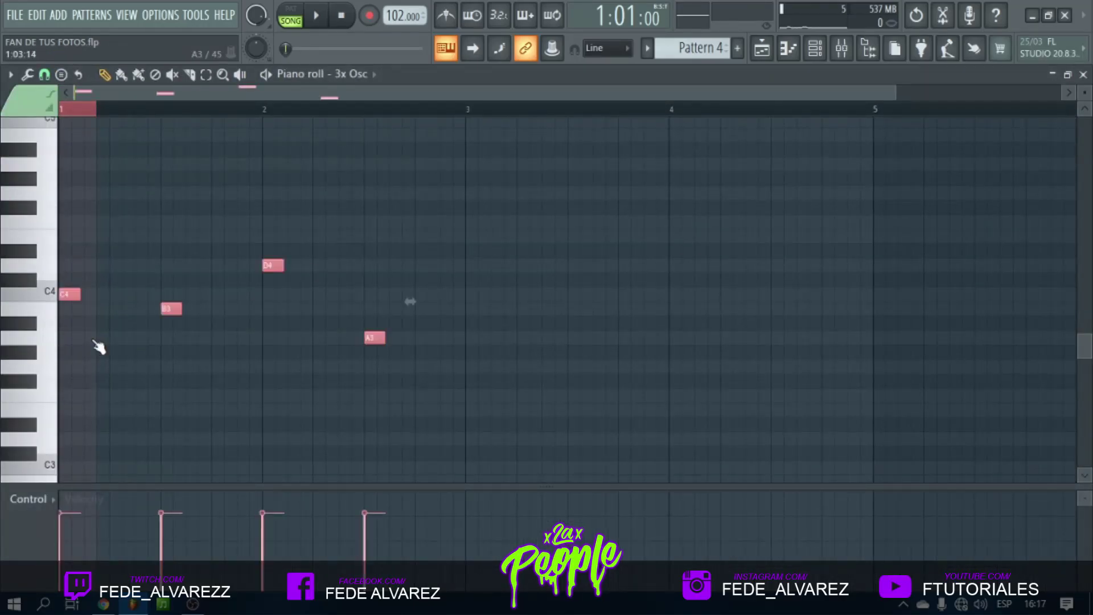
key(ctrl+l)
Delete the repeated bass and filter automation clips after the first ones at bar 5, and extend the remaining Pattern 4 clip to two bars.
key(F7)
drag(797, 449, 515, 302)
key(Delete)
scroll(504, 109, up, 5)
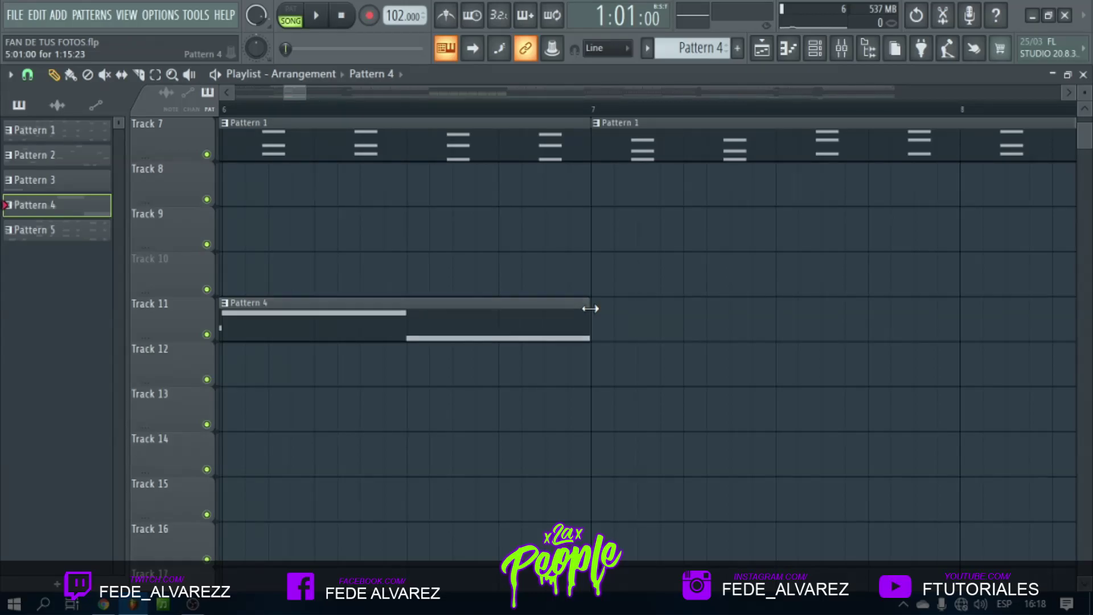
scroll(588, 119, up, 3)
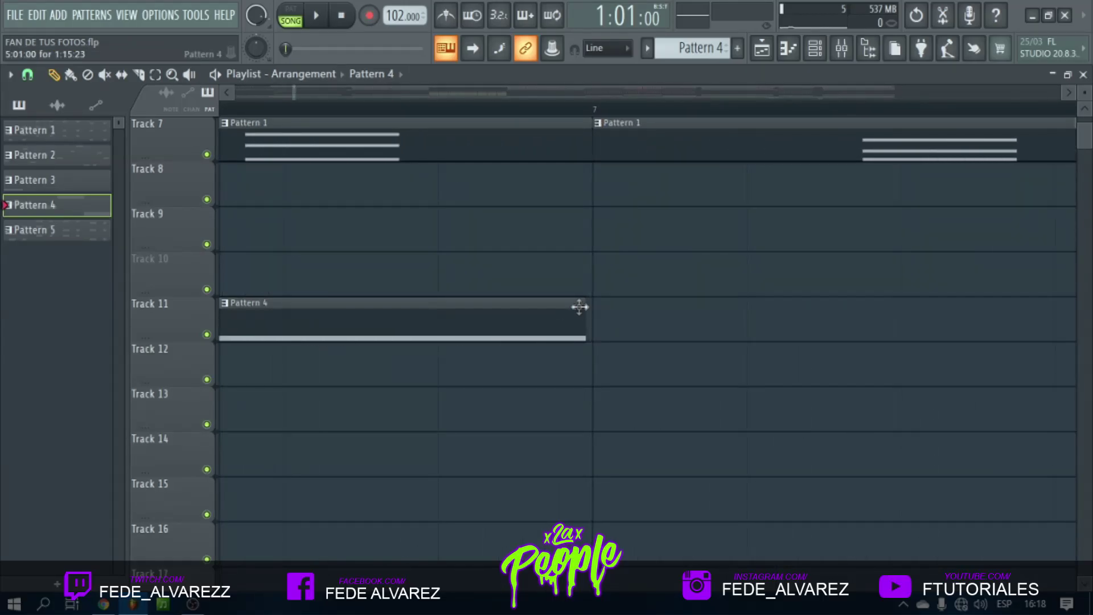
scroll(444, 398, down, 4)
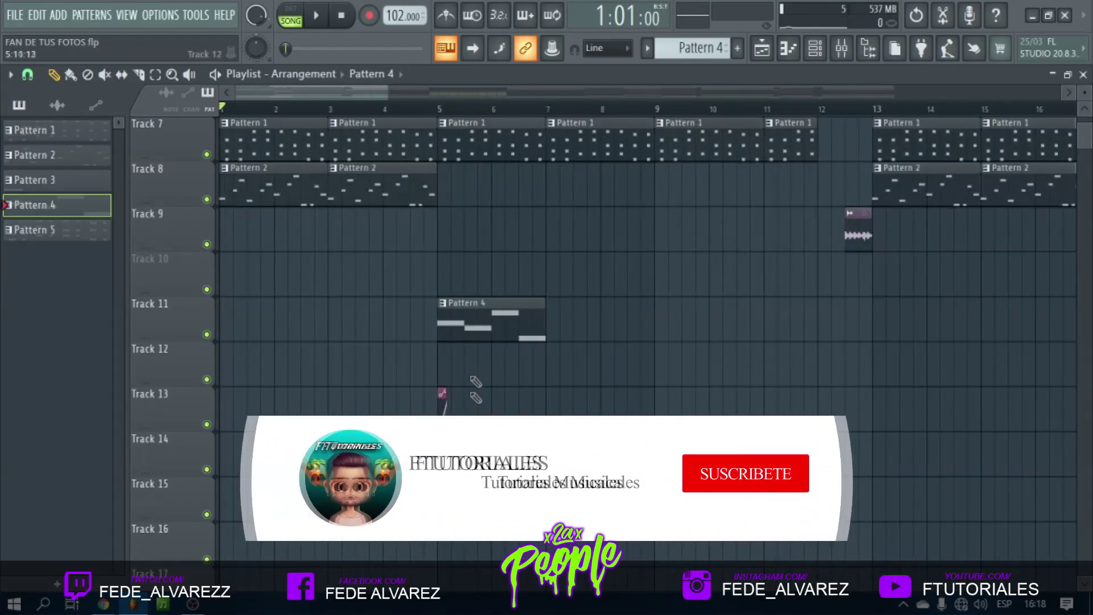
During playback, place a Free Filter frequency automation clip on Track 13 at the start of the second bass note, at 5:09:00.
key(space)
scroll(415, 113, up, 4)
scroll(647, 300, up, 6)
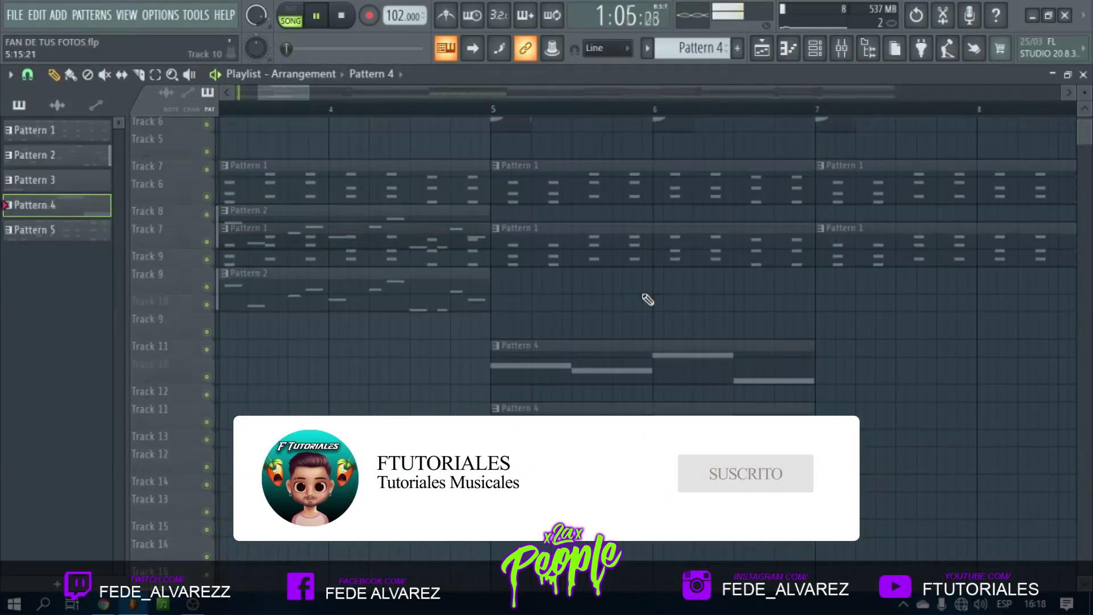
scroll(586, 402, down, 7)
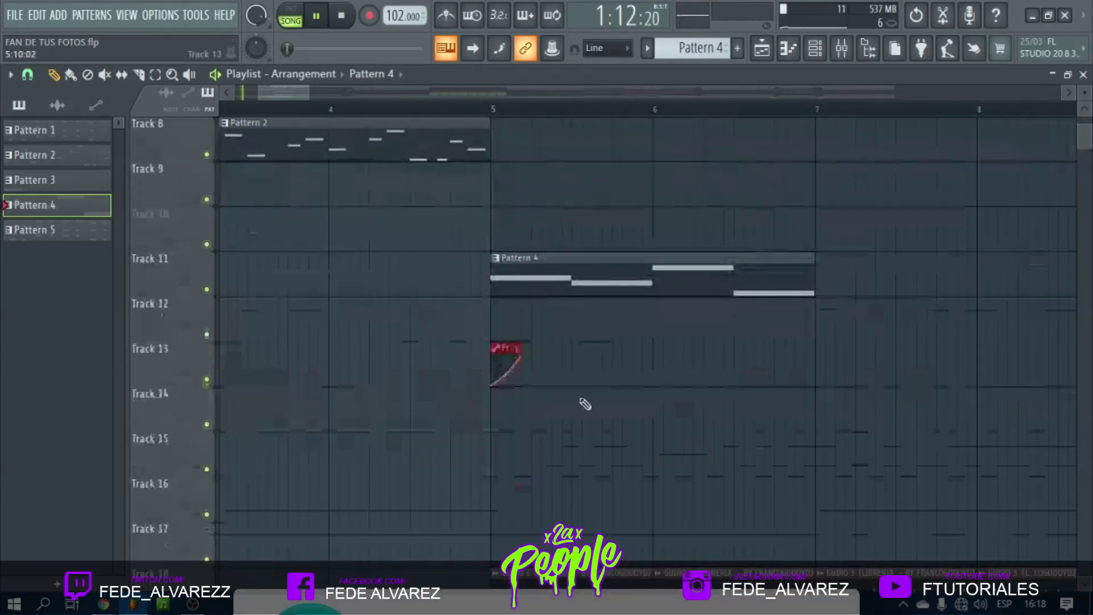
click(582, 355)
right_click(645, 351)
click(568, 356)
click(568, 349)
click(605, 344)
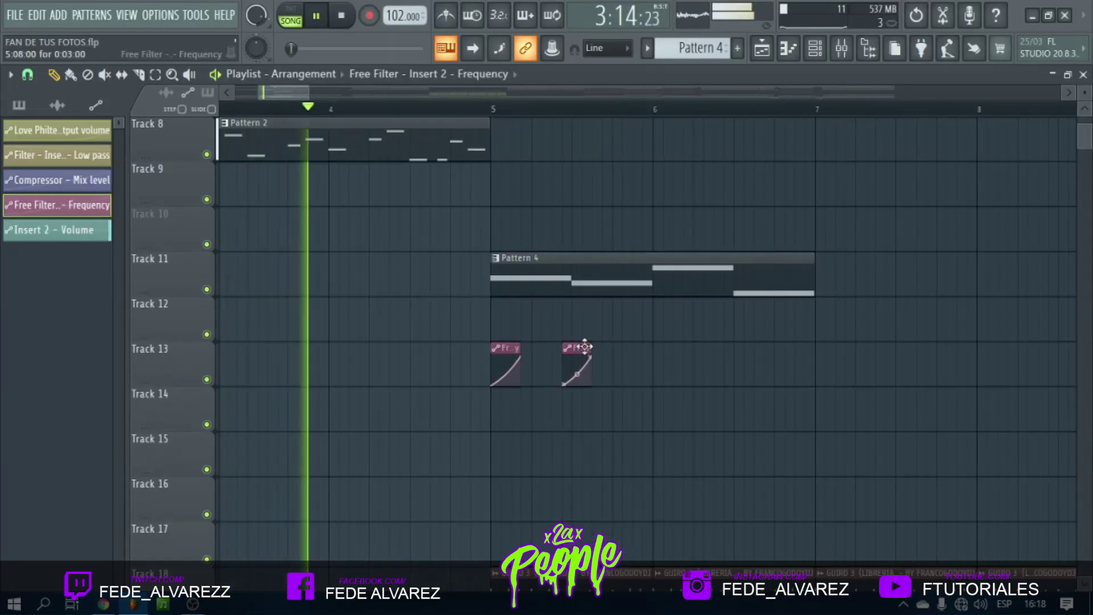
drag(585, 346, 594, 346)
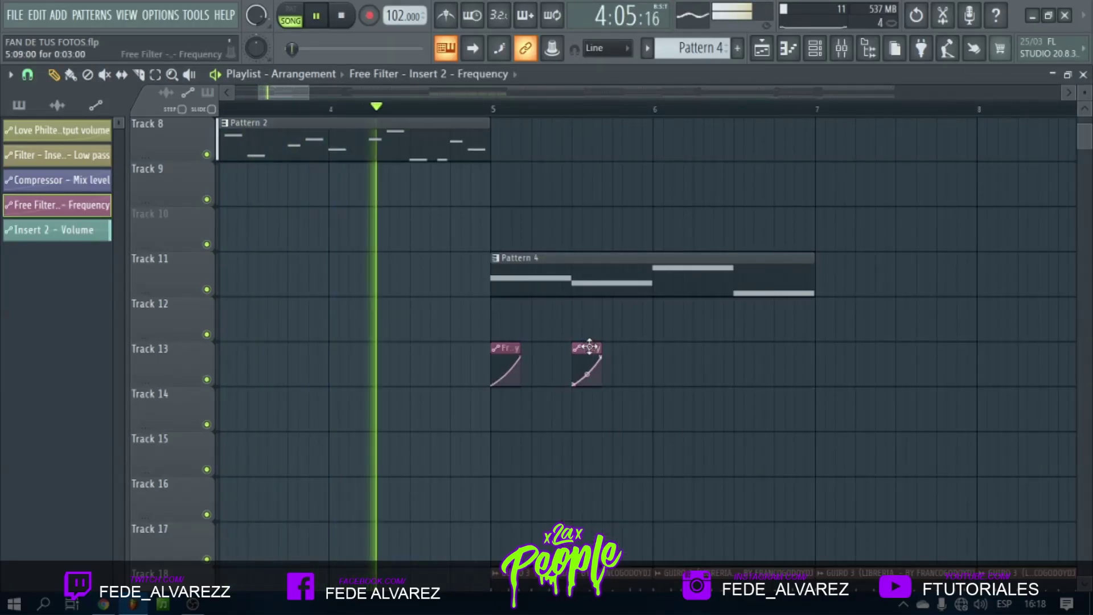
Add Free Filter frequency automation clips on Track 13 at the starts of the third and fourth bass notes, and stop playback.
click(656, 358)
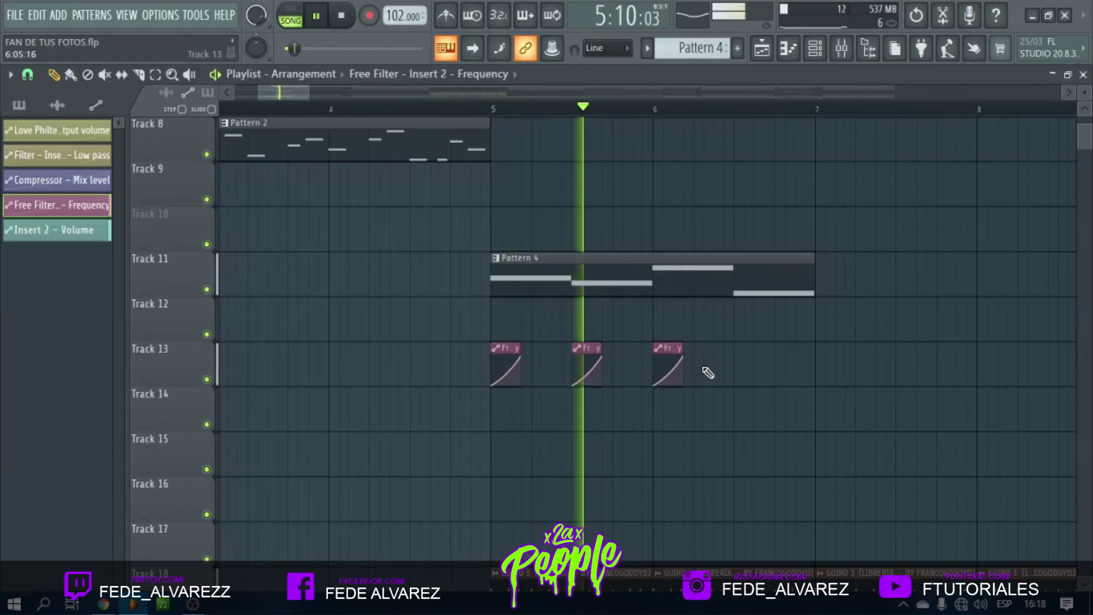
click(739, 352)
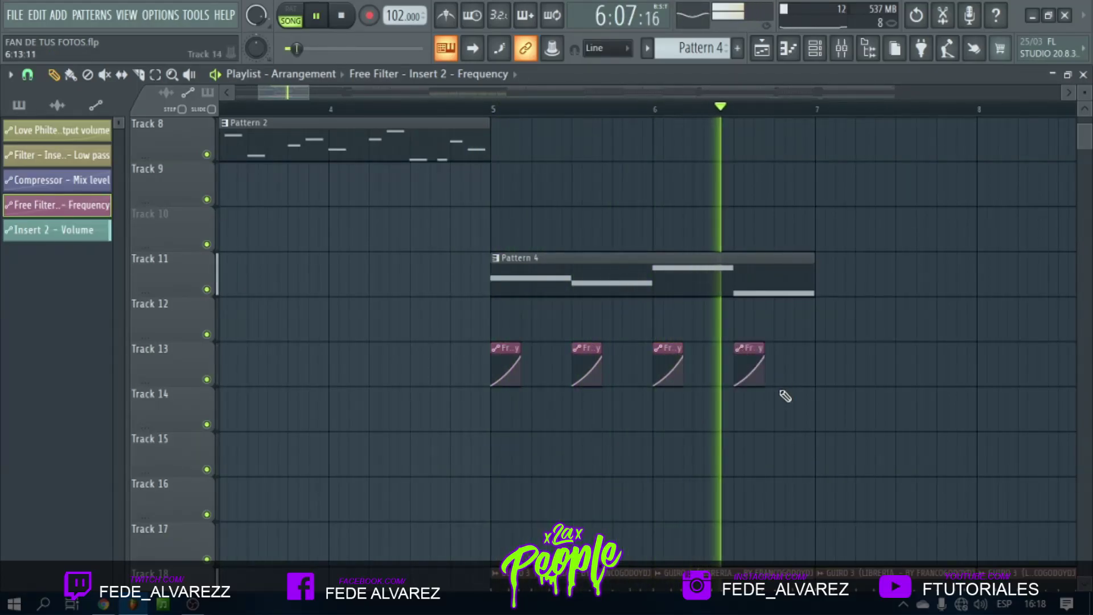
scroll(788, 402, up, 4)
key(space)
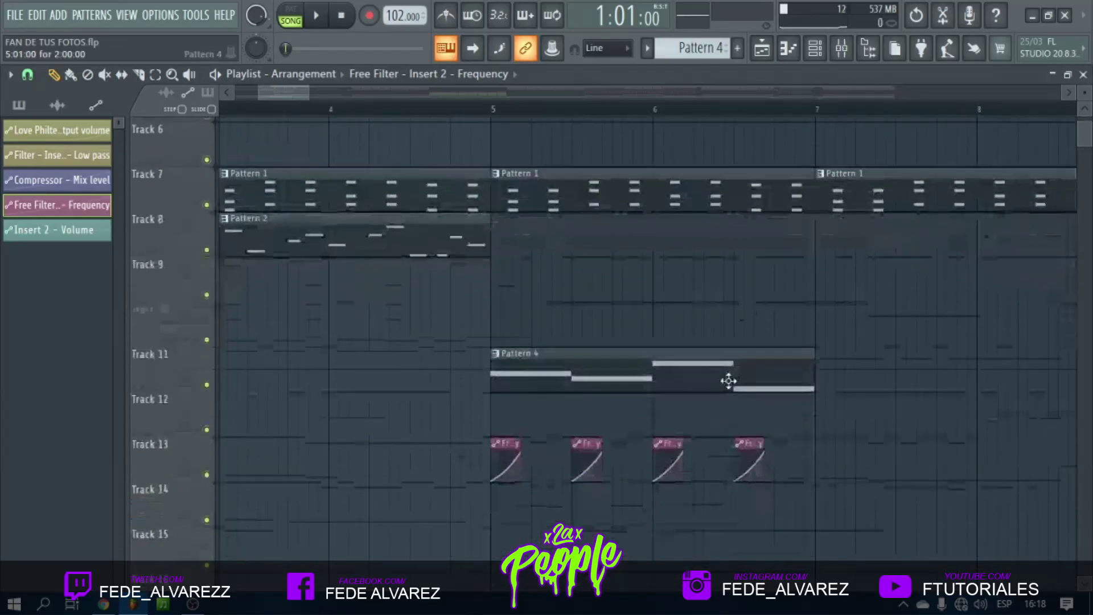
Play the arrangement into bar 5 and check the mixer track assignment of the KICK DE GAT sample.
scroll(589, 487, up, 3)
scroll(729, 497, down, 2)
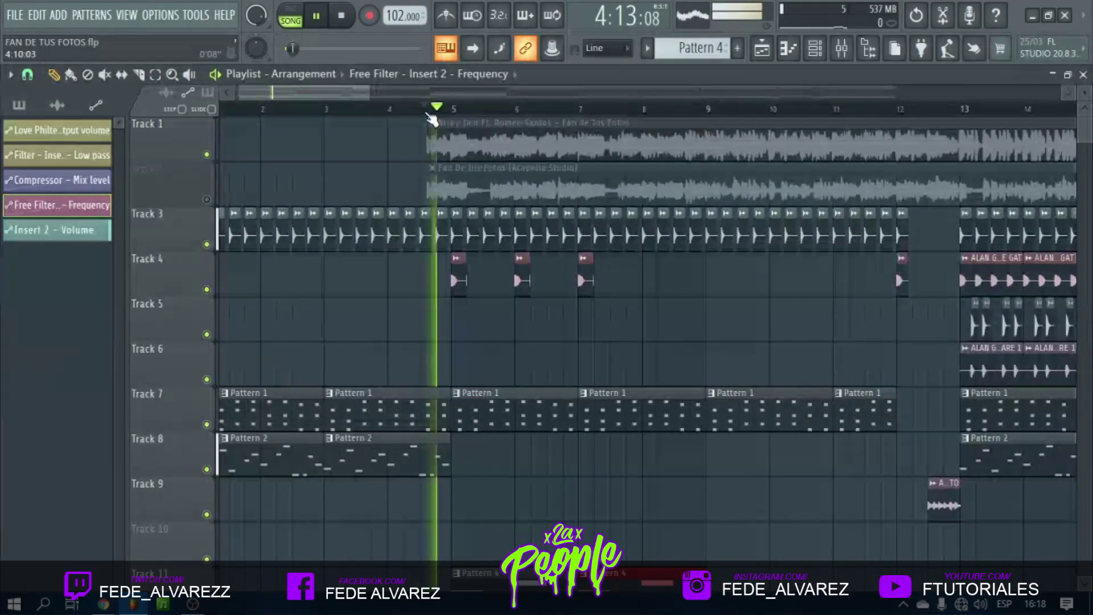
scroll(538, 236, down, 2)
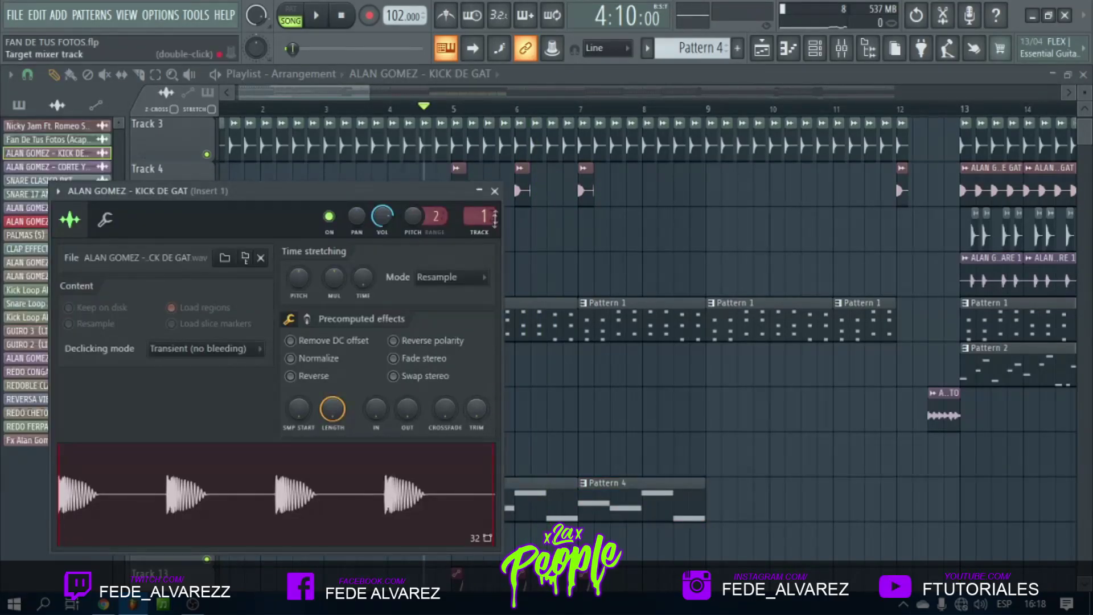
click(495, 191)
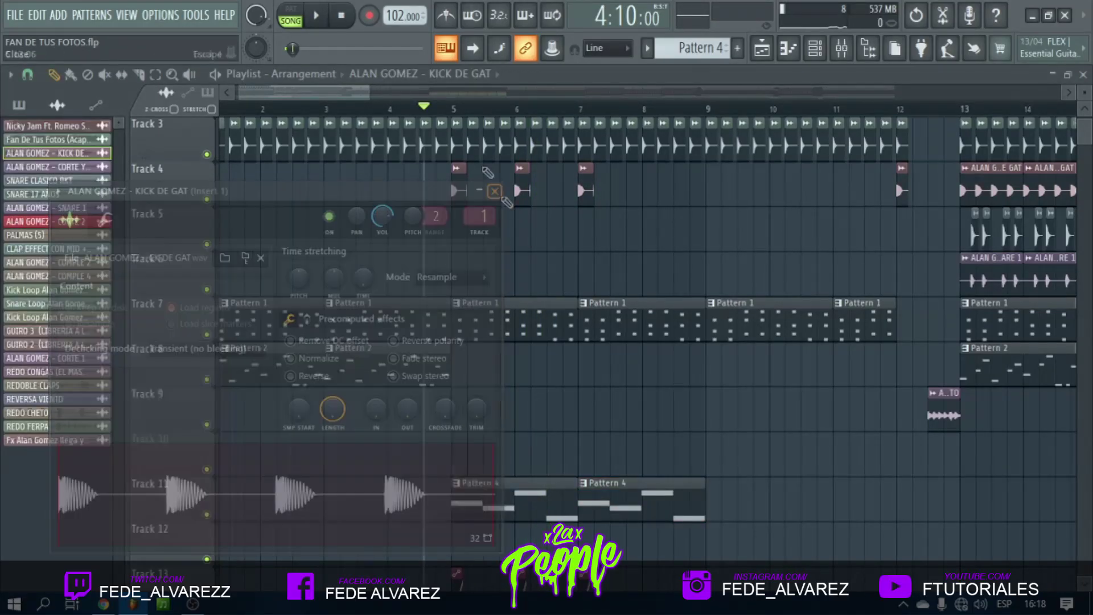
Trim the kick clips on Track 4 at bars 5, 6 and 7 to the length of the filter automation clips on Track 13.
scroll(464, 112, up, 3)
drag(906, 276, 473, 181)
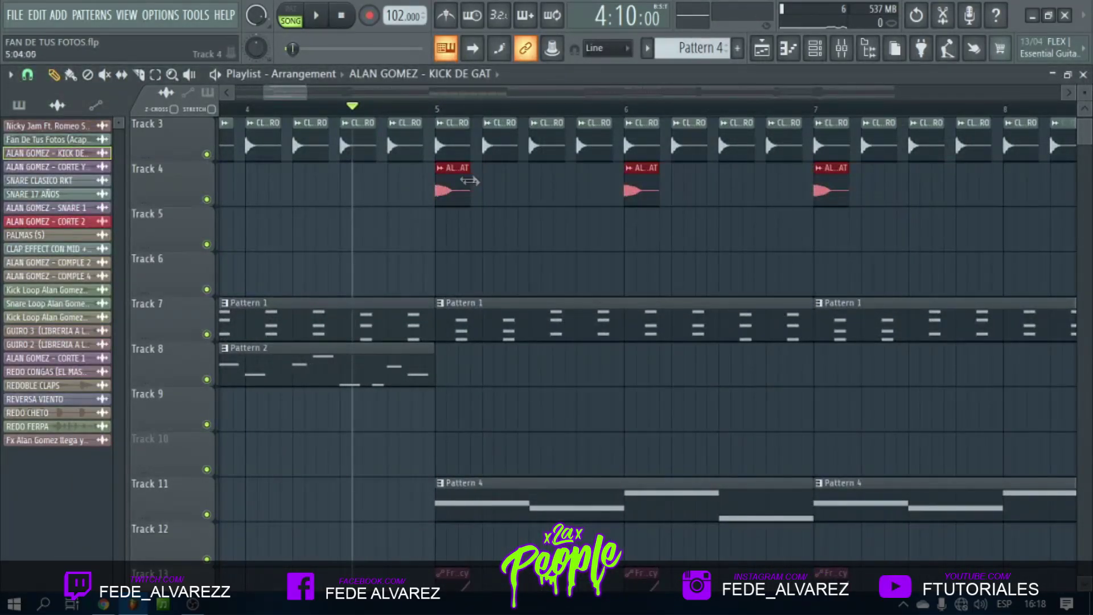
scroll(519, 238, down, 4)
scroll(458, 111, down, 4)
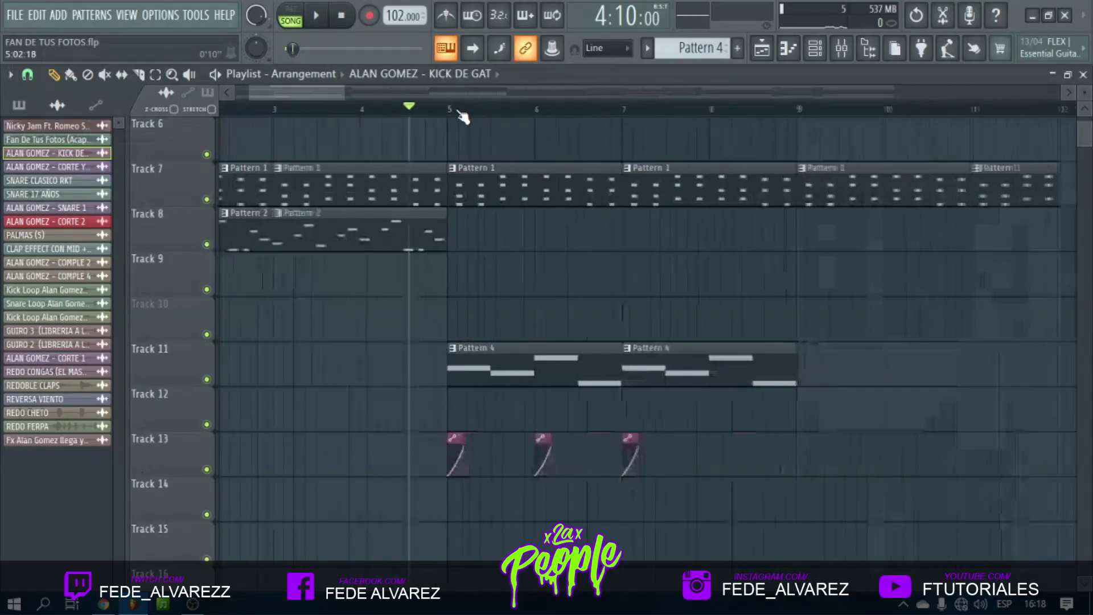
Open the Fruity Limiter on the BAJO mixer track and play the song to examine its compressor settings.
click(841, 48)
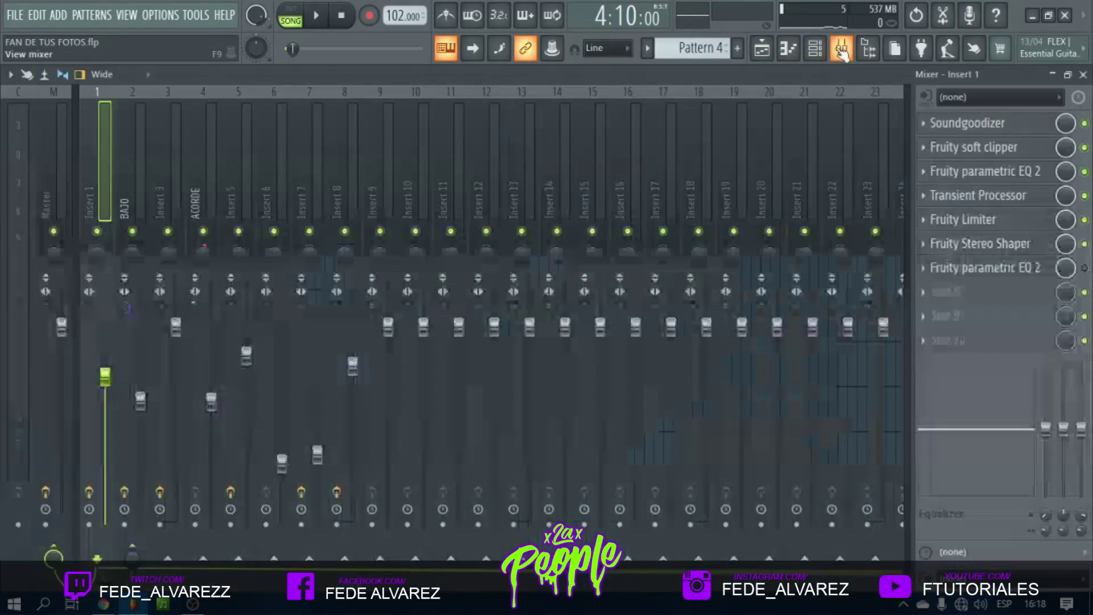
click(154, 182)
click(128, 168)
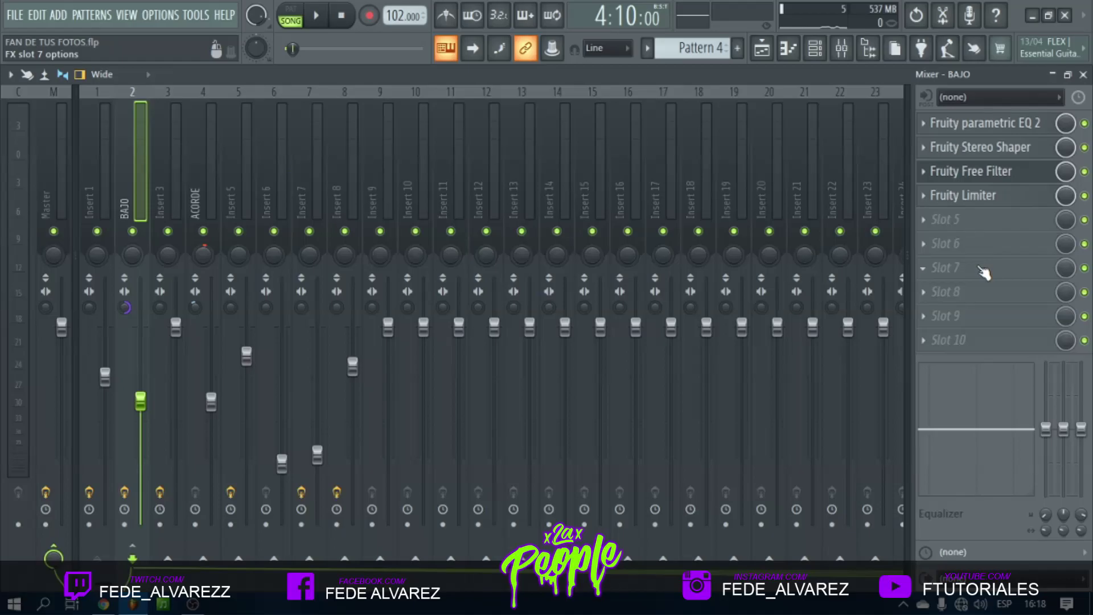
click(979, 196)
key(space)
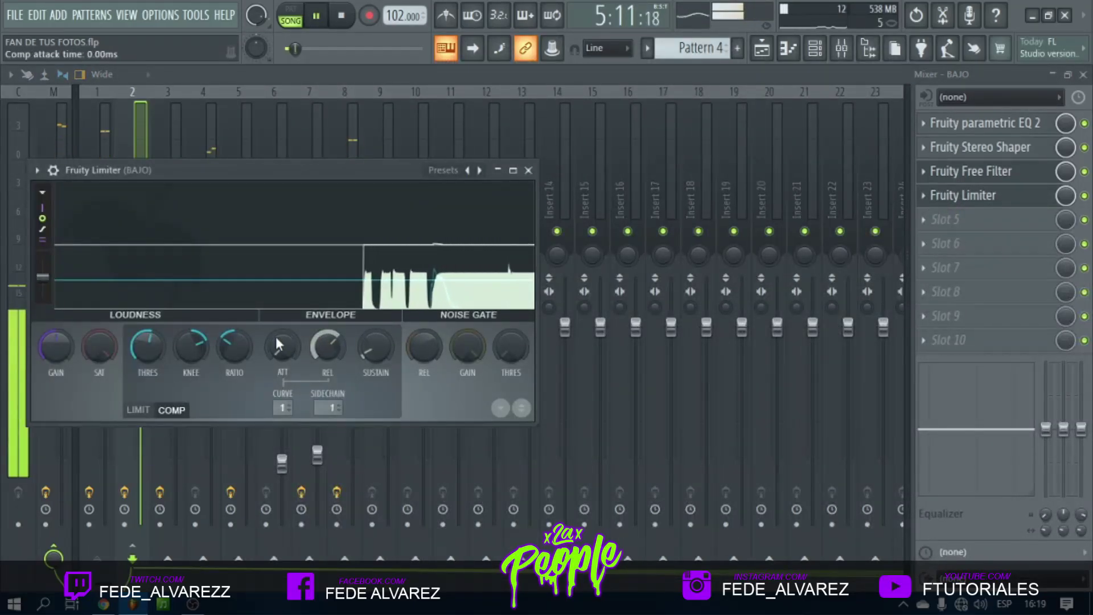
Stop the song and switch playback to pattern mode with Pattern 2 selected.
key(space)
click(758, 59)
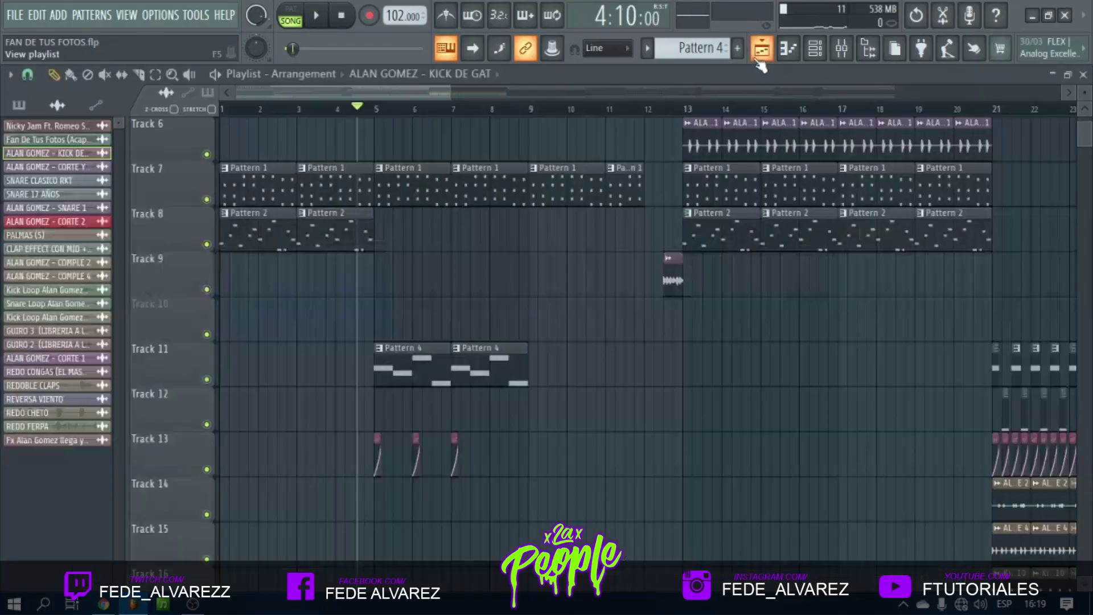
scroll(732, 110, down, 5)
scroll(433, 265, down, 5)
scroll(433, 265, up, 5)
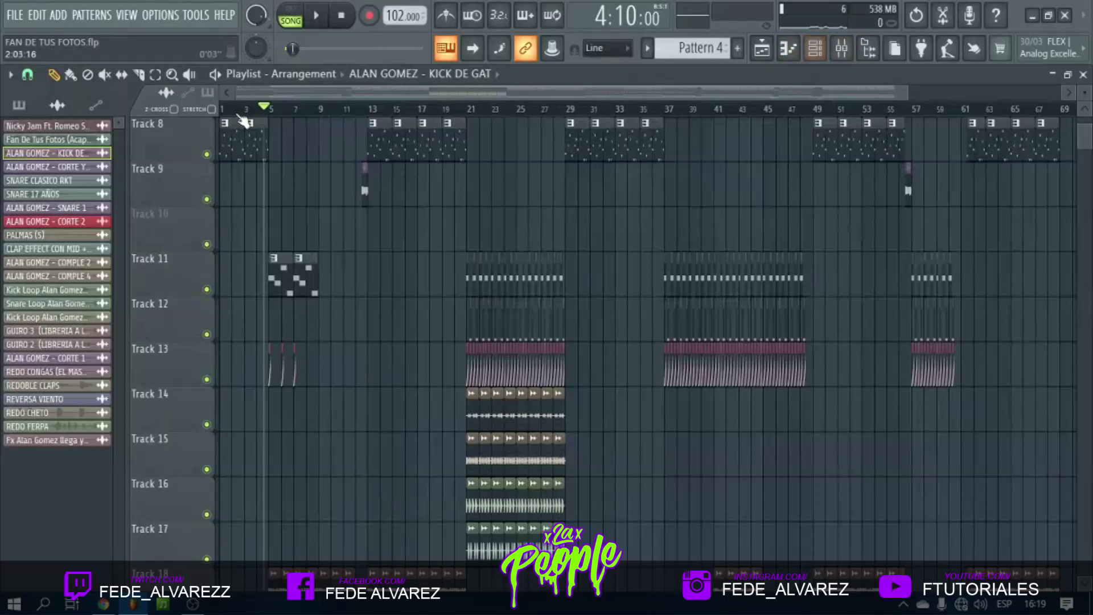
click(306, 19)
scroll(699, 48, up, 1)
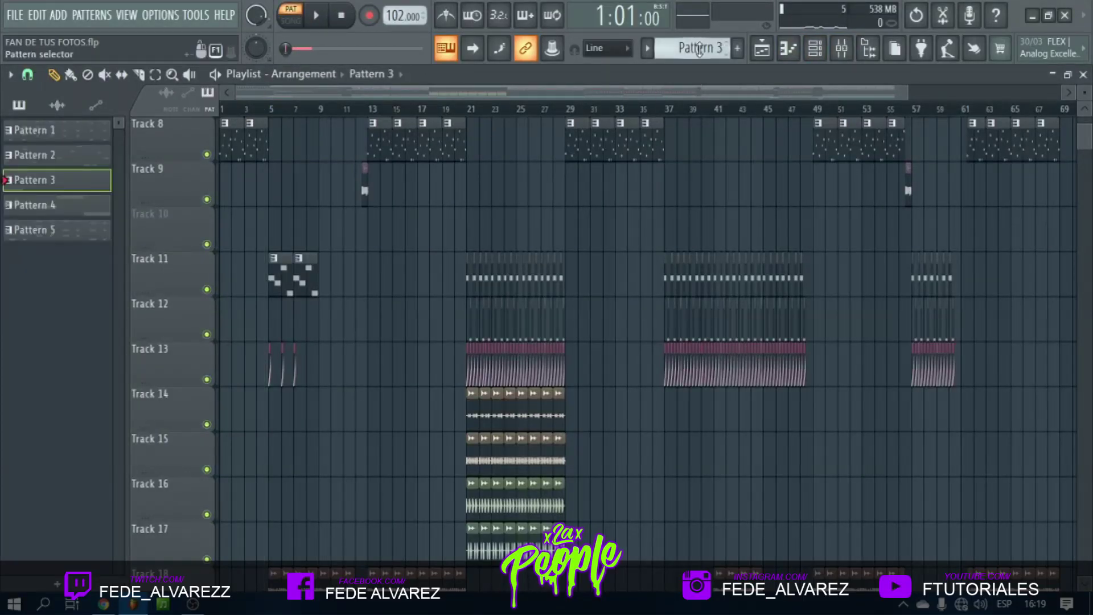
click(842, 50)
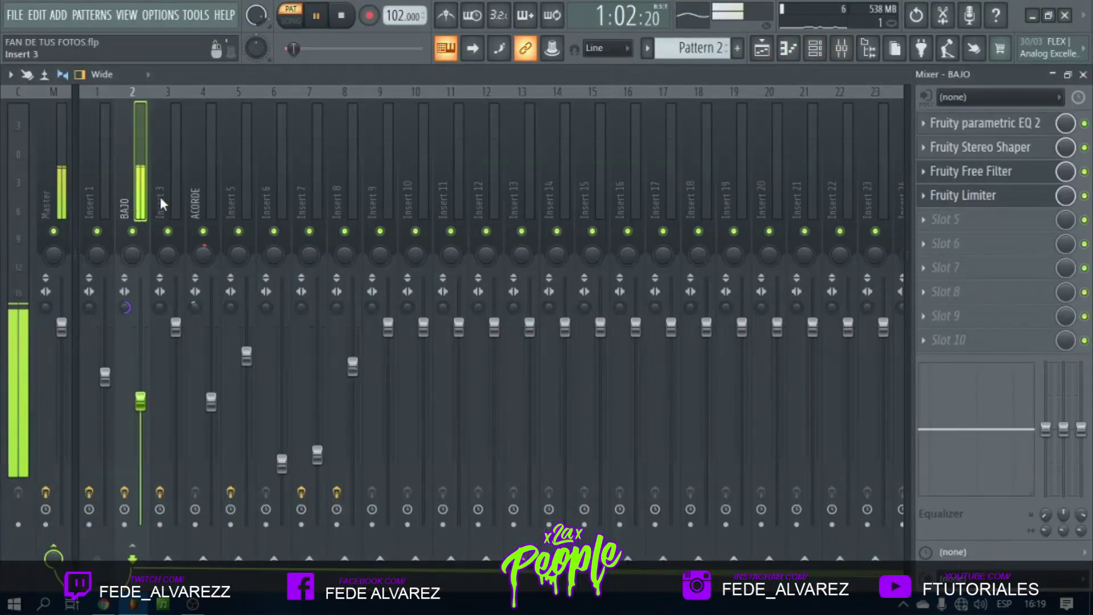
click(762, 50)
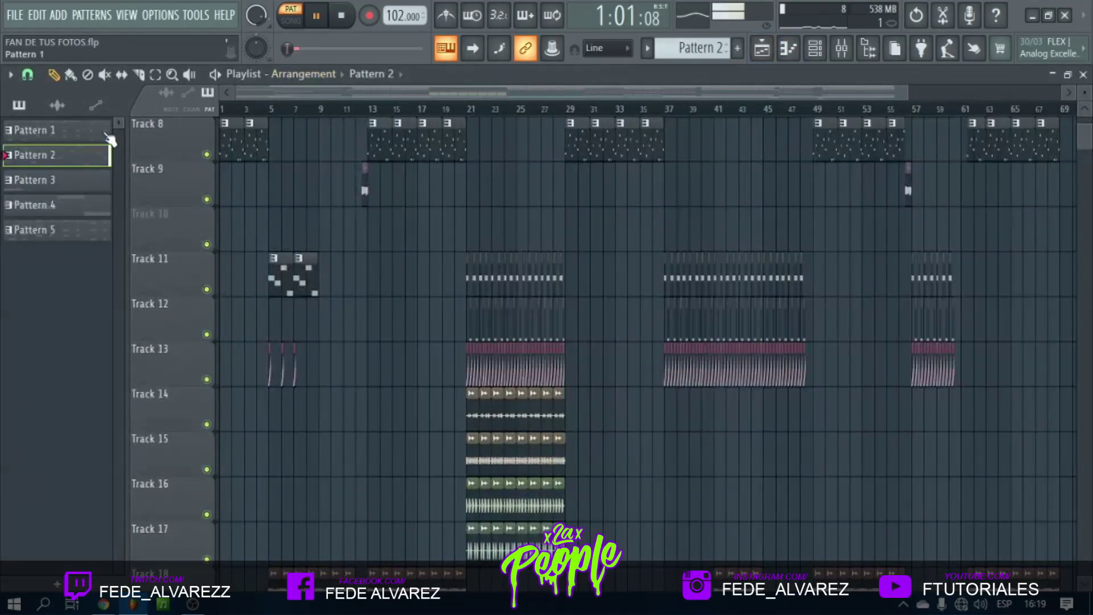
double_click(83, 157)
Open the Fruity Limiter on the BAJO mixer track and play Pattern 2 to examine its compression display.
click(842, 50)
key(space)
click(962, 195)
key(space)
drag(316, 181, 422, 184)
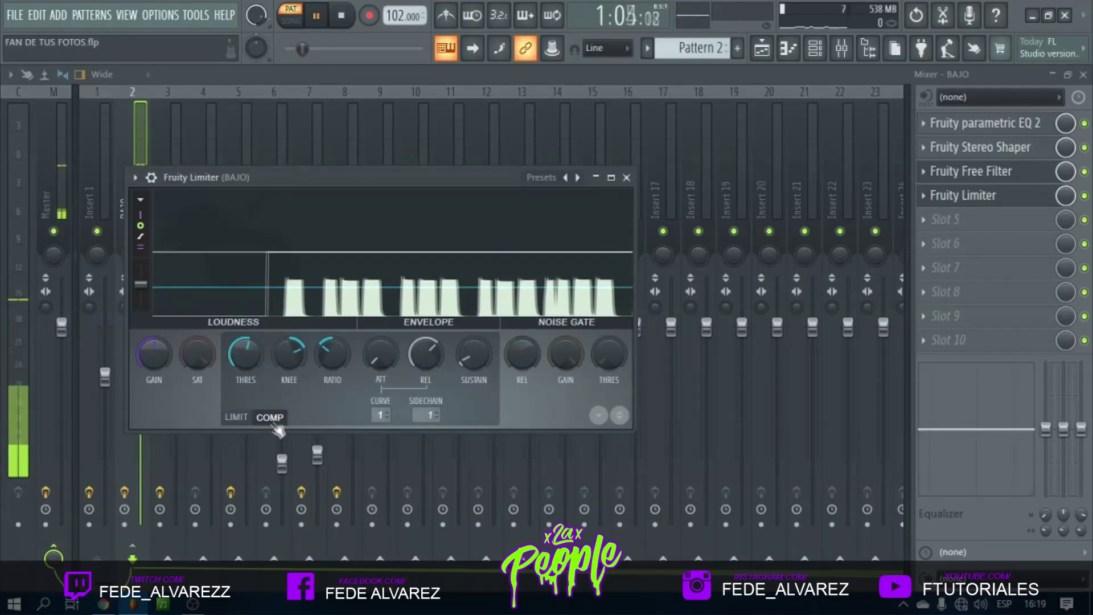
key(space)
Try a compressor ratio of about 10.3:1 and a lower threshold on the BAJO Fruity Limiter while Pattern 2 plays.
drag(333, 354, 333, 347)
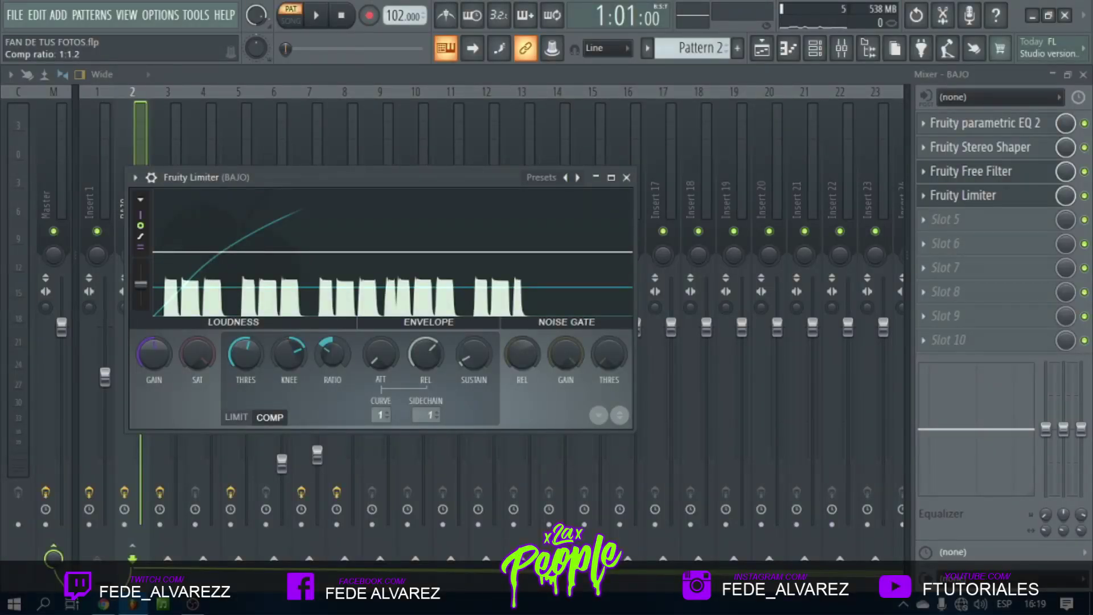
drag(328, 347, 328, 346)
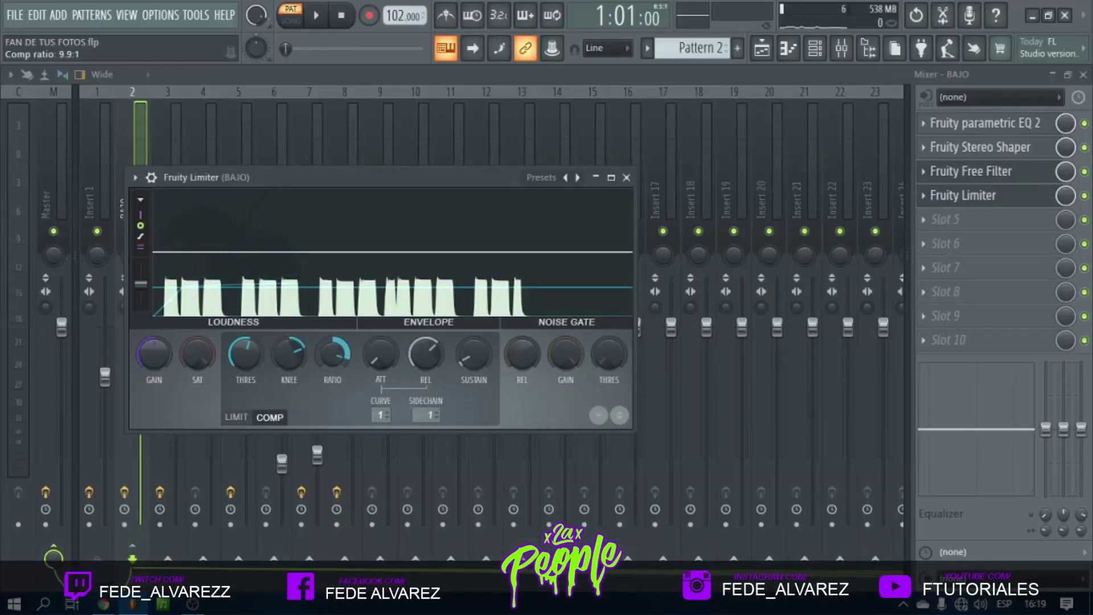
key(space)
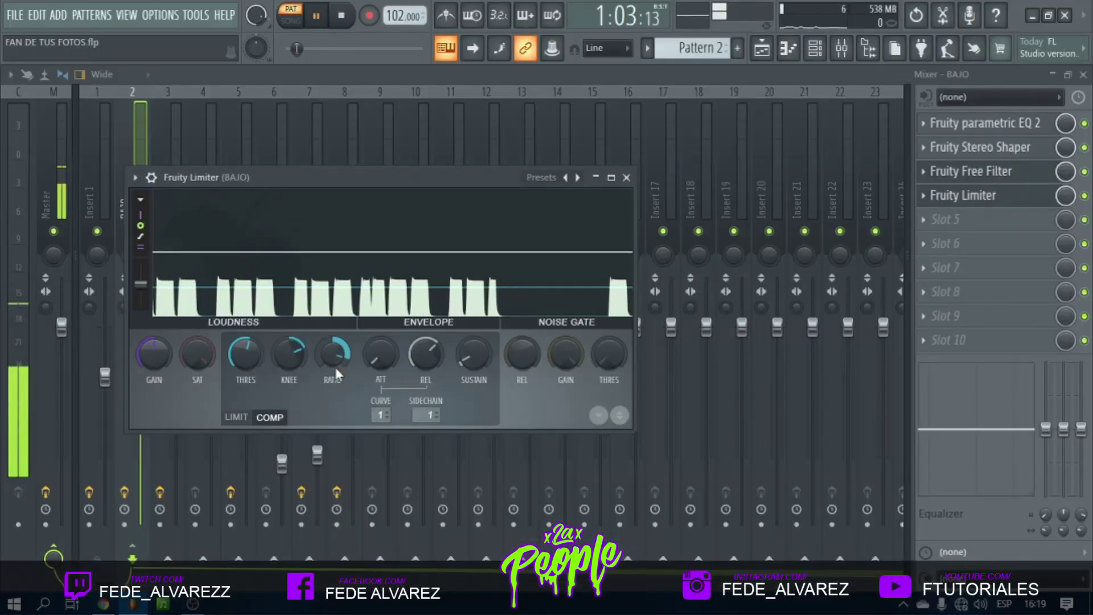
mouse_move(254, 357)
mouse_down()
mouse_move(254, 368)
mouse_move(254, 353)
mouse_up()
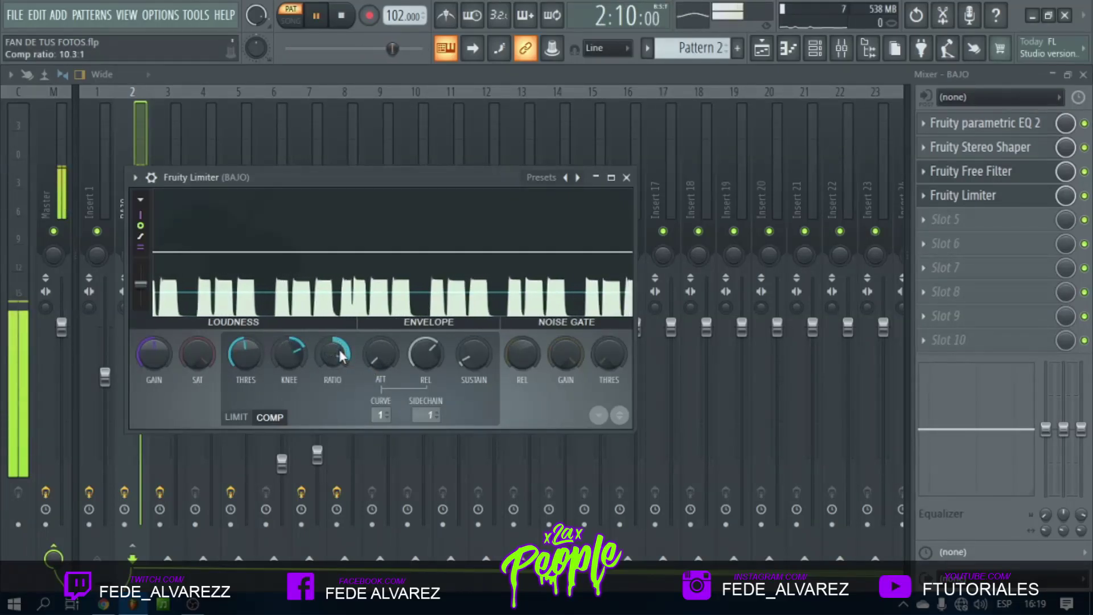
key(space)
key(space)
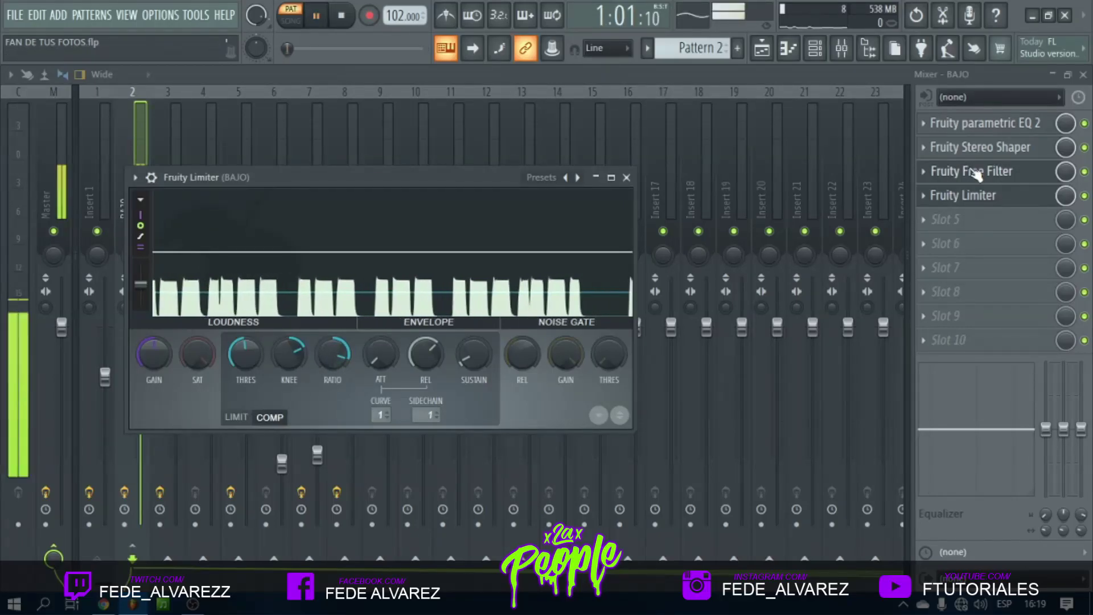
Delete the BAJO track's Fruity Stereo Shaper and adjust Parametric EQ 2, raising the band 7 low-pass and boosting band 3 about 2 dB near 203 Hz.
click(968, 147)
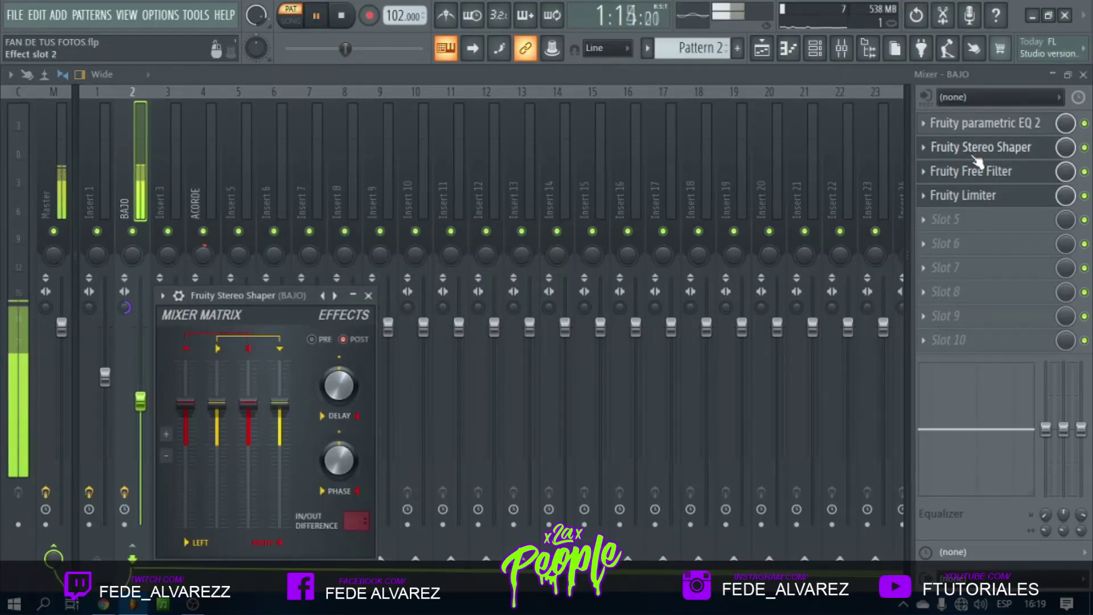
right_click(944, 155)
click(945, 184)
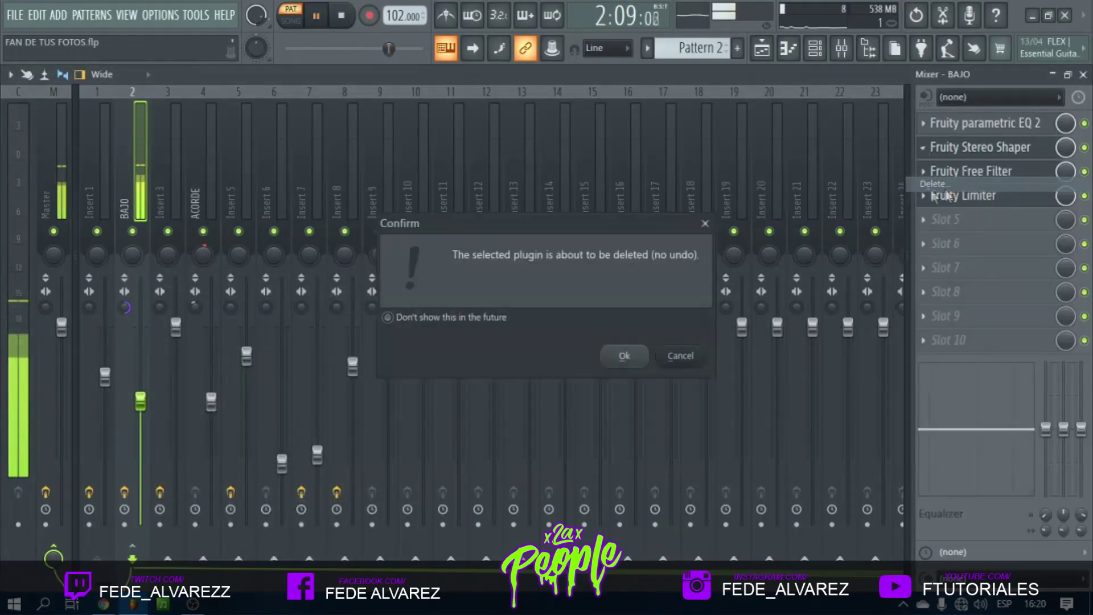
click(623, 357)
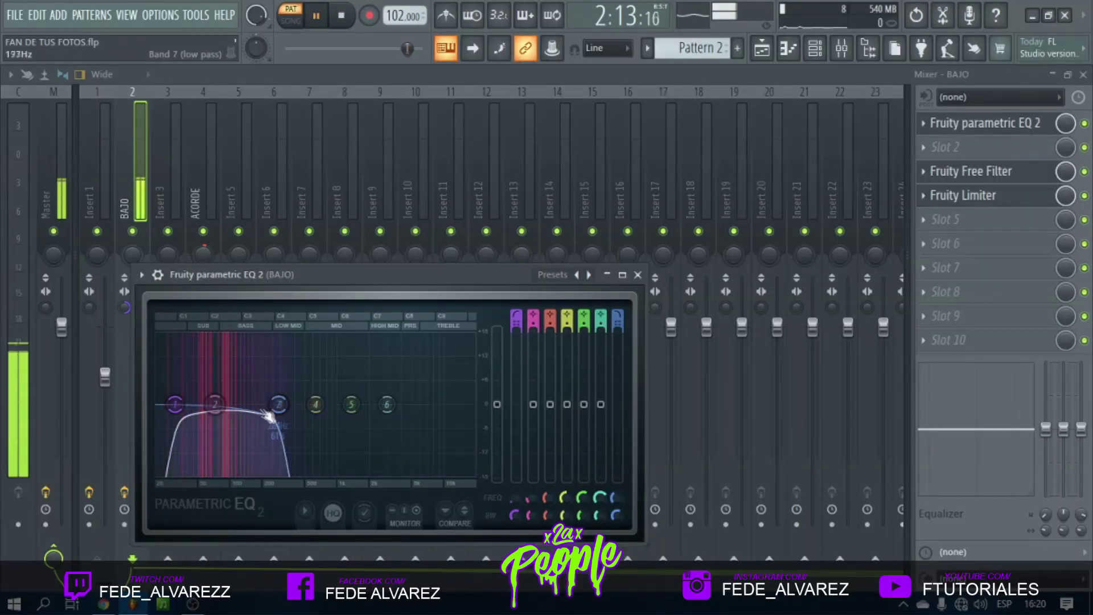
drag(267, 414, 334, 404)
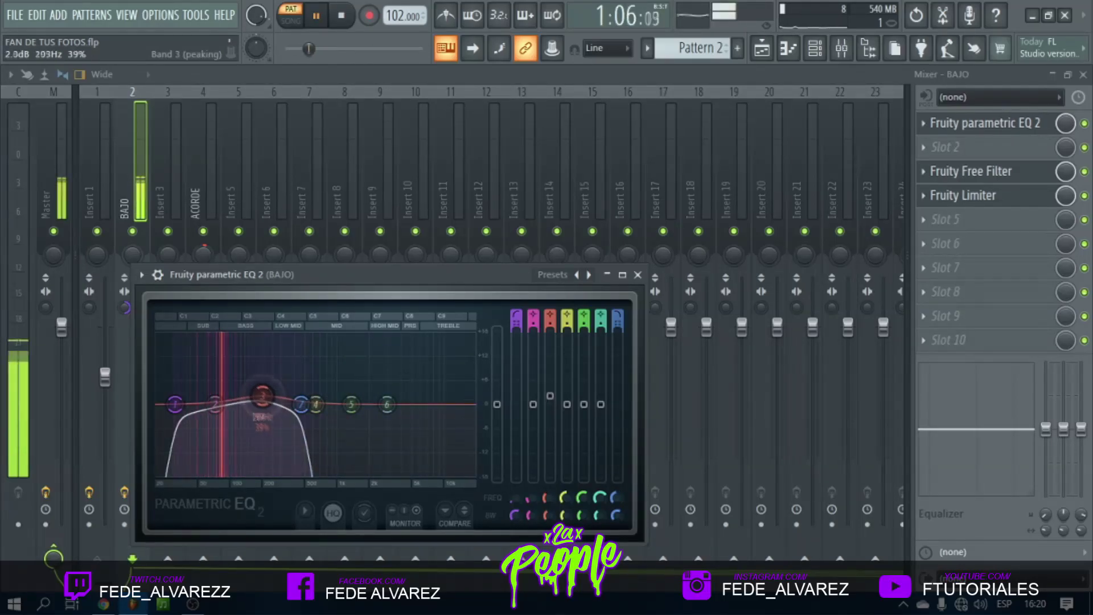
Try a lower threshold on the Fruity Limiter in slot 4 of the BAJO track and delete that limiter.
click(1005, 201)
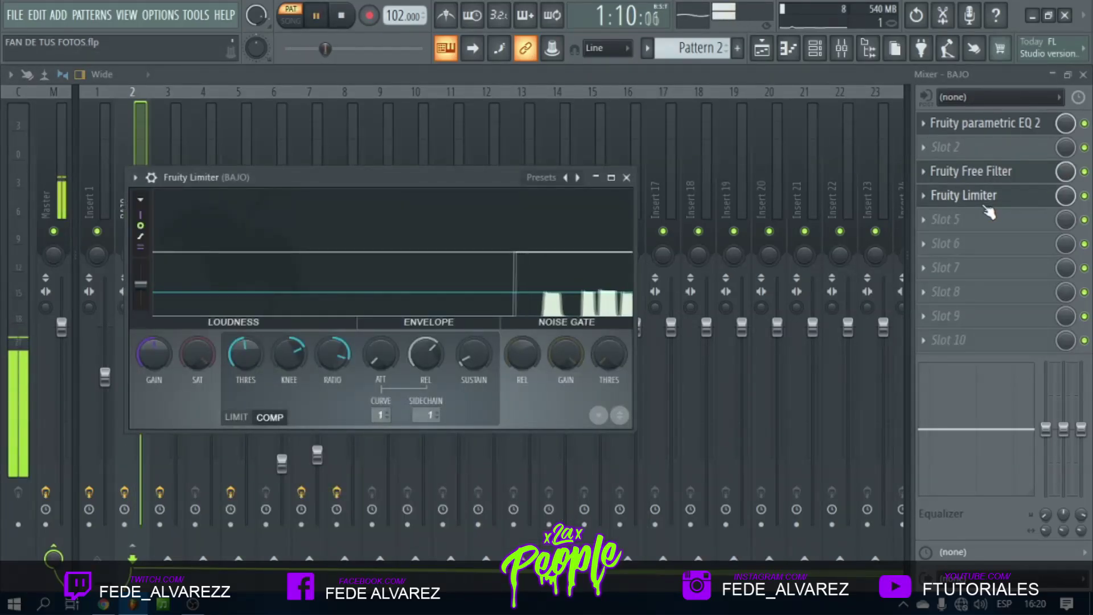
drag(246, 353, 250, 355)
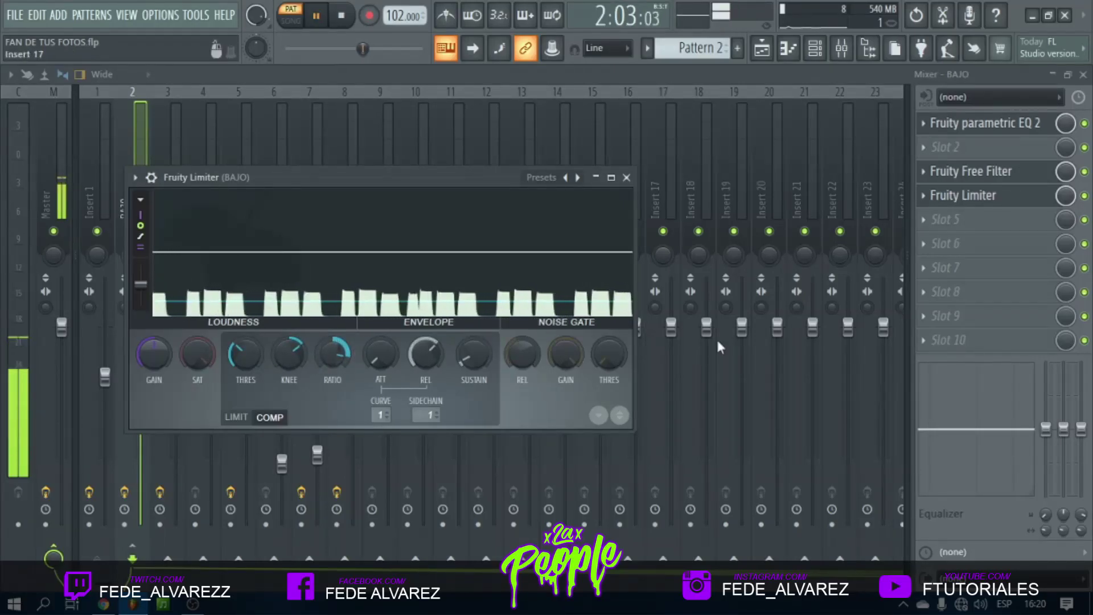
key(space)
click(933, 197)
click(935, 201)
click(933, 224)
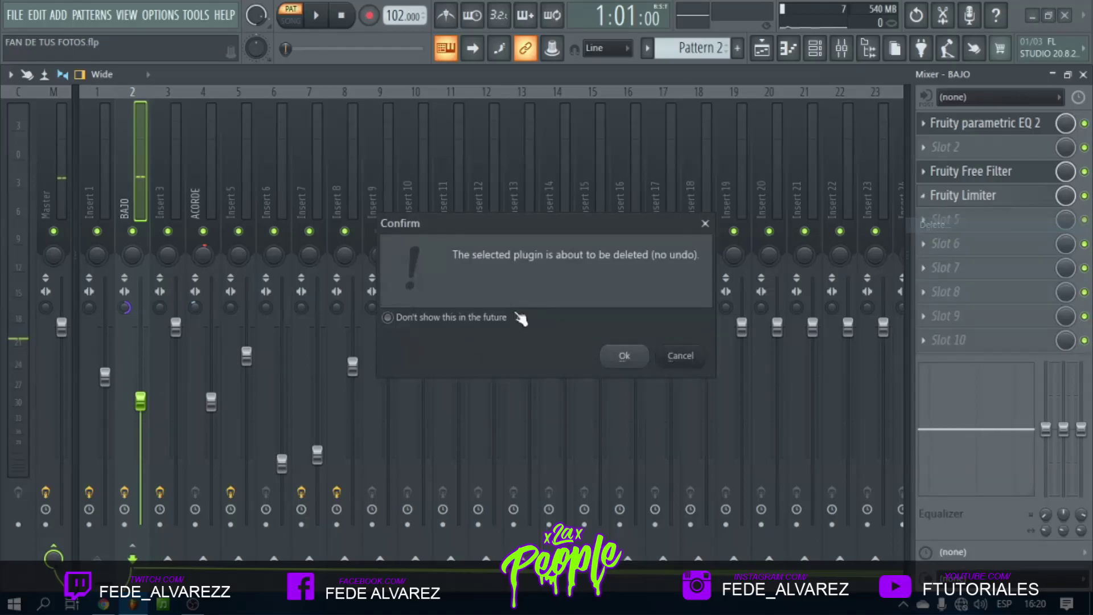
click(617, 363)
Load a Fruity Limiter into slot 2 of the BAJO track and, in compressor mode, lower its threshold and raise its ratio.
click(948, 150)
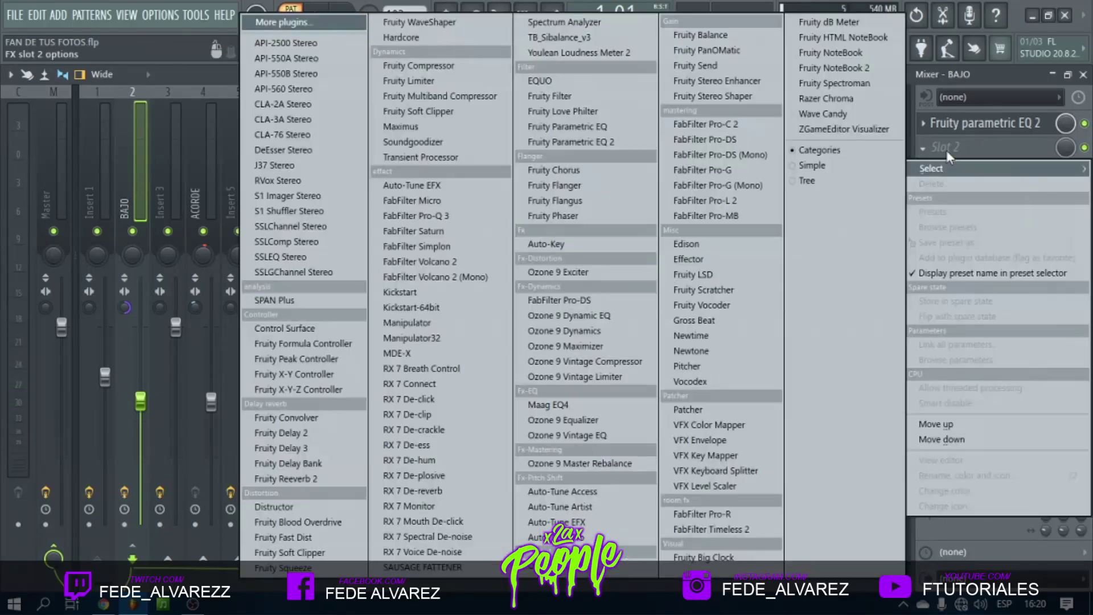
click(421, 80)
click(296, 535)
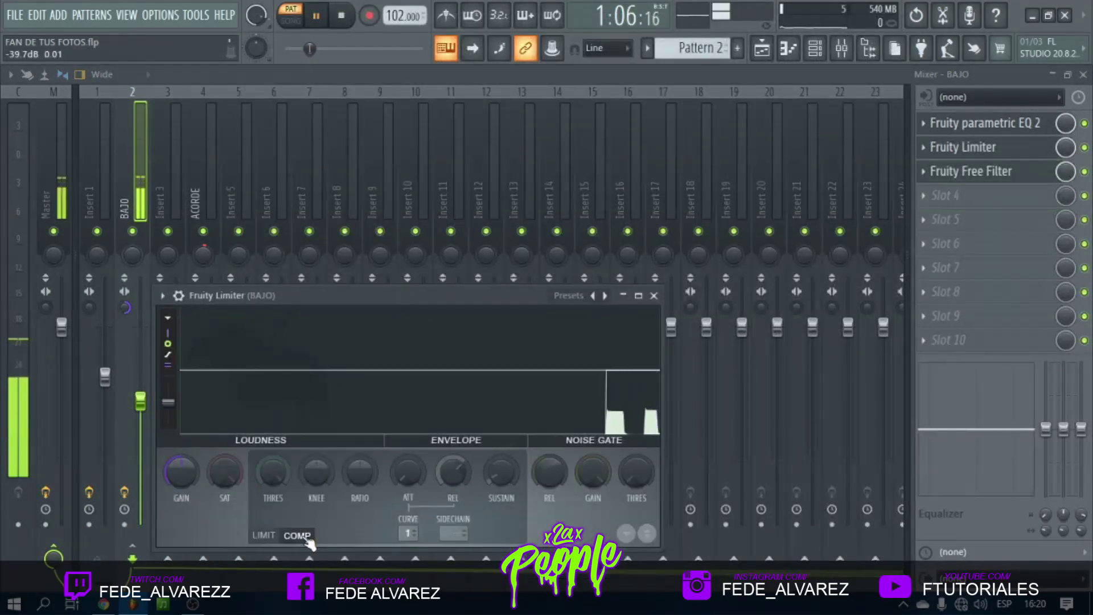
drag(282, 486, 281, 514)
drag(360, 471, 360, 459)
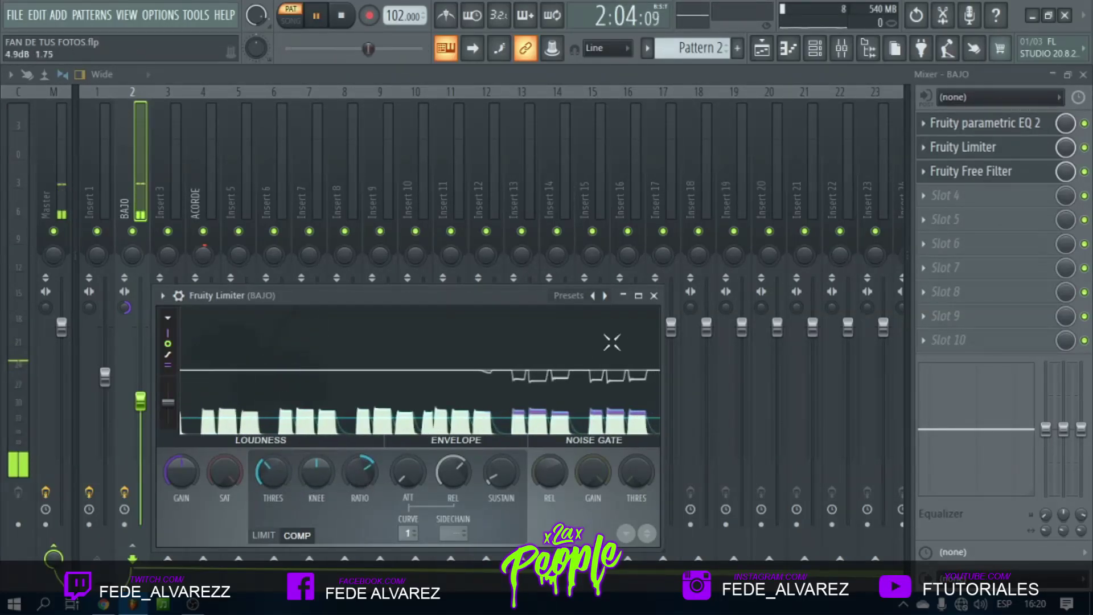
key(space)
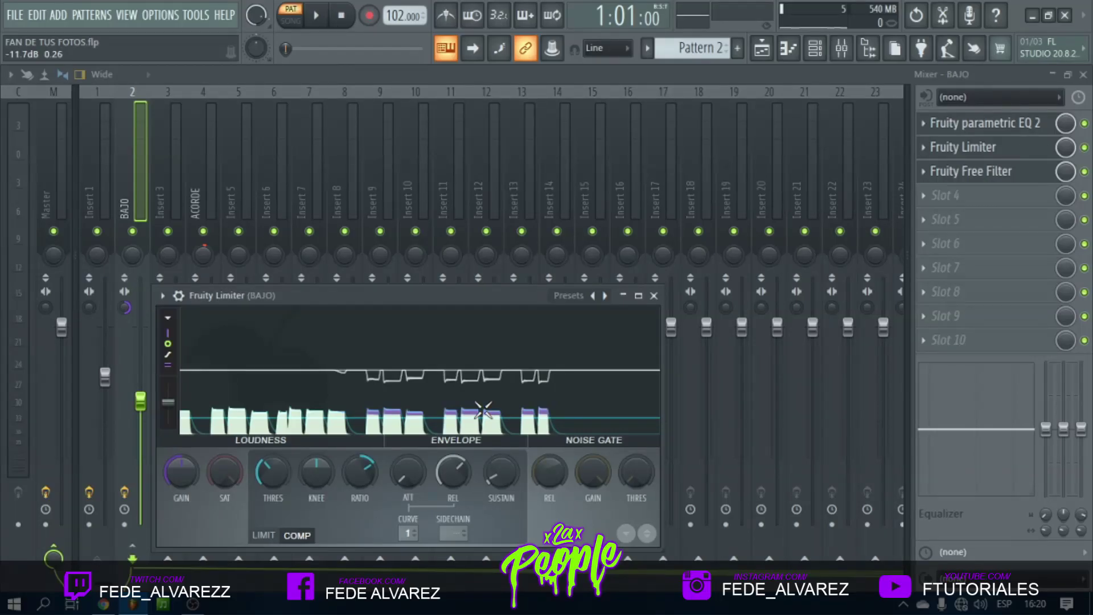
Refine the new limiter's ratio, attack and gain and set its knee to about 6% while Pattern 2 plays.
key(space)
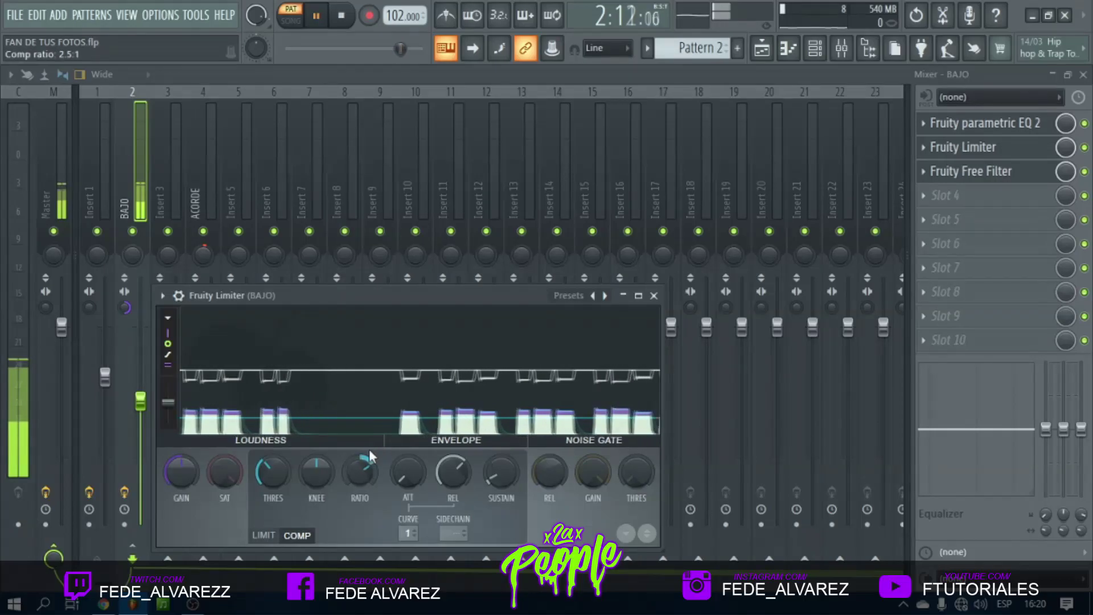
drag(355, 477, 318, 472)
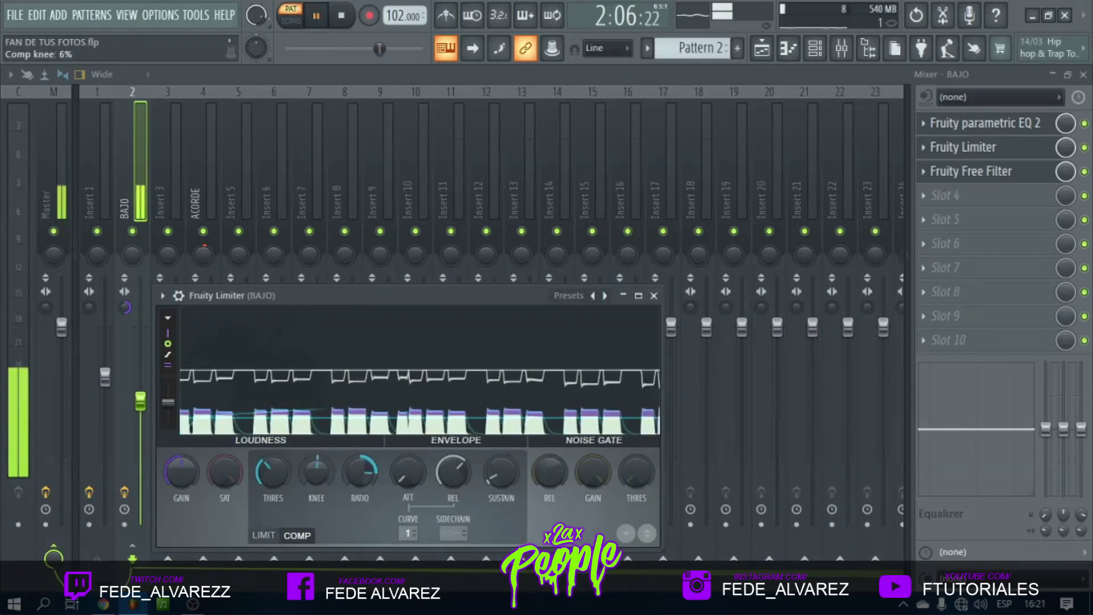
drag(414, 478, 500, 477)
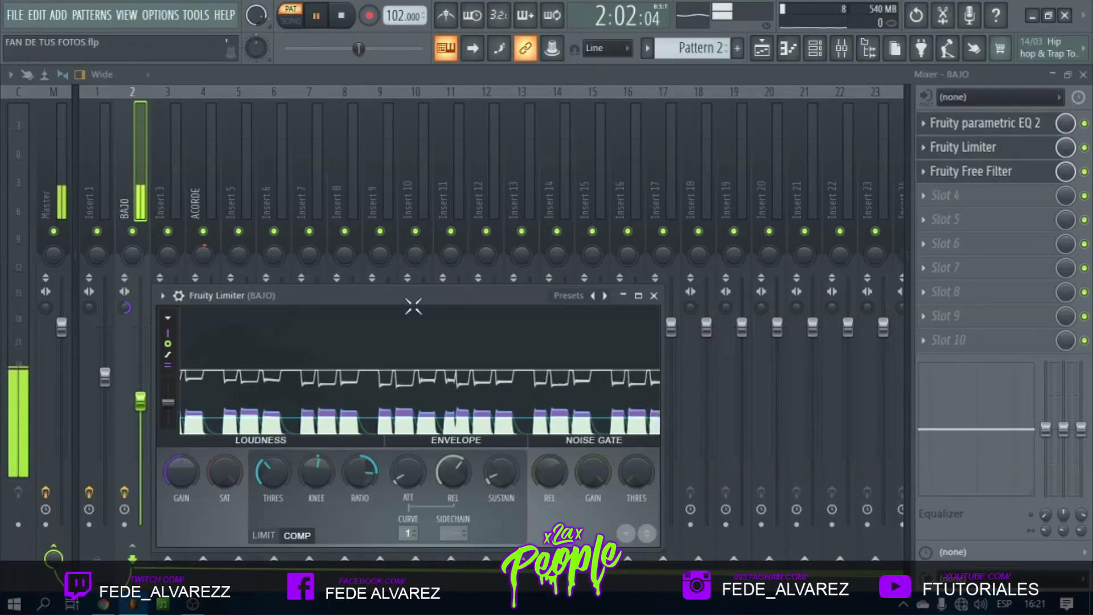
drag(188, 478, 191, 457)
Bypass and re-enable the BAJO Fruity Limiter to compare the bass with and without compression, and stop playback.
click(163, 295)
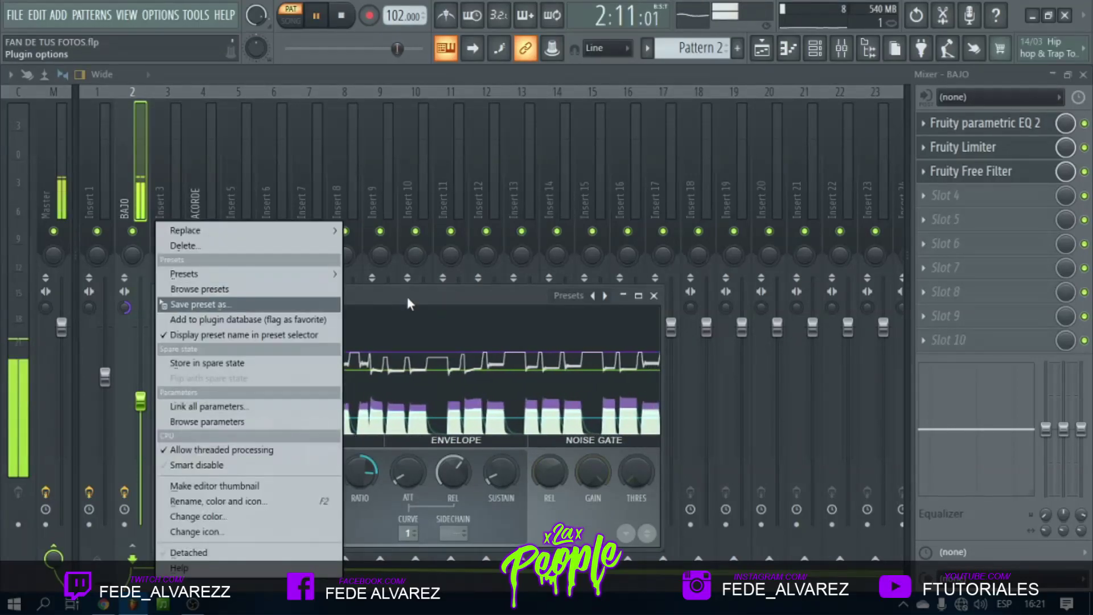
click(223, 300)
click(178, 295)
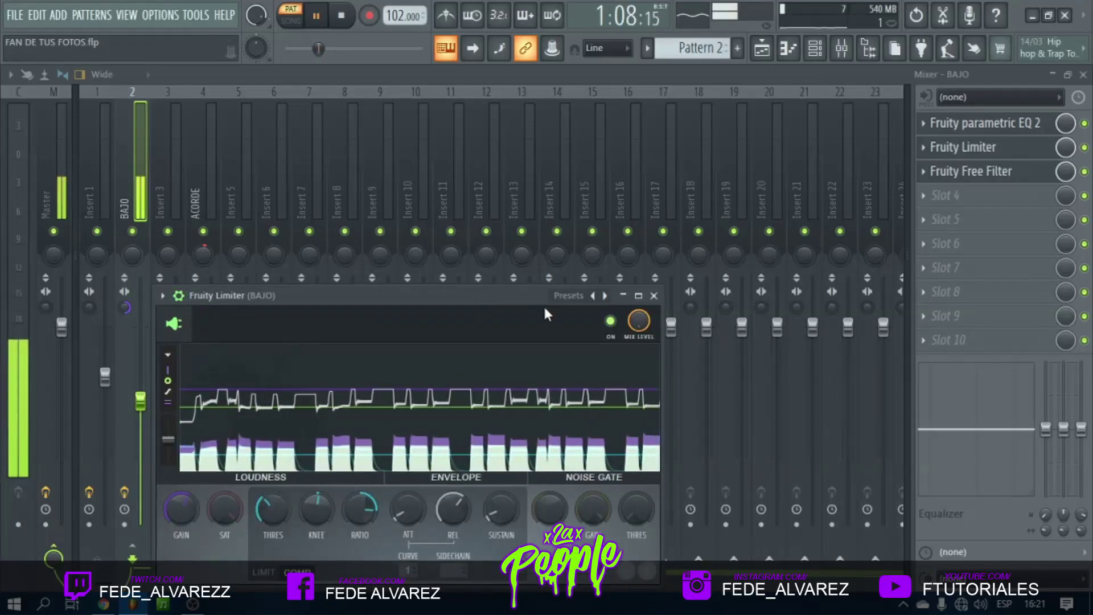
click(612, 323)
click(612, 324)
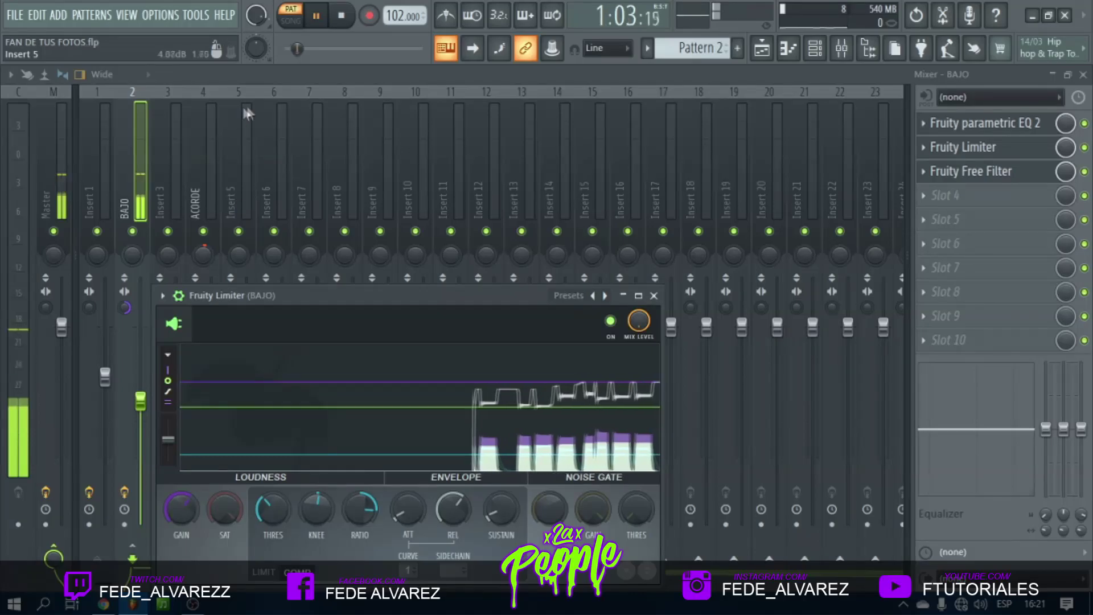
click(247, 74)
click(762, 48)
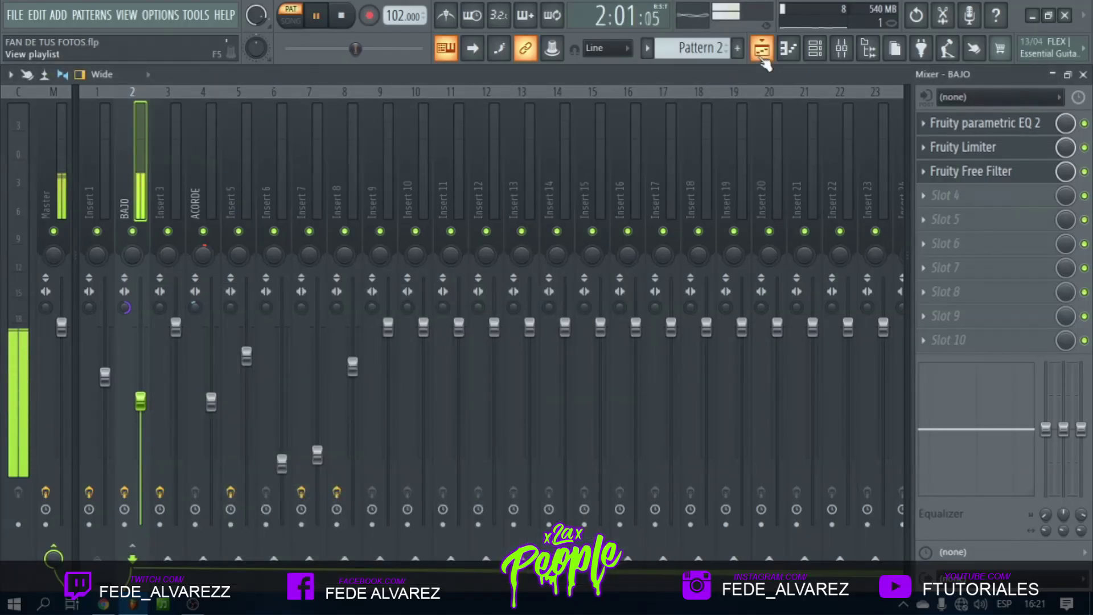
key(space)
Load Kickstart into slot 6 of the BAJO mixer track and choose the first ducking curve in its lower row.
scroll(230, 108, up, 5)
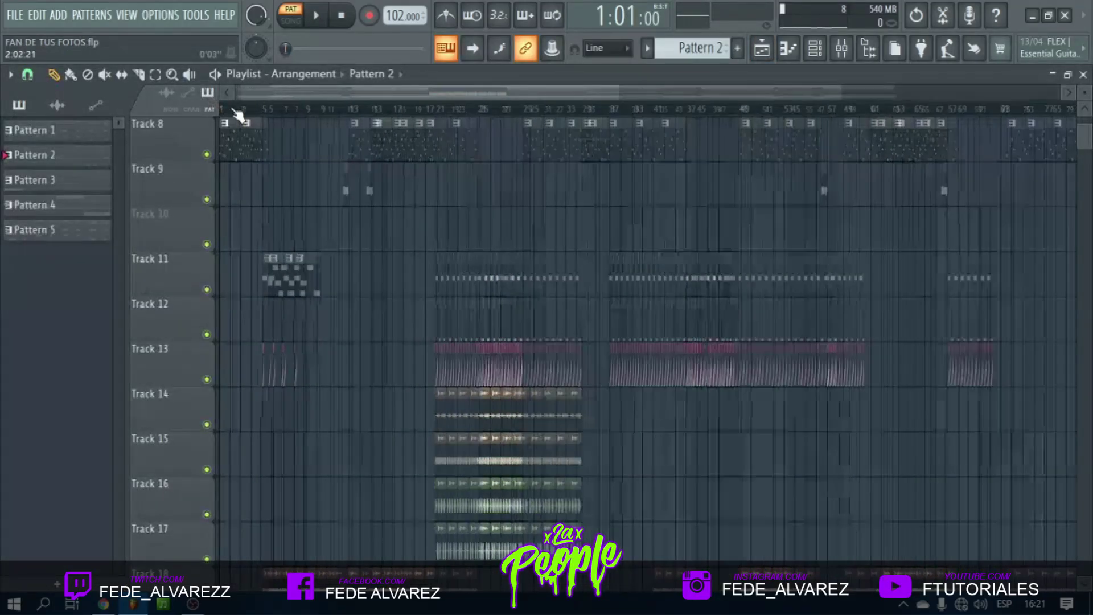
click(843, 50)
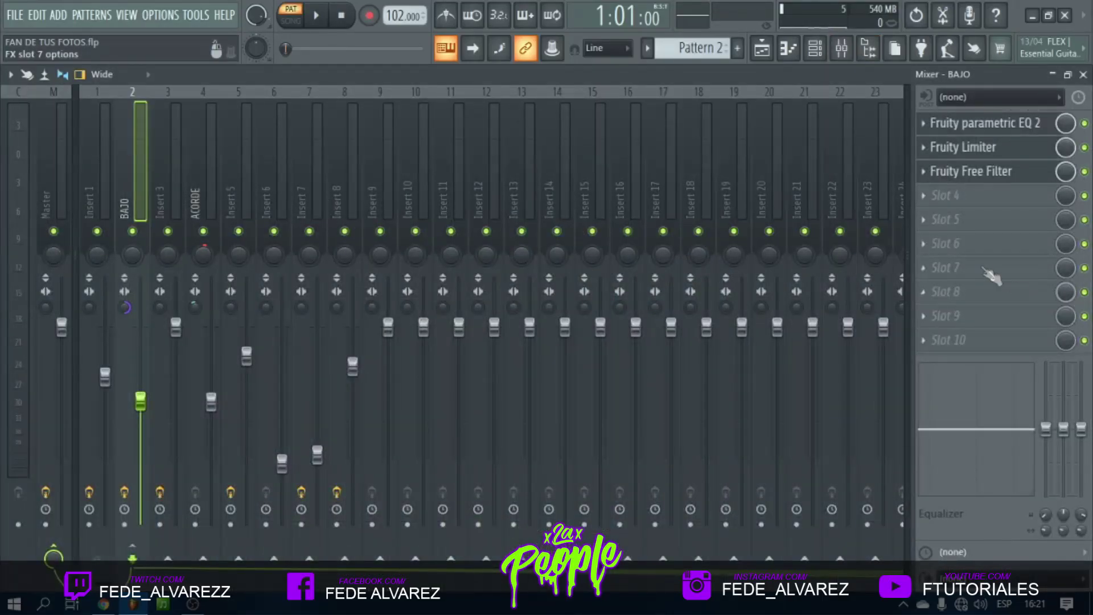
click(957, 253)
click(453, 336)
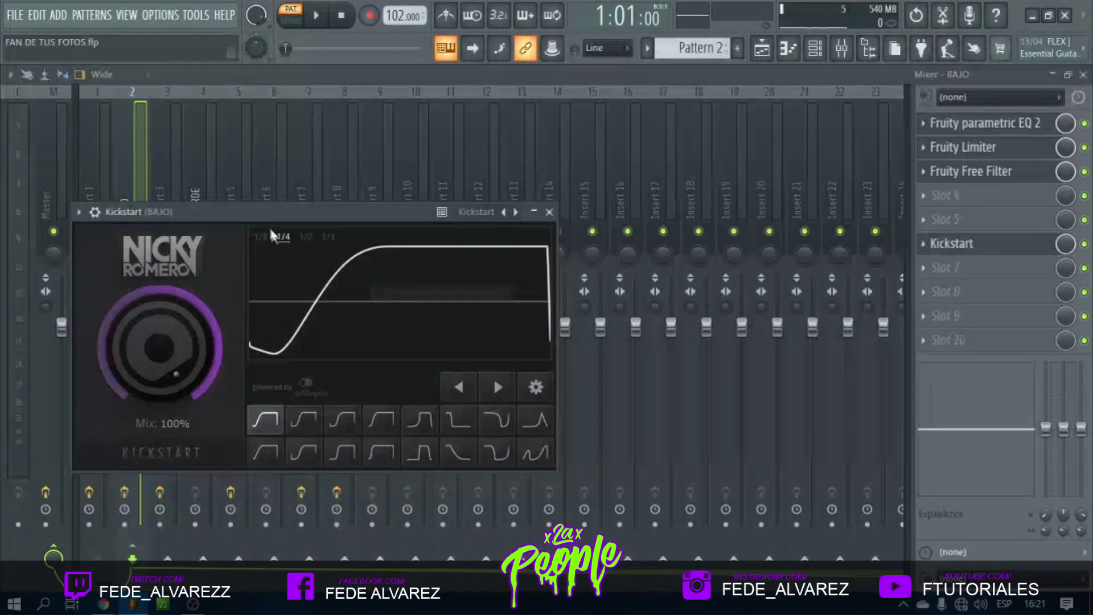
click(271, 461)
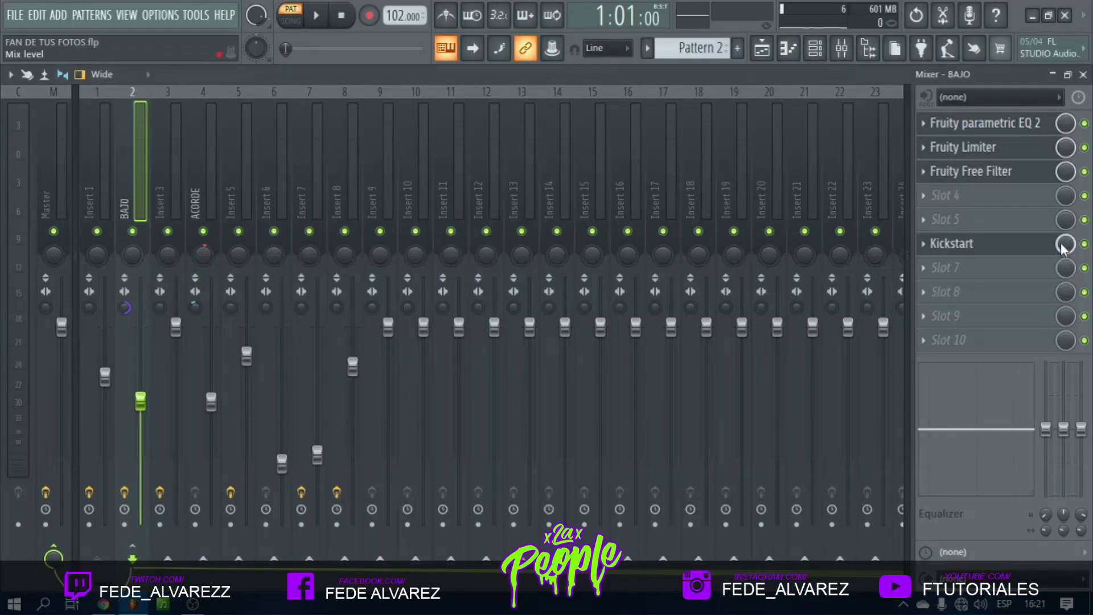
Create an automation clip for the mix level of Kickstart on the BAJO track and view the kick clips in the playlist.
right_click(1064, 245)
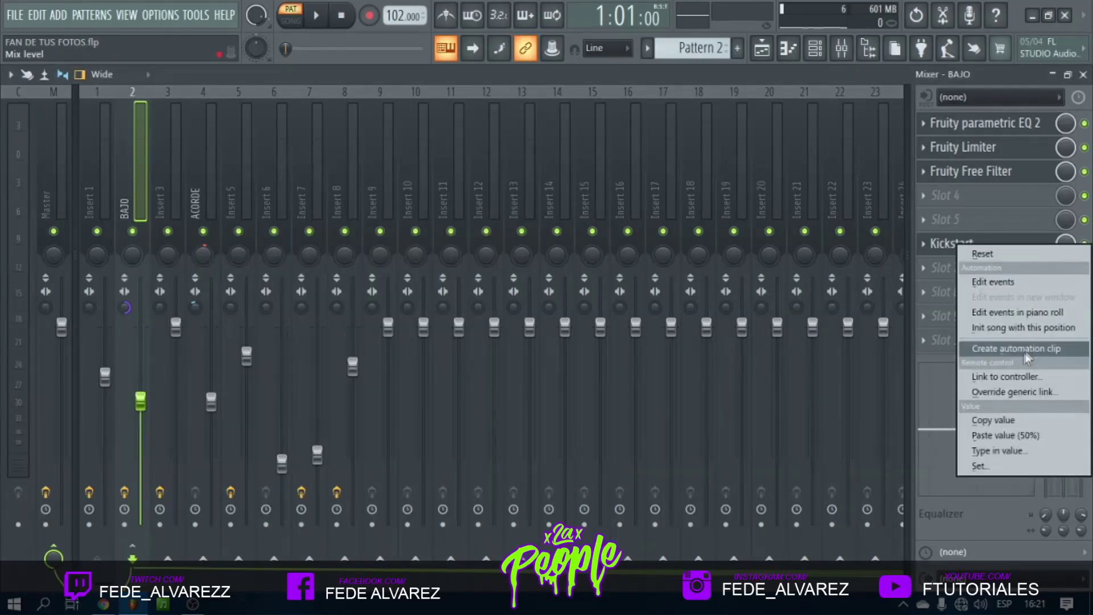
click(990, 350)
scroll(476, 116, up, 5)
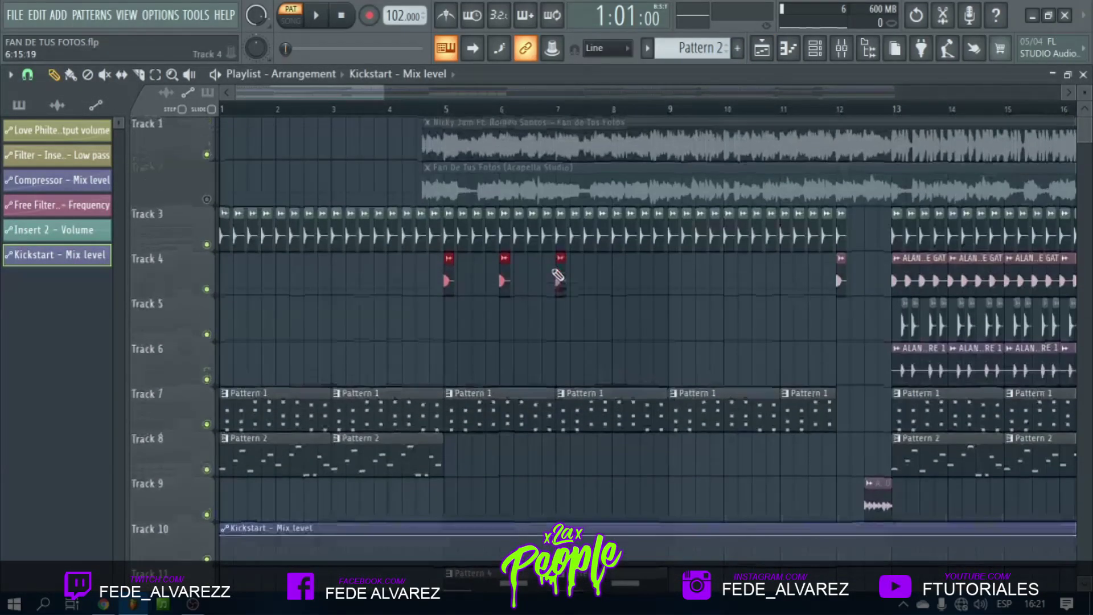
Shape the Kickstart mix level automation to drop to zero after bar 5's first beat, with full-level pulses on the first beats of bars 6 and 7.
scroll(468, 344, up, 3)
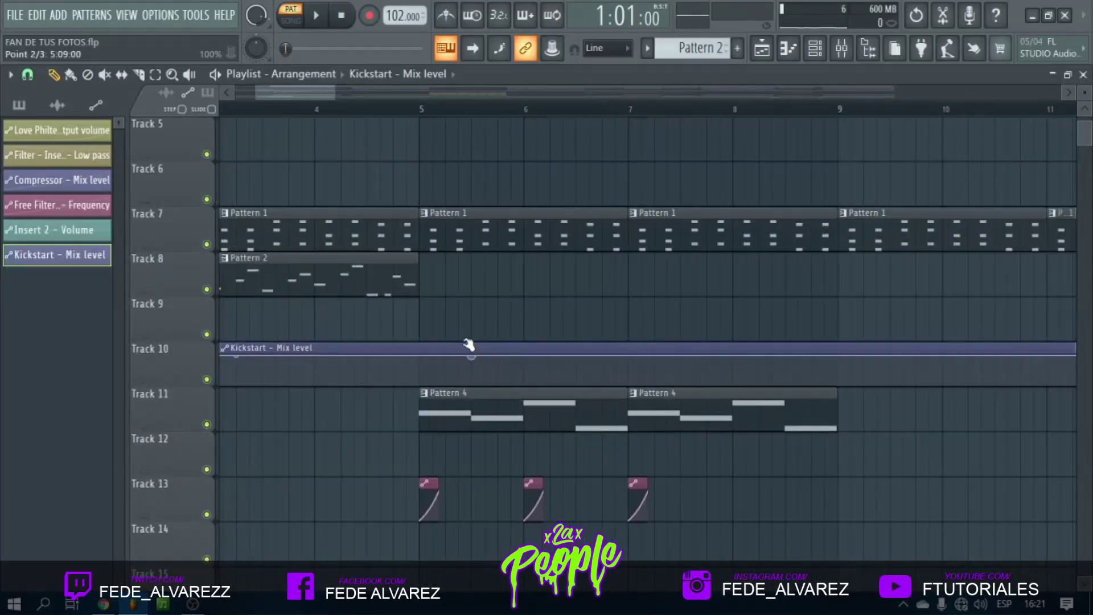
drag(478, 362, 449, 387)
right_click(527, 386)
right_click(551, 383)
mouse_move(551, 383)
mouse_down()
mouse_move(528, 348)
mouse_move(551, 351)
mouse_move(553, 398)
mouse_up()
right_click(552, 362)
right_click(577, 369)
right_click(629, 385)
right_click(654, 382)
right_click(667, 354)
mouse_move(655, 383)
mouse_down()
mouse_move(631, 350)
mouse_move(657, 394)
mouse_up()
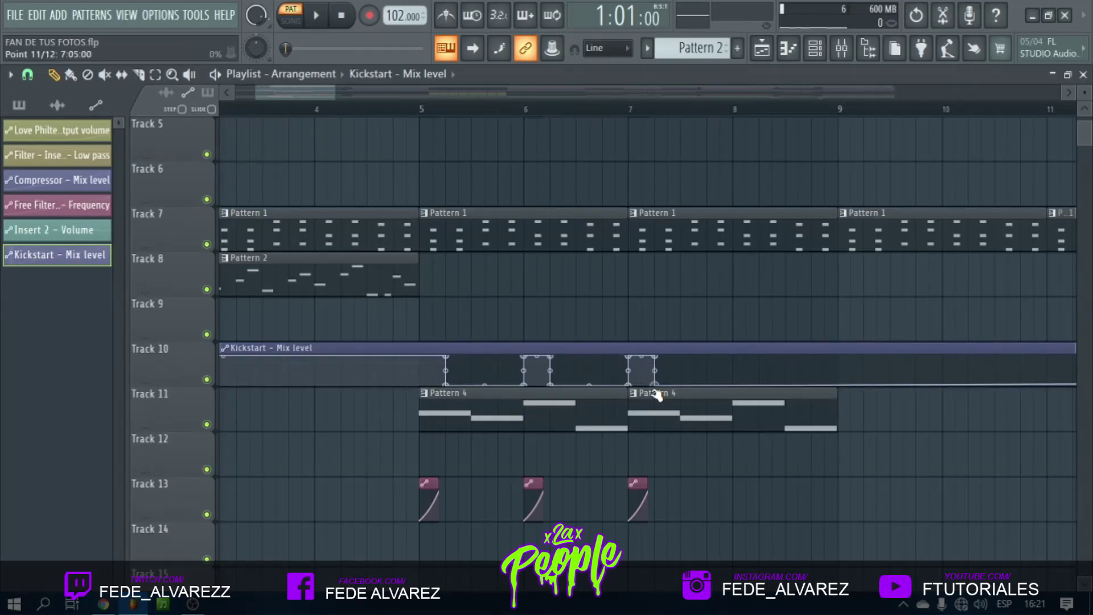
Try to copy the two Pattern 4 clips on Track 11 to a position after bar 9.
scroll(641, 116, down, 4)
scroll(712, 341, down, 3)
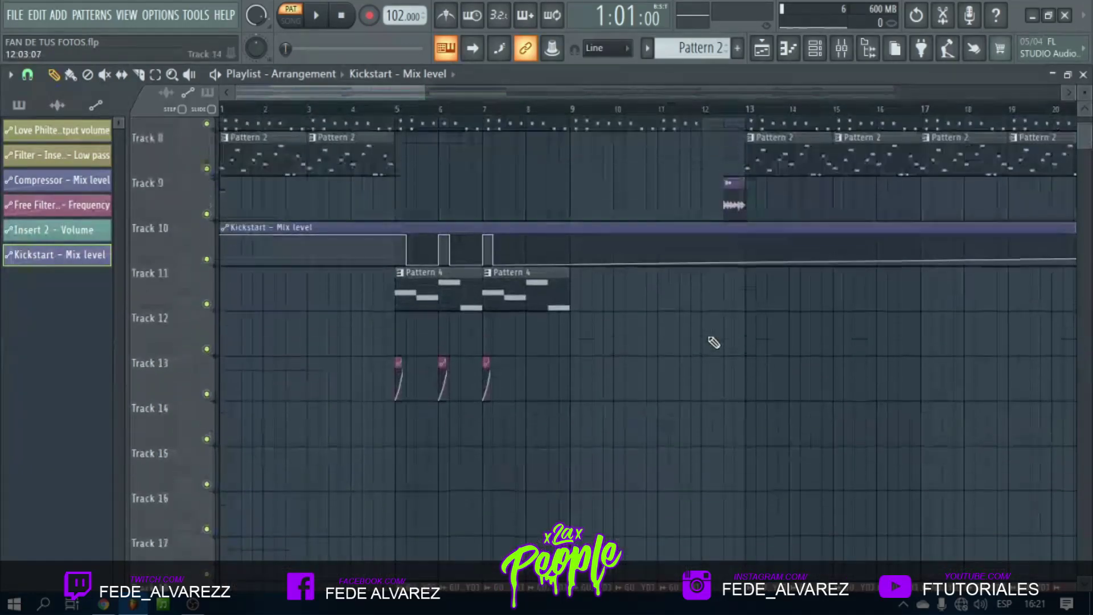
scroll(734, 313, up, 1)
drag(587, 312, 422, 325)
drag(423, 324, 625, 335)
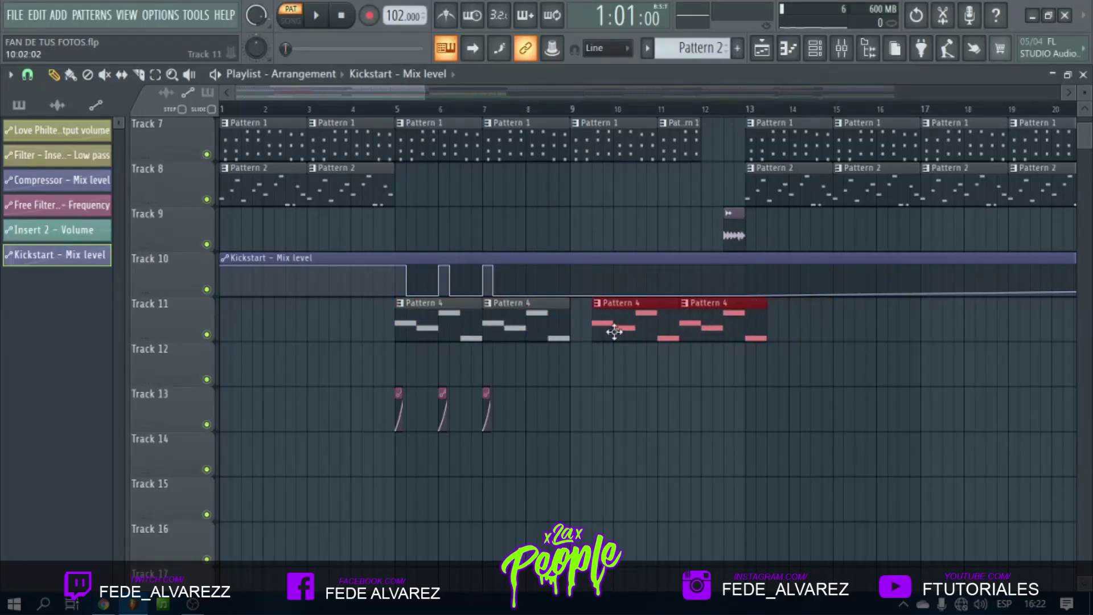
scroll(594, 320, up, 6)
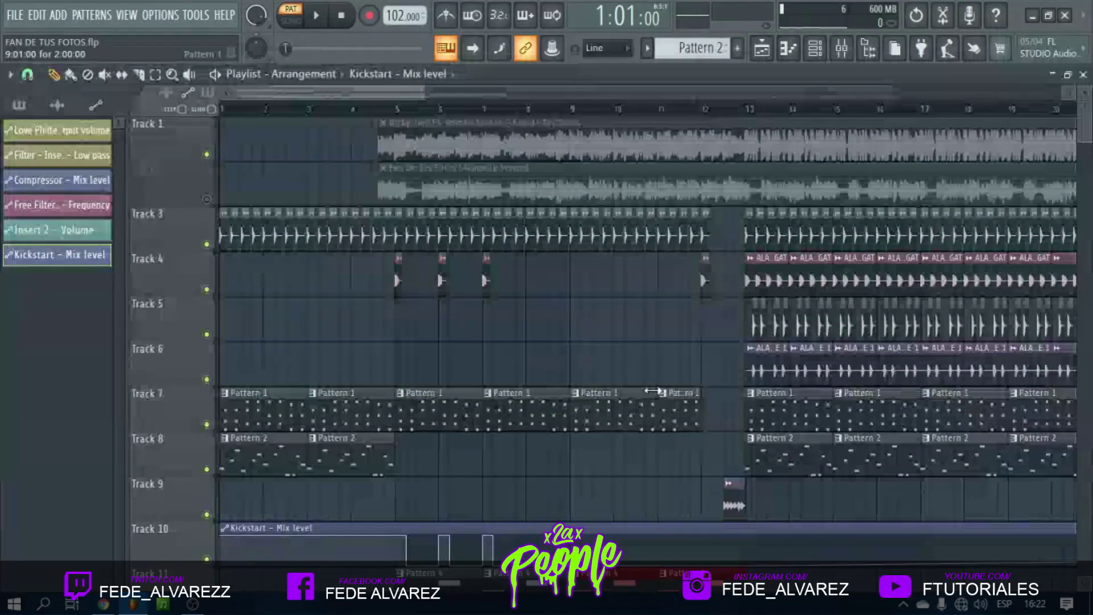
Delete the Pattern 4 and automation clips at bar 7, and repeat the bar 5–6 clips of Tracks 11 and 13 up to bar 12.
scroll(650, 387, down, 2)
scroll(691, 433, down, 6)
scroll(685, 424, up, 6)
scroll(629, 418, down, 5)
scroll(625, 415, up, 2)
right_click(516, 370)
right_click(487, 450)
drag(534, 483, 381, 384)
key(ctrl+b)
key(ctrl+b)
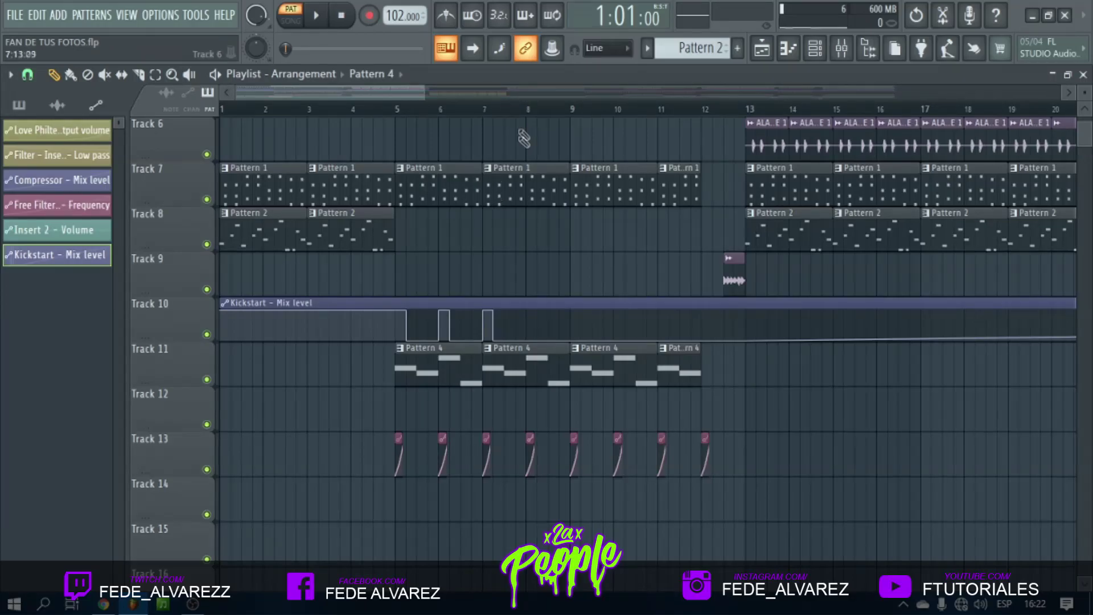
Add full-level pulses on the first beats of bars 8 to 11 in the Kickstart mix level automation.
scroll(524, 114, up, 3)
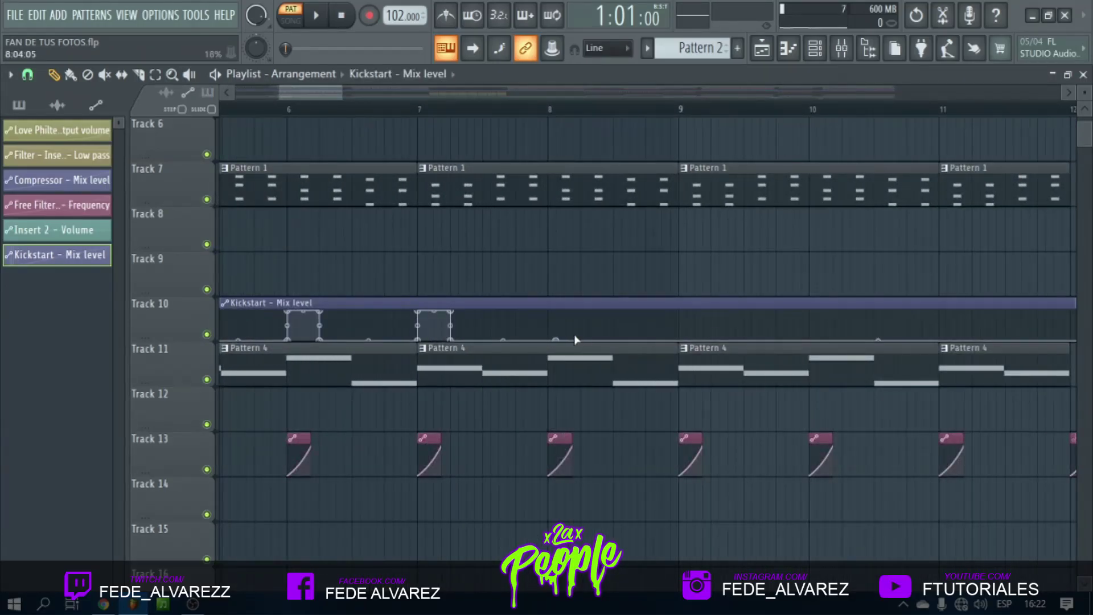
drag(556, 340, 548, 340)
scroll(647, 231, down, 4)
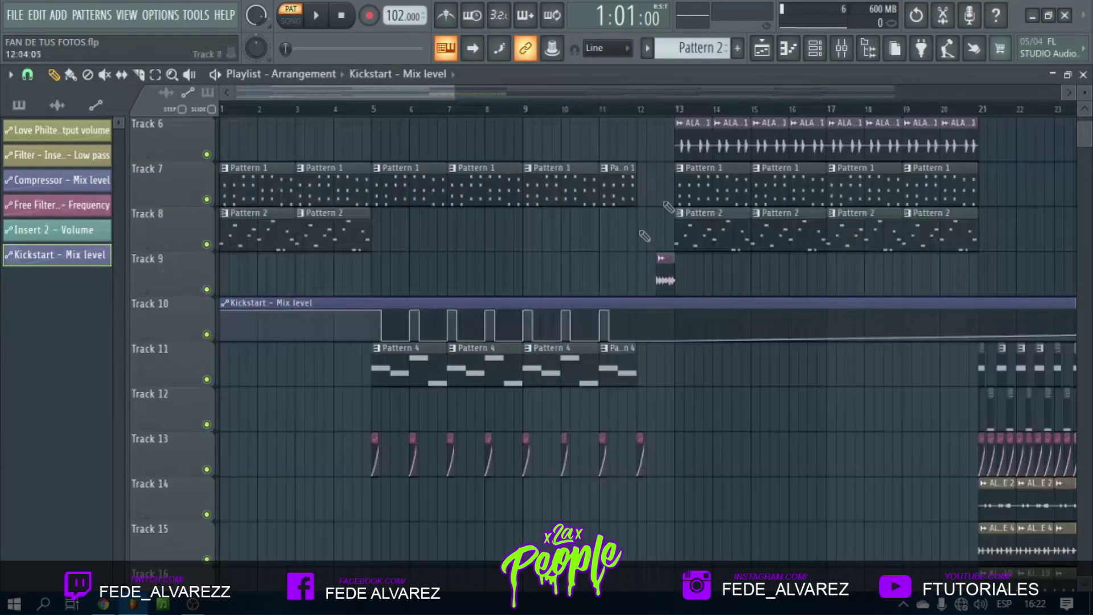
Play the arrangement from the start in song mode while checking the Kickstart automation against the other tracks.
scroll(508, 256, up, 5)
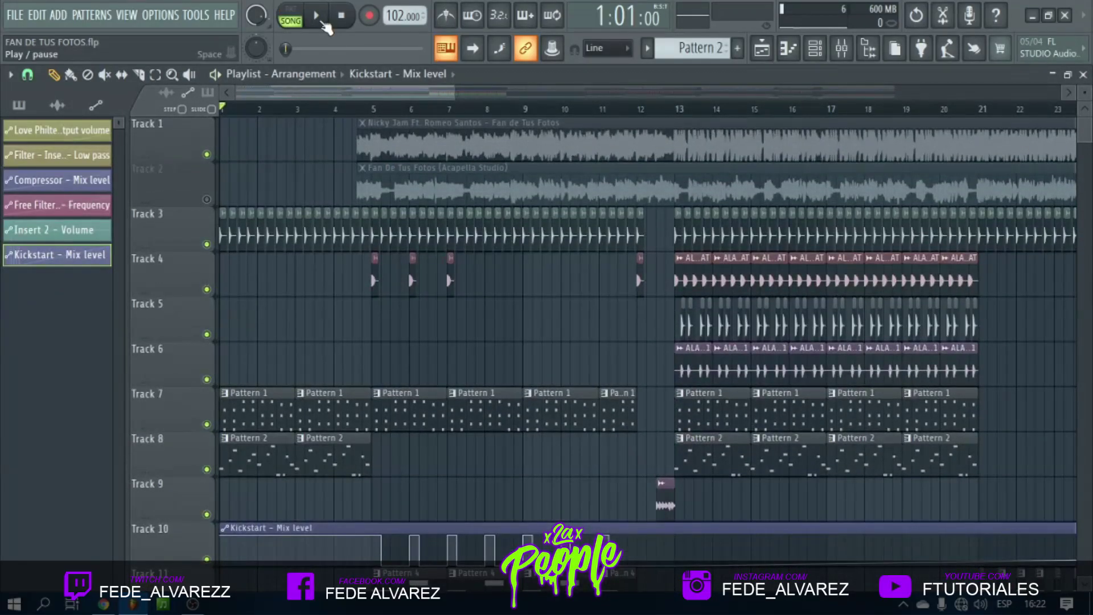
scroll(284, 109, up, 2)
scroll(305, 320, down, 5)
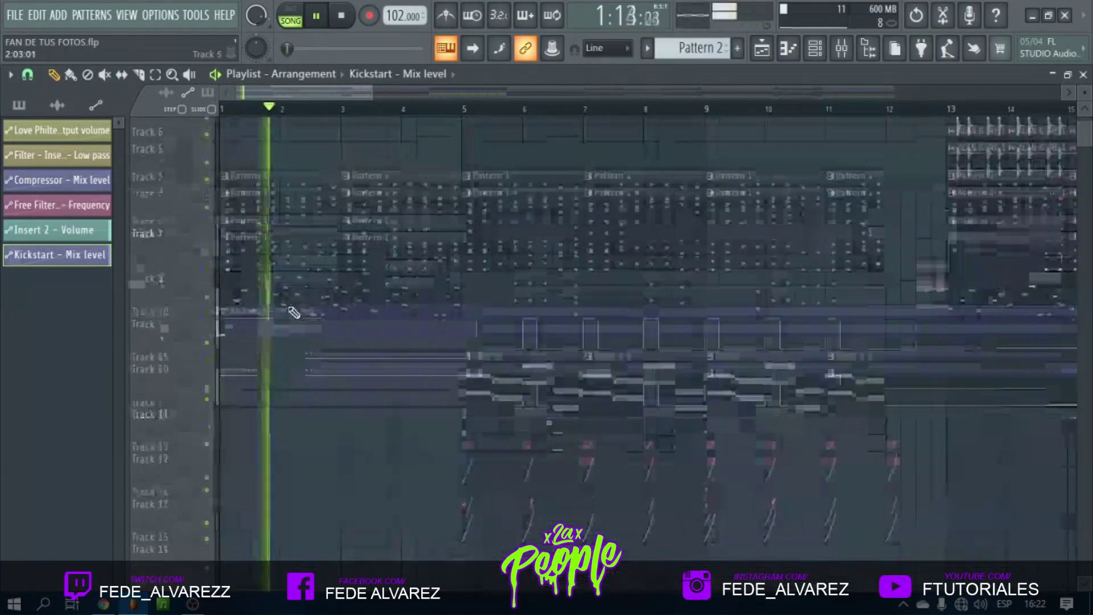
scroll(306, 321, down, 5)
scroll(313, 324, up, 5)
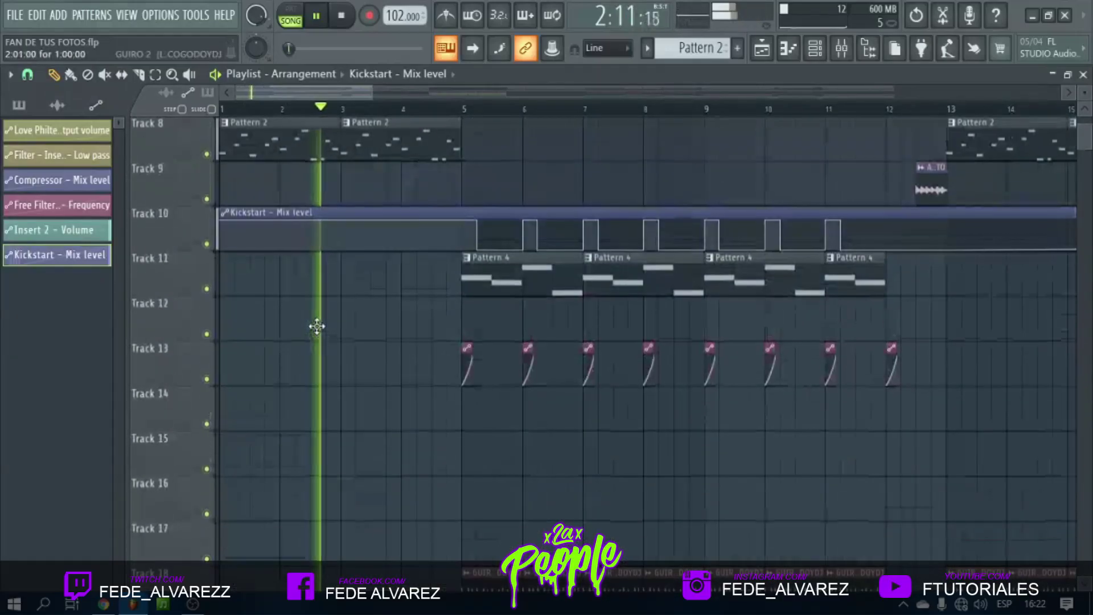
Lower the Kickstart automation before bar 5 to zero, leaving a pulse on bar 5's first beat, and play the song to around bar 10.
key(space)
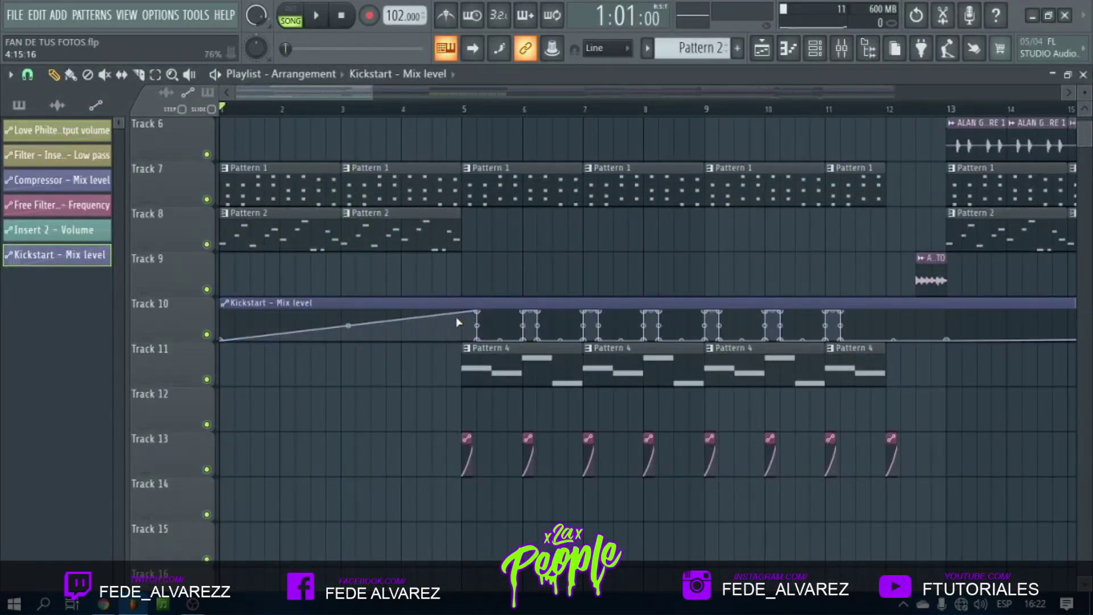
scroll(449, 373, up, 5)
key(space)
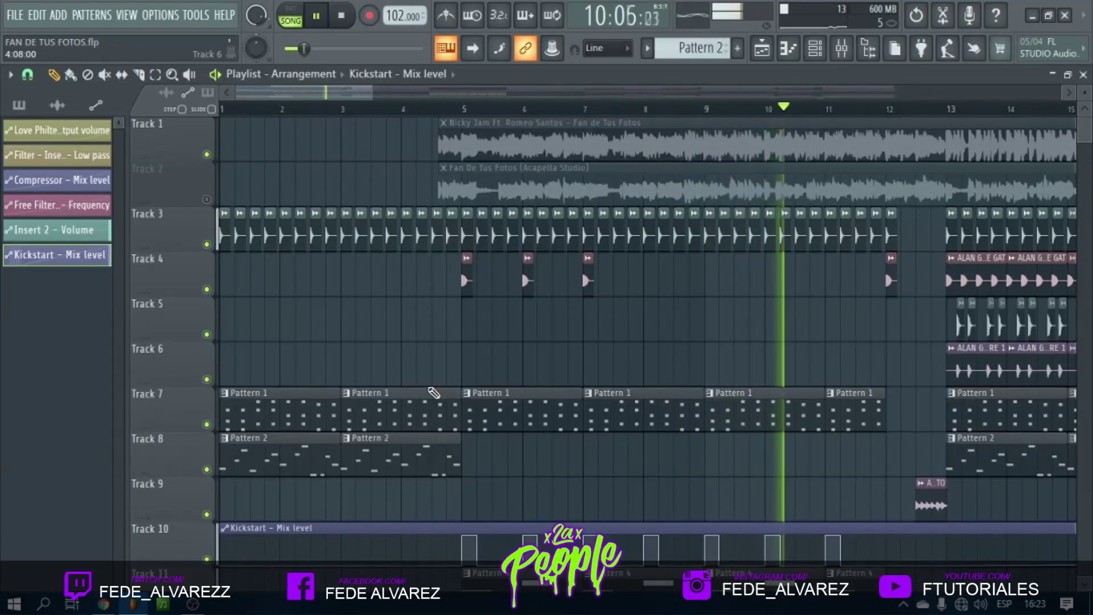
key(space)
In Pattern 1's piano roll, move the first A4–C5–E5 chord one step earlier, duplicate it two steps later, and play the pattern.
scroll(419, 106, down, 2)
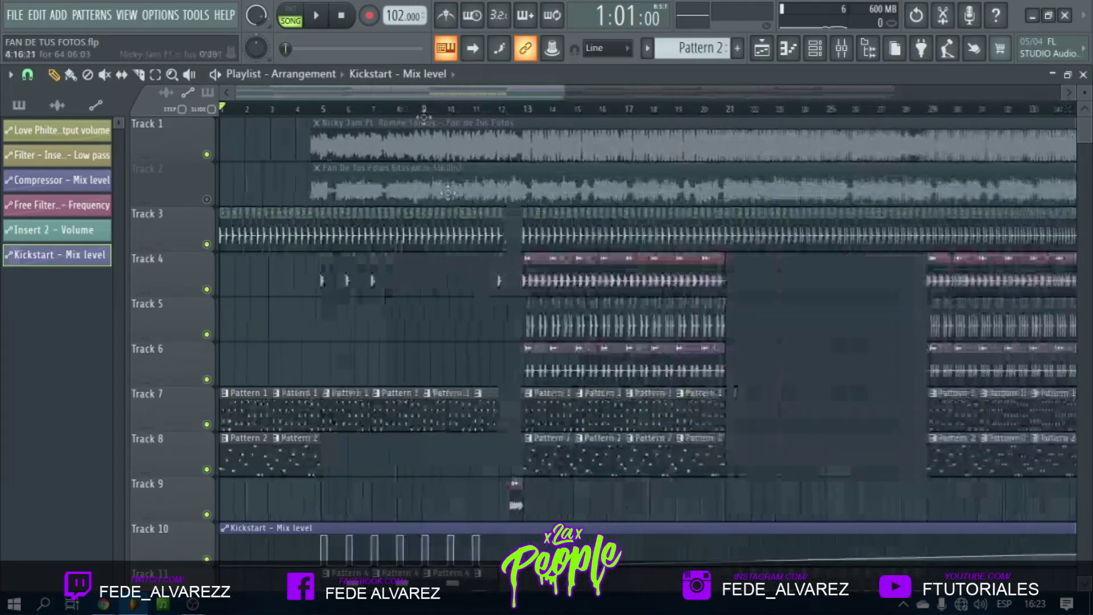
scroll(382, 234, down, 4)
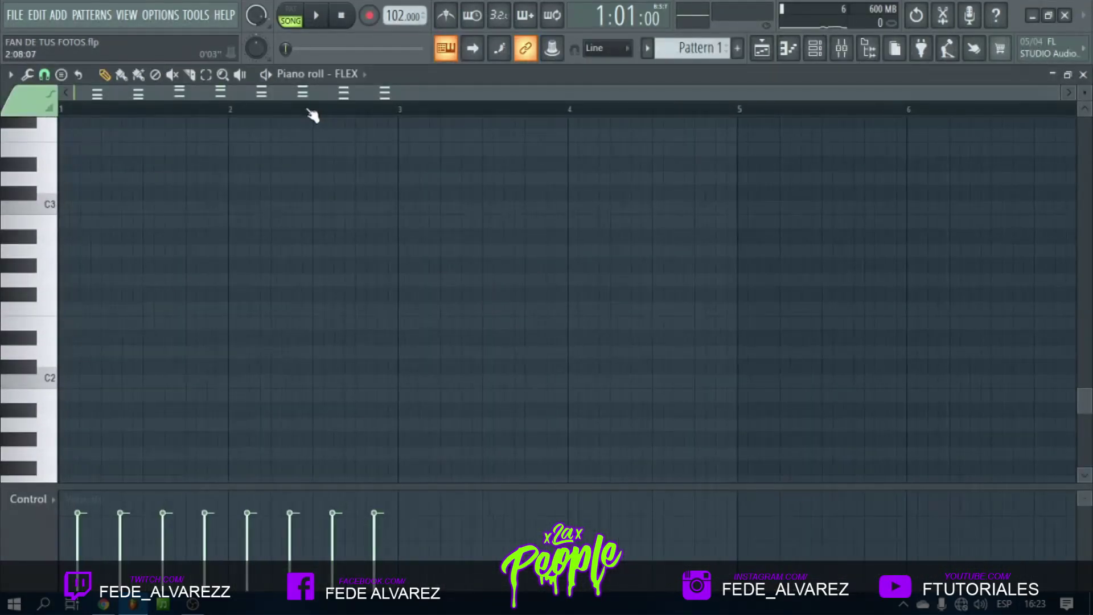
scroll(142, 228, up, 3)
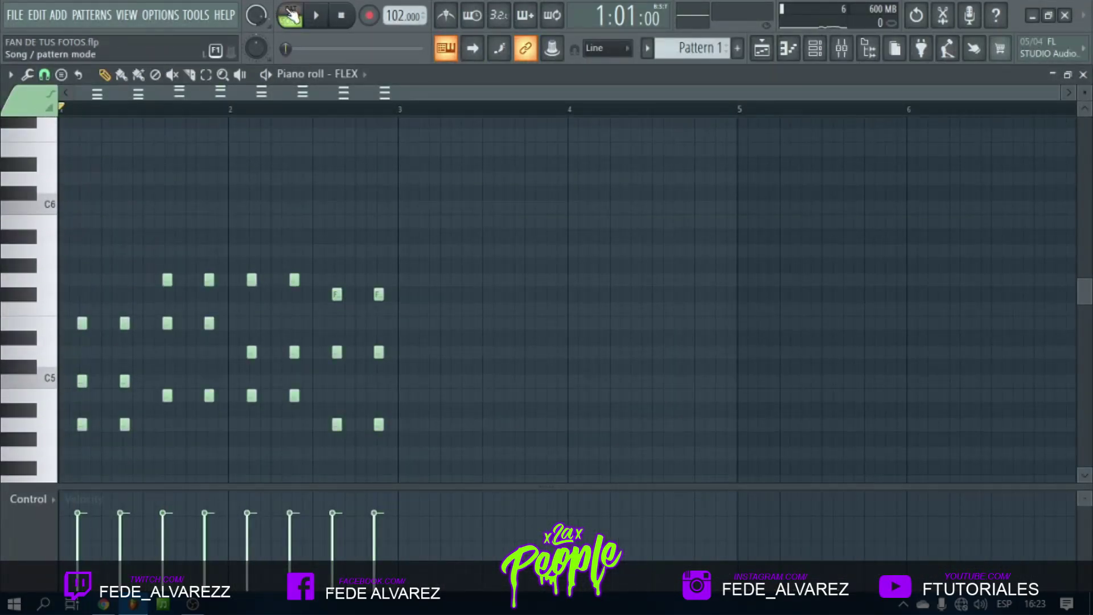
scroll(93, 108, up, 5)
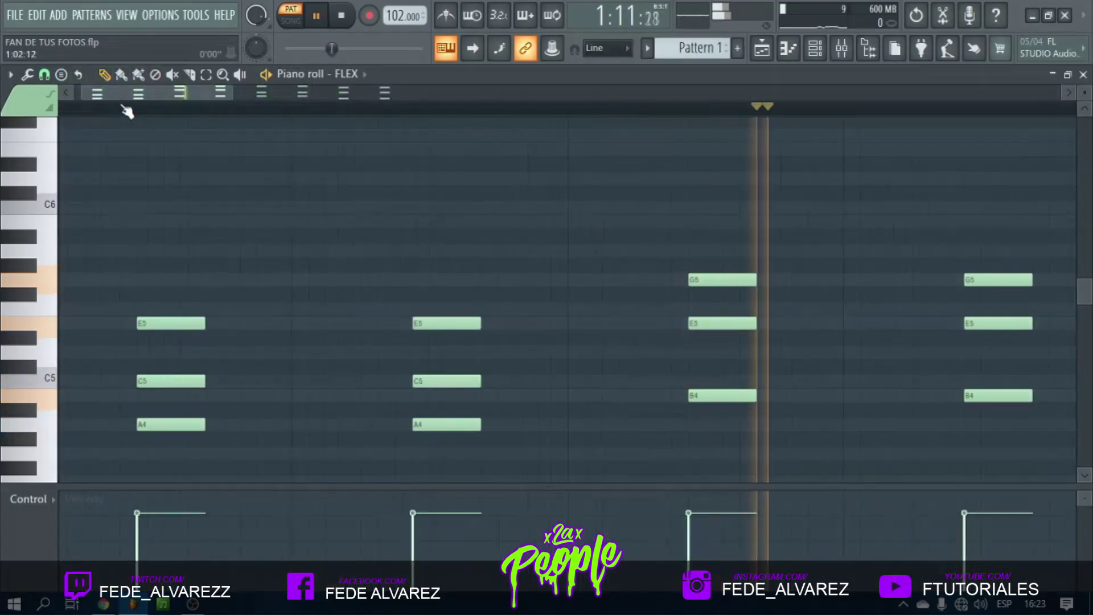
key(space)
drag(272, 461, 108, 312)
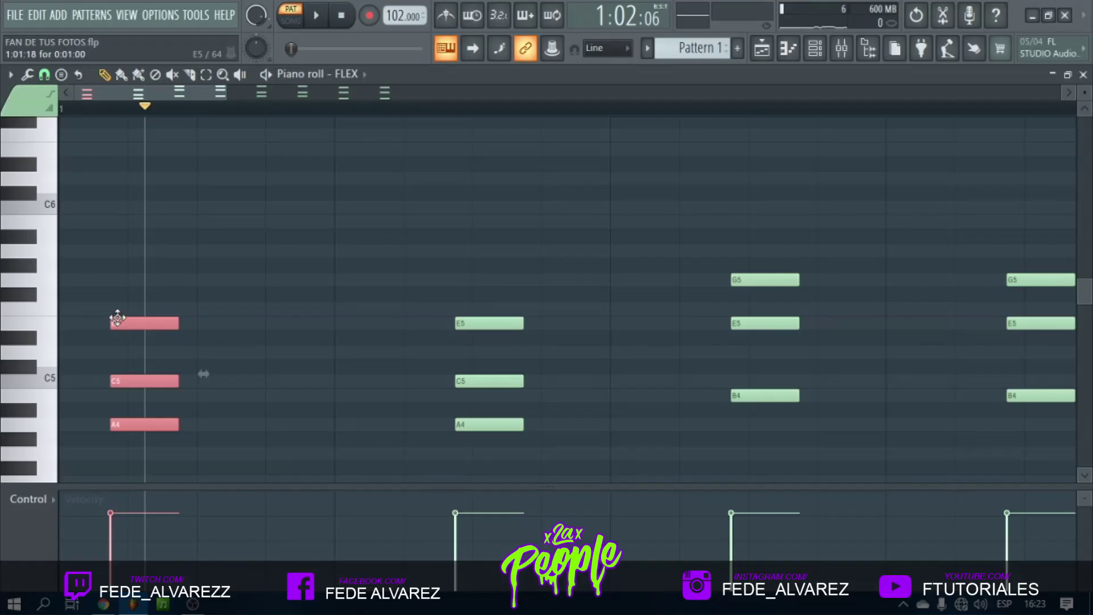
key(ctrl+b)
key(space)
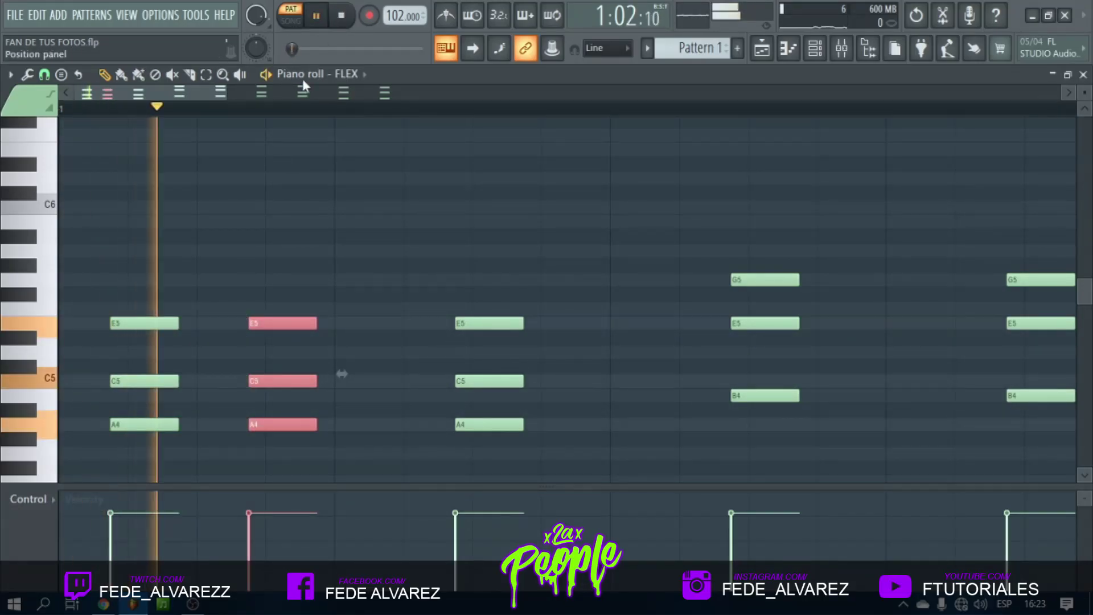
scroll(298, 112, down, 4)
scroll(297, 113, down, 2)
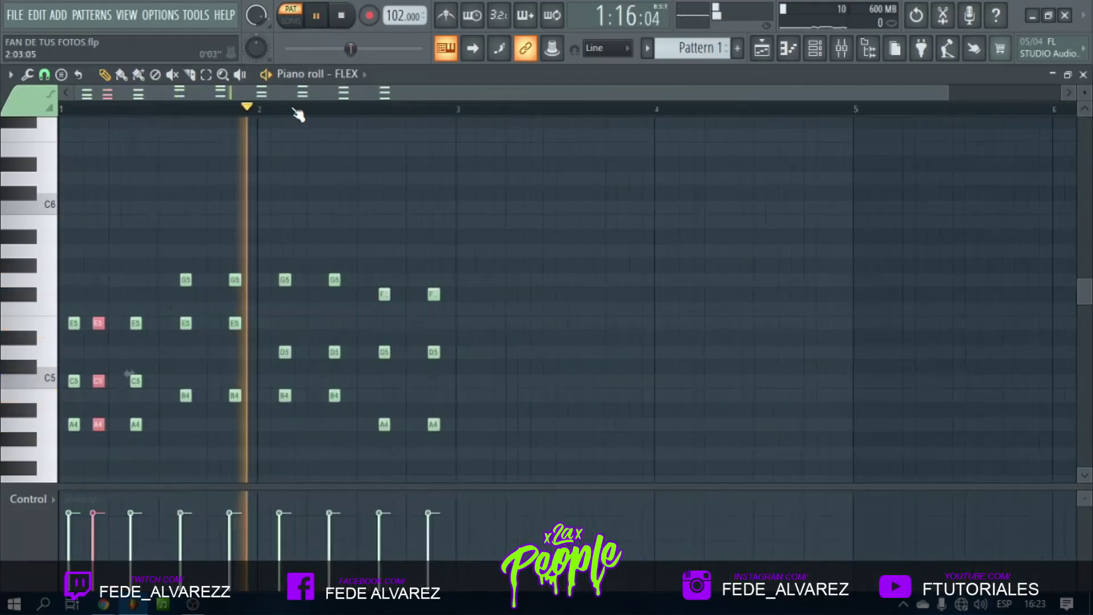
Move the first B4–D5–G5 chord of bar 2 one step earlier and duplicate it two steps later.
scroll(252, 115, up, 4)
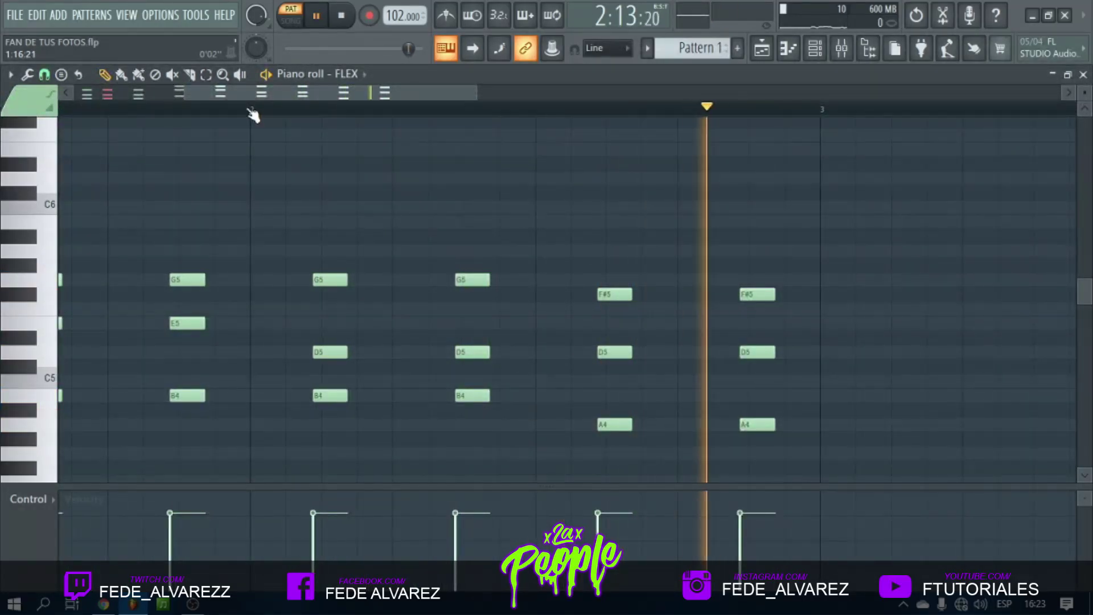
drag(365, 436, 358, 279)
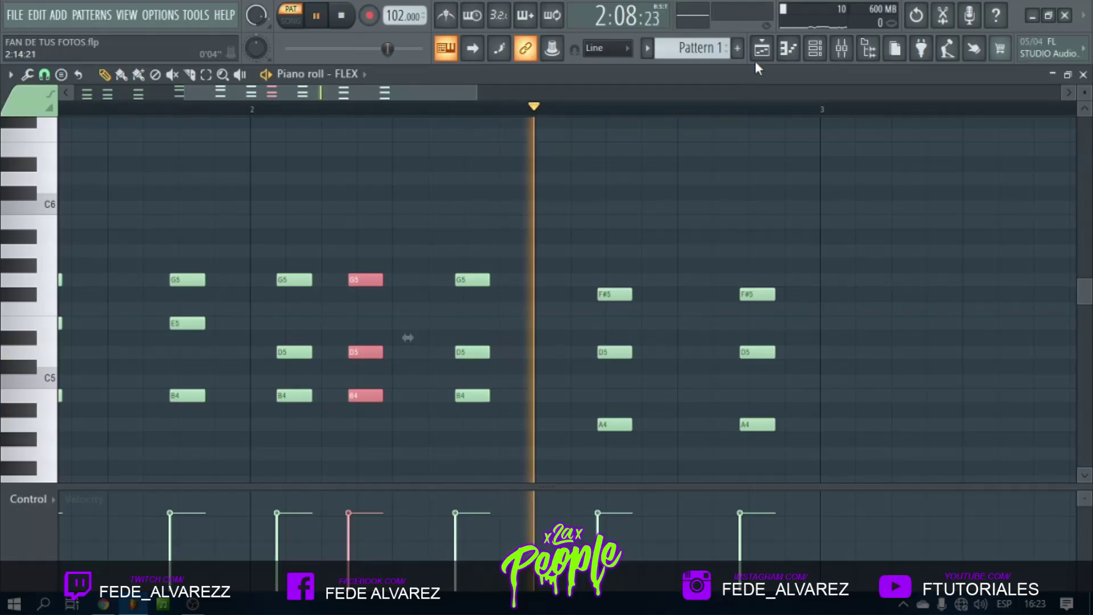
scroll(625, 114, down, 4)
key(space)
Try all Pattern 1 chords one octave higher during playback and shift them back down.
drag(464, 456, 17, 233)
key(ctrl+Up)
key(space)
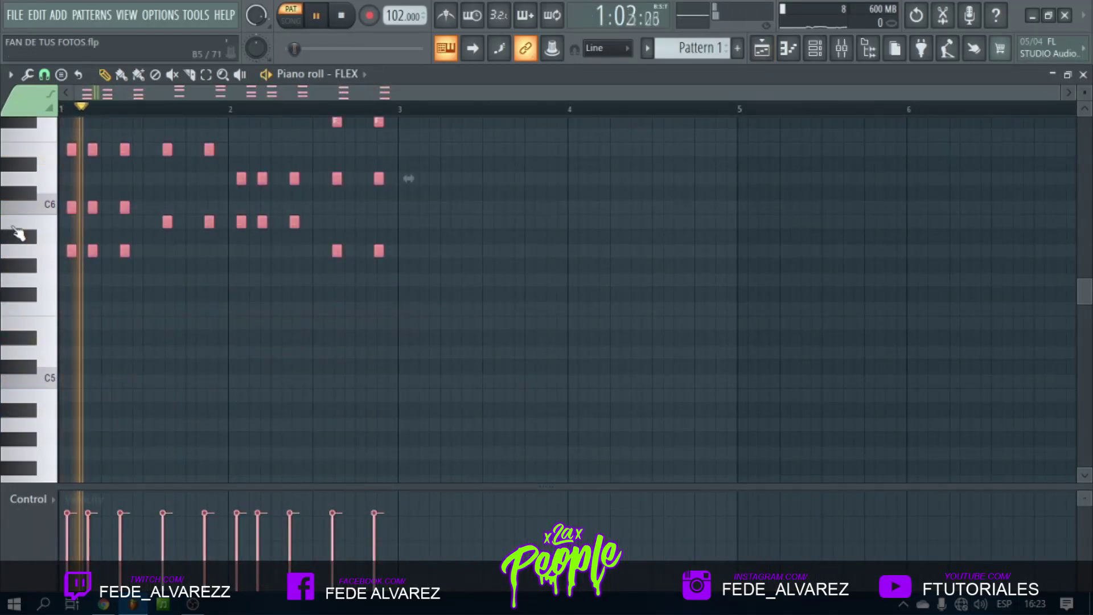
key(ctrl+Down)
key(space)
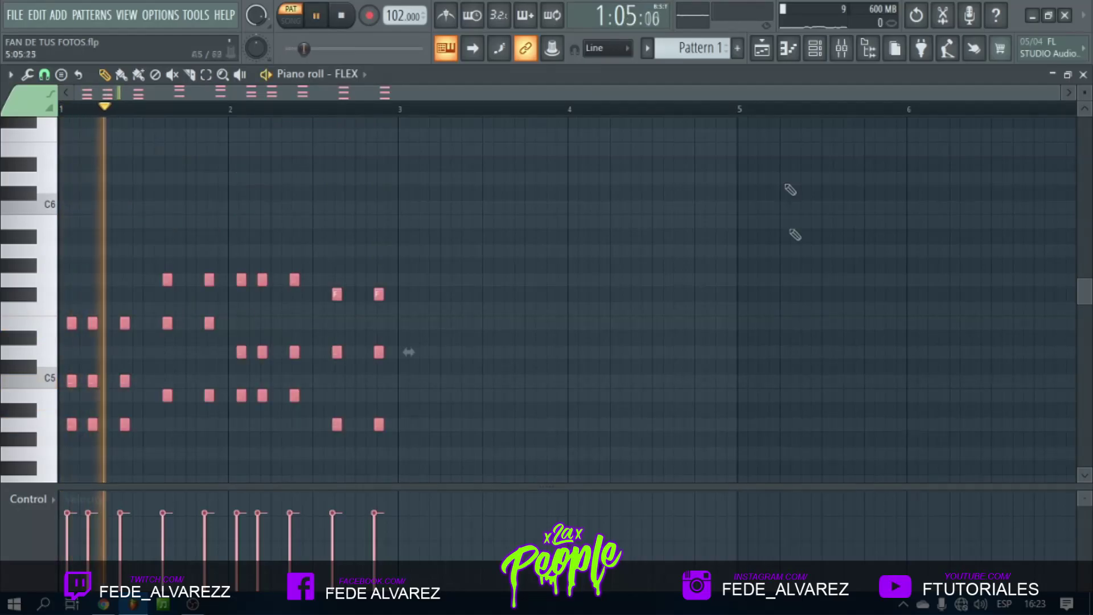
Return to the playlist, unmute the acapella on Track 2 and play the song from shortly before bar 4.
click(814, 50)
key(space)
click(761, 50)
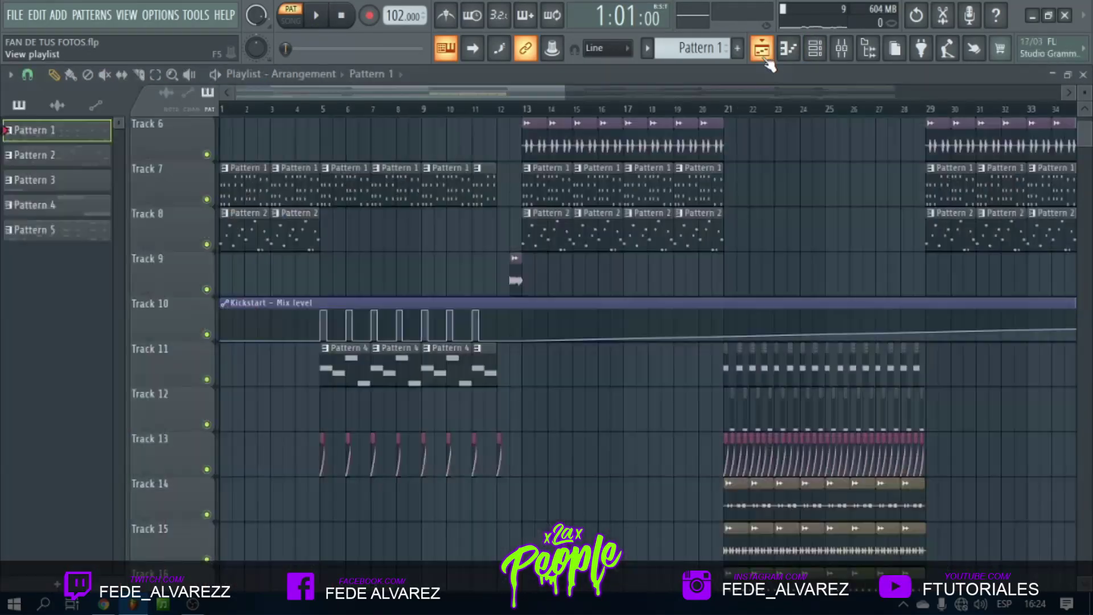
scroll(364, 220, up, 5)
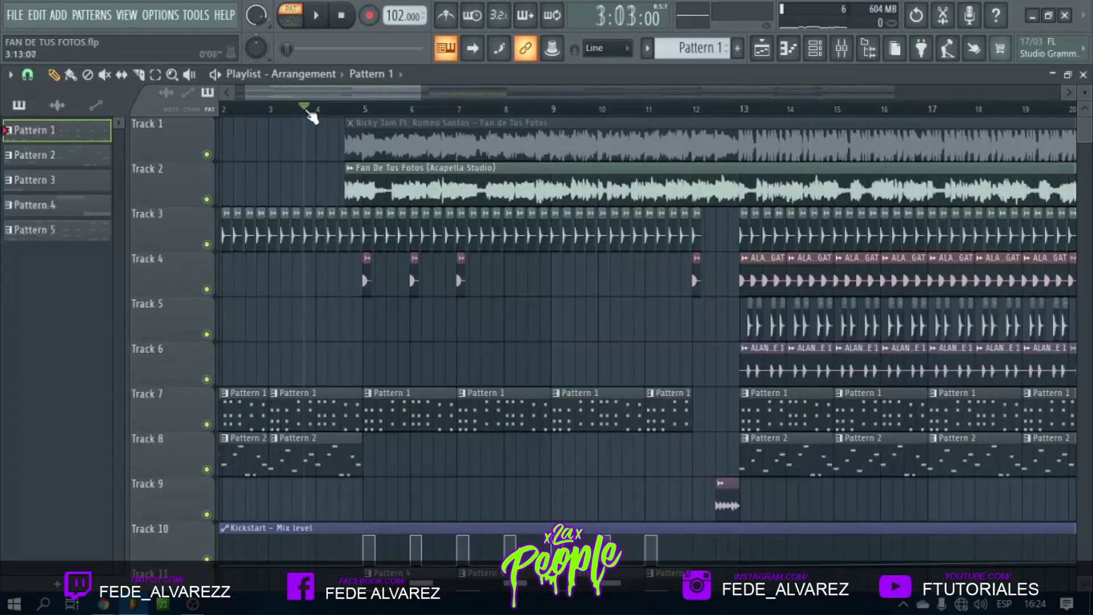
double_click(307, 110)
scroll(338, 118, up, 3)
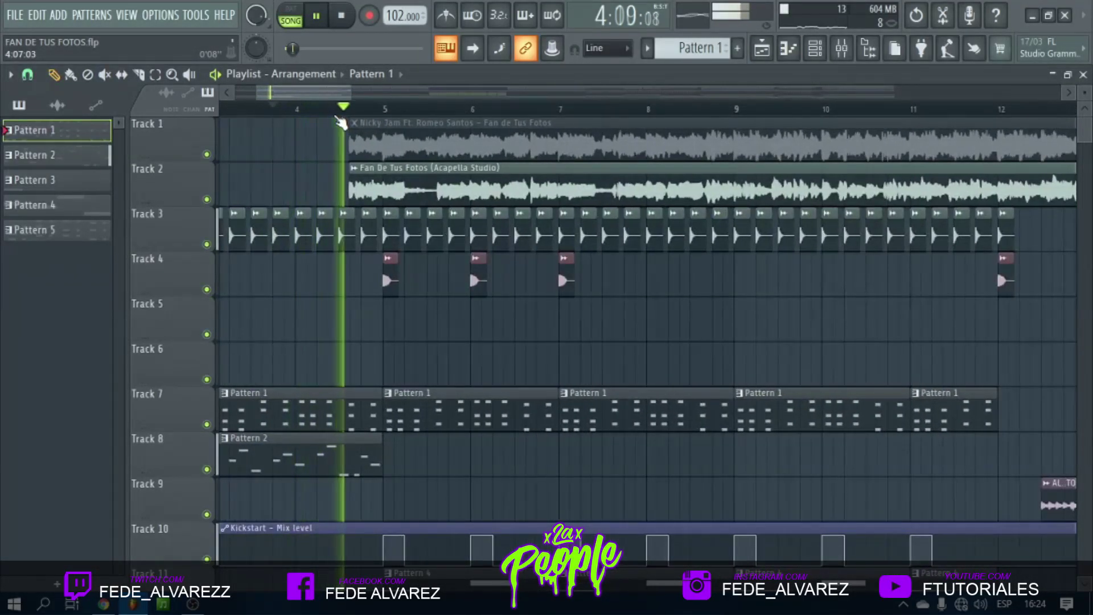
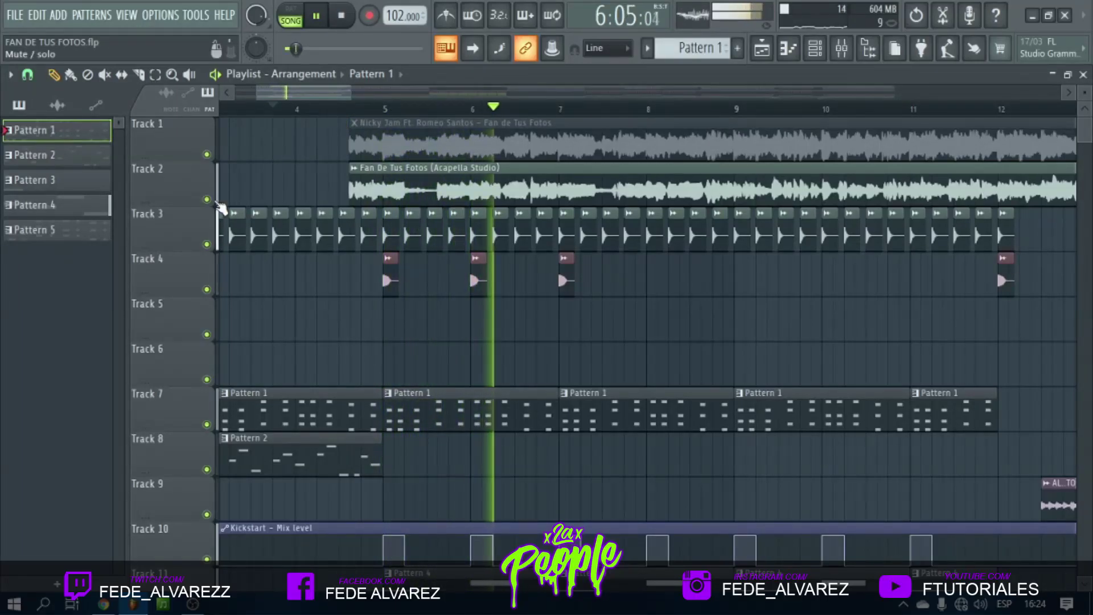
Solo the acapella on Track 2 and lower the volume of its mixer channel, Insert 5.
click(841, 48)
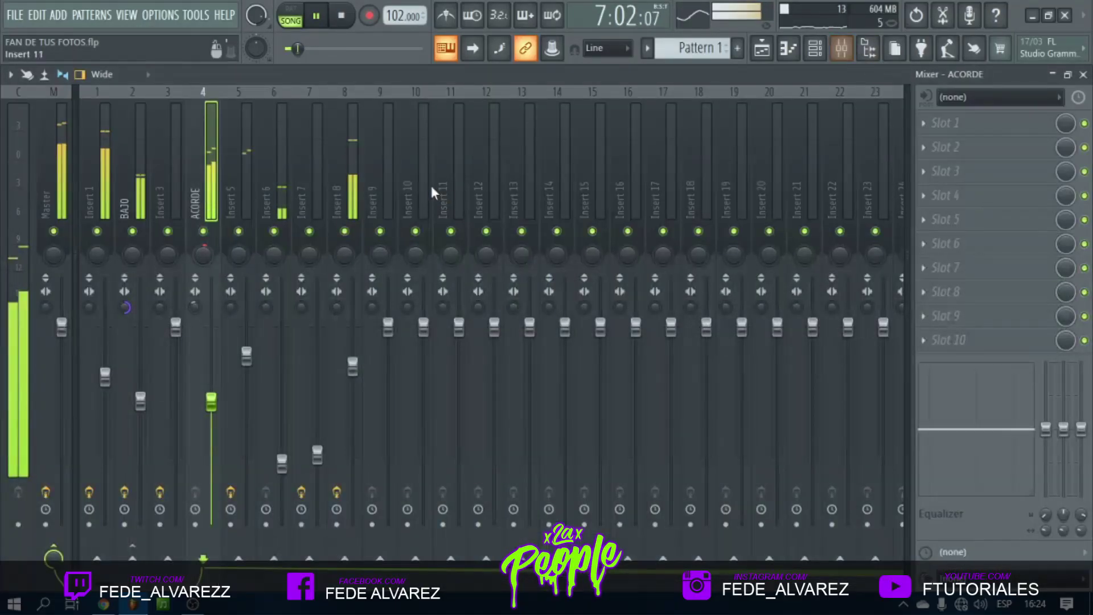
key(space)
click(761, 48)
right_click(207, 199)
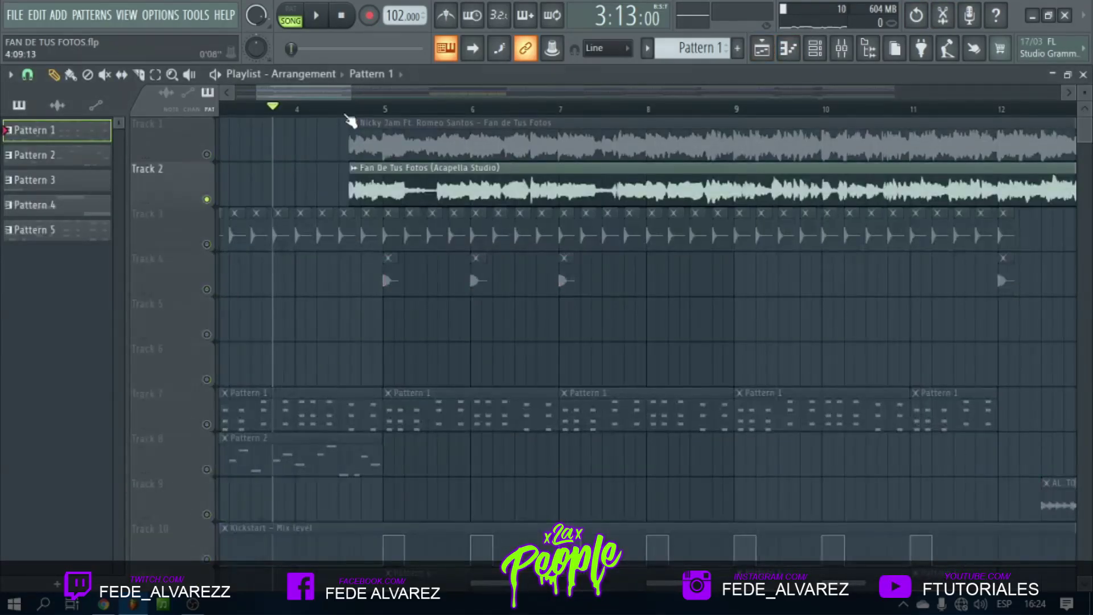
key(F9)
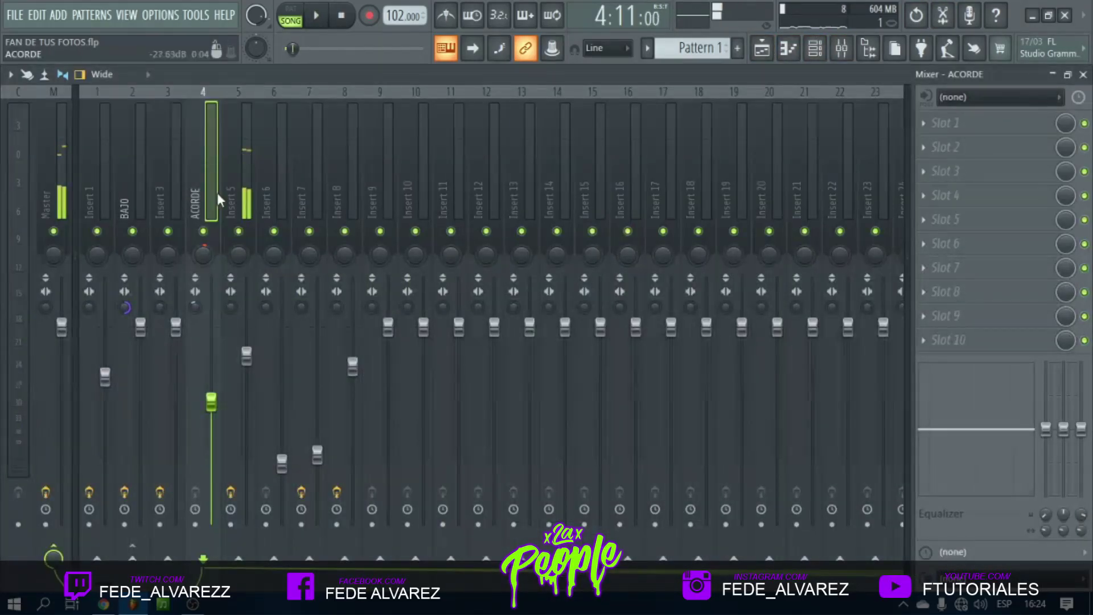
click(253, 195)
key(space)
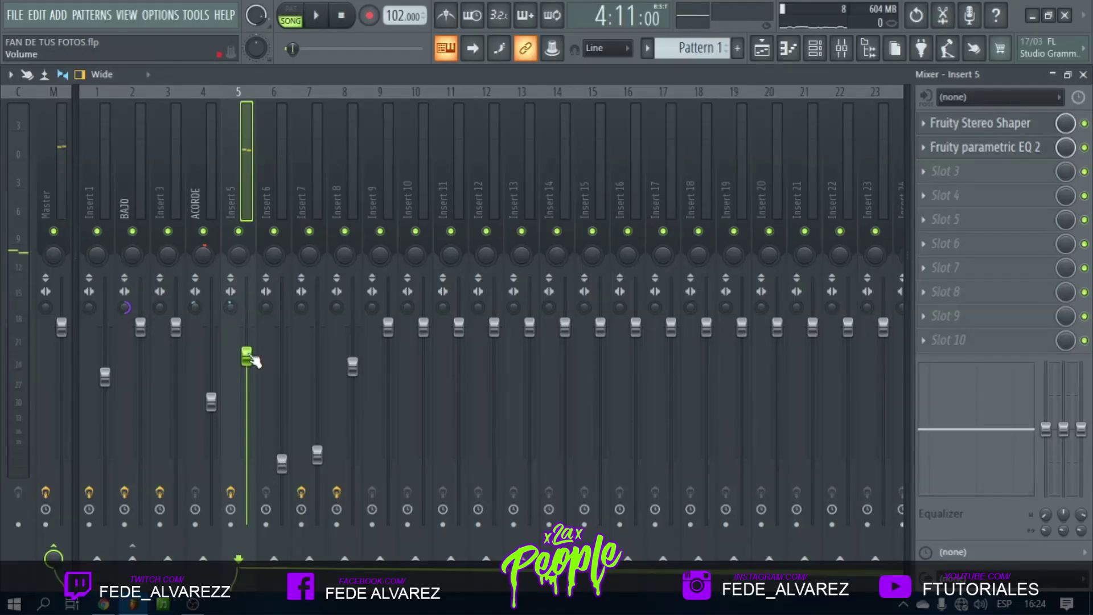
drag(247, 381, 251, 389)
Solo the kick on Track 4, play it from bar 5 and slightly lower the volume of Insert 1.
key(space)
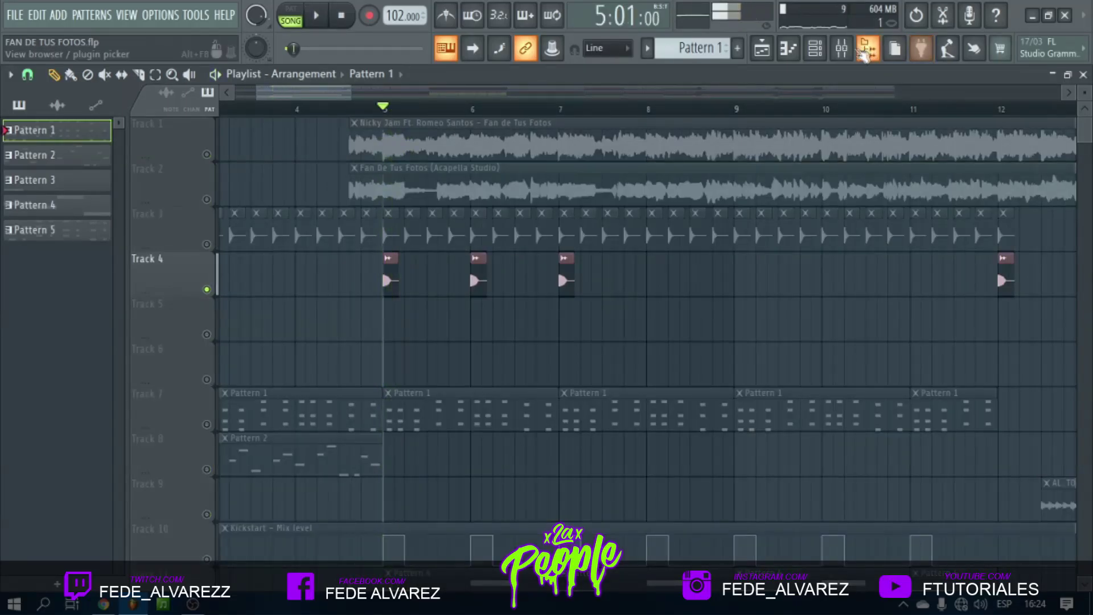
click(843, 50)
key(space)
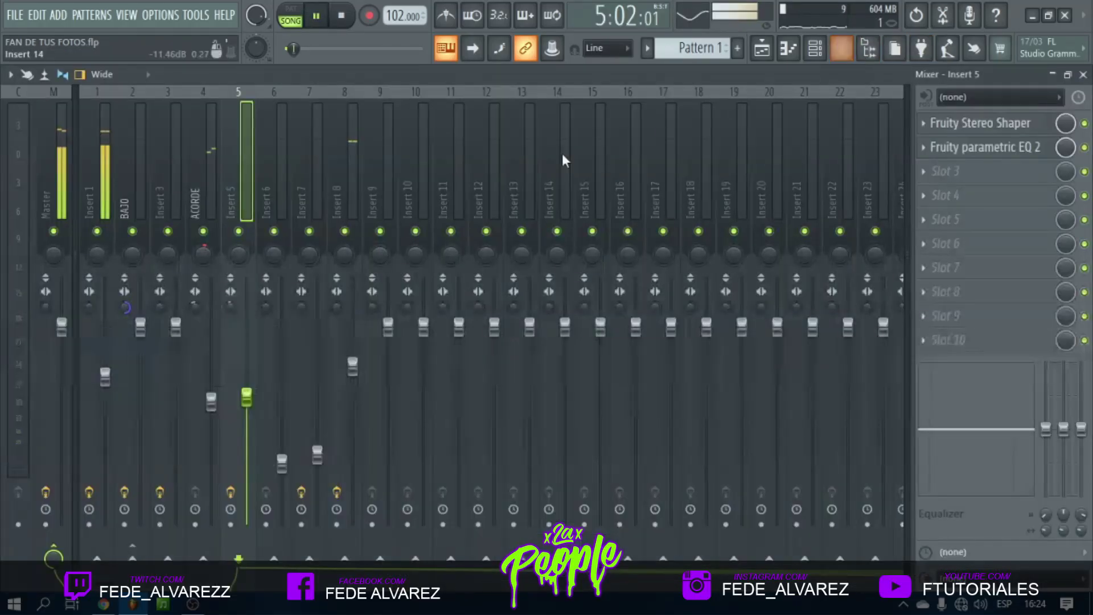
click(105, 180)
key(space)
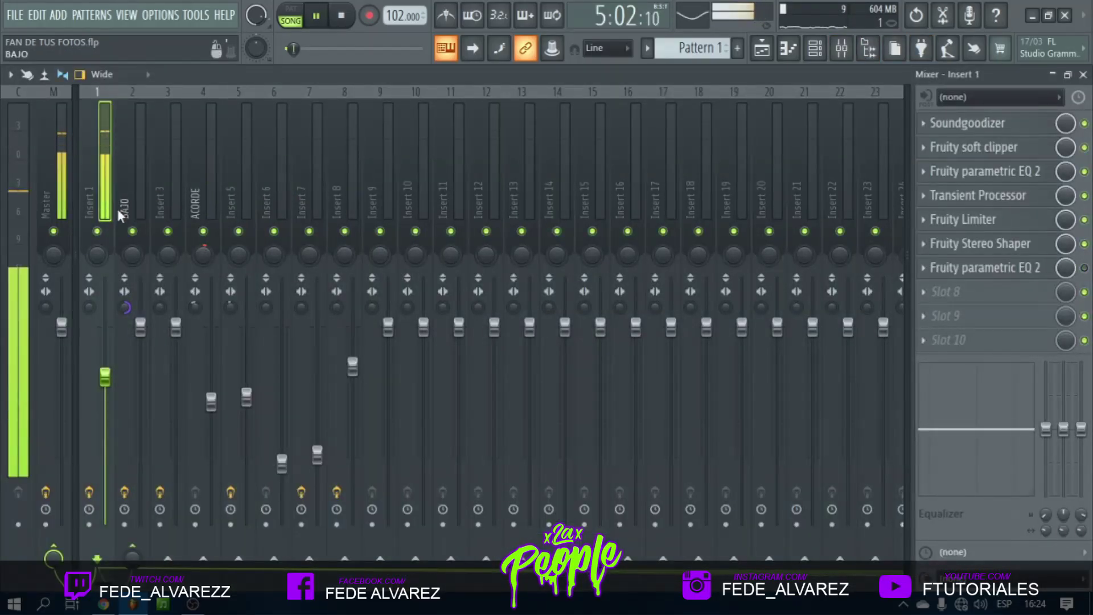
key(space)
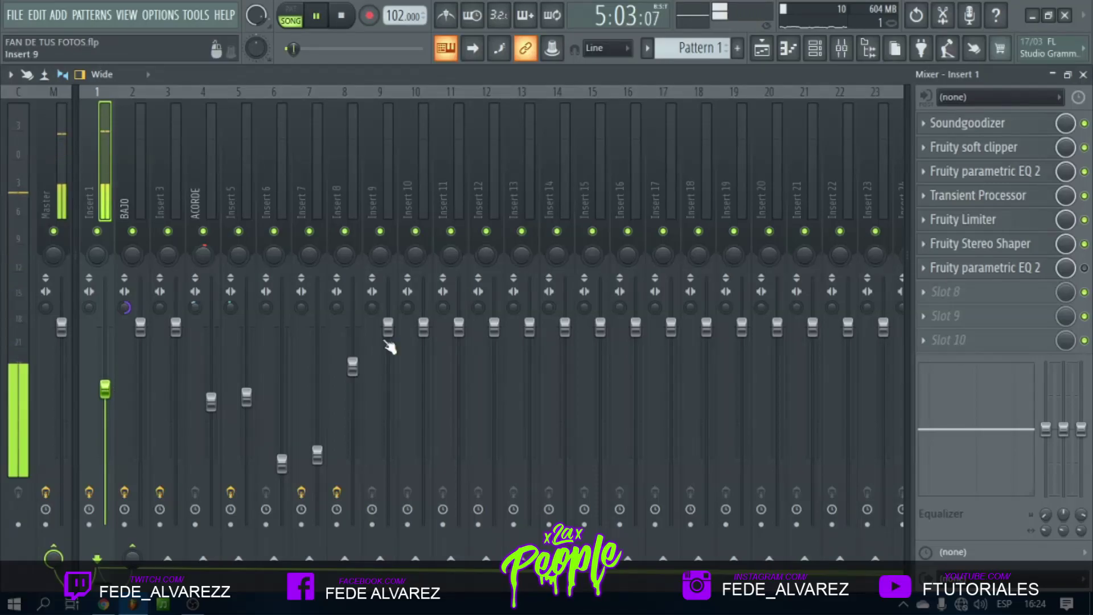
Inspect the Soundgoodizer and Fruity soft clipper effects on Insert 1 while listening to the kick.
click(959, 124)
key(space)
key(space)
click(975, 149)
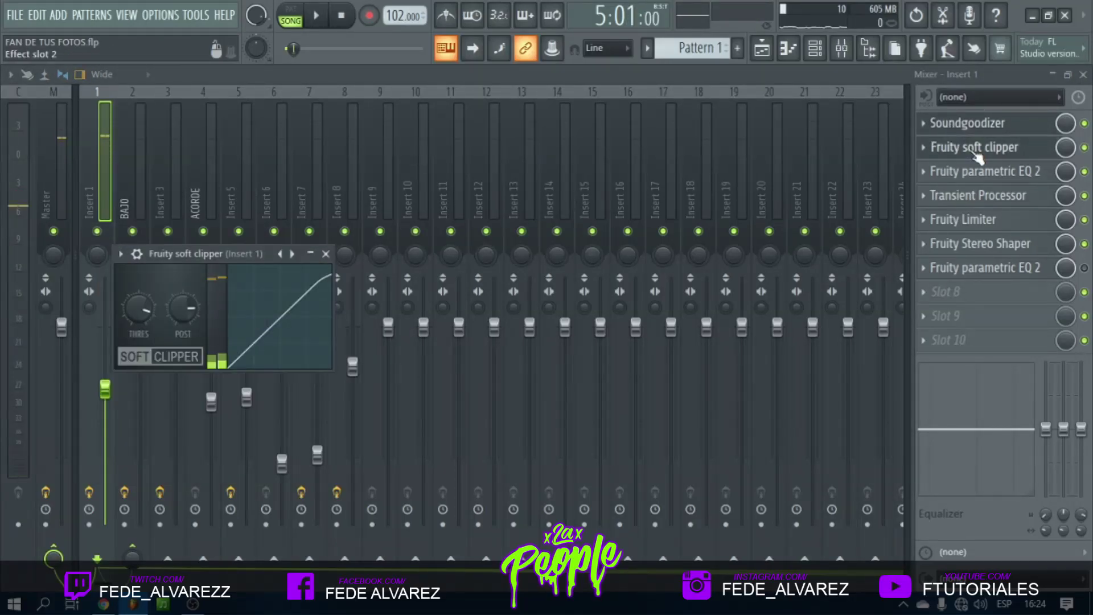
Inspect Insert 1's effects from the first Parametric EQ 2 through the Transient Processor, Limiter, Stereo Shaper and last EQ during playback.
click(1002, 172)
key(space)
click(1002, 196)
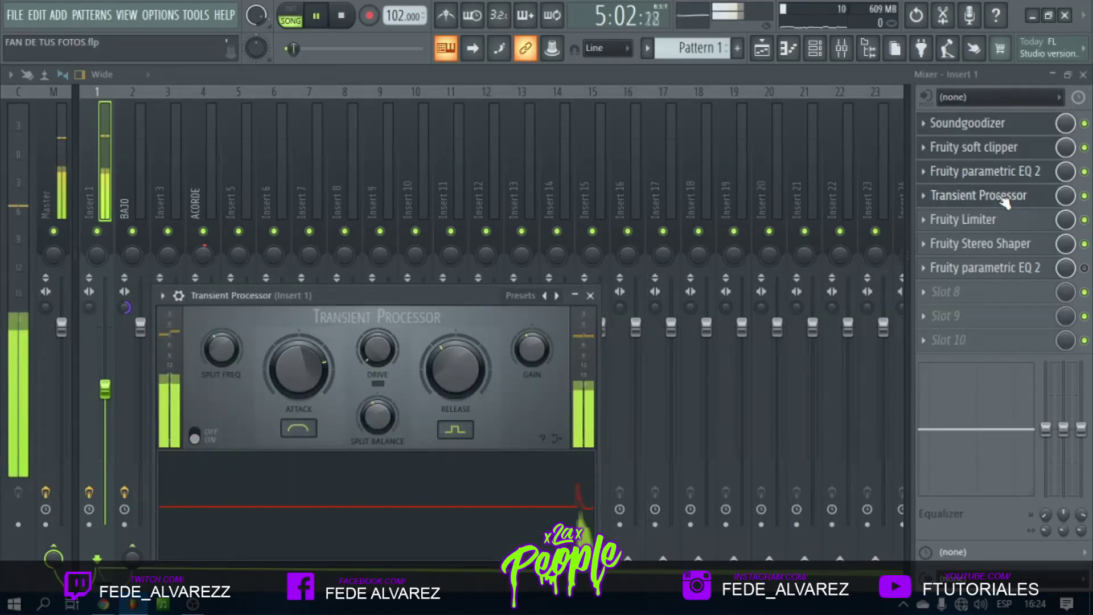
click(996, 220)
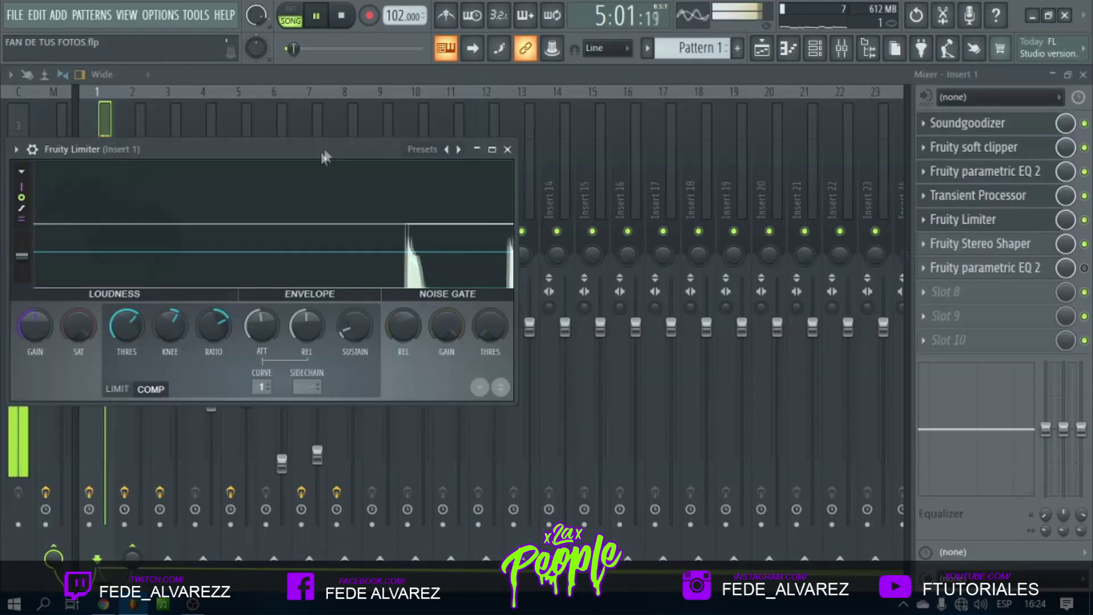
click(975, 245)
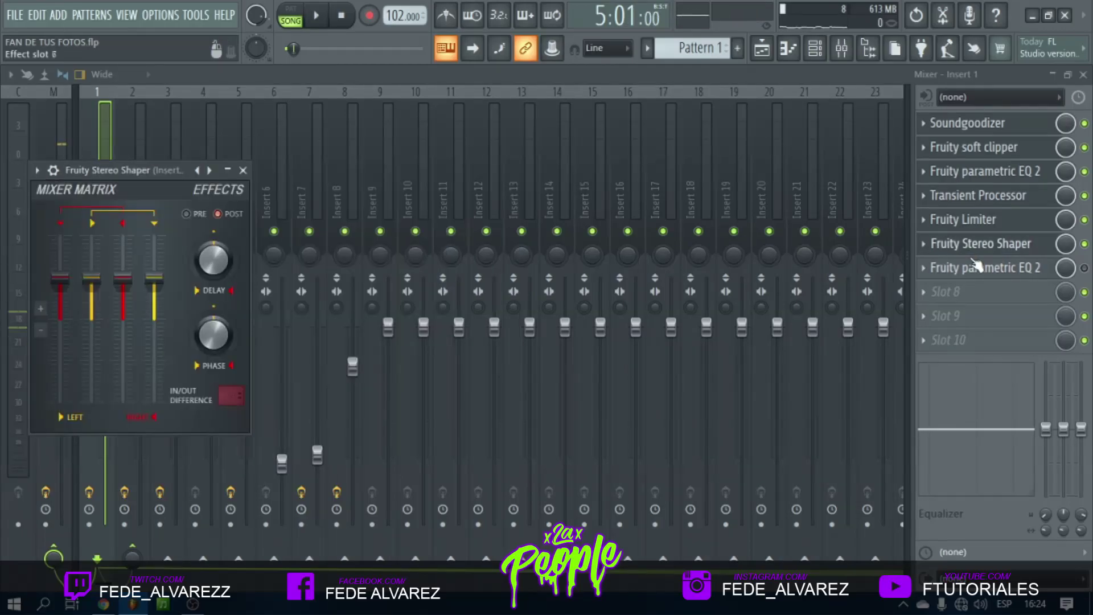
click(979, 270)
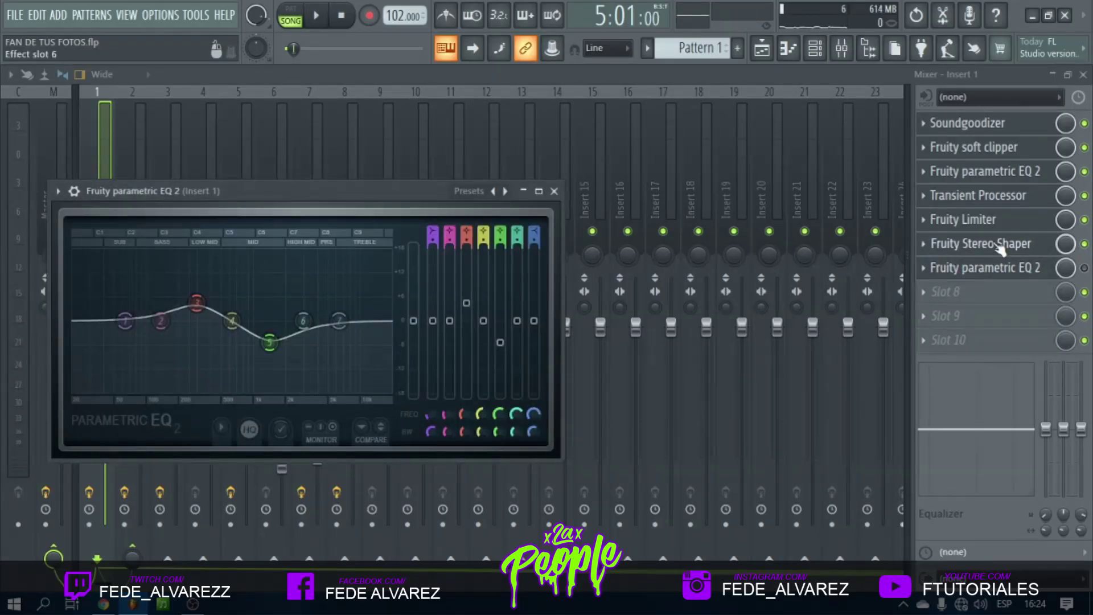
Remove the Fruity Stereo Shaper from Insert 1 and move the Fruity Limiter up to the first effect slot.
right_click(943, 246)
click(934, 90)
click(625, 352)
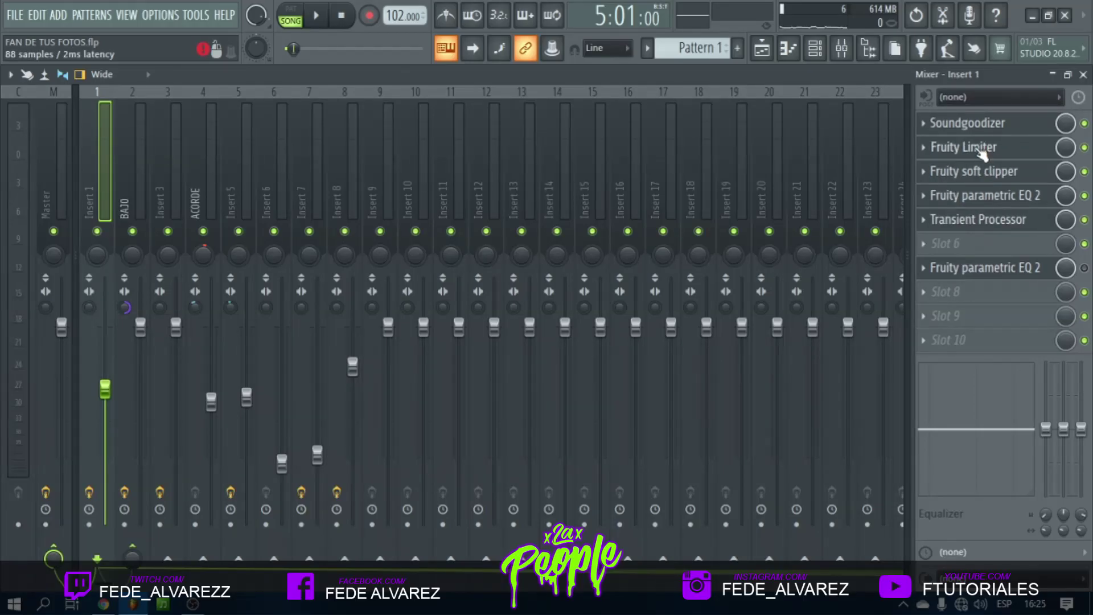
click(981, 126)
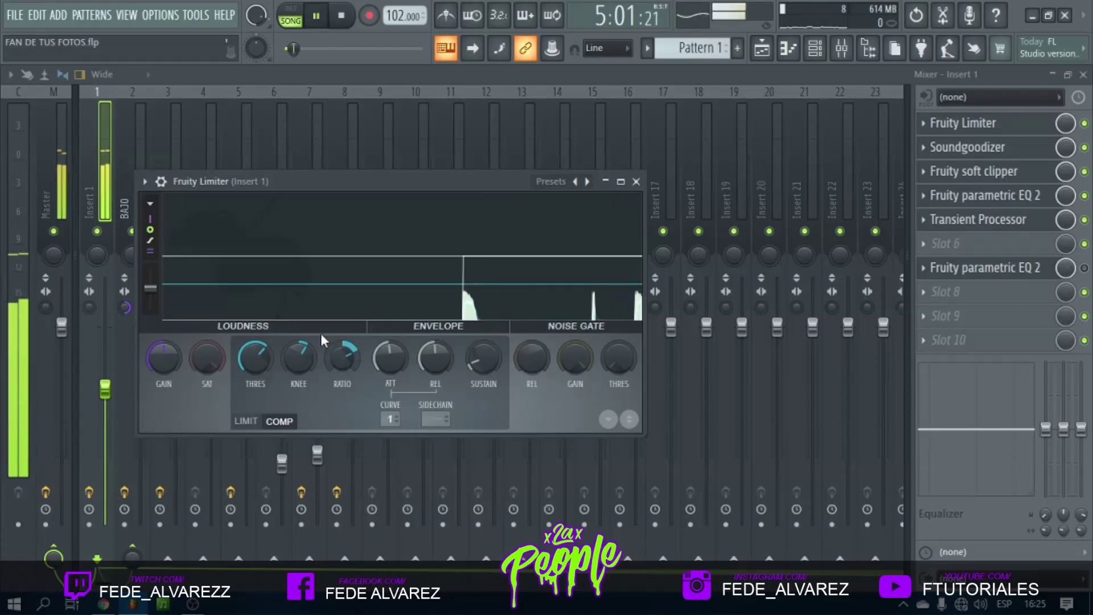
Lower the compressor threshold of Insert 1's Fruity Limiter to about -16.5 dB and raise its ratio.
drag(255, 358, 255, 368)
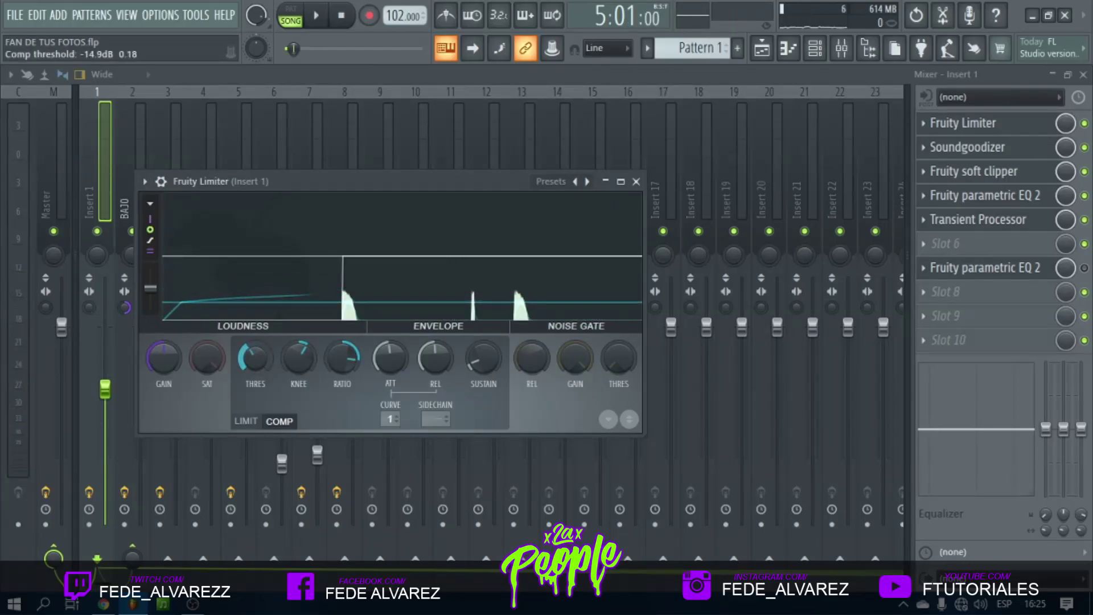
key(space)
drag(263, 363, 263, 376)
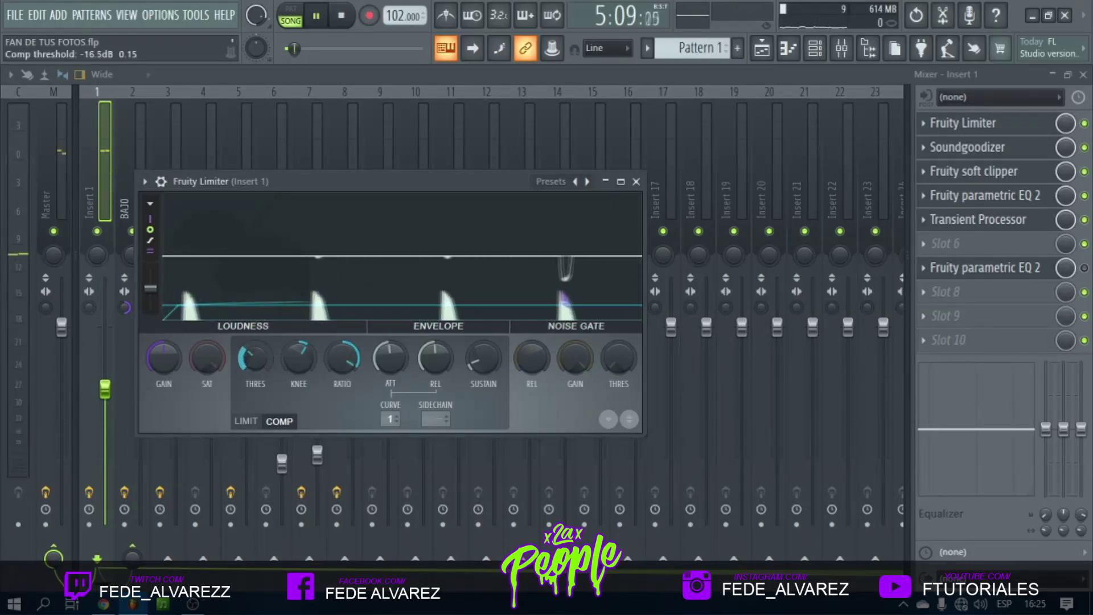
Shorten the limiter's compressor attack and reduce its release to about 8.19 ms, auditioning the sound.
drag(393, 362, 393, 368)
drag(440, 363, 439, 374)
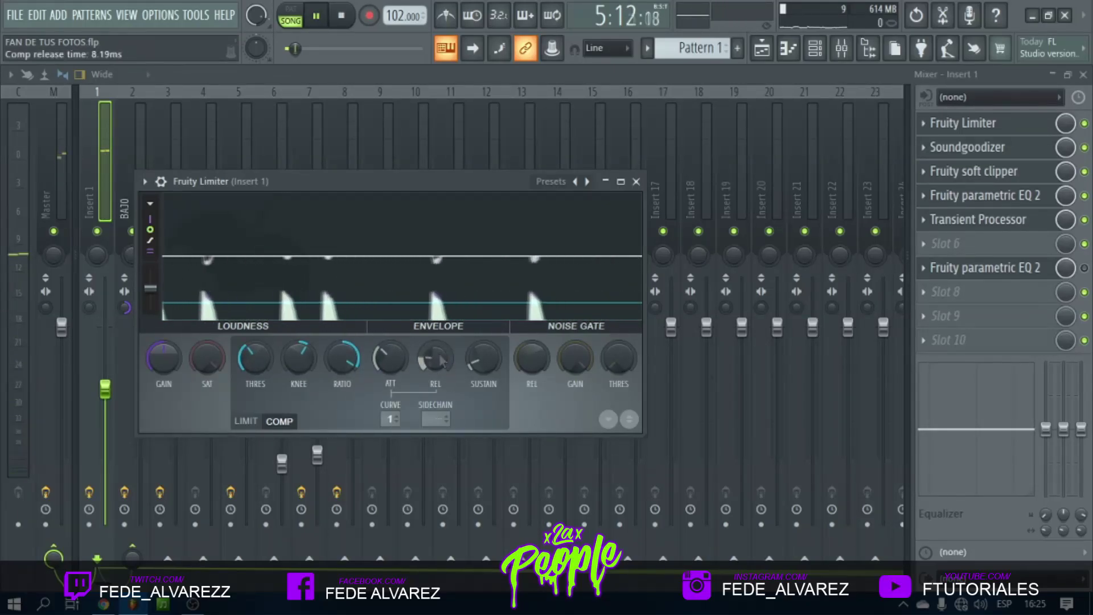
key(space)
key(space)
Bring the limiter's compressor release back up to a longer time and audition the change.
right_click(424, 361)
click(463, 371)
key(space)
key(space)
key(space)
key(space)
Shorten the limiter's compressor attack further, compare it over repeated playback and close the limiter.
drag(382, 359, 381, 369)
key(space)
key(space)
key(space)
key(space)
key(space)
key(space)
key(space)
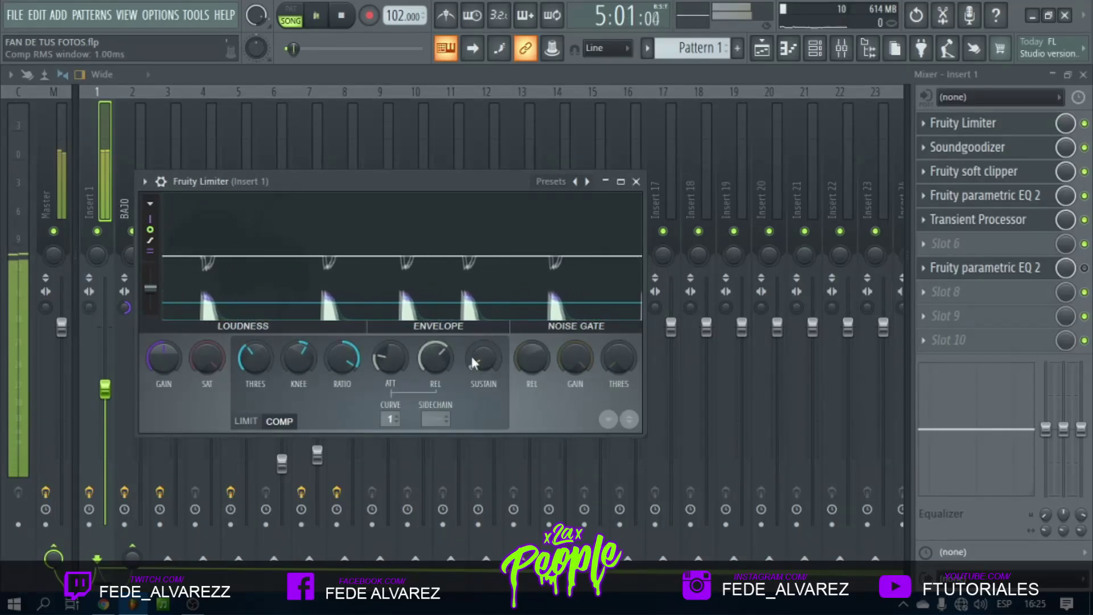
key(space)
key(space)
key(space)
click(637, 181)
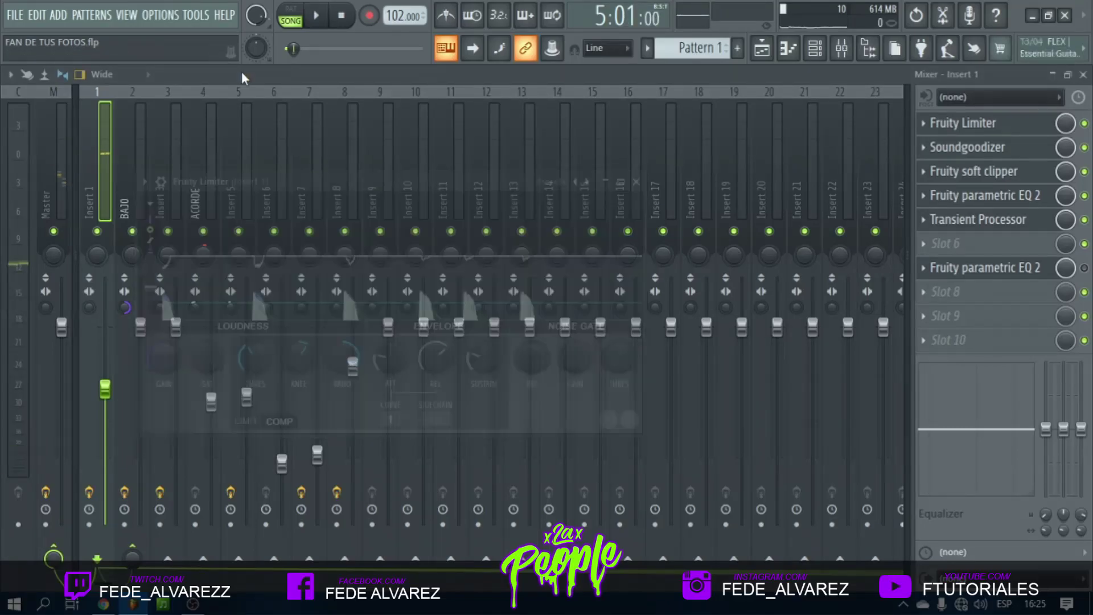
Audition Insert 1 and examine the low-cut and low-pass curve of its Fruity Parametric EQ 2.
key(space)
key(space)
click(984, 267)
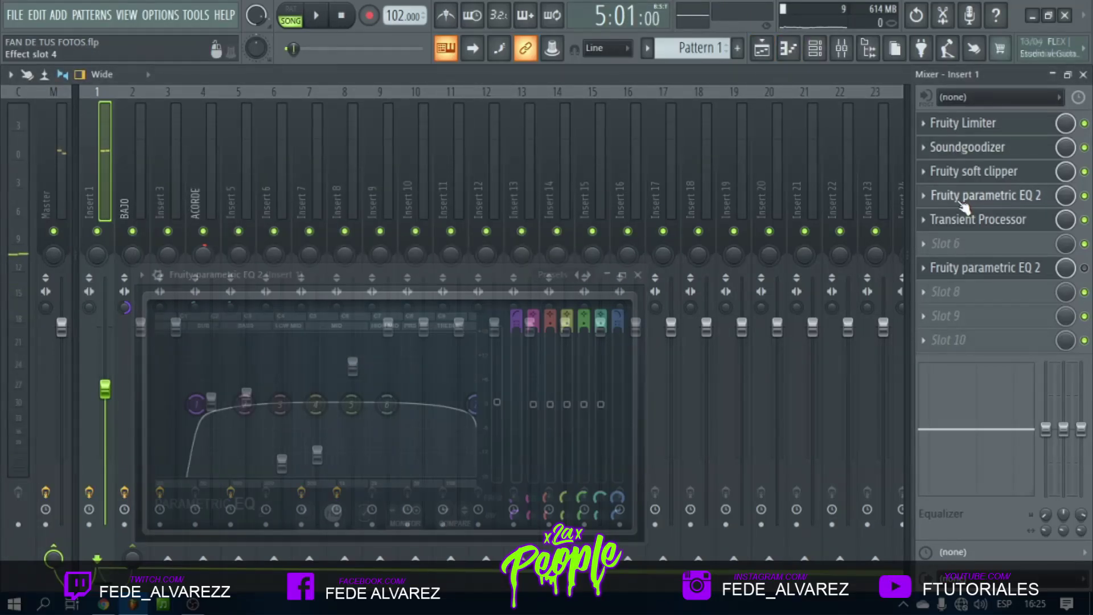
key(space)
key(space)
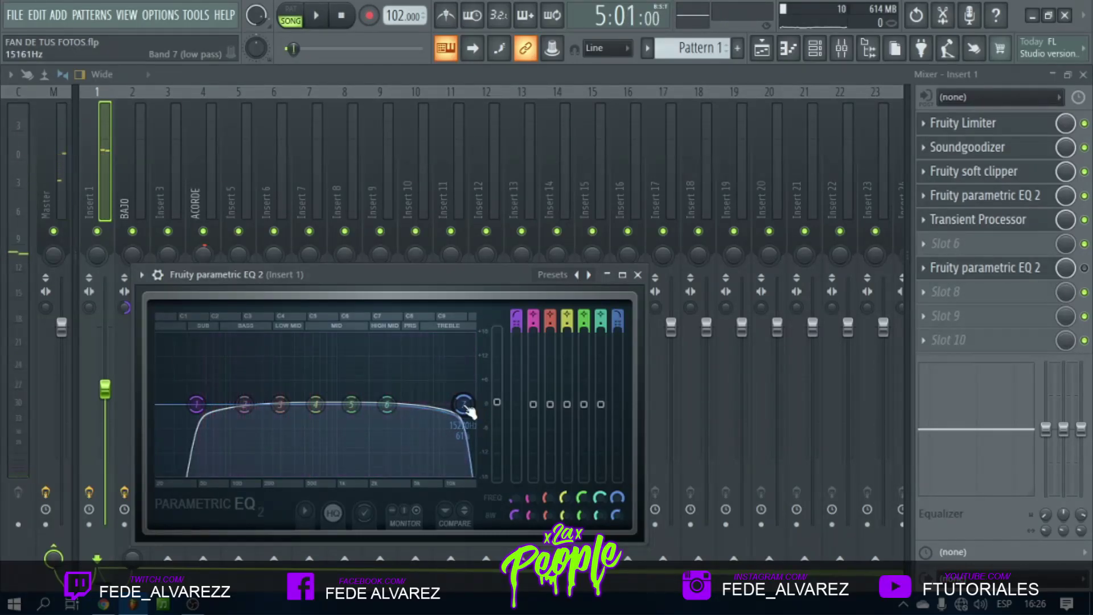
Unsolo Track 4 in the playlist and mute the acapella on Track 2 while checking playback.
key(F5)
right_click(207, 289)
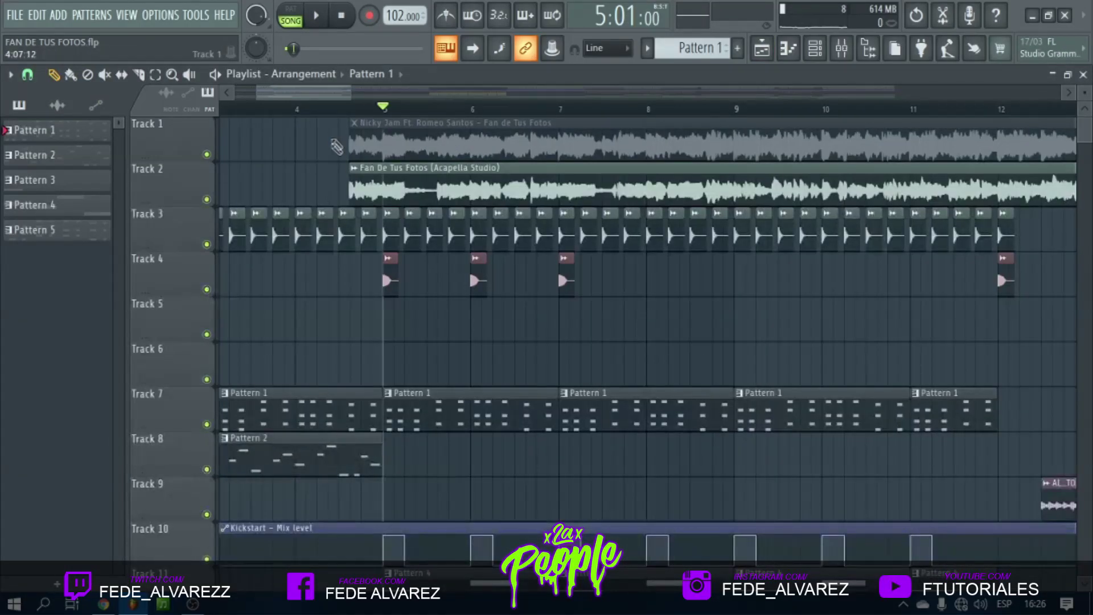
scroll(355, 115, up, 3)
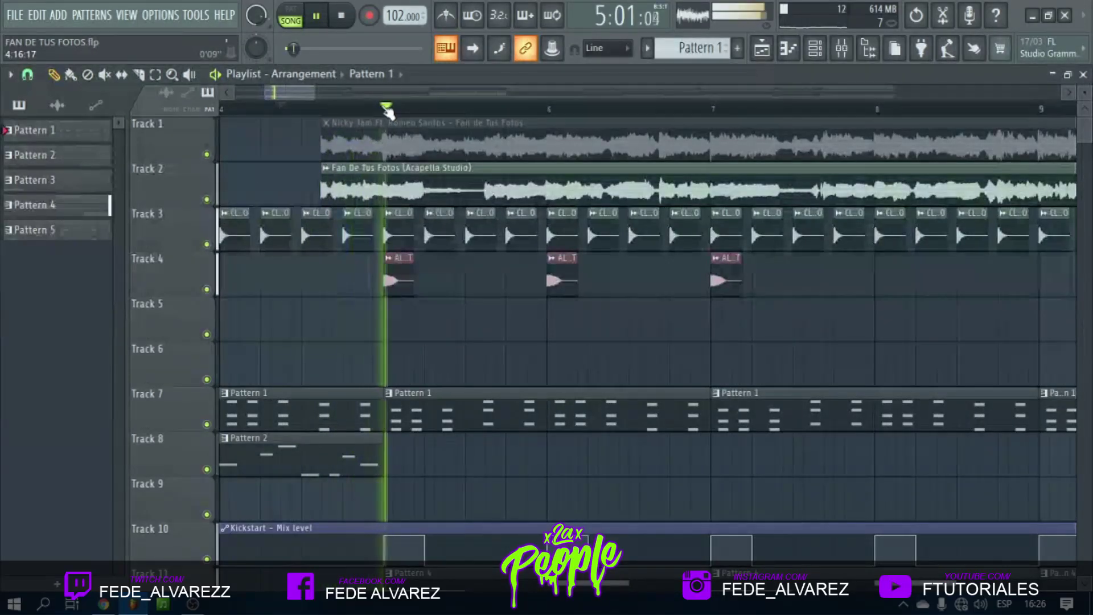
click(206, 199)
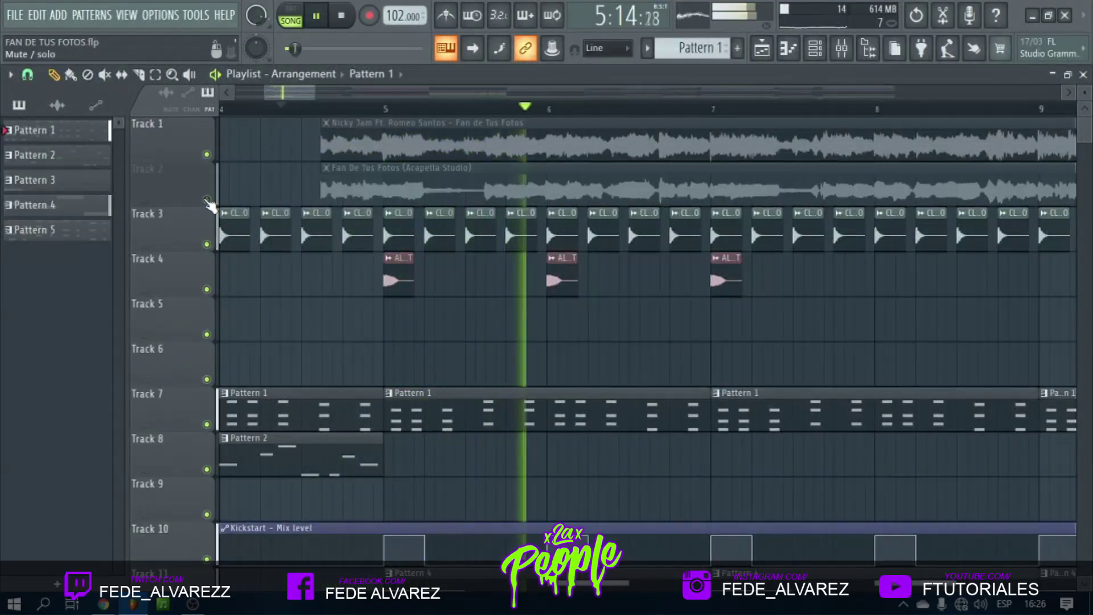
key(space)
Solo Track 3 and lower the volume fader of Insert 8 in the mixer.
right_click(215, 245)
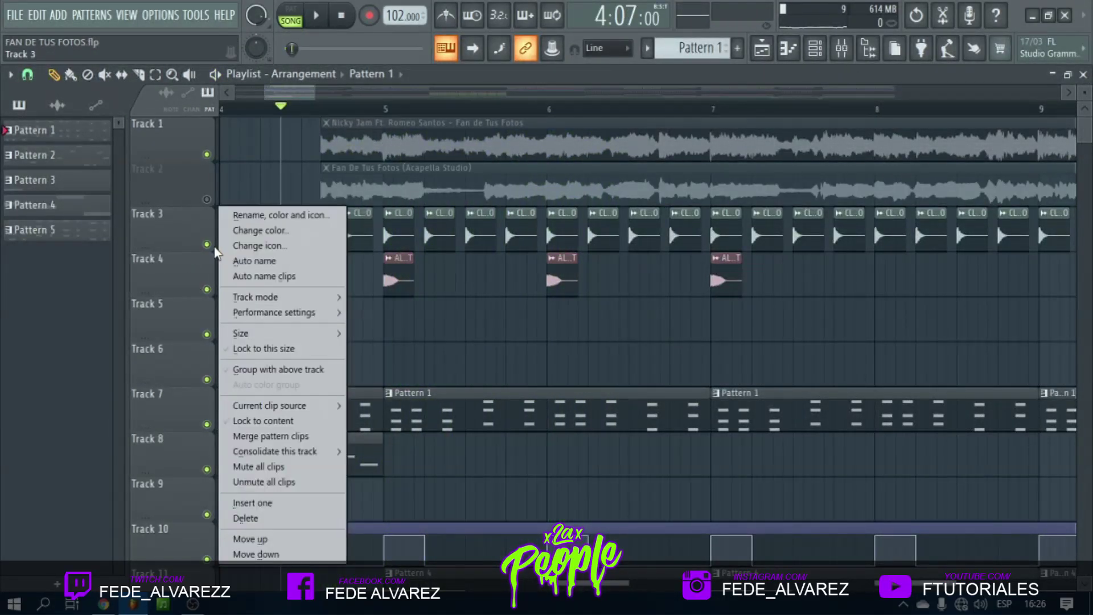
right_click(211, 245)
key(space)
click(841, 48)
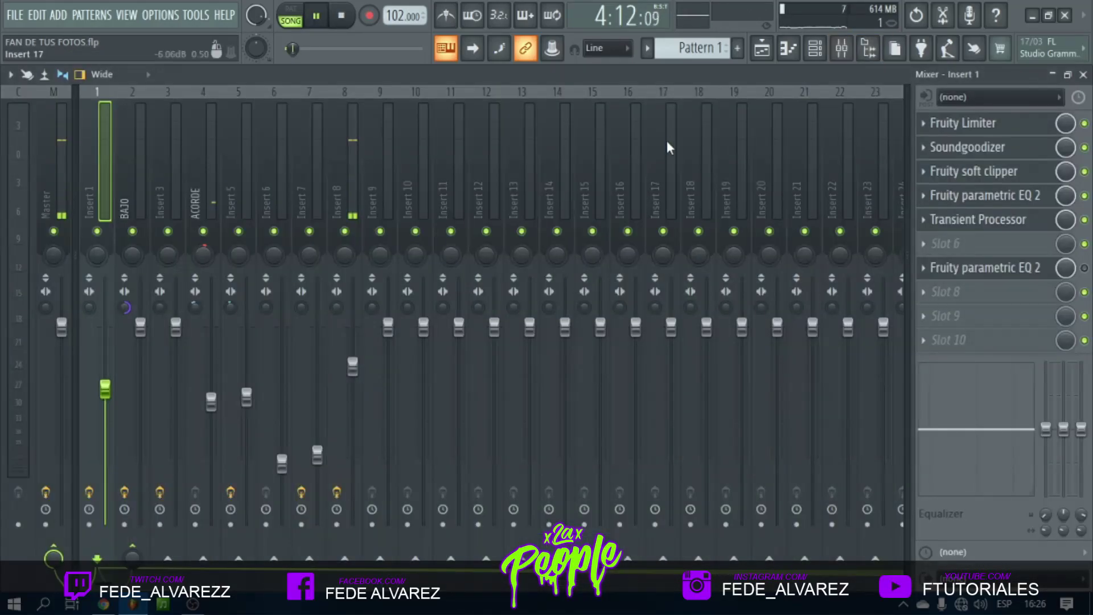
drag(340, 371, 340, 383)
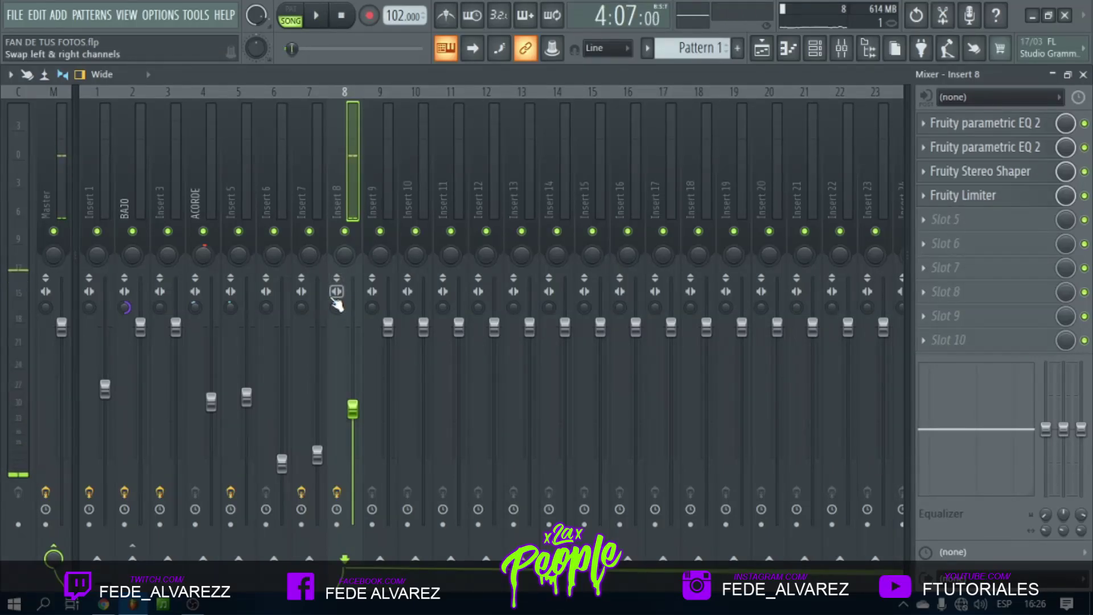
Turn Insert 1's stereo separation to match the BAJO channel and unsolo Track 3 in the playlist.
click(100, 309)
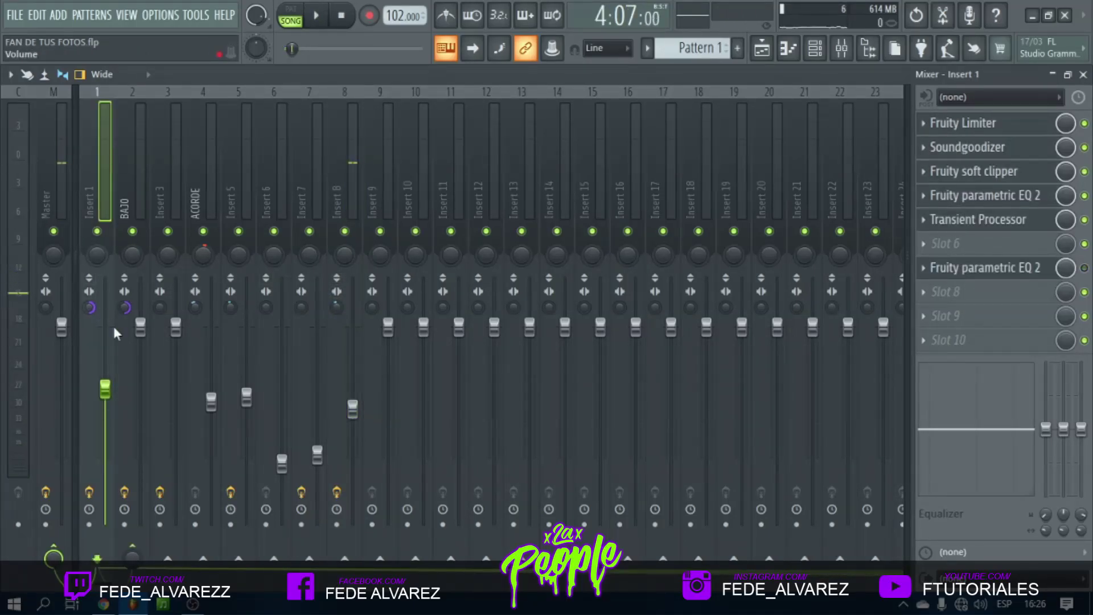
click(761, 49)
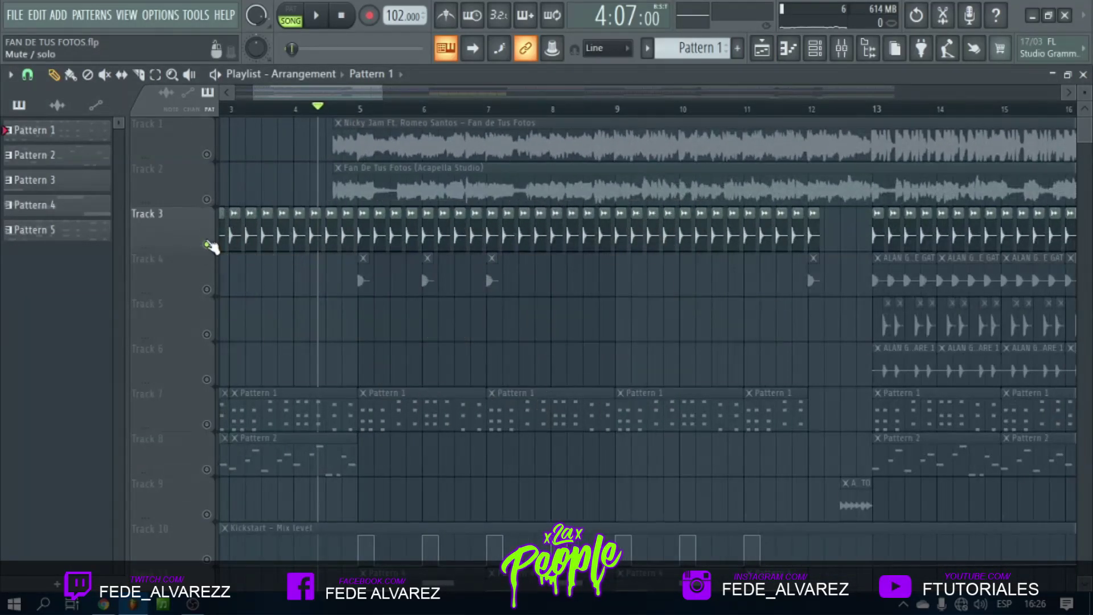
right_click(206, 244)
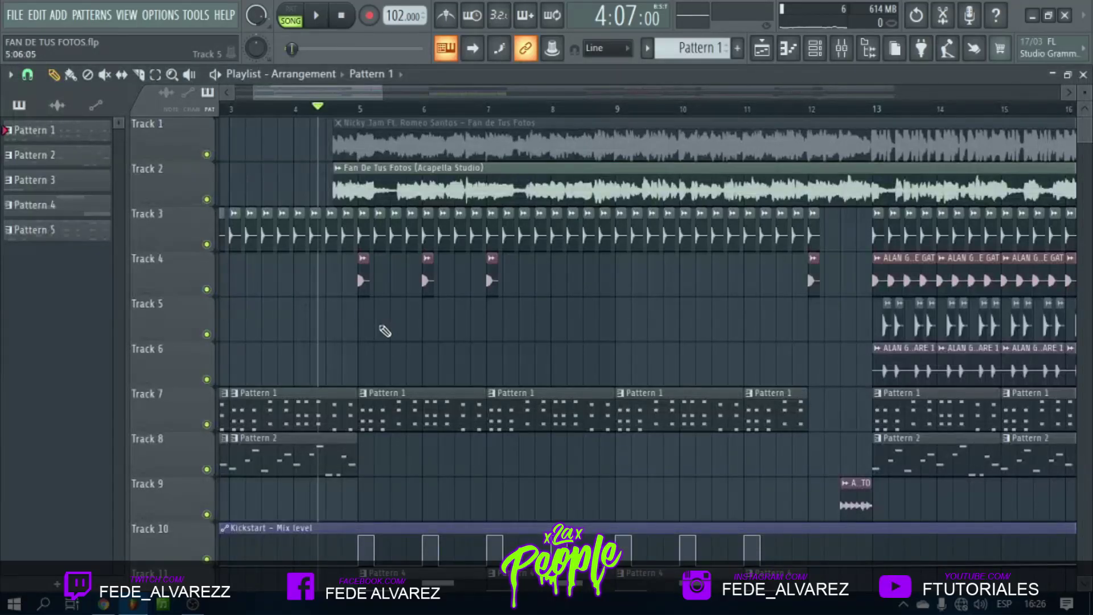
Solo and play the guiro loops on Track 19, and check their mixer channel by selecting Insert 6.
scroll(387, 330, down, 10)
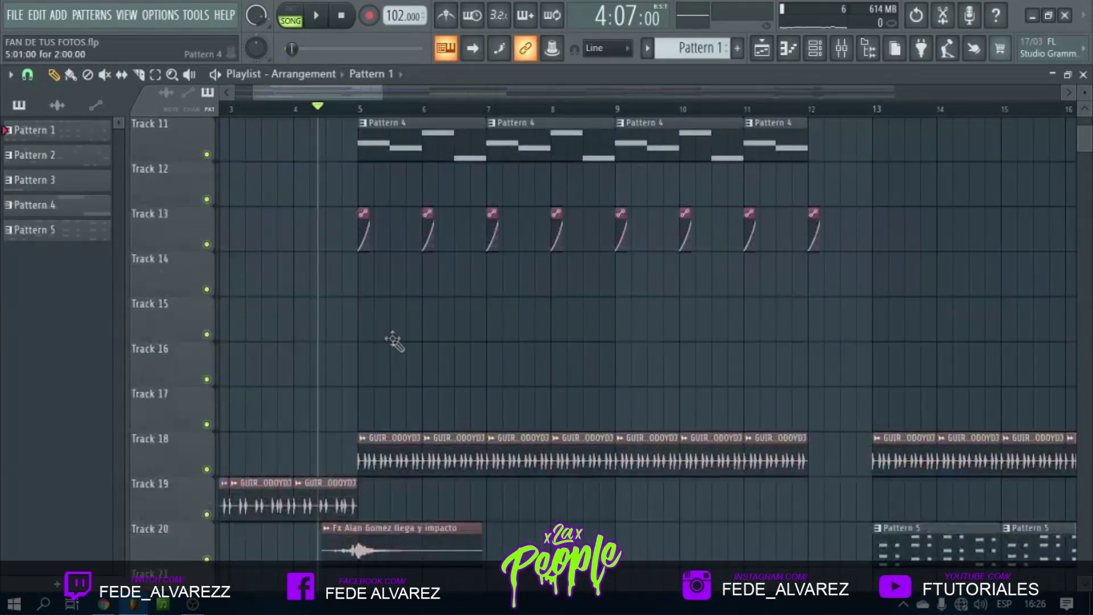
scroll(304, 112, down, 4)
scroll(304, 111, up, 4)
drag(292, 94, 259, 96)
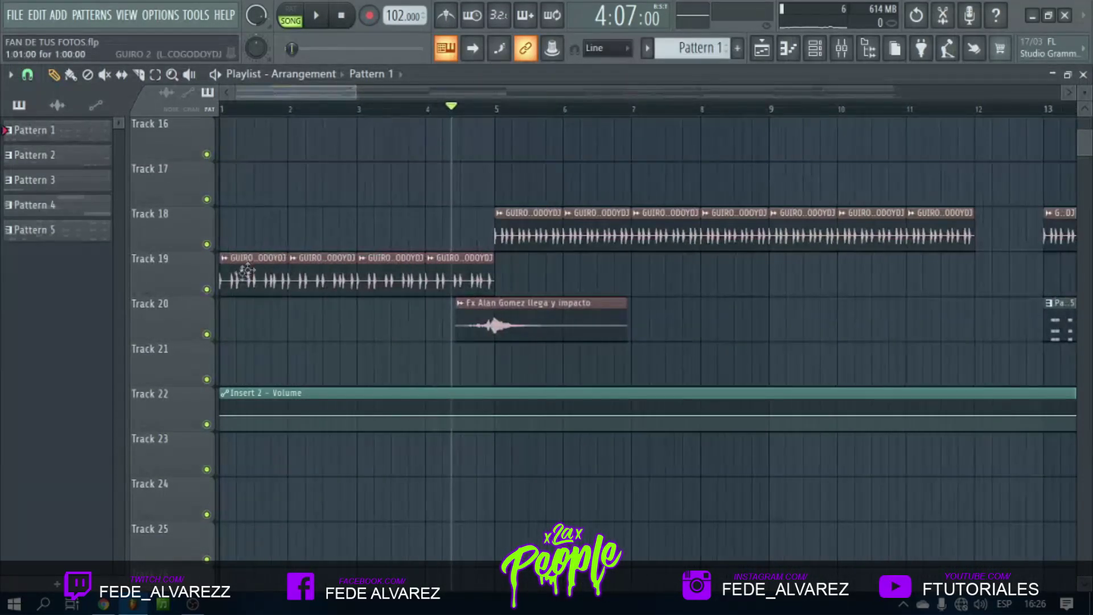
right_click(208, 288)
key(space)
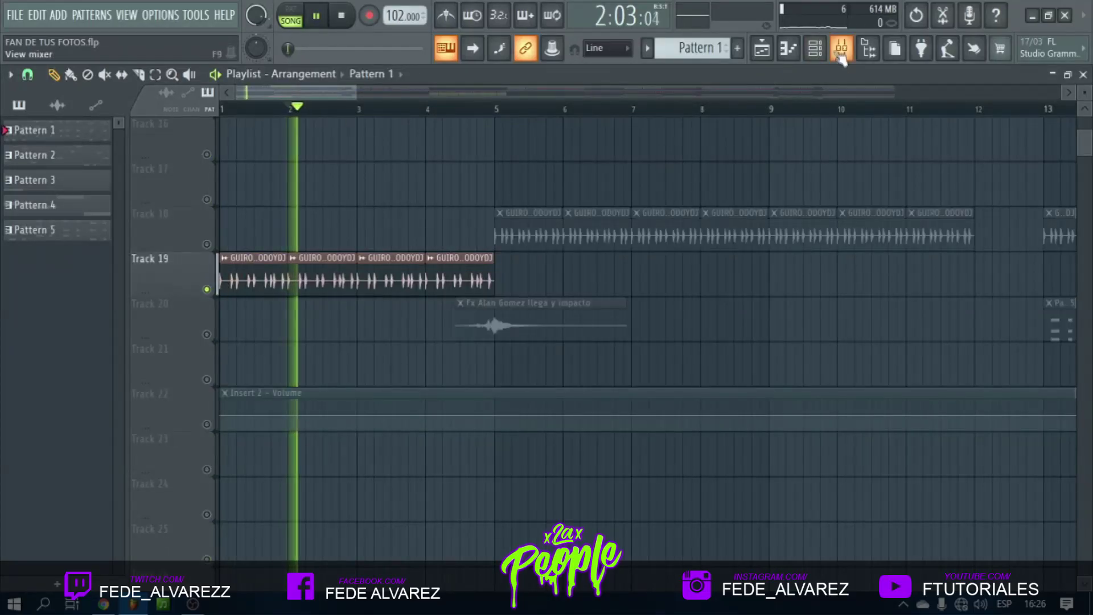
click(841, 48)
click(267, 177)
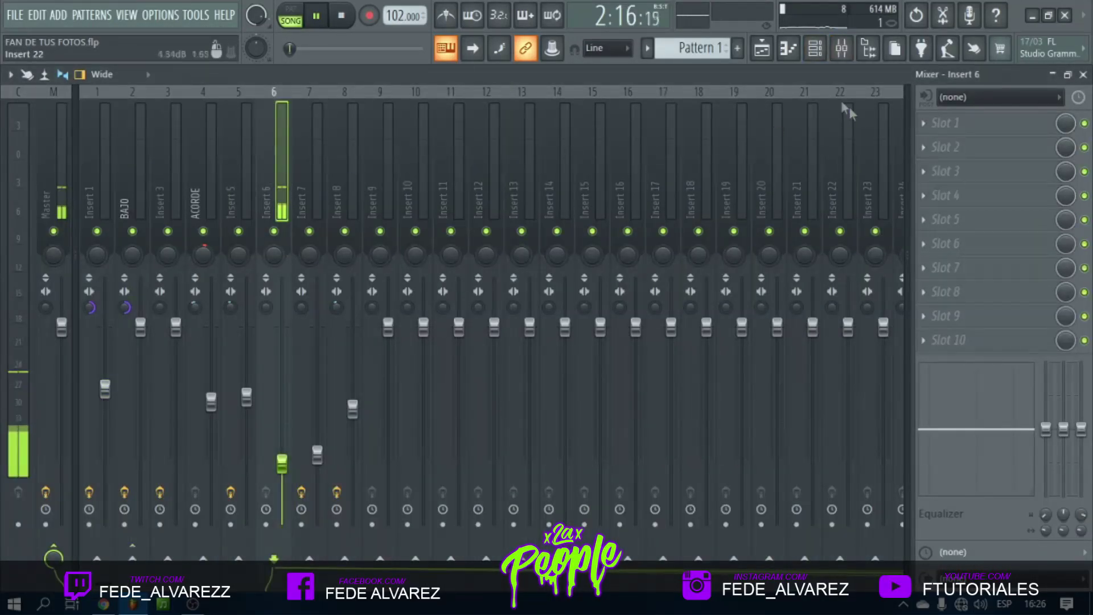
Solo the guiro loops on Track 18 and play them from bar 5 to check which mixer insert they use.
click(761, 49)
scroll(398, 341, up, 4)
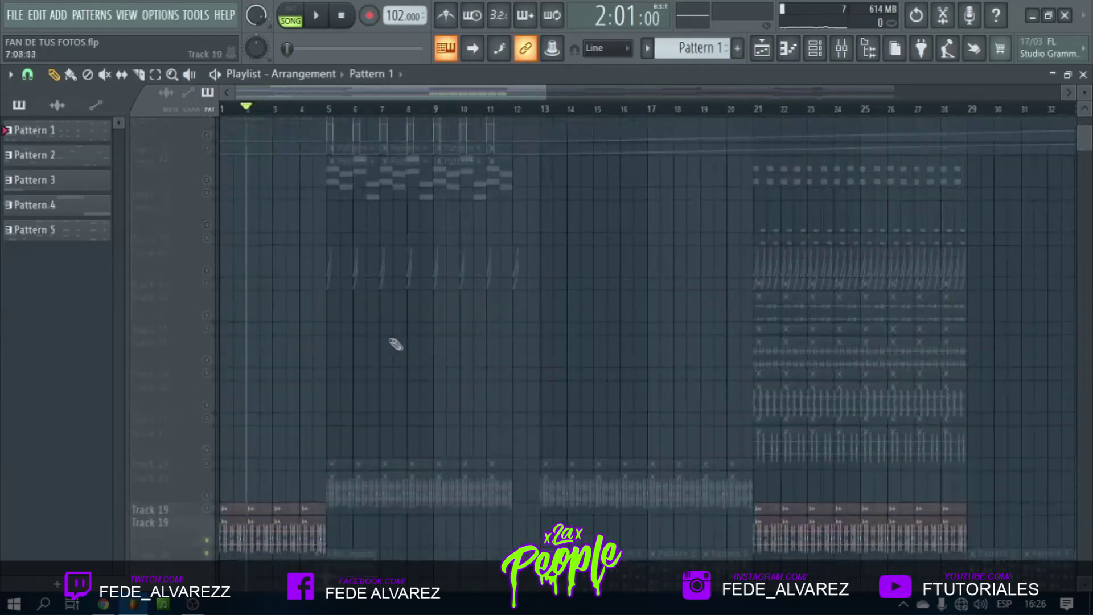
right_click(206, 515)
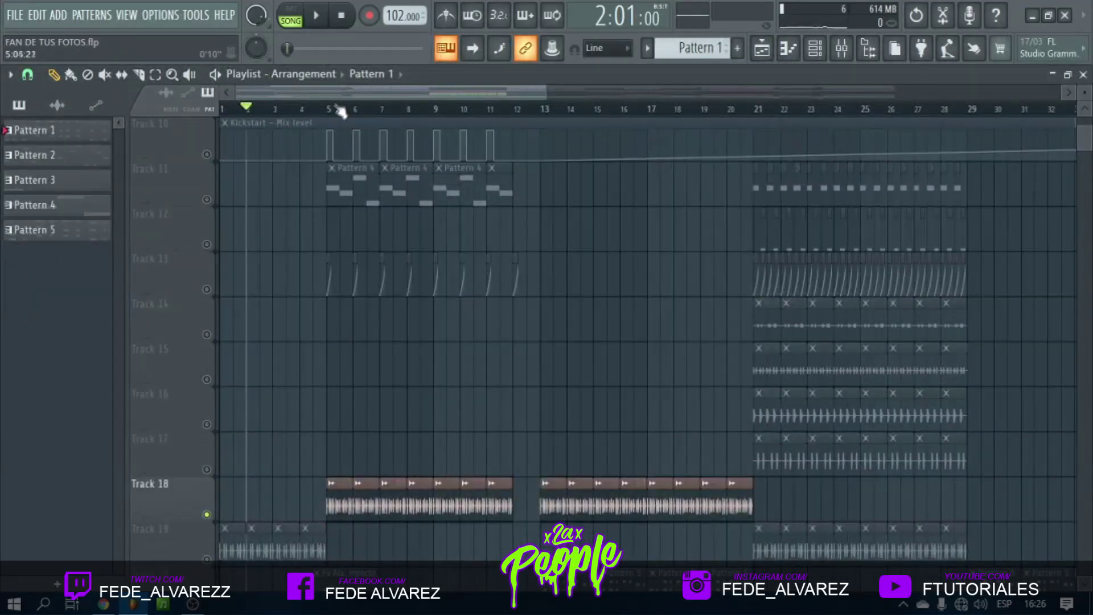
click(841, 49)
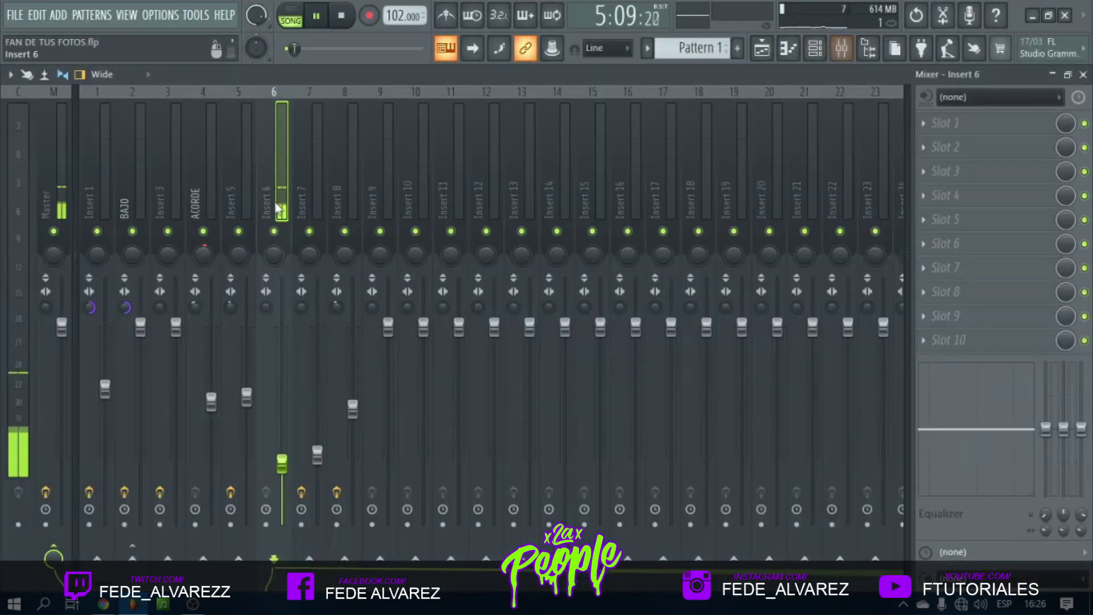
key(space)
Rename mixer Insert 5 as GUIRO 1 and Insert 6 as GUIRO 2.
right_click(240, 179)
click(308, 107)
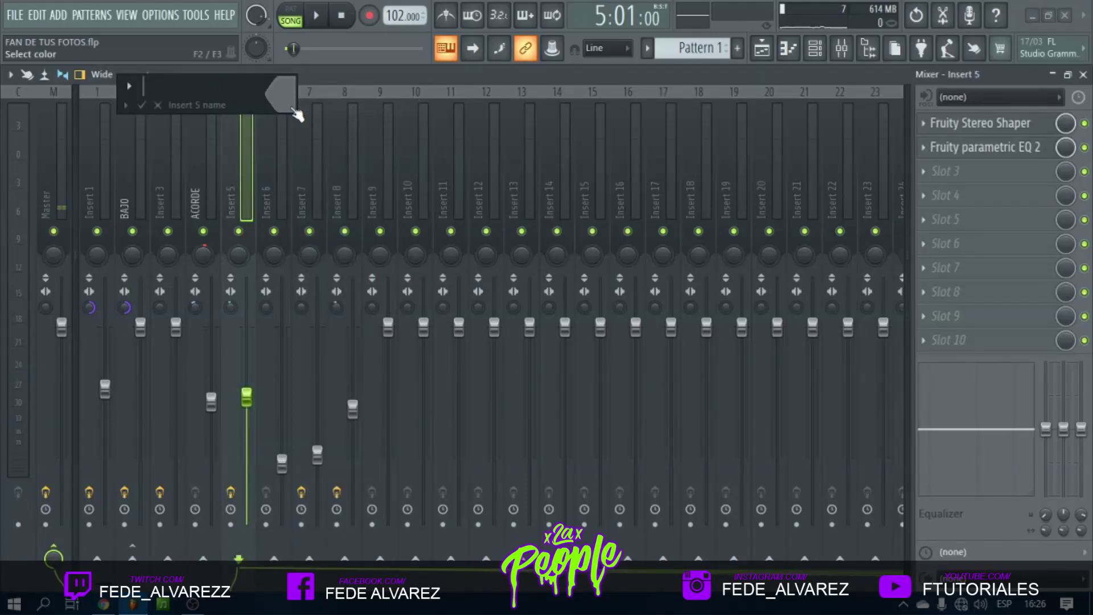
key(Return)
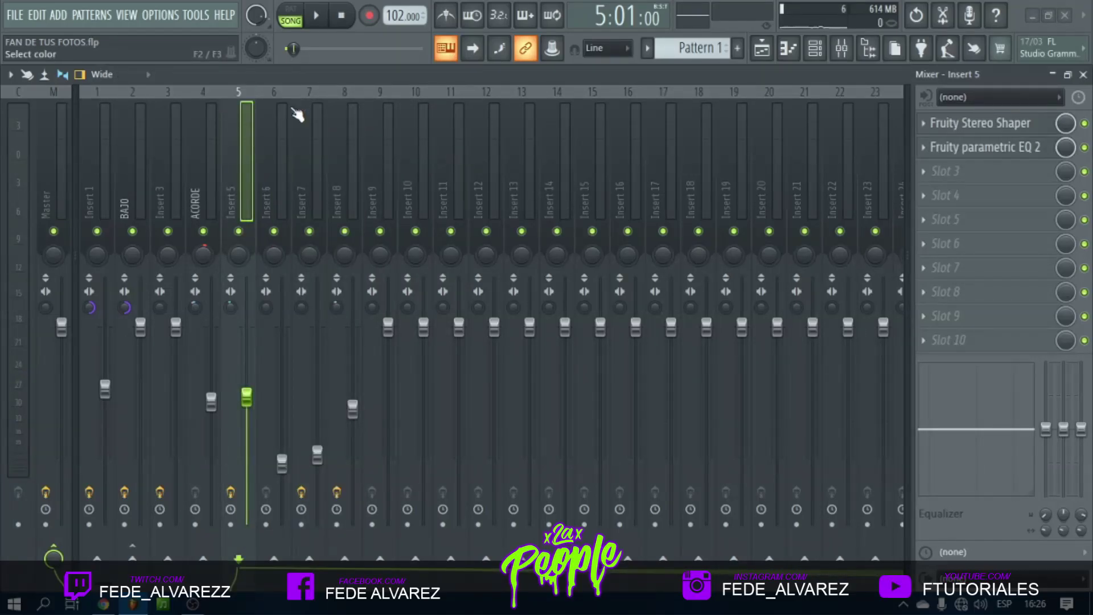
right_click(265, 132)
click(307, 106)
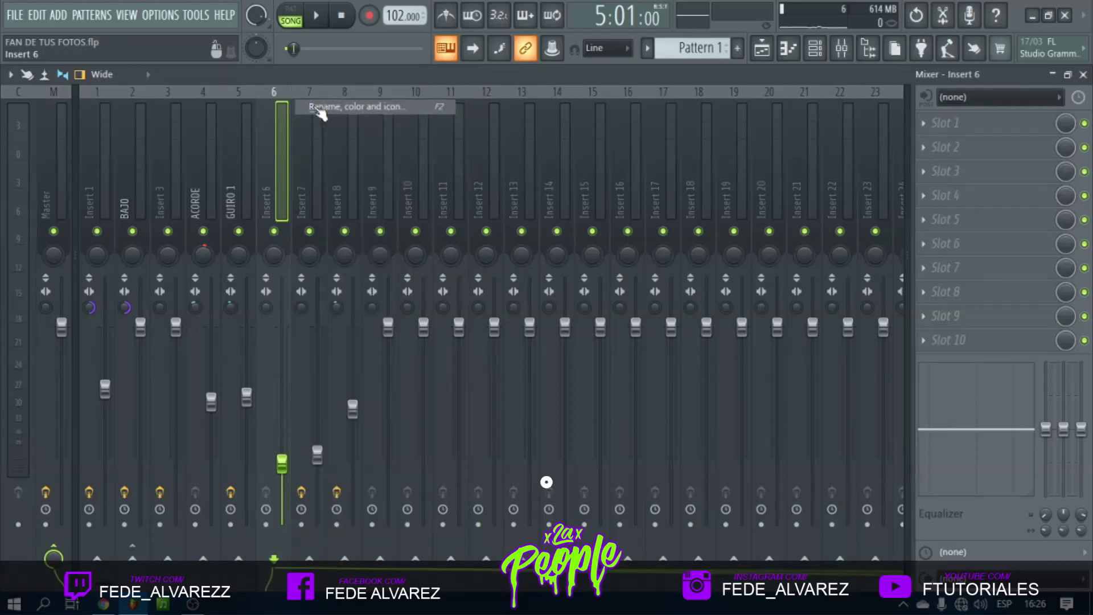
text(GUIRO 2)
key(Return)
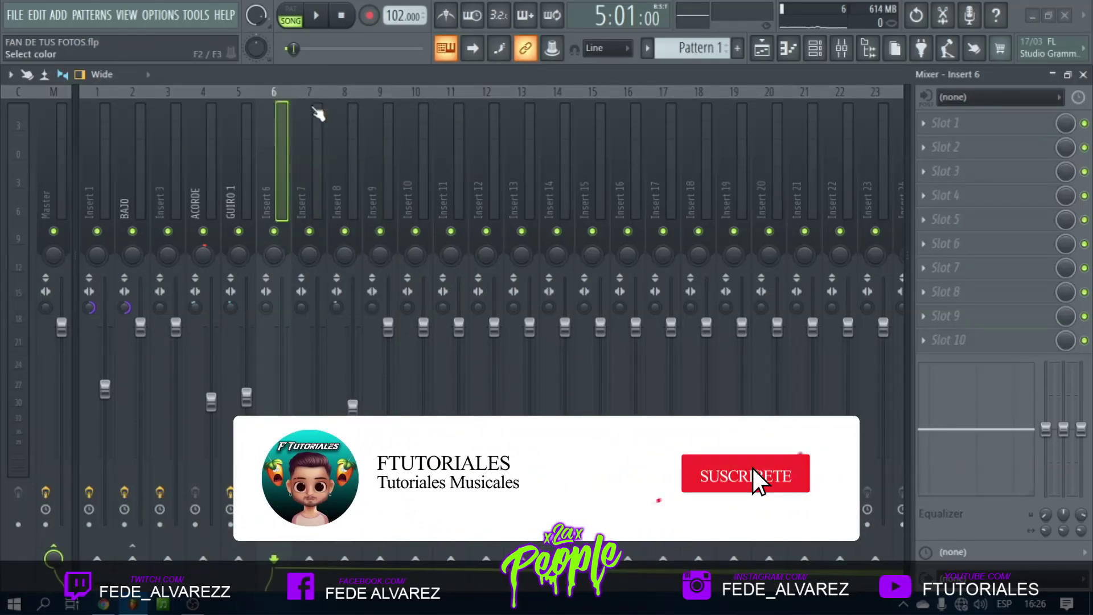
Play the full arrangement from the beginning with the upper playlist tracks in view.
click(315, 17)
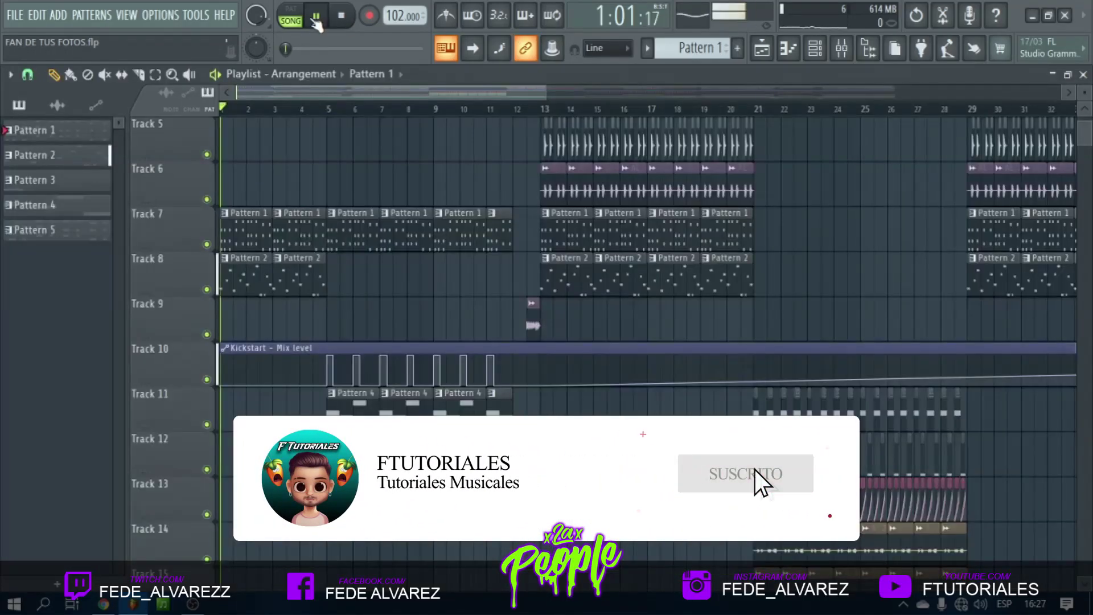
scroll(277, 185, up, 4)
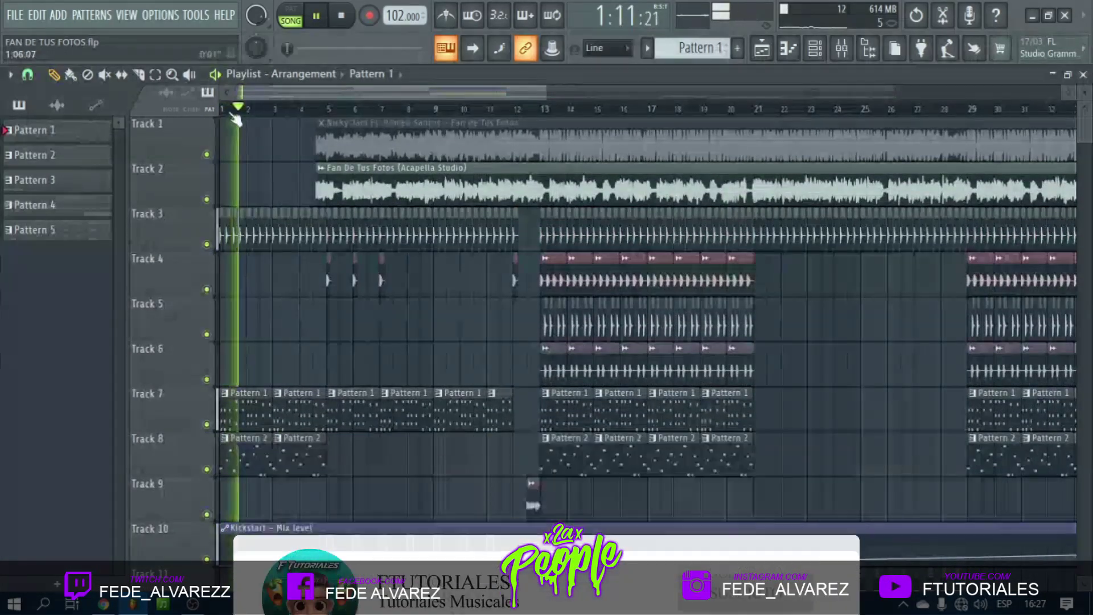
Rename mixer Insert 8 as CLAP and raise its volume to 65%.
scroll(276, 108, up, 3)
scroll(612, 113, up, 2)
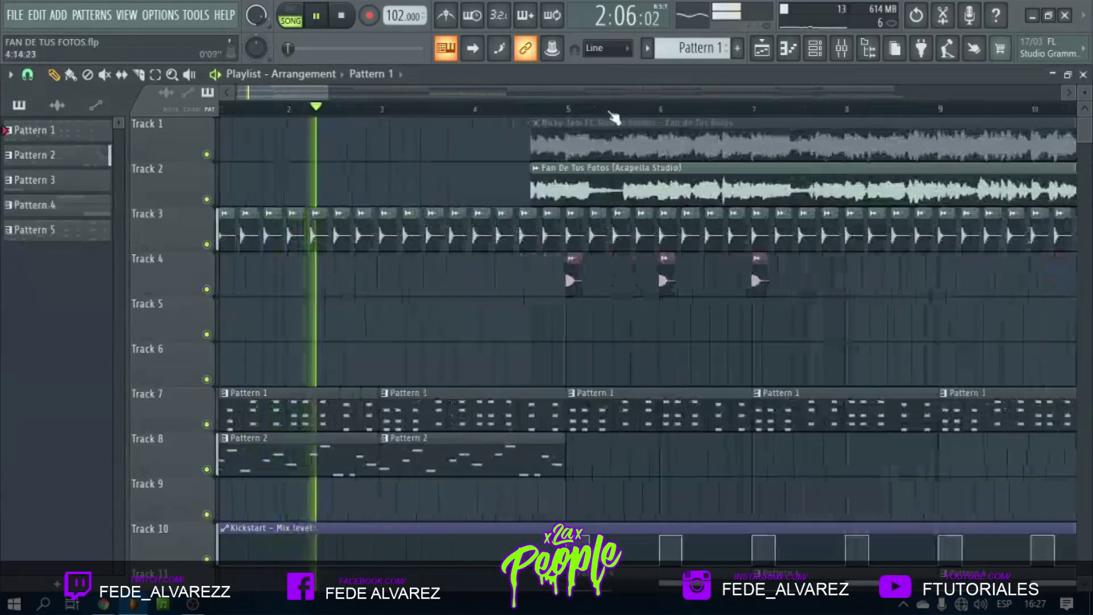
click(842, 47)
right_click(345, 91)
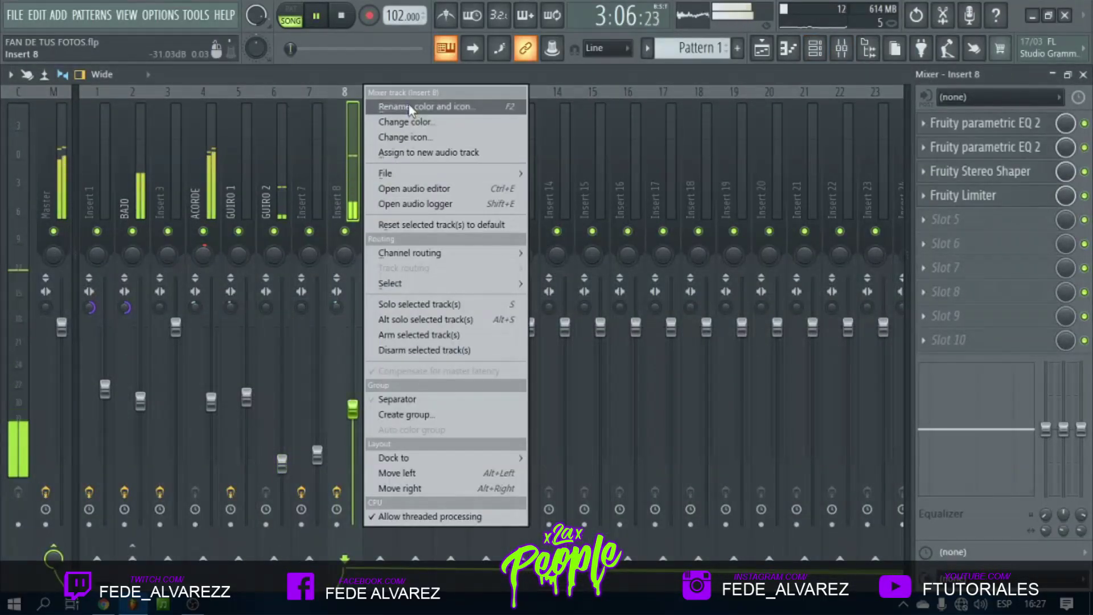
click(414, 105)
key(Escape)
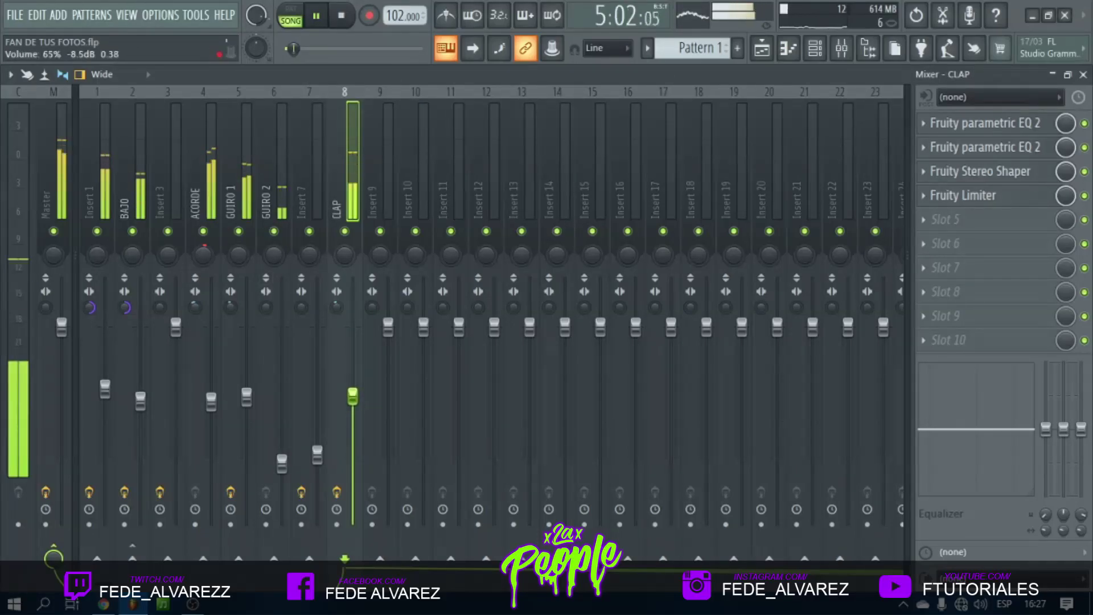
Raise the volume of GUIRO 2 slightly in the mixer while the arrangement plays, and select Insert 7.
click(761, 48)
key(space)
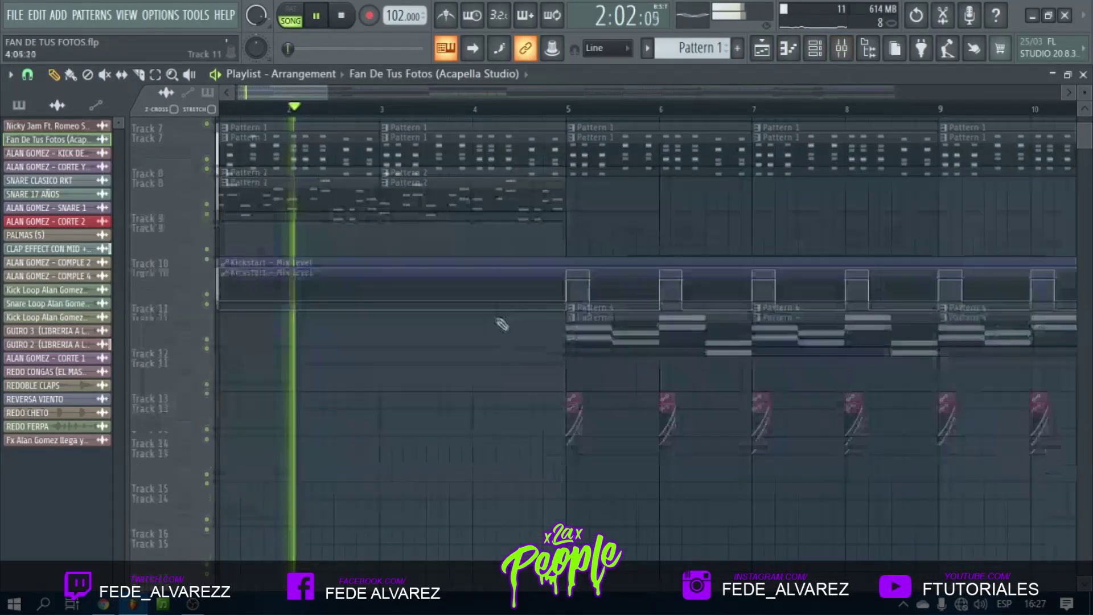
scroll(498, 321, down, 3)
click(843, 49)
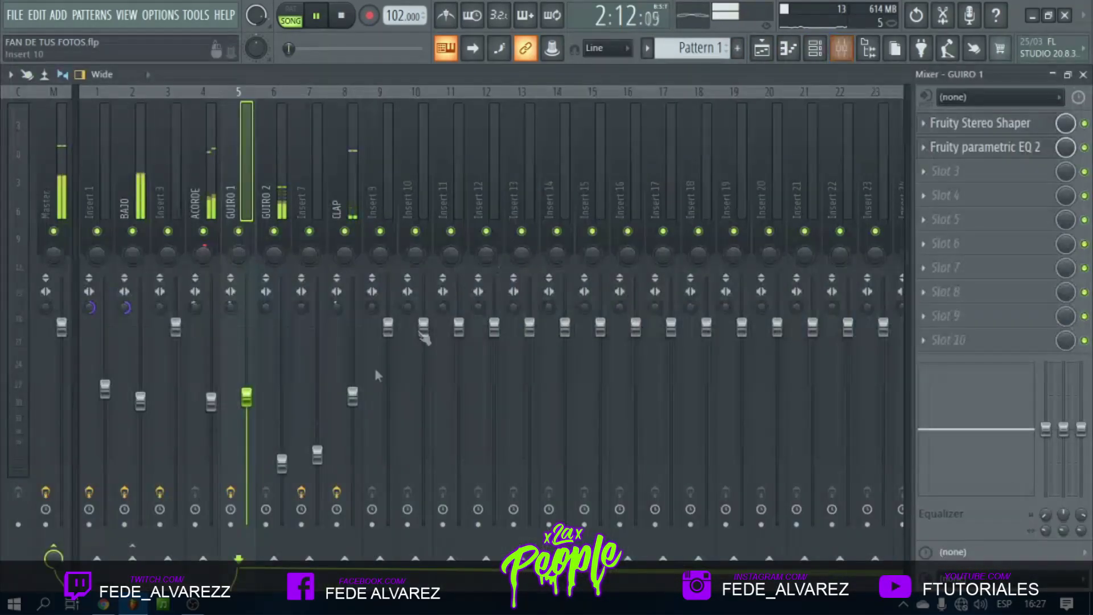
drag(282, 462, 282, 453)
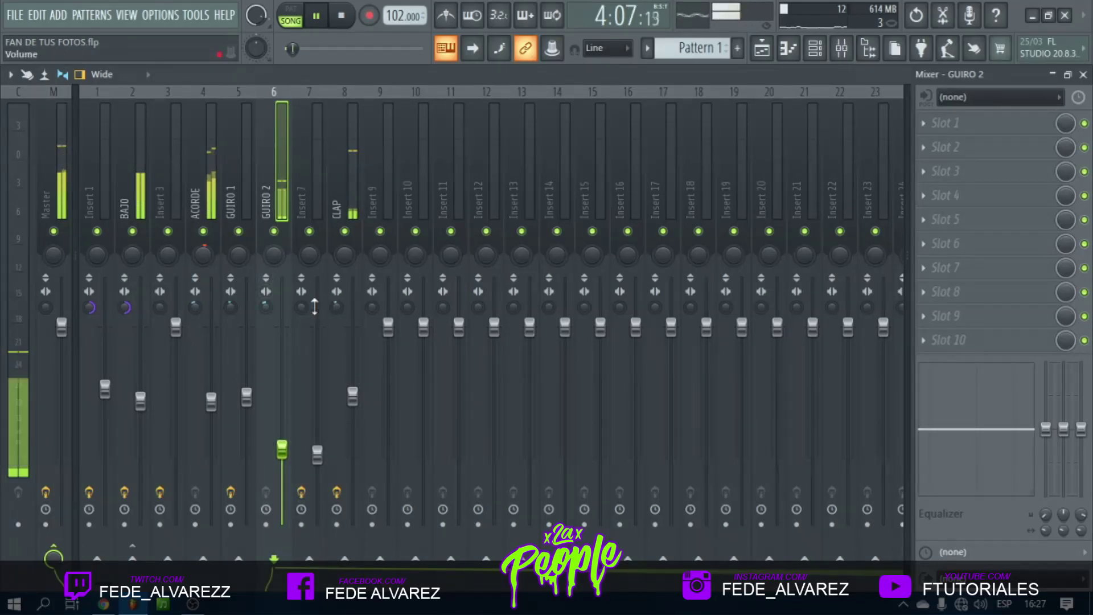
drag(314, 307, 314, 305)
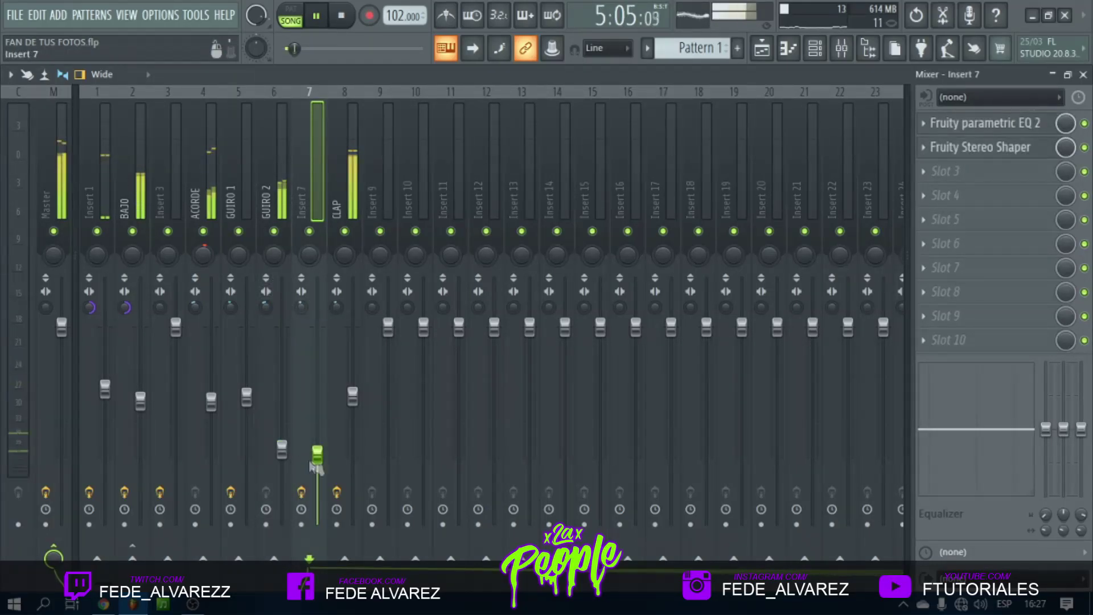
click(265, 210)
click(305, 203)
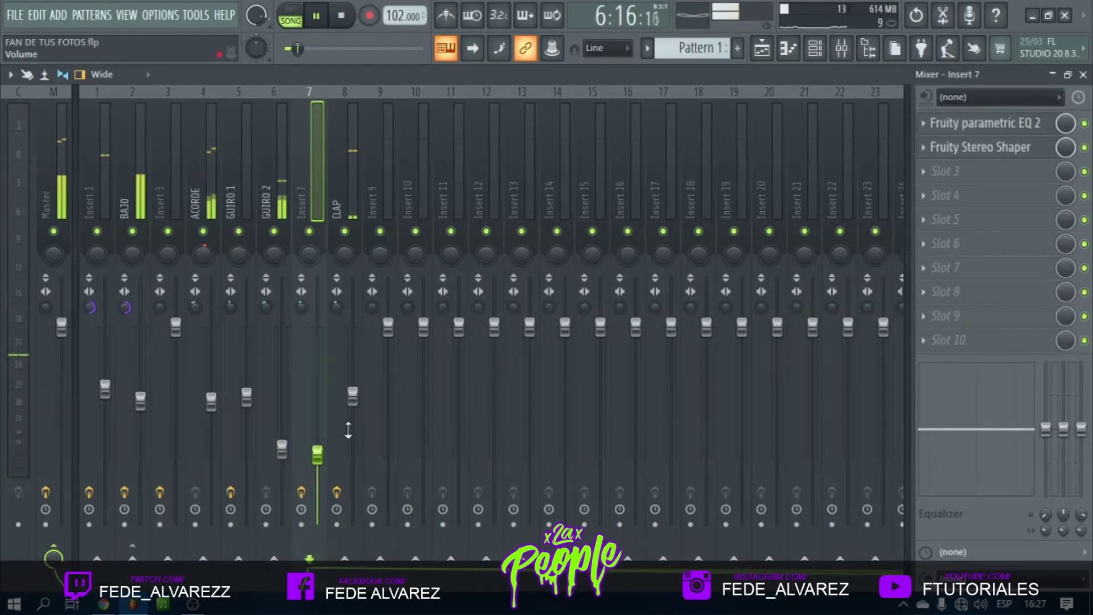
Look over the playlist tracks and their clips during playback, and stop the song.
click(760, 50)
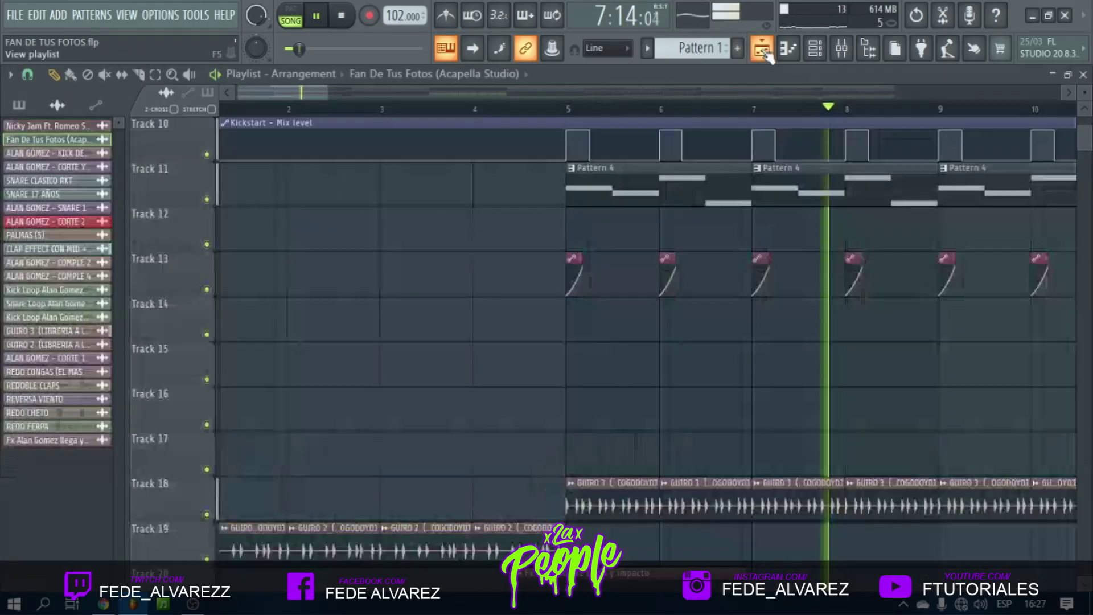
scroll(651, 121, up, 2)
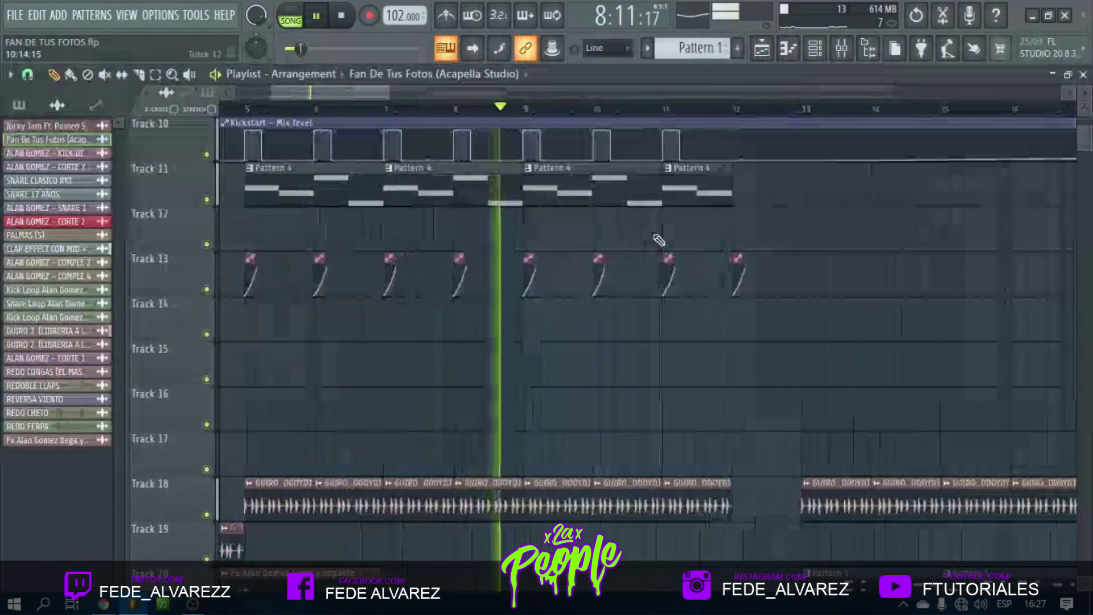
scroll(683, 329, down, 8)
scroll(678, 325, up, 9)
scroll(675, 326, up, 8)
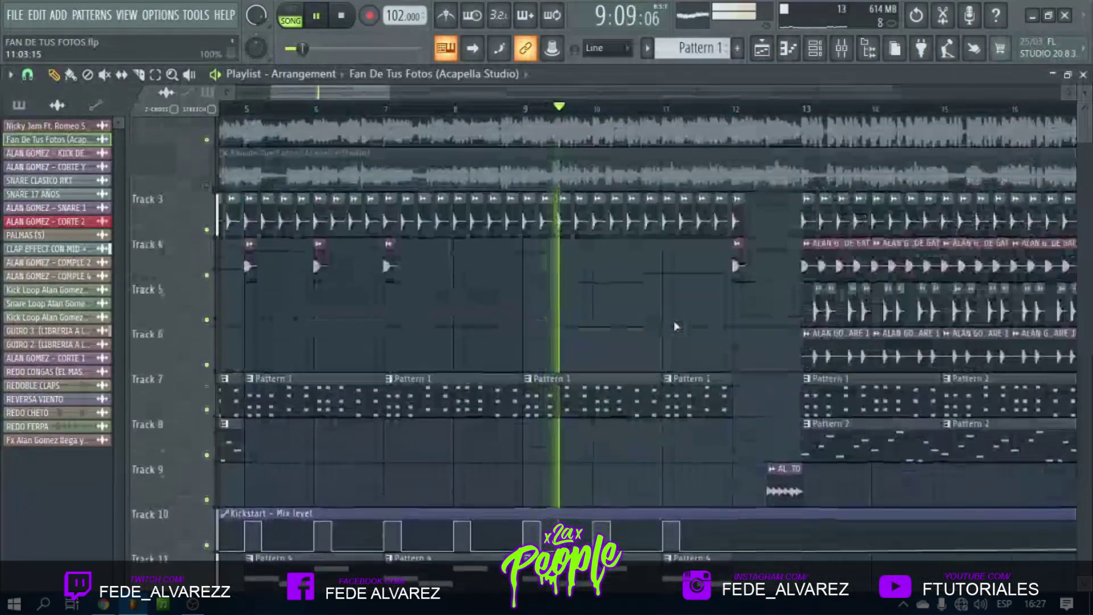
scroll(679, 326, down, 3)
key(space)
scroll(533, 116, down, 3)
scroll(533, 116, down, 2)
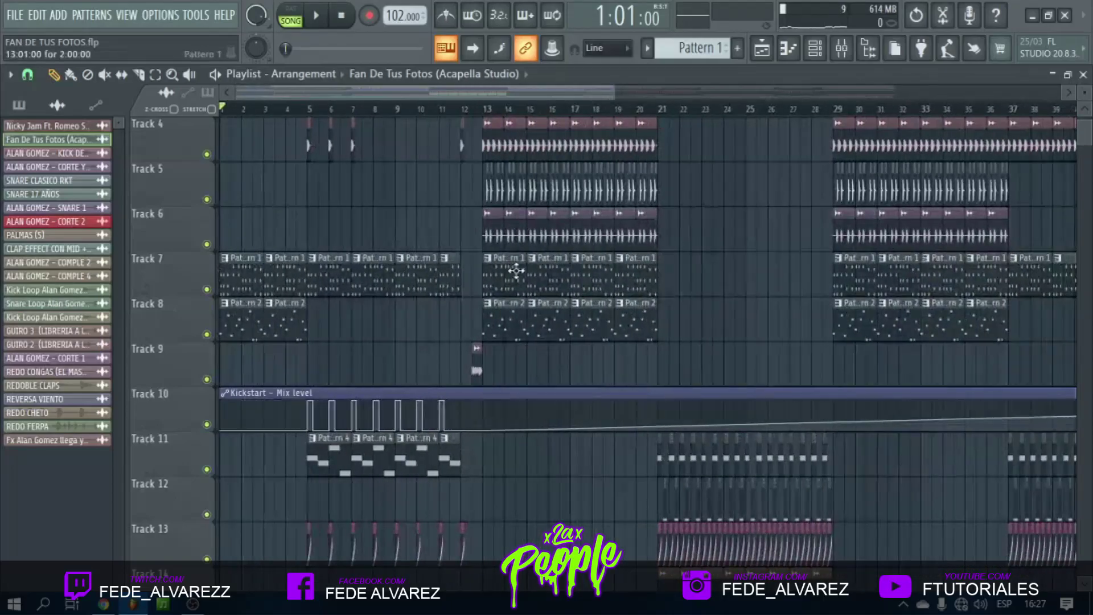
Play the arrangement from bar 13 with the upper playlist tracks in view.
scroll(514, 268, up, 3)
click(483, 115)
scroll(485, 117, up, 4)
key(space)
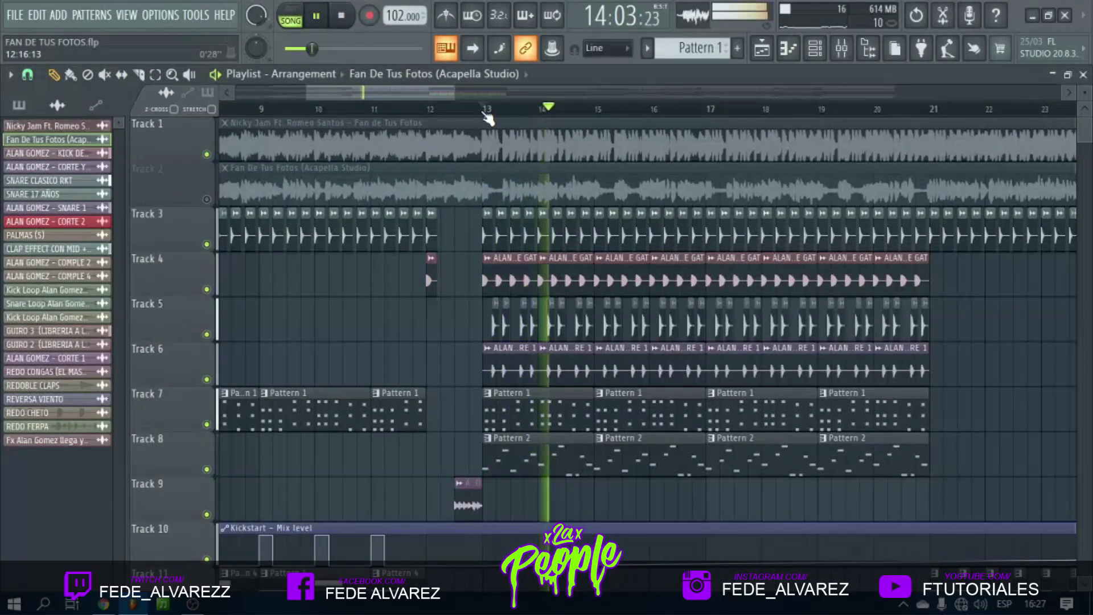
Select all chord notes of FLEX #2 in Pattern 5 and shorten them to leave gaps between repeated chords.
scroll(586, 419, down, 5)
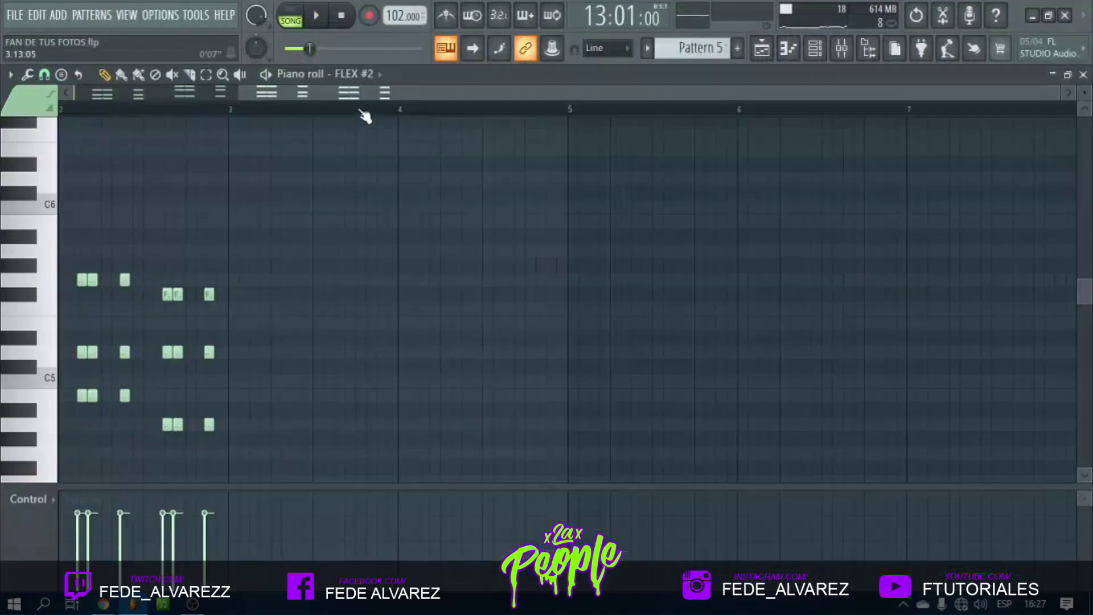
scroll(361, 110, down, 2)
scroll(202, 205, down, 4)
scroll(135, 96, up, 4)
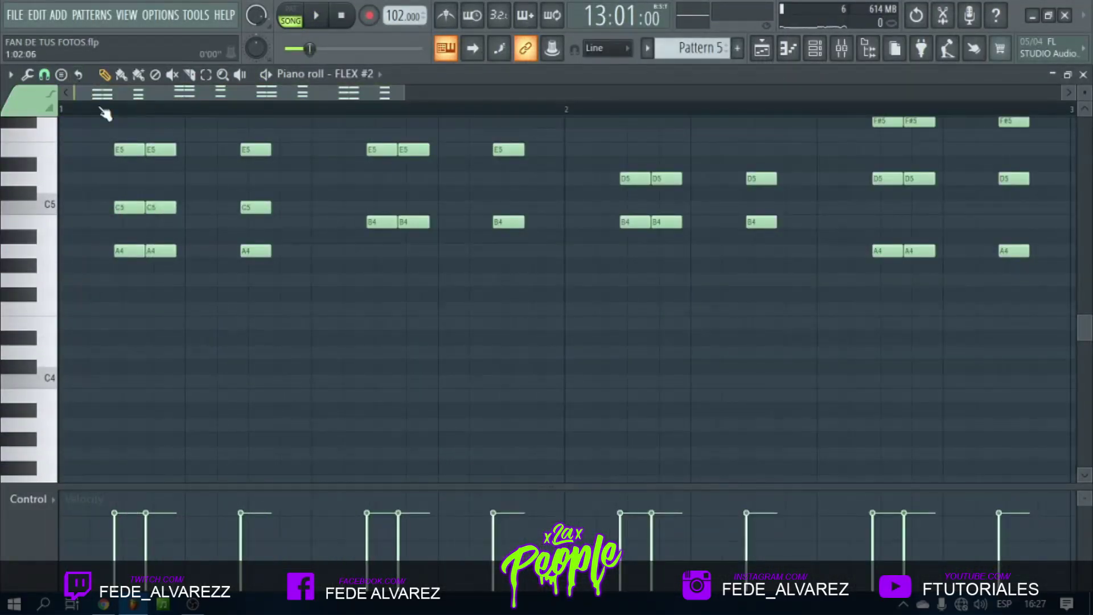
scroll(100, 114, down, 5)
scroll(181, 342, up, 2)
drag(64, 428, 544, 178)
scroll(81, 109, up, 6)
click(54, 81)
click(81, 180)
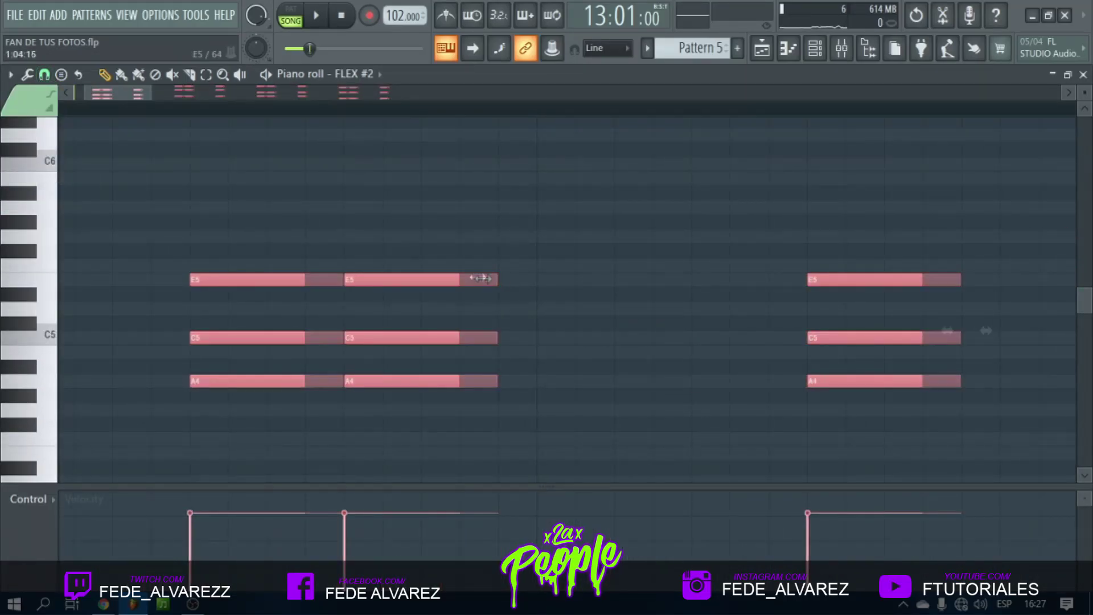
Play Pattern 5 on its own in pattern mode to check the chords, and deselect the notes.
key(l)
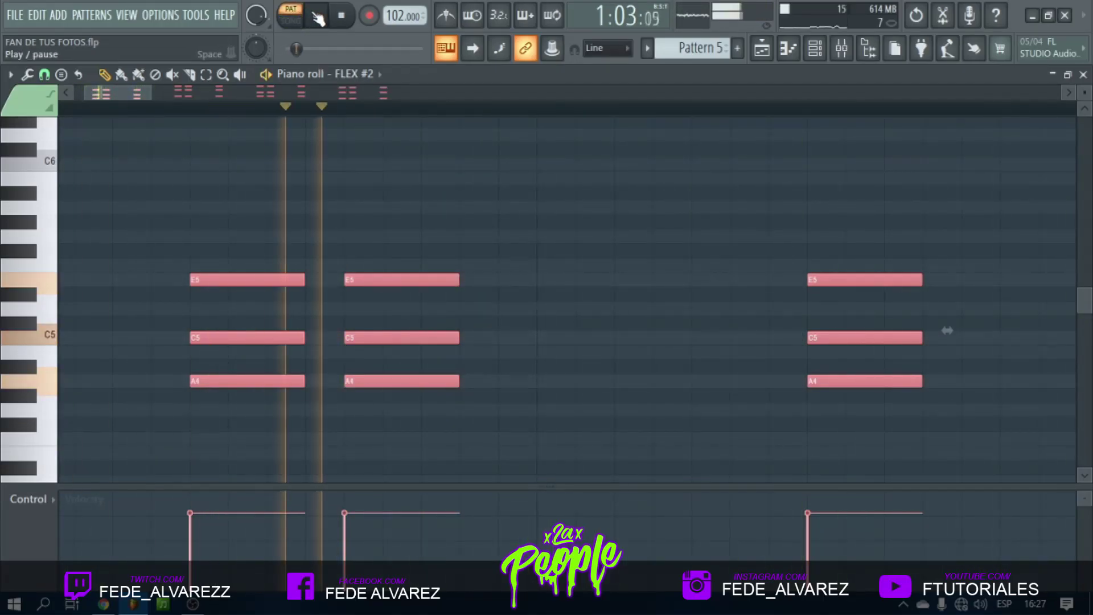
scroll(320, 110, down, 3)
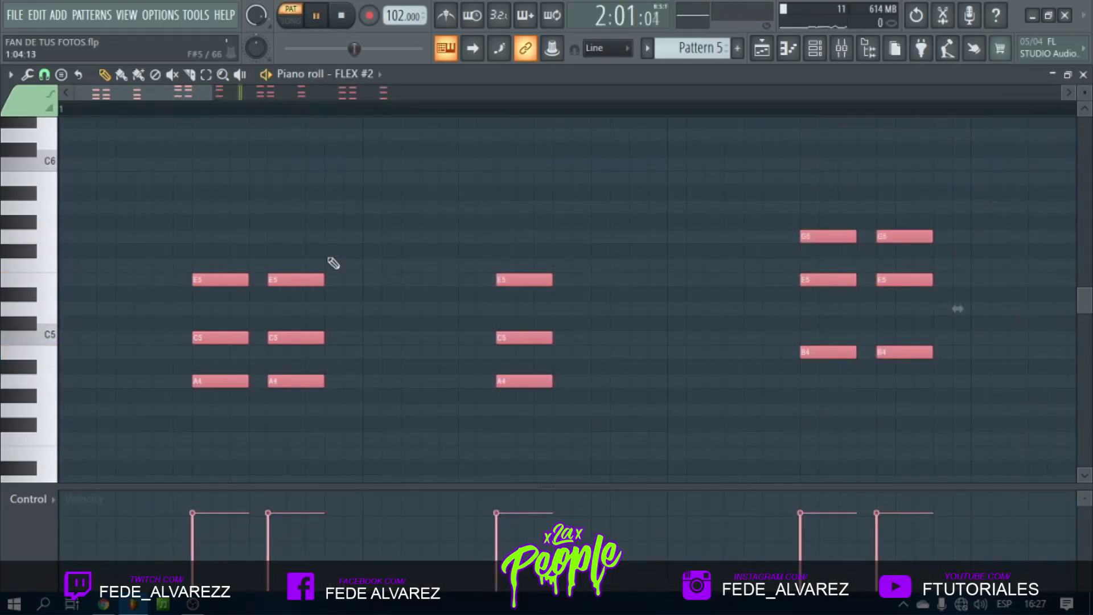
scroll(201, 171, down, 2)
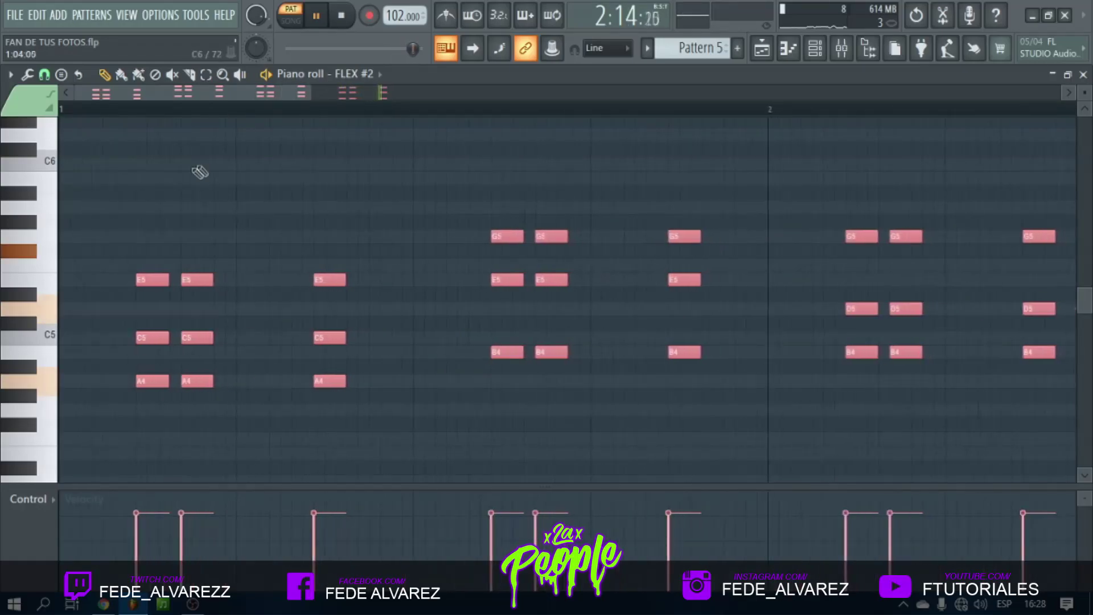
key(space)
click(50, 93)
click(63, 114)
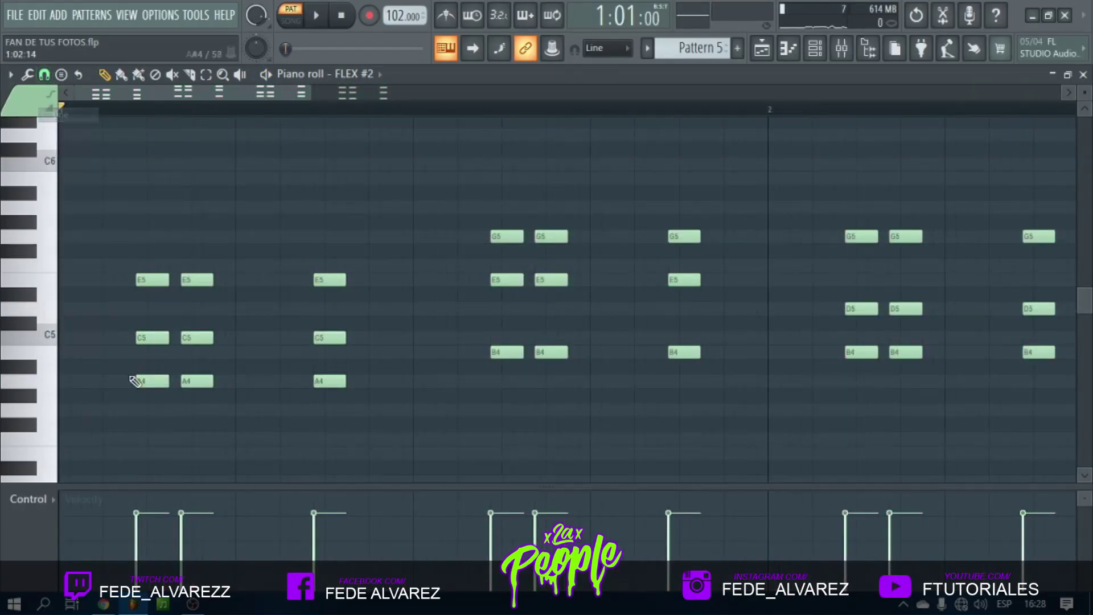
Add single notes C5, B4, D5 and A4 before the four chord groups in Pattern 5, at each half bar.
key(space)
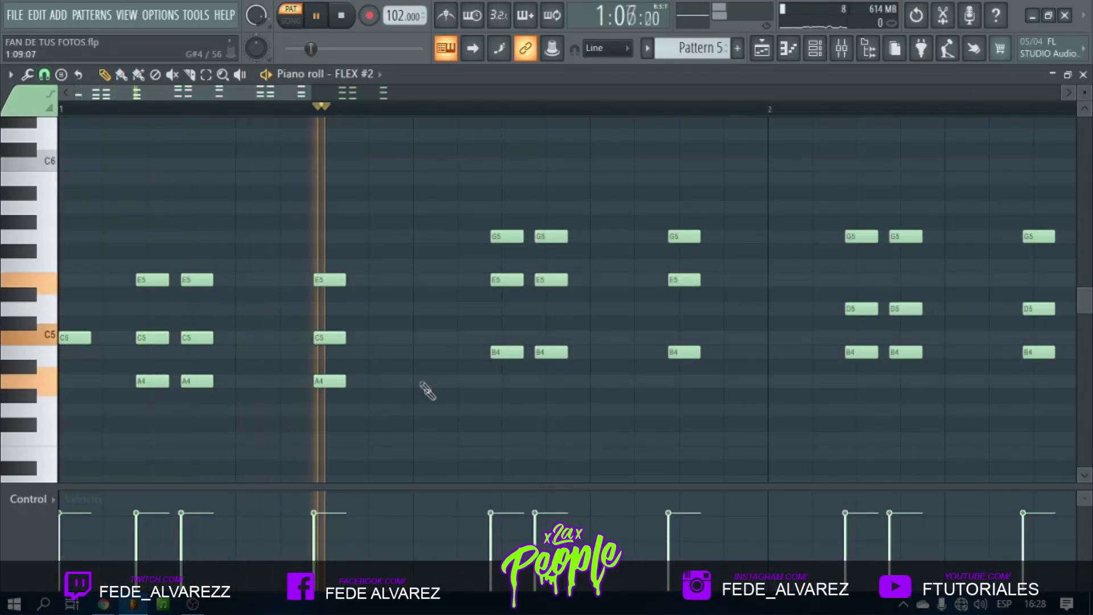
click(419, 352)
key(space)
scroll(517, 117, down, 5)
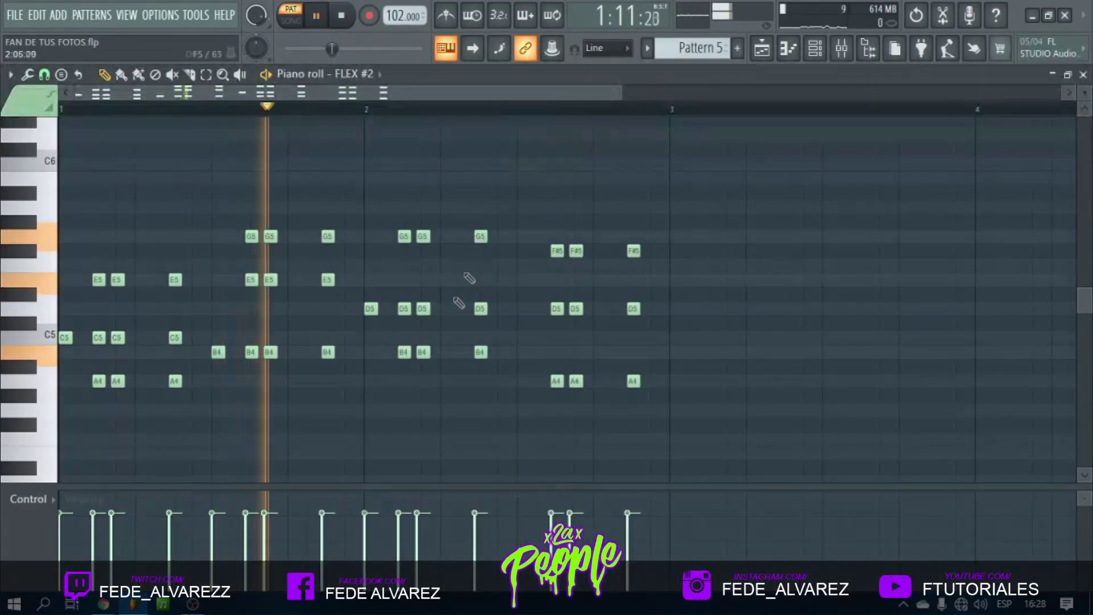
click(522, 381)
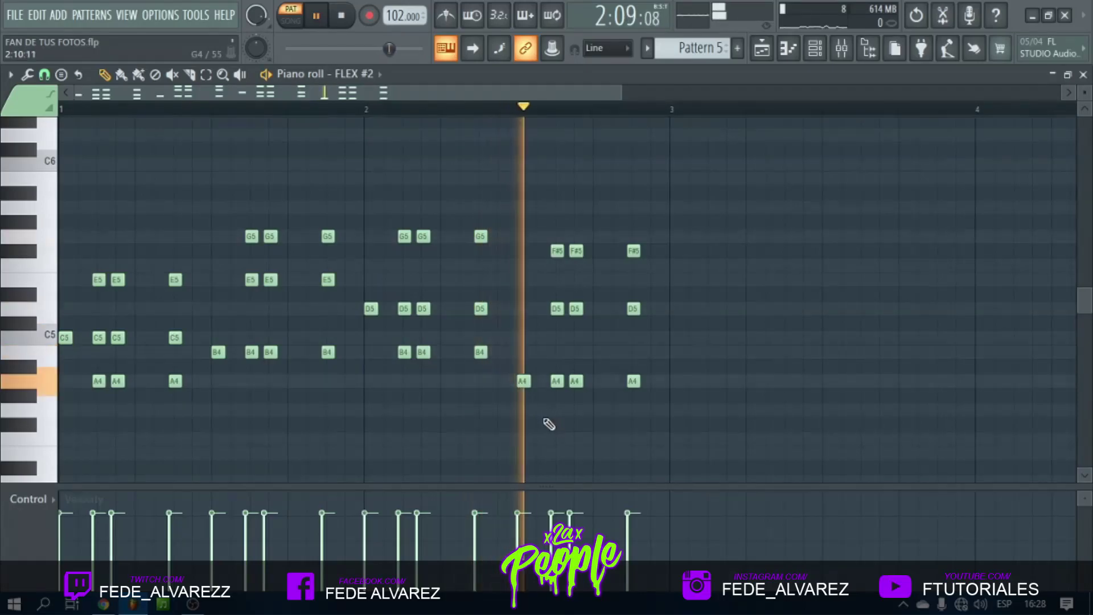
Select the four single lead-in notes, lengthen them slightly, and play the pattern back.
drag(538, 402, 511, 366)
drag(367, 327, 363, 289)
drag(224, 376, 217, 356)
drag(63, 362, 59, 296)
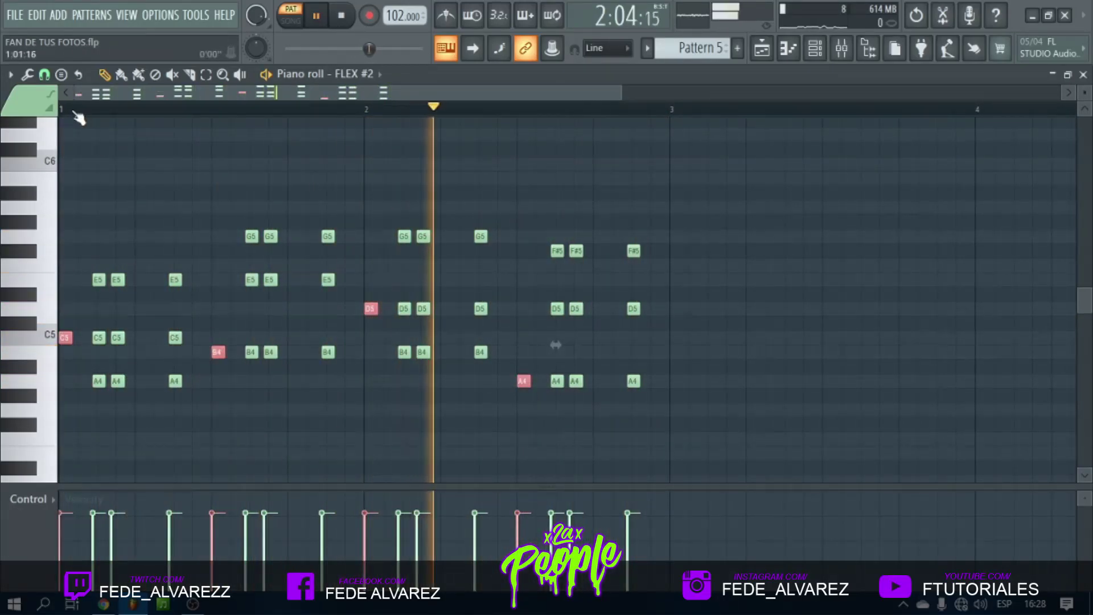
scroll(72, 110, up, 5)
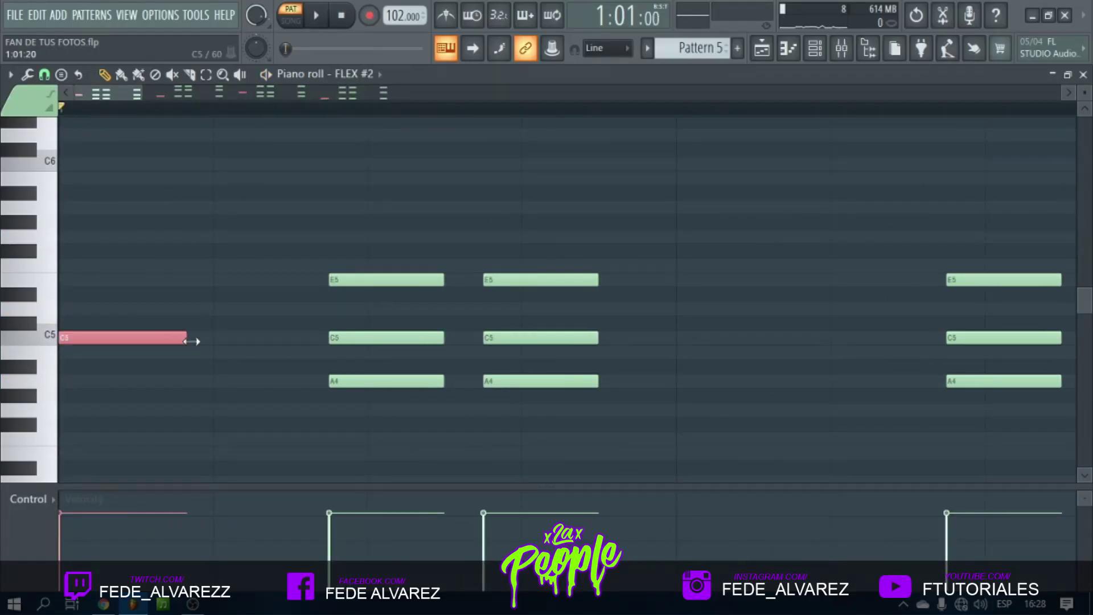
key(space)
scroll(214, 109, down, 5)
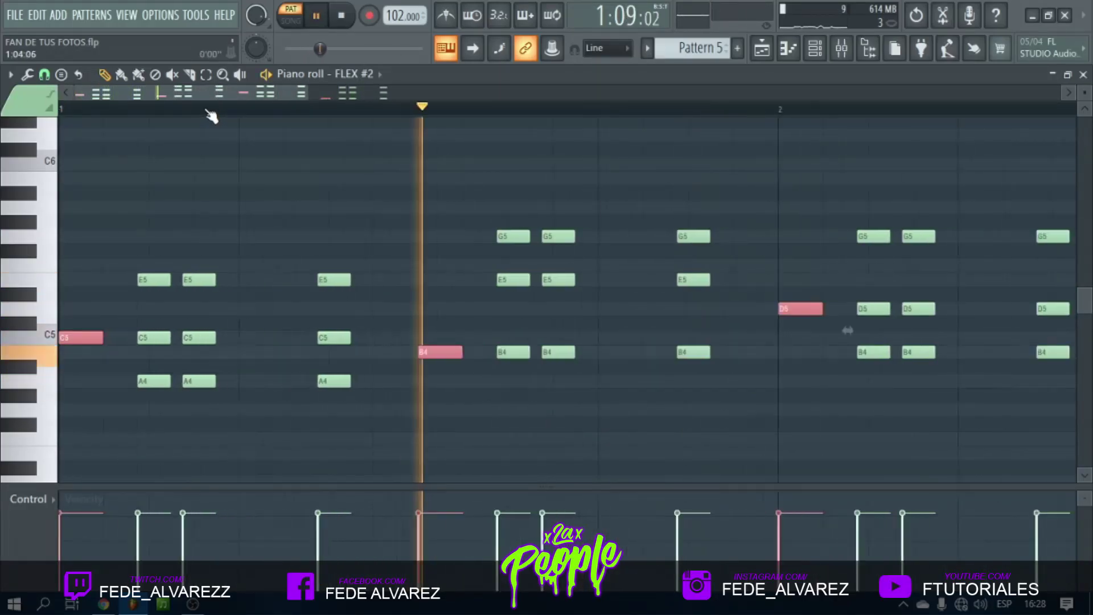
scroll(214, 110, down, 3)
Compare the Accordion 1 preset with Accordion 2 in FLEX #2 while the pattern plays.
key(F6)
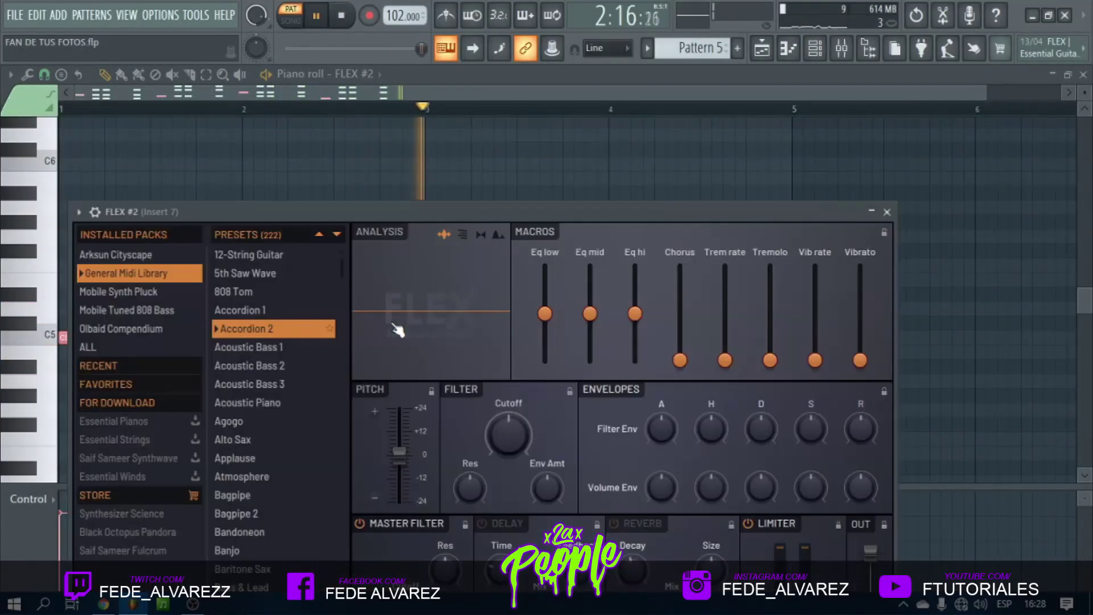
click(397, 326)
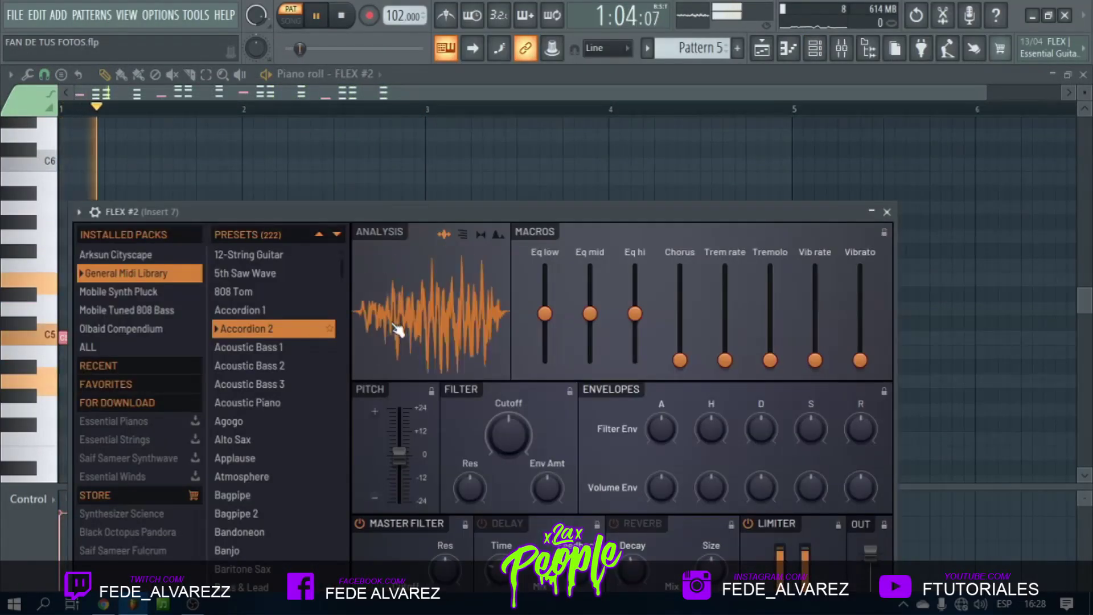
click(267, 310)
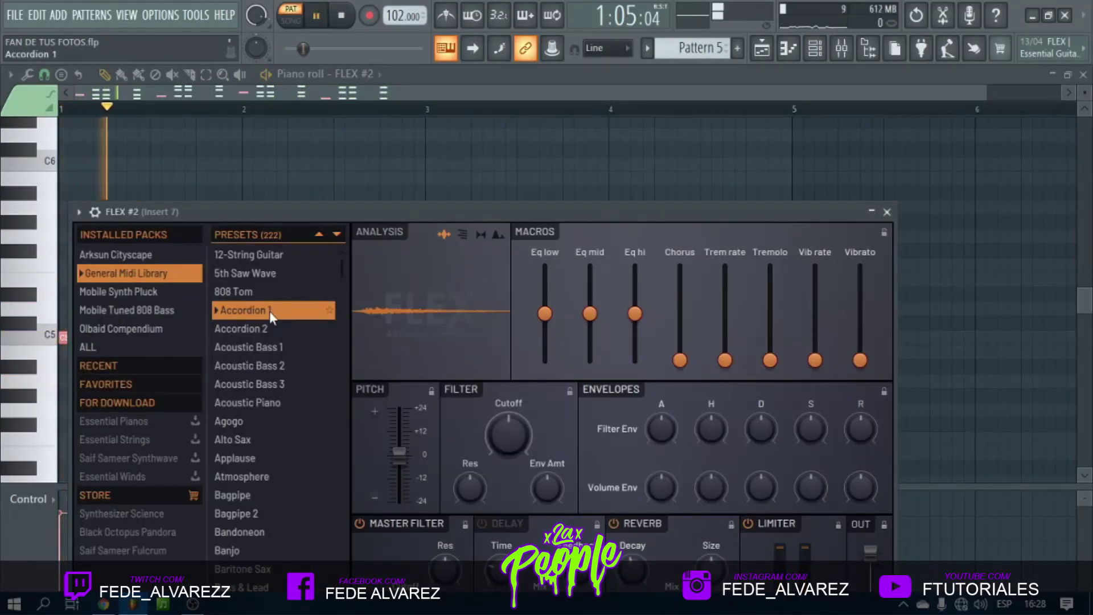
click(268, 329)
key(space)
Delete Fruity Parametric EQ 2 and Fruity Stereo Shaper from mixer Insert 7.
click(841, 49)
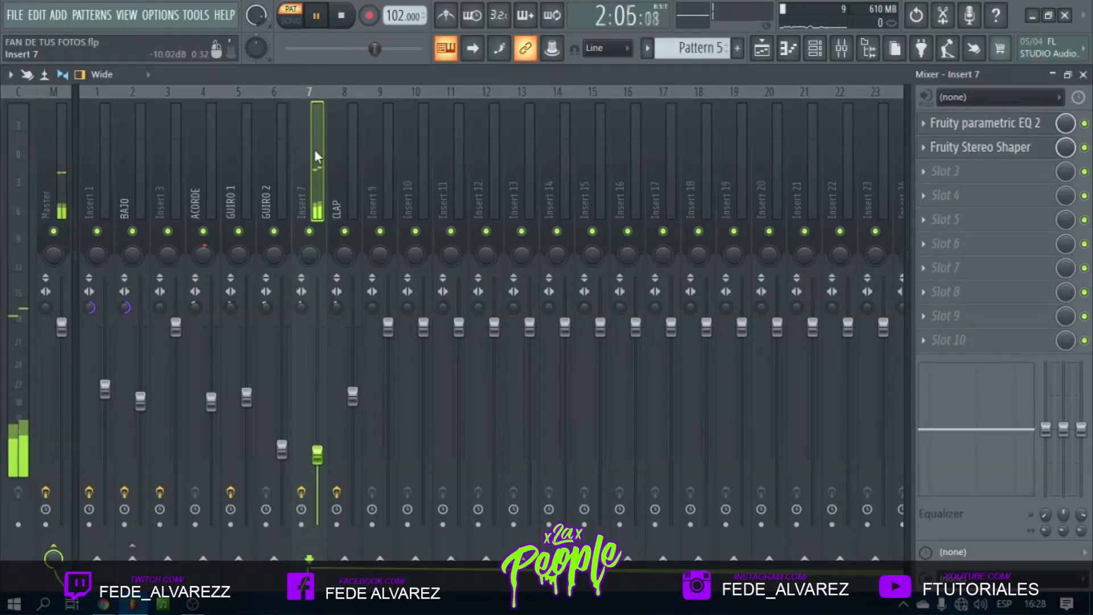
key(space)
click(1008, 125)
key(space)
key(space)
click(925, 123)
click(931, 159)
click(622, 356)
click(964, 150)
click(923, 147)
click(931, 184)
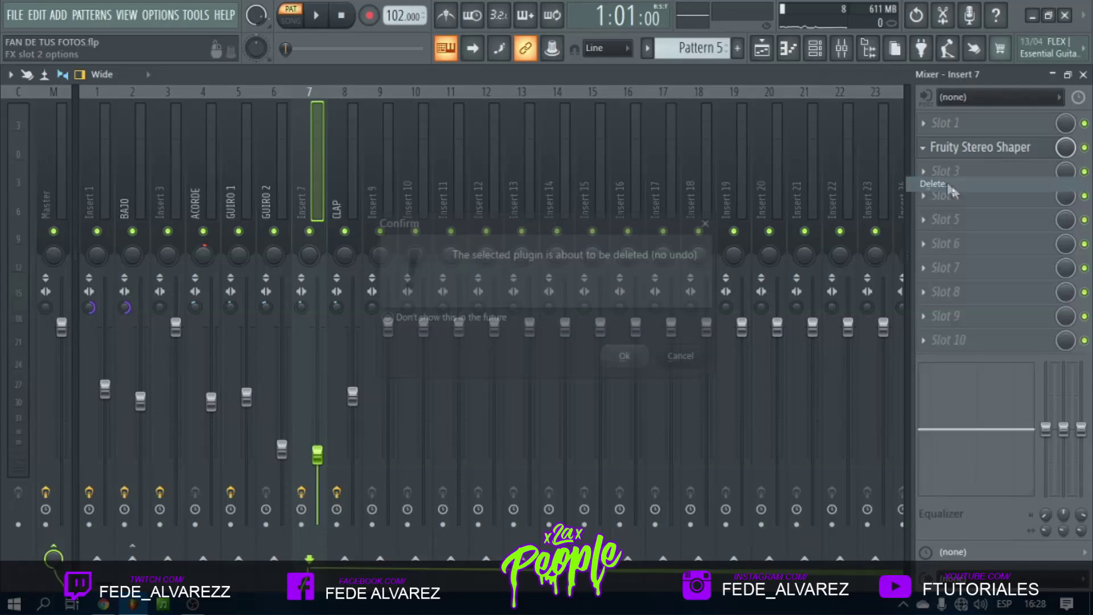
click(626, 356)
Load FabFilter Pro-Q 3 in slot 1 of Insert 7 and set a steep low cut at about 160 Hz.
click(923, 123)
mouse_move(945, 145)
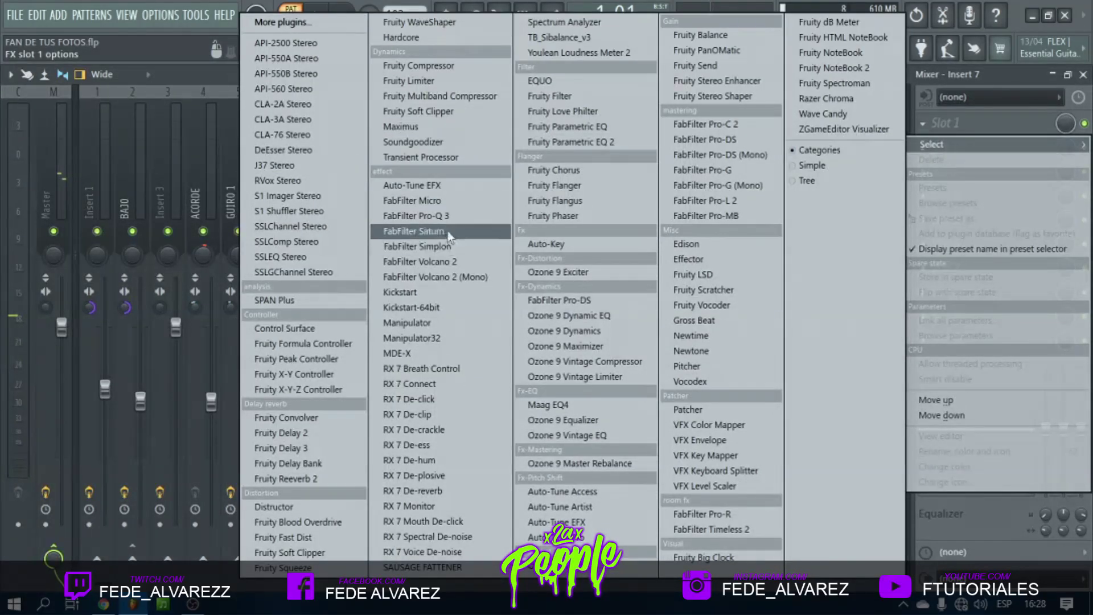
click(433, 216)
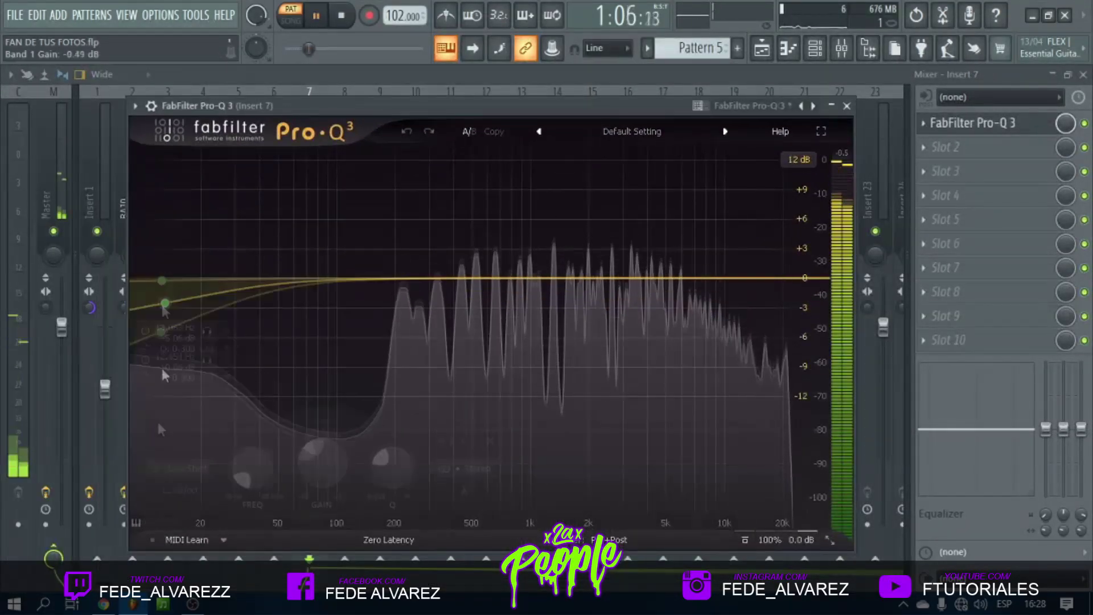
drag(164, 374, 173, 325)
right_click(172, 326)
mouse_move(214, 398)
click(339, 437)
right_click(173, 281)
click(348, 530)
drag(173, 283, 377, 329)
key(space)
Add a second Pro-Q 3 band at about 14526 Hz and set its shape to High Cut.
drag(823, 278, 757, 390)
right_click(757, 341)
mouse_move(809, 416)
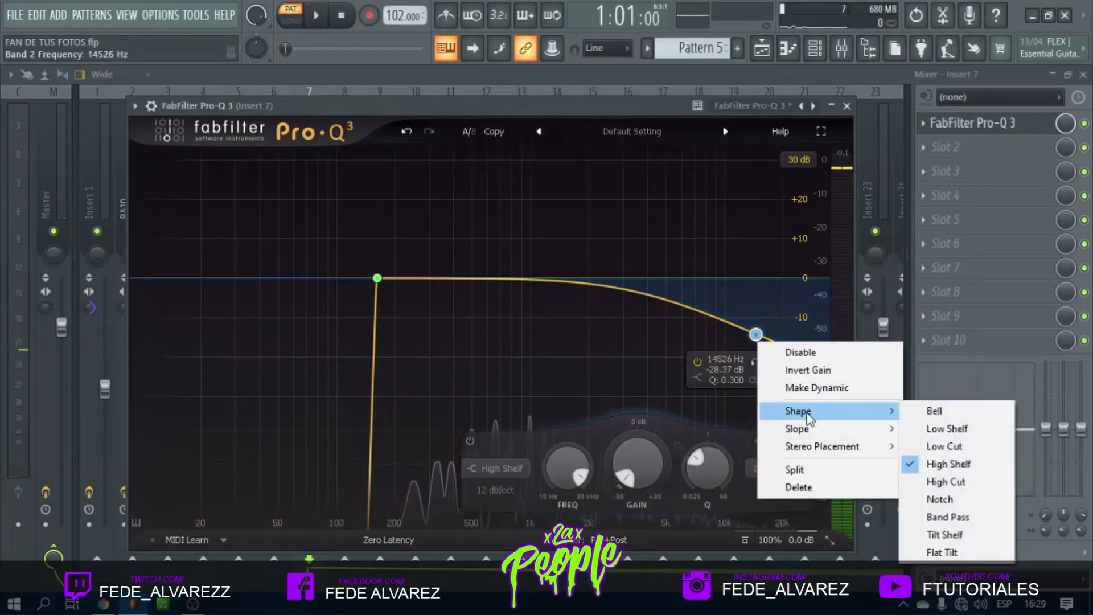
click(940, 481)
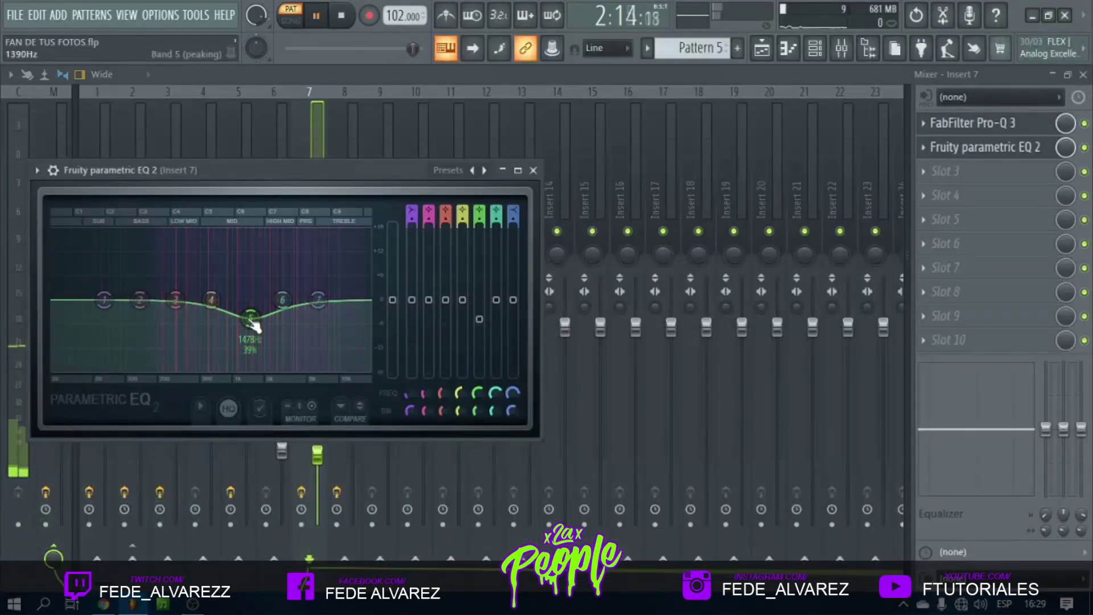
Shape Insert 7's Fruity Parametric EQ 2 with a band 6 boost, narrow cuts on bands 3 and 5, and a 2.8 dB band 4 boost at 823 Hz.
drag(325, 277, 331, 281)
drag(251, 323, 257, 325)
scroll(257, 325, down, 3)
drag(176, 300, 223, 288)
scroll(183, 329, down, 3)
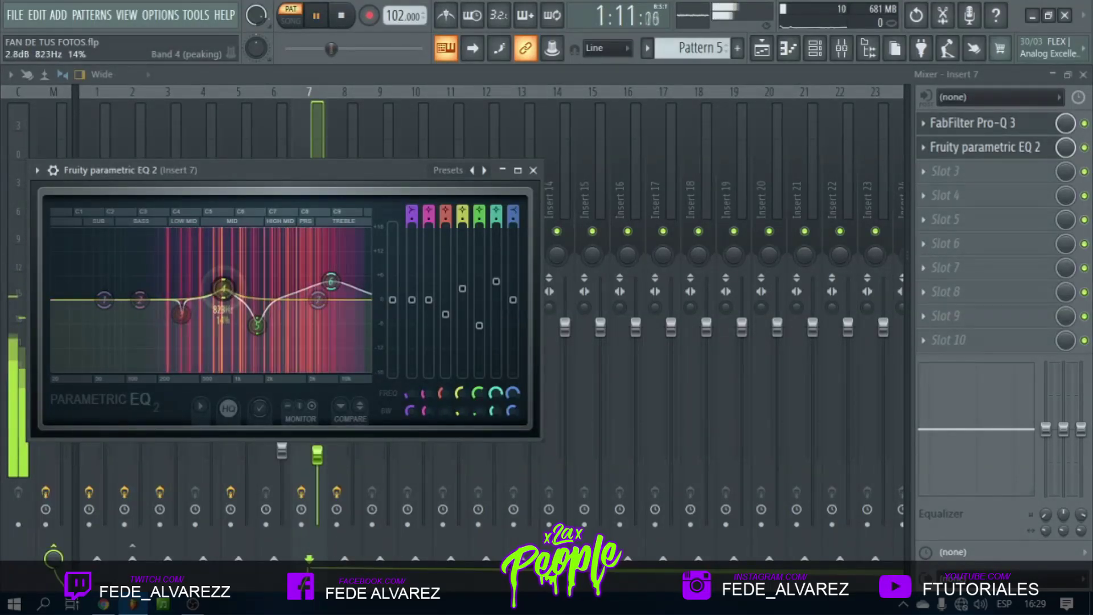
click(534, 170)
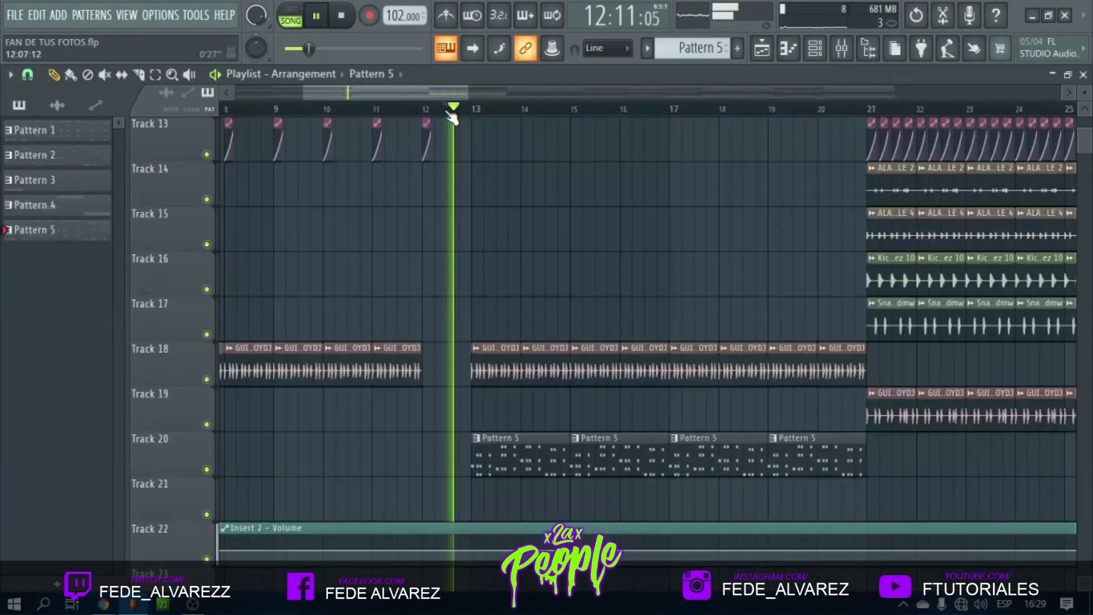
Load Fruity Stereo Shaper in slot 5 of mixer Insert 7 while the arrangement plays.
scroll(659, 239, up, 5)
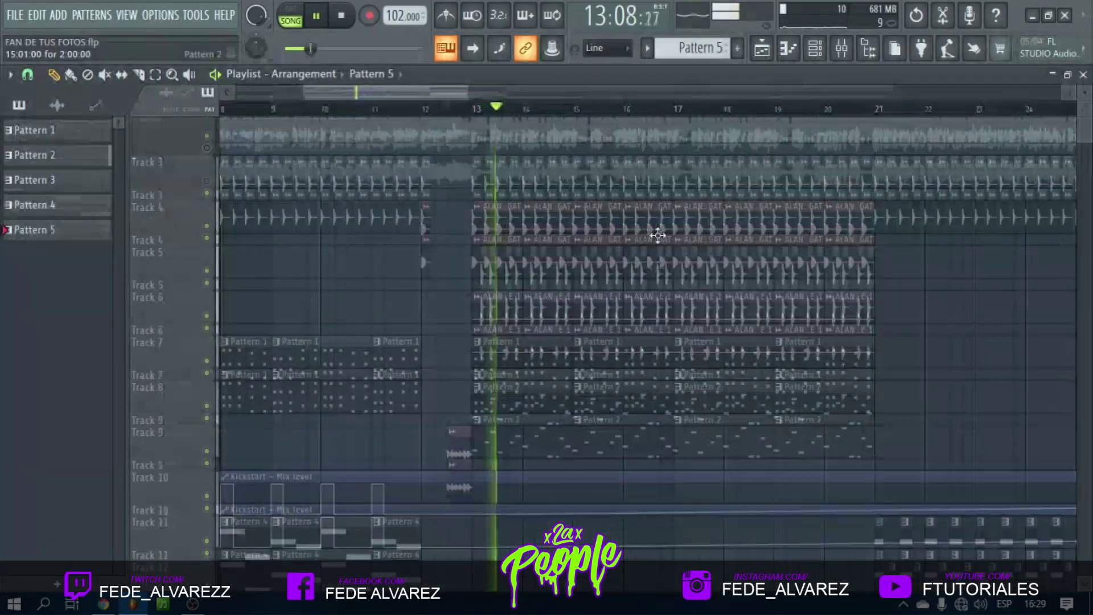
scroll(649, 281, down, 4)
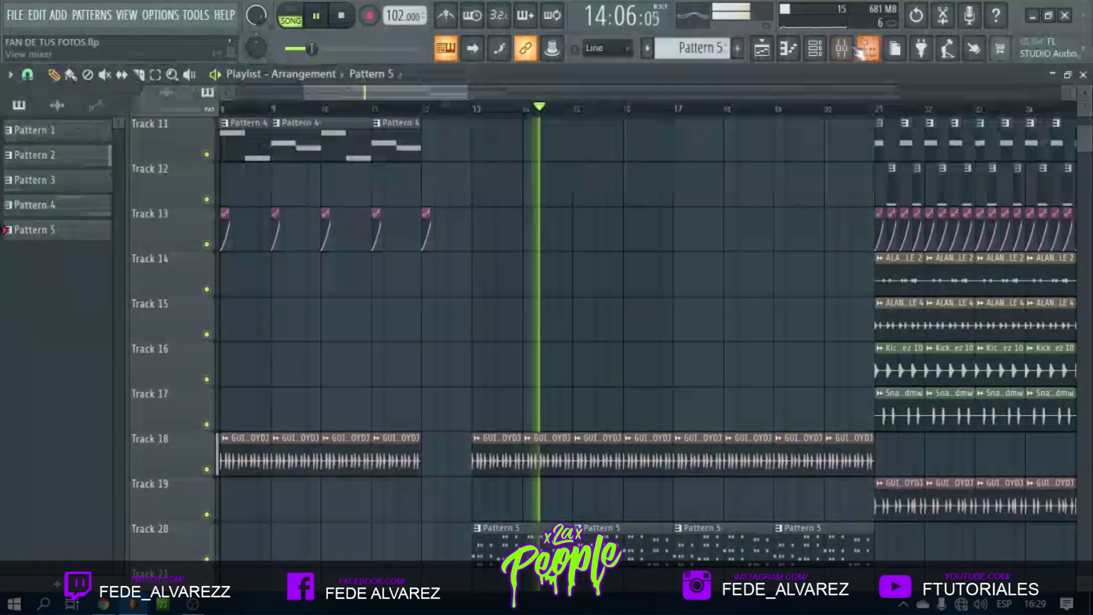
key(F9)
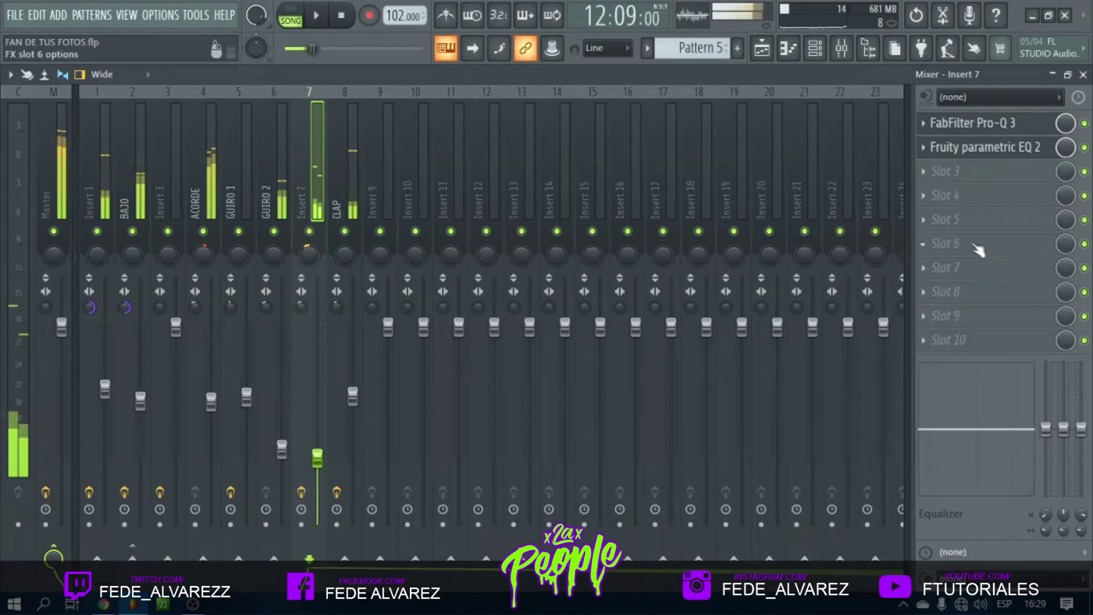
click(978, 220)
click(753, 98)
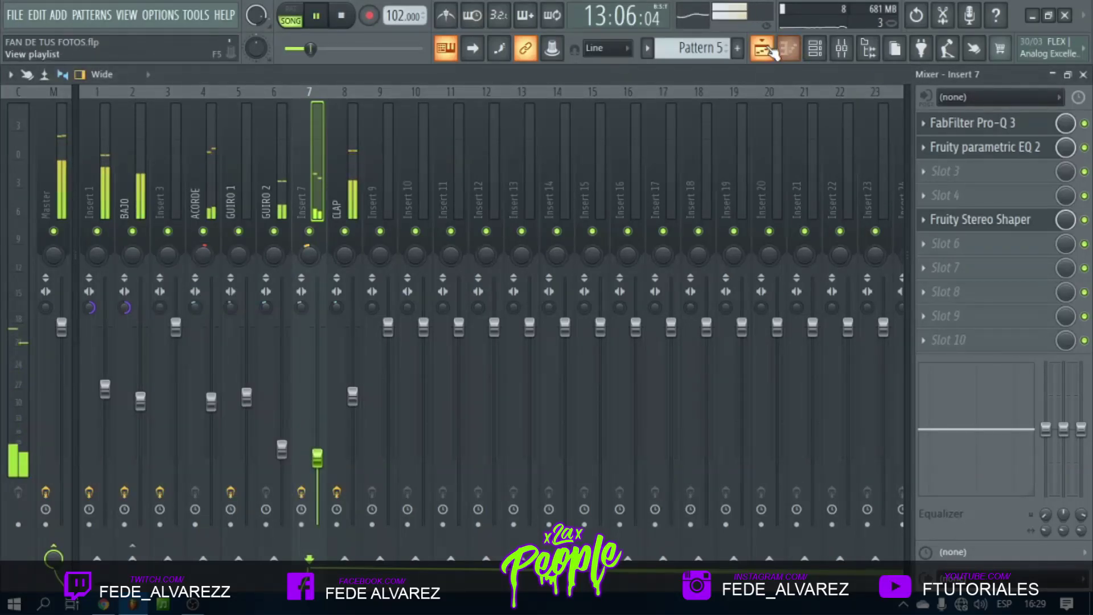
Play the arrangement around bars 12 to 15 and examine the clips on the upper and lower playlist tracks.
click(768, 50)
scroll(452, 237, down, 5)
scroll(432, 216, up, 10)
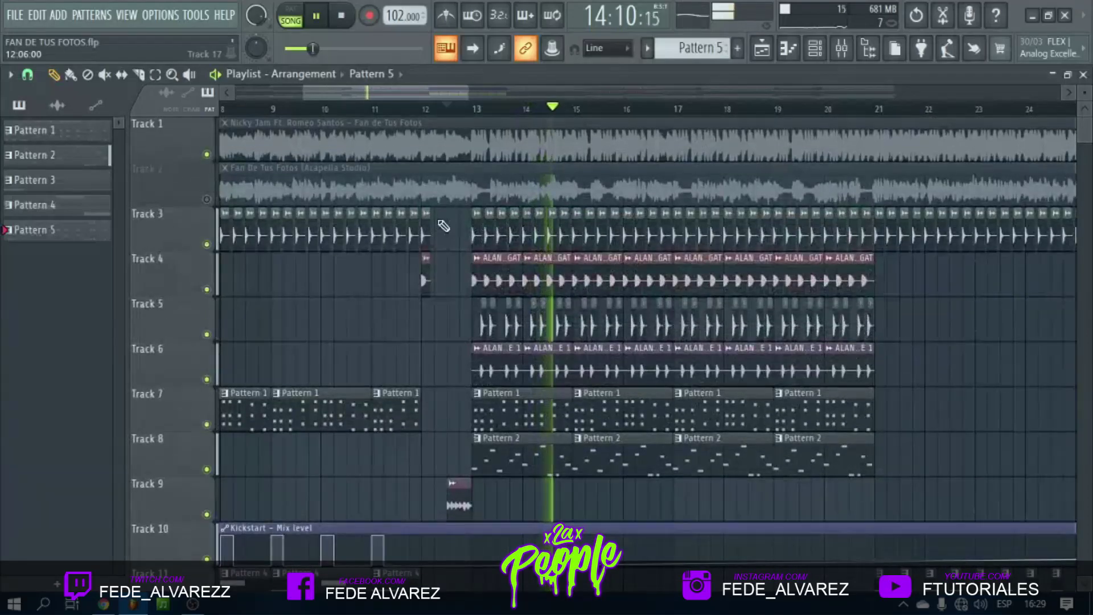
click(413, 108)
scroll(471, 354, up, 4)
scroll(495, 398, down, 6)
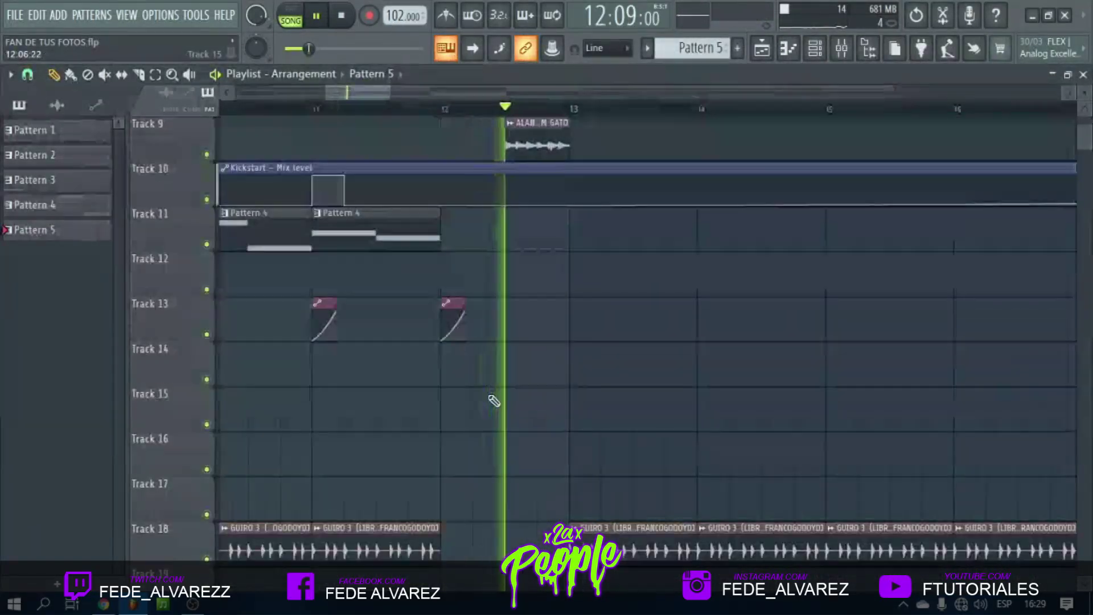
scroll(499, 400, down, 5)
scroll(513, 405, down, 4)
scroll(519, 408, up, 14)
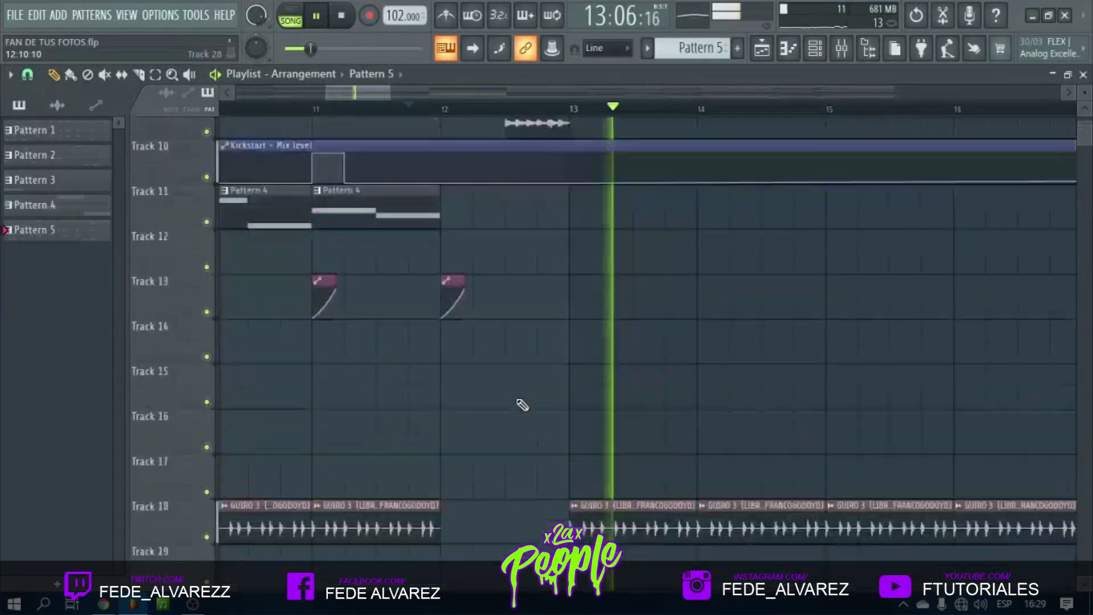
scroll(518, 114, down, 3)
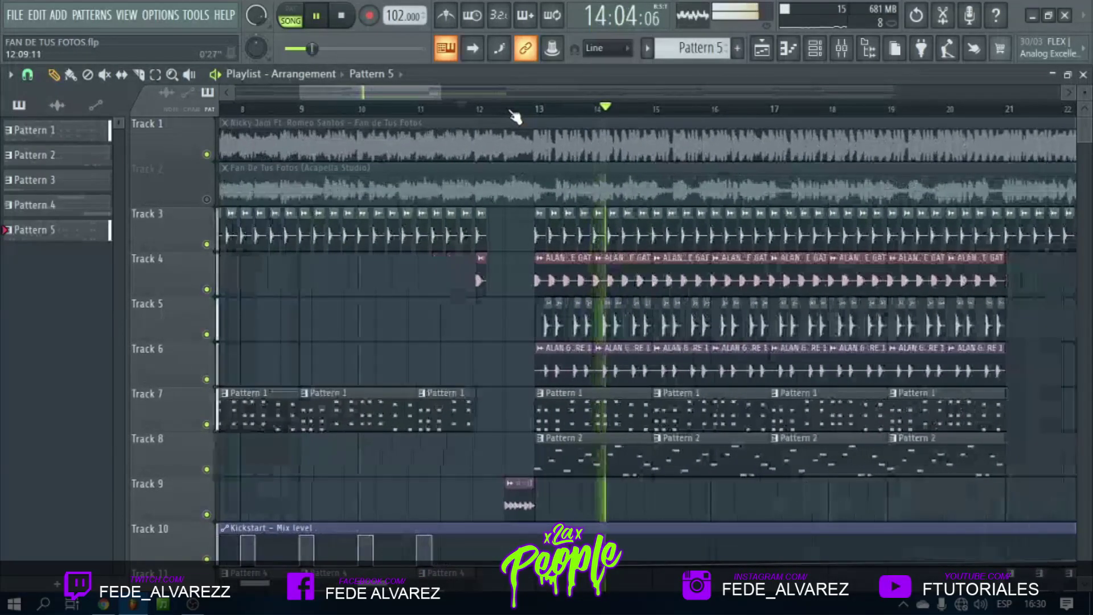
scroll(517, 116, down, 3)
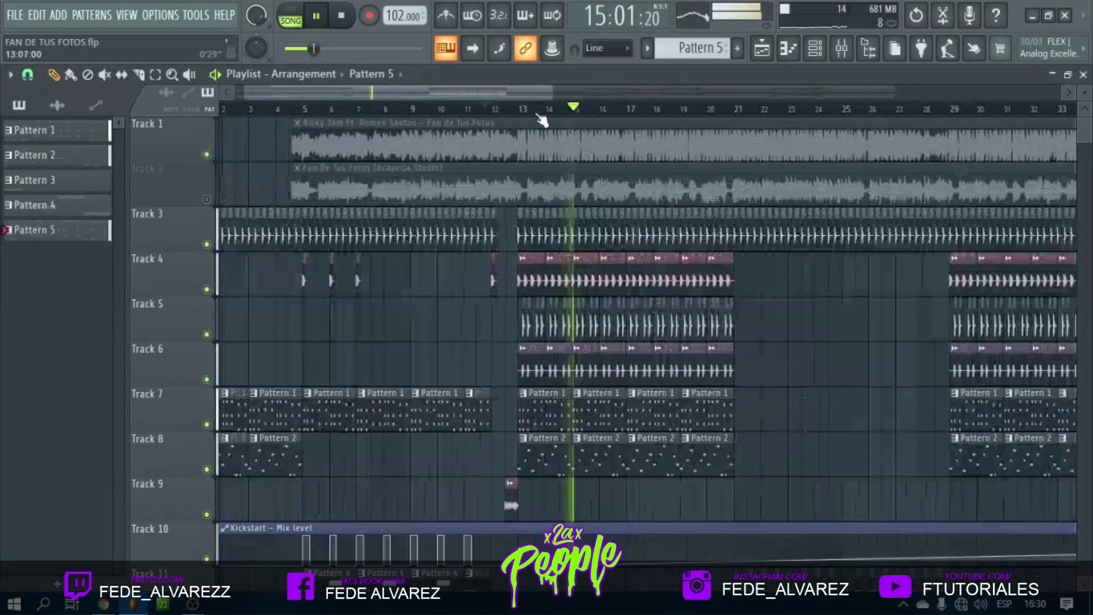
scroll(717, 116, up, 3)
key(space)
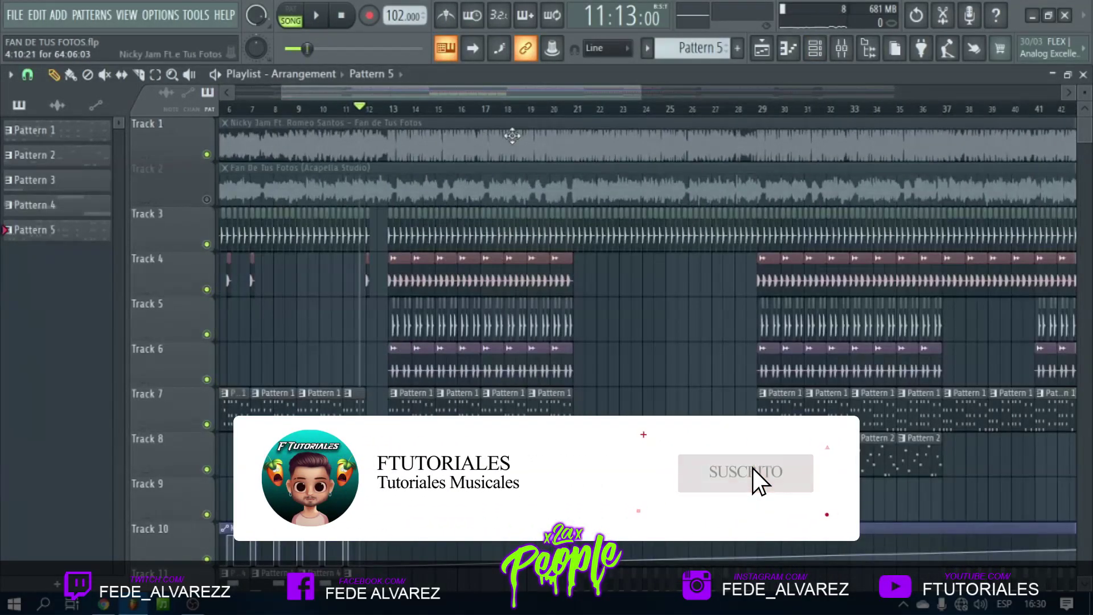
Open Pattern 1's FLEX channel and play the pattern to audition the Synpluck Blip preset.
click(823, 56)
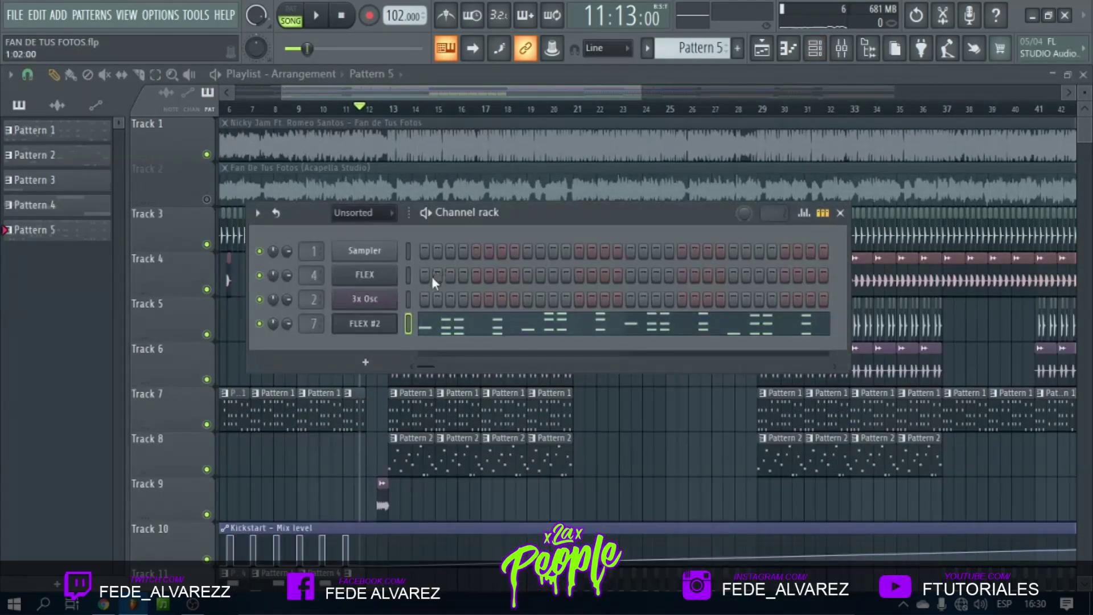
scroll(659, 52, up, 4)
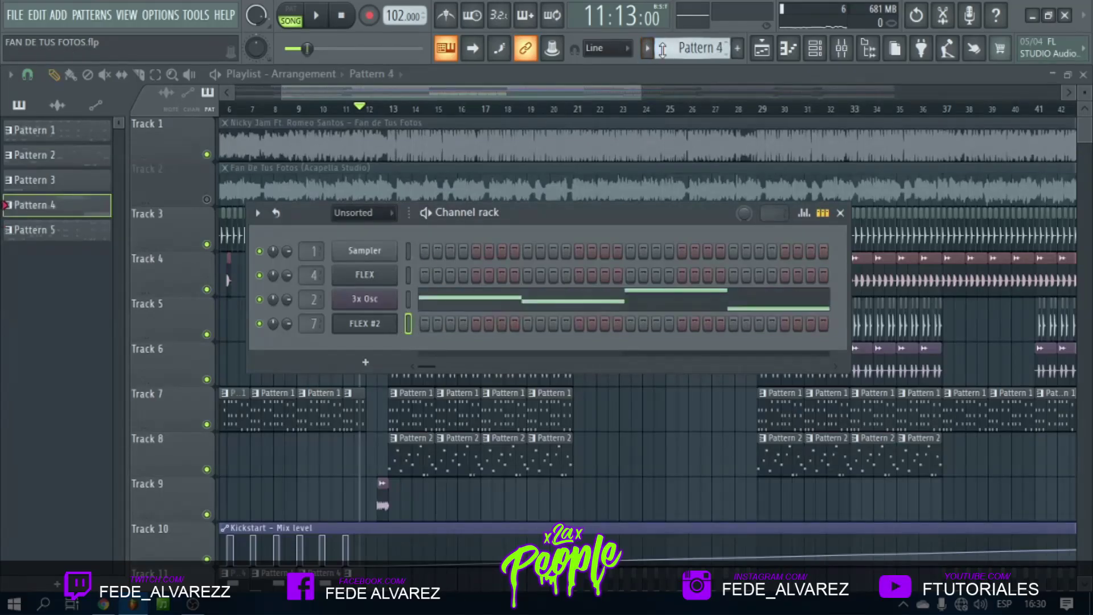
click(365, 275)
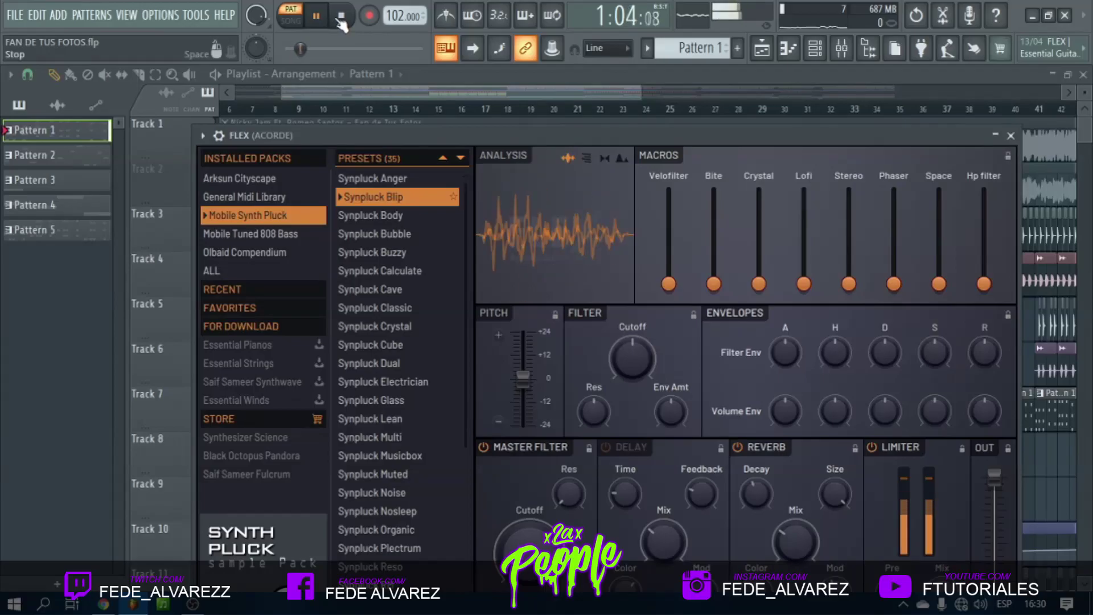
click(761, 57)
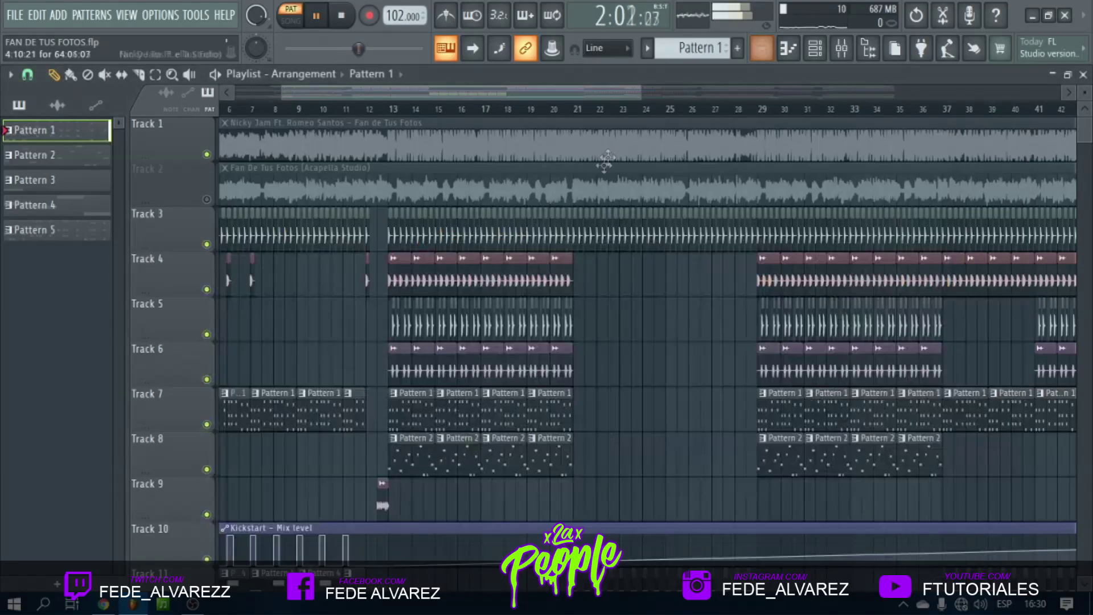
Lower the ACORDE mixer fader slightly and check its balance while the arrangement plays through to bar 16.
key(space)
scroll(296, 114, up, 3)
drag(297, 114, 422, 117)
click(841, 55)
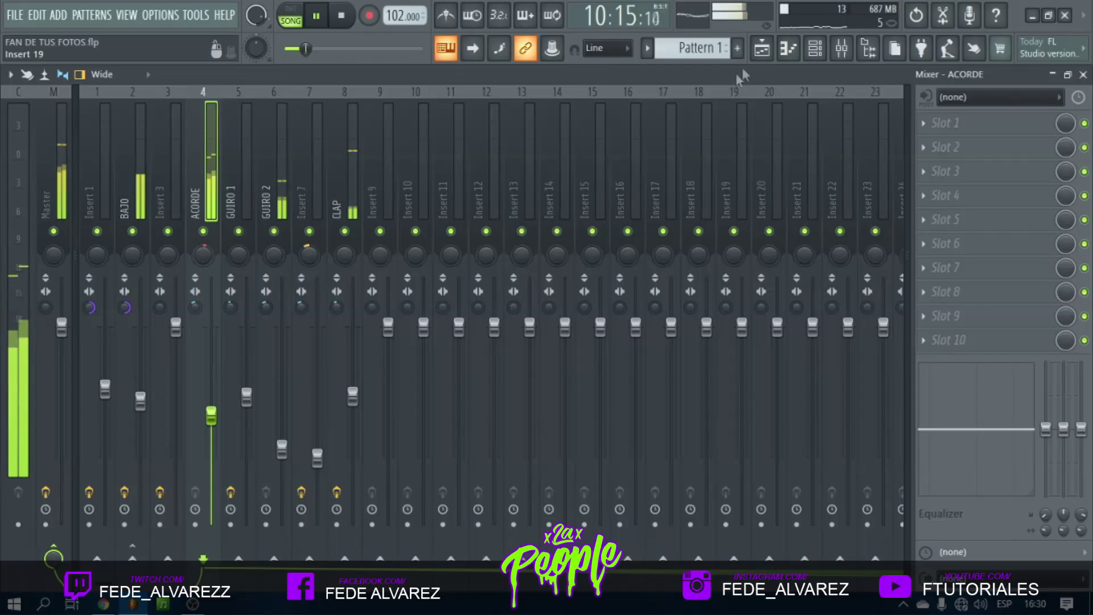
click(762, 50)
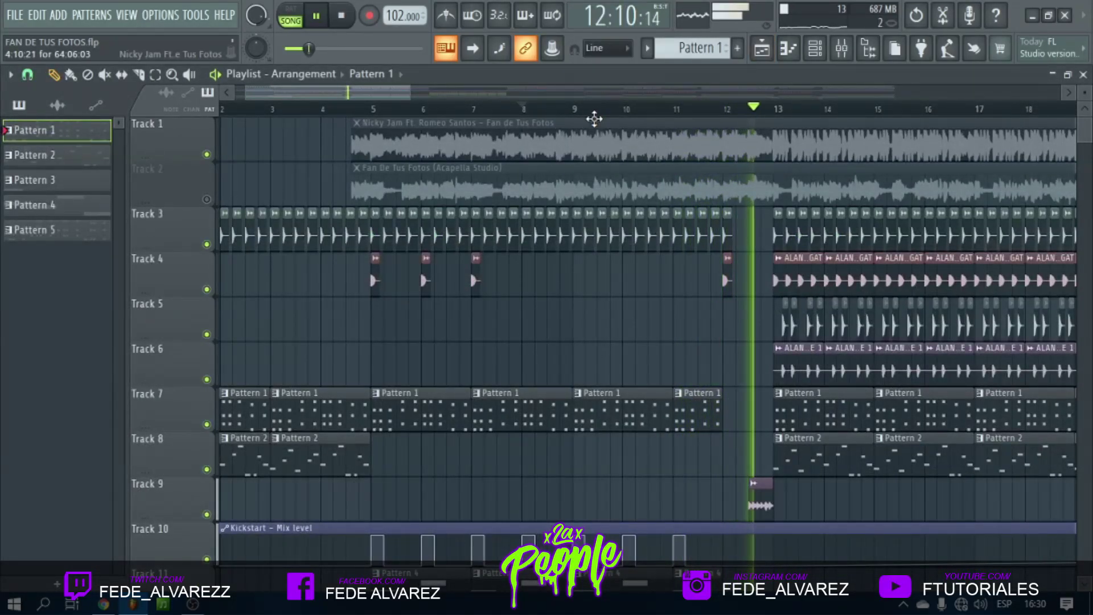
scroll(615, 107, up, 3)
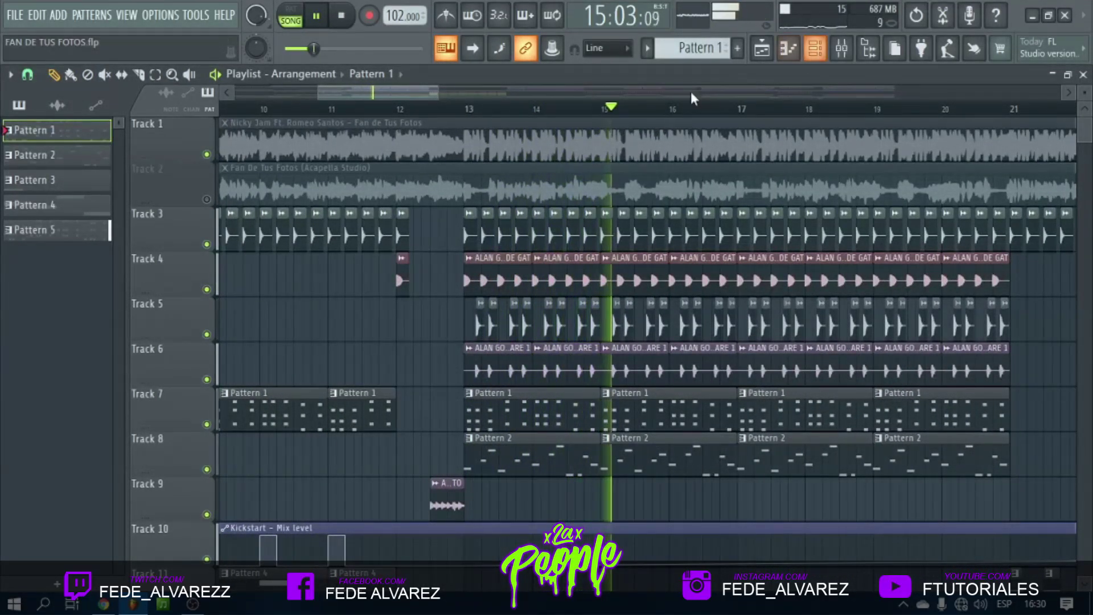
scroll(783, 111, down, 3)
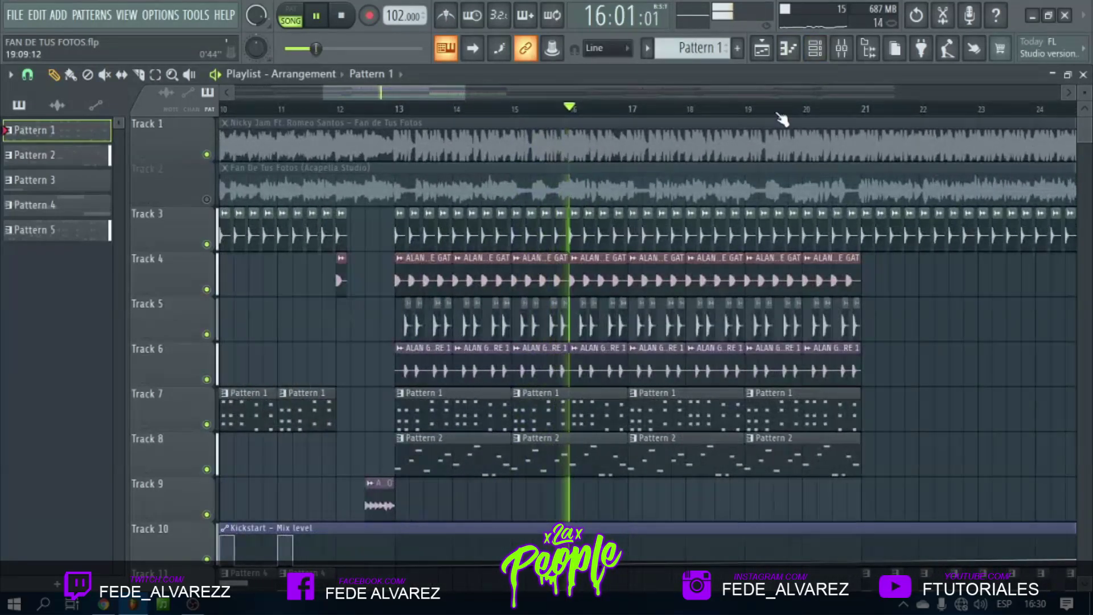
Solo playlist Track 5 and rename mixer Insert 9 as SNARE.
right_click(207, 334)
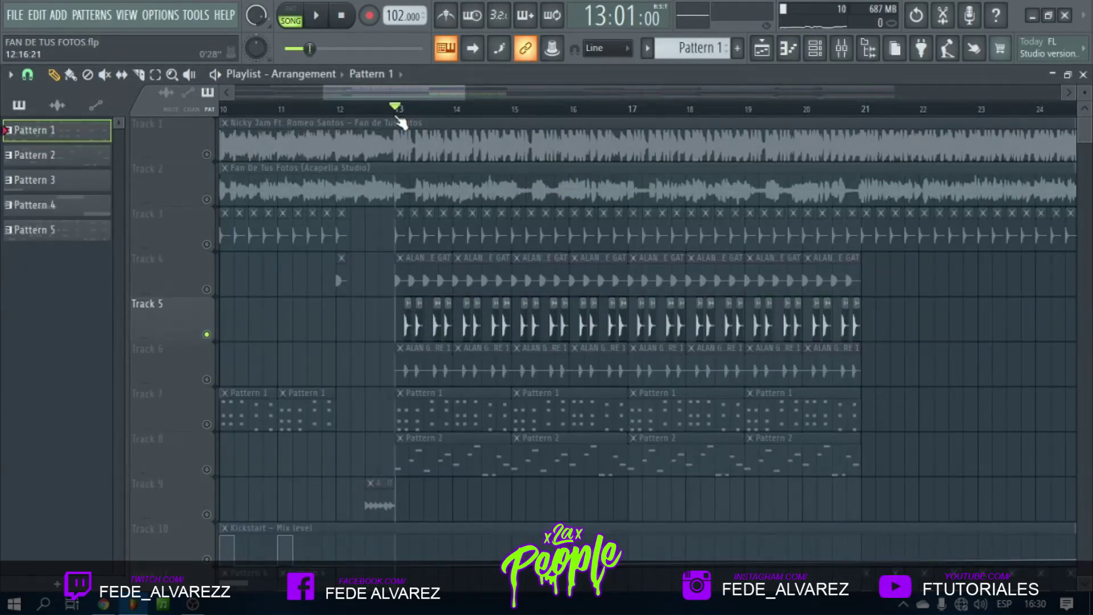
click(842, 48)
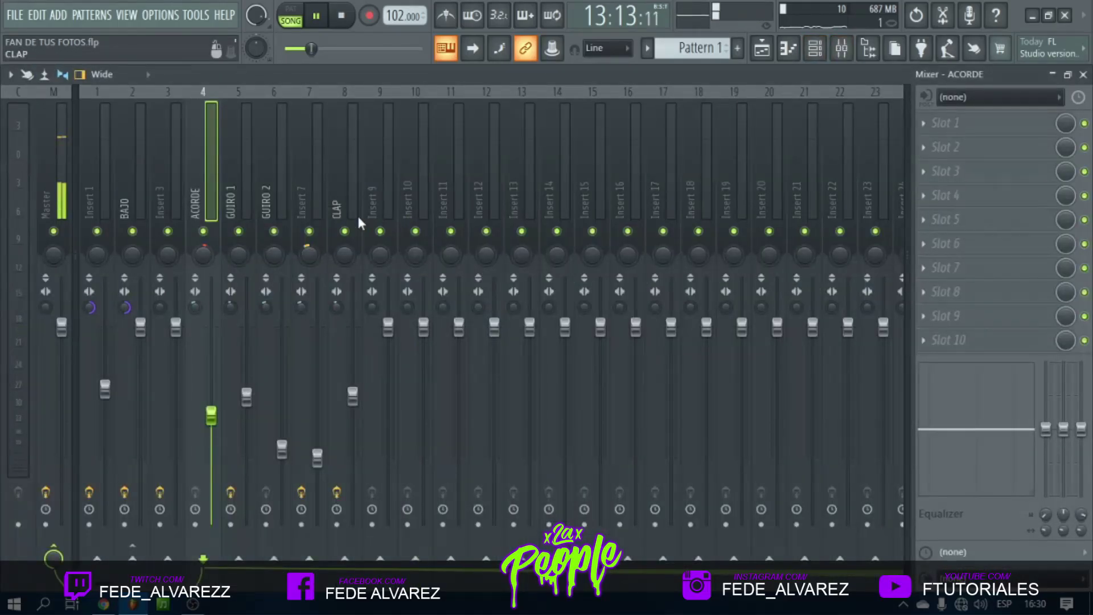
click(387, 194)
right_click(397, 83)
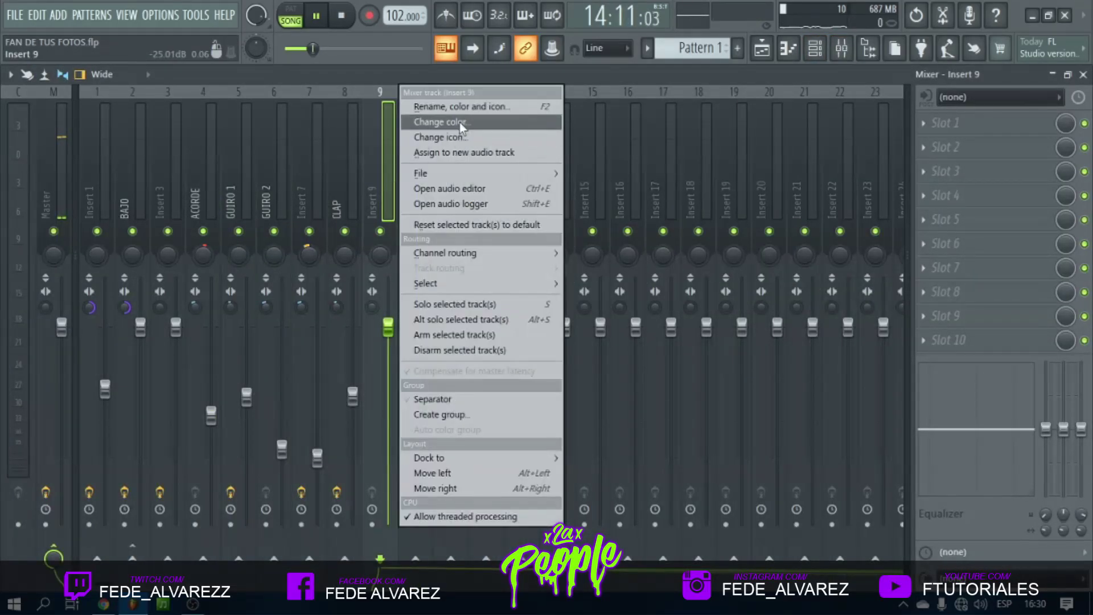
click(458, 107)
text(SNAP)
key(Return)
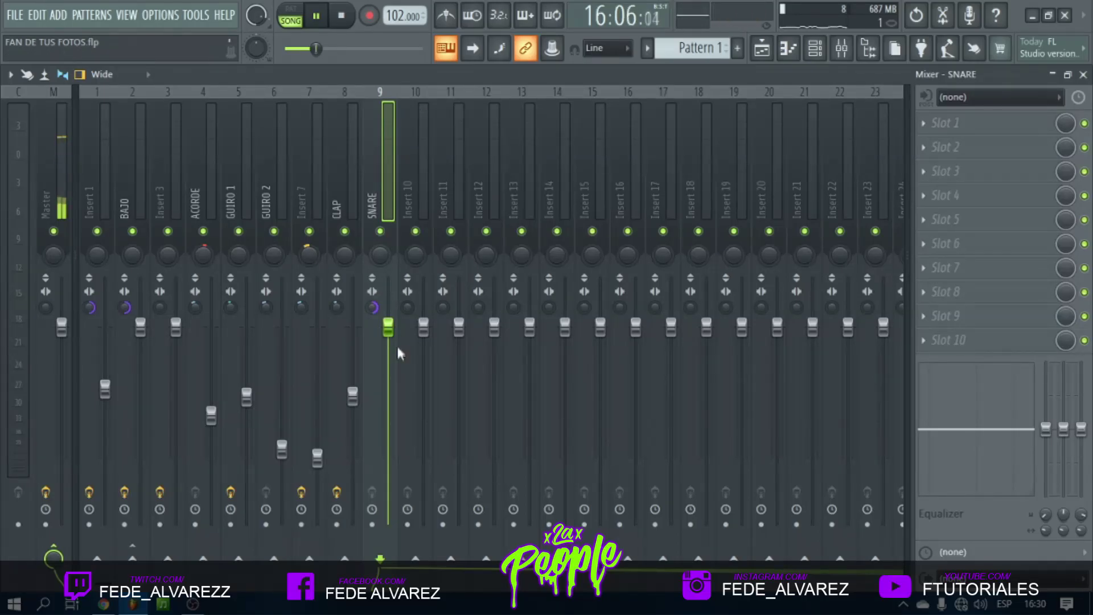
Route the SNARE CLASICO RKT sample on Track 5 to the SNARE mixer channel.
click(759, 48)
key(space)
double_click(553, 304)
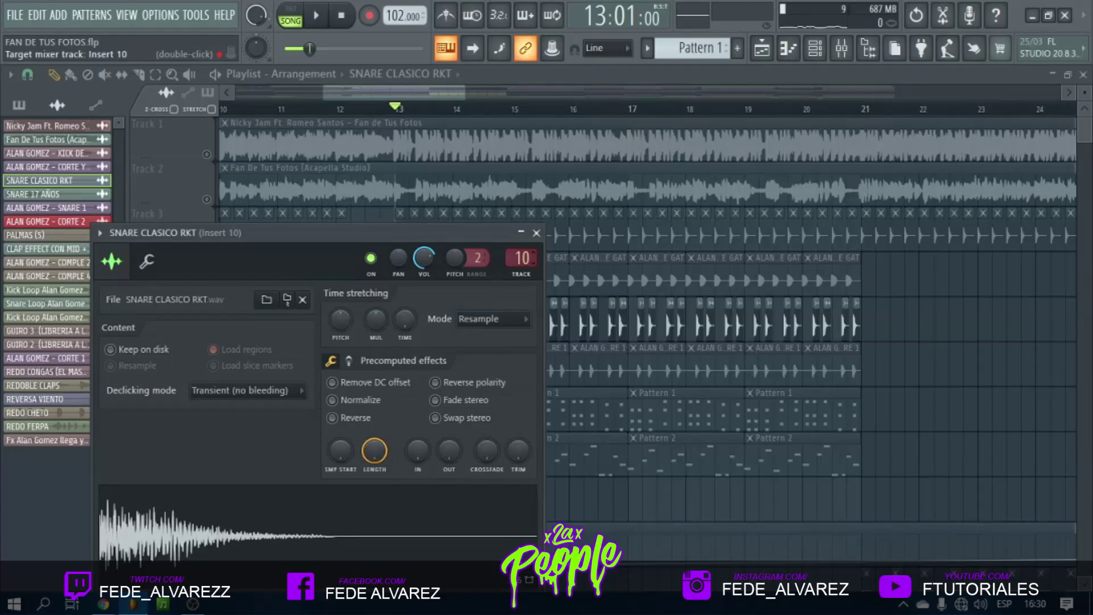
click(534, 233)
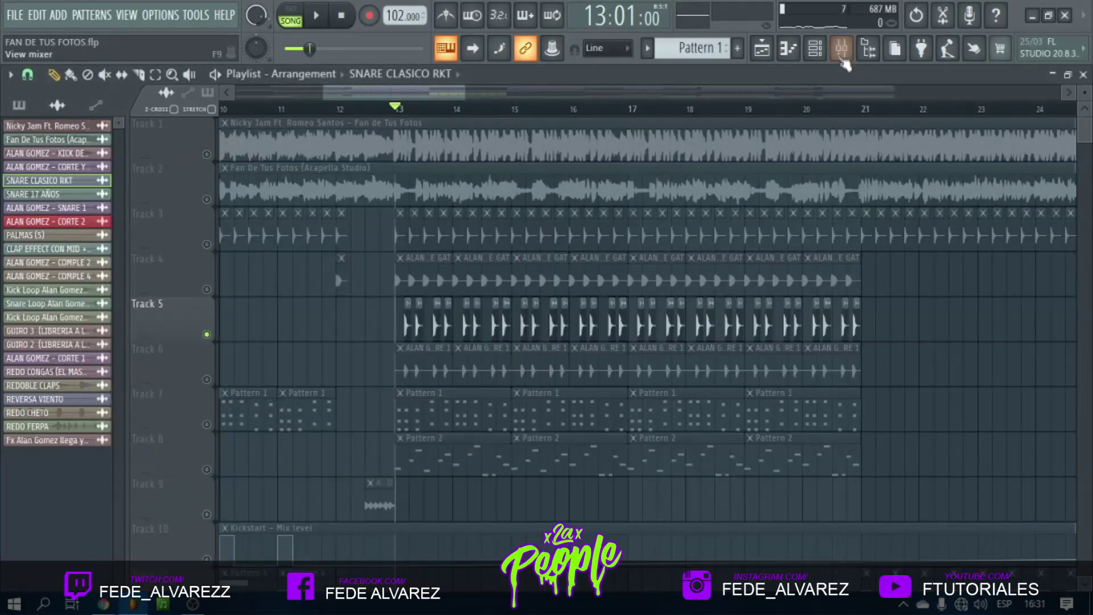
Lower the SNARE mixer fader while the soloed snare plays.
click(842, 49)
key(space)
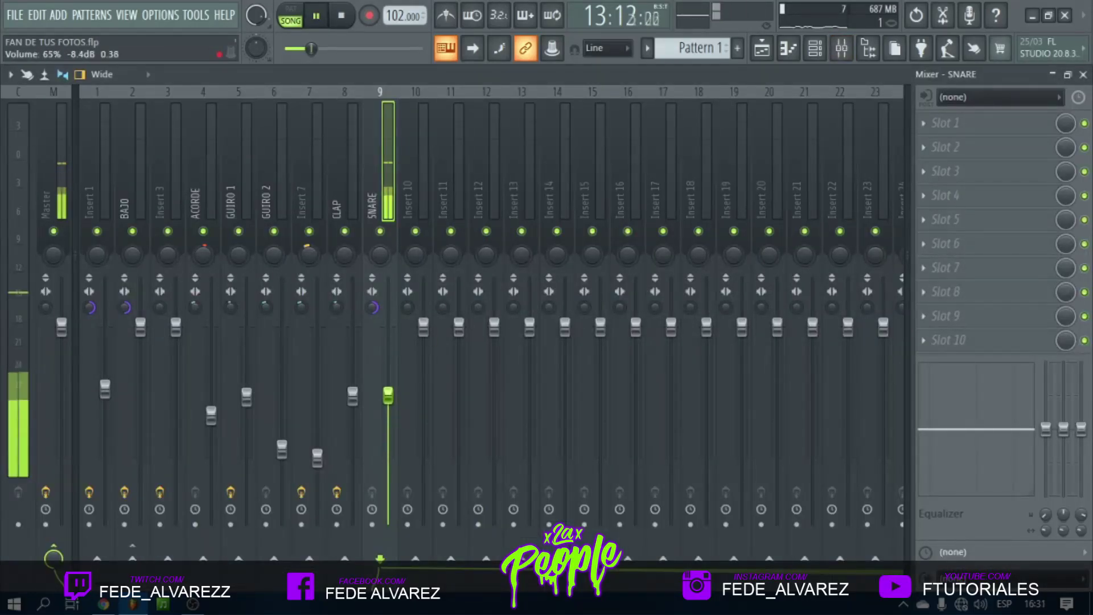
click(762, 47)
key(space)
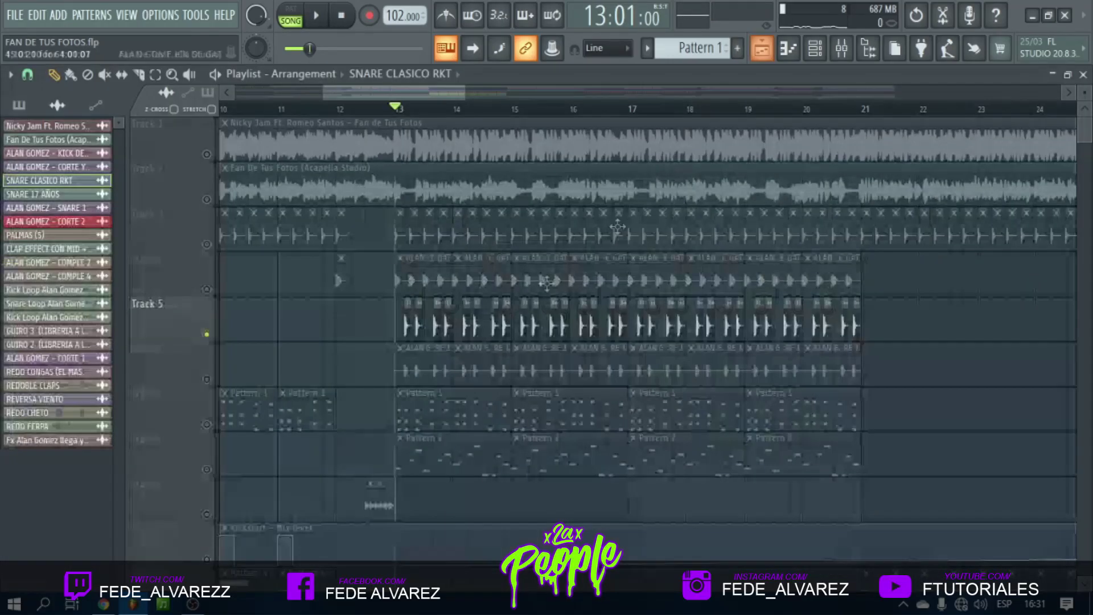
Rename mixer Insert 10, solo playlist Track 6 and set the target mixer track of its ALAN GOMEZ - SNARE 1 sample.
key(space)
click(841, 49)
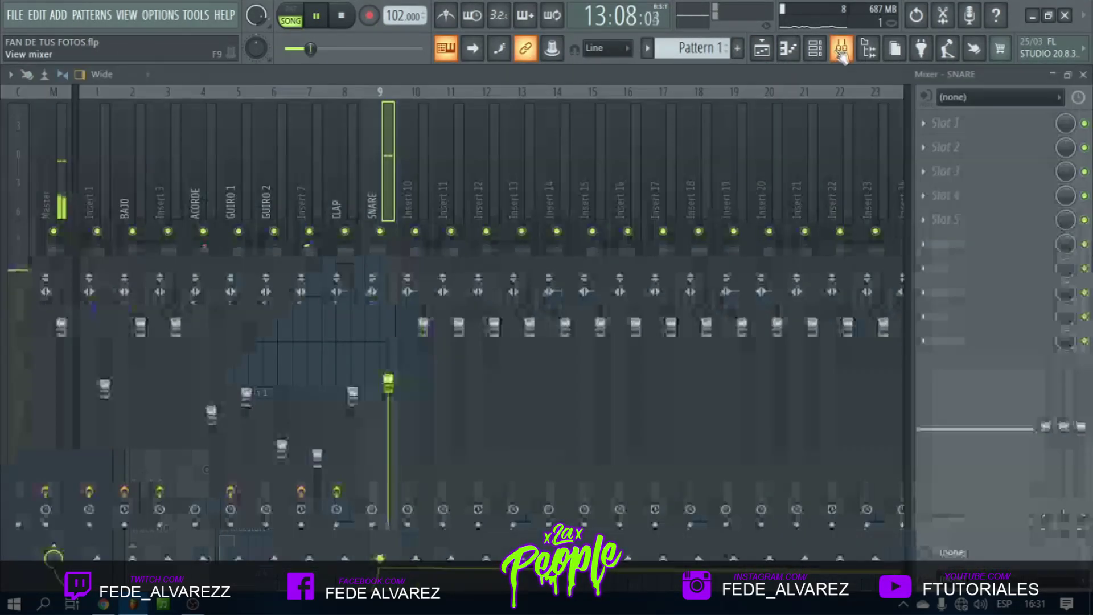
right_click(424, 170)
click(447, 152)
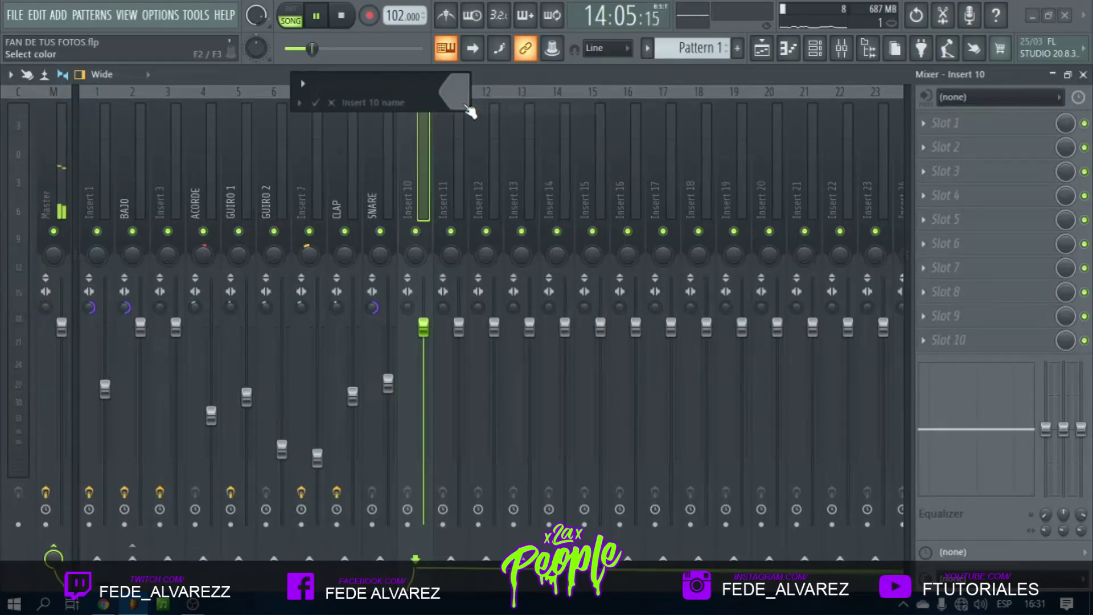
key(Return)
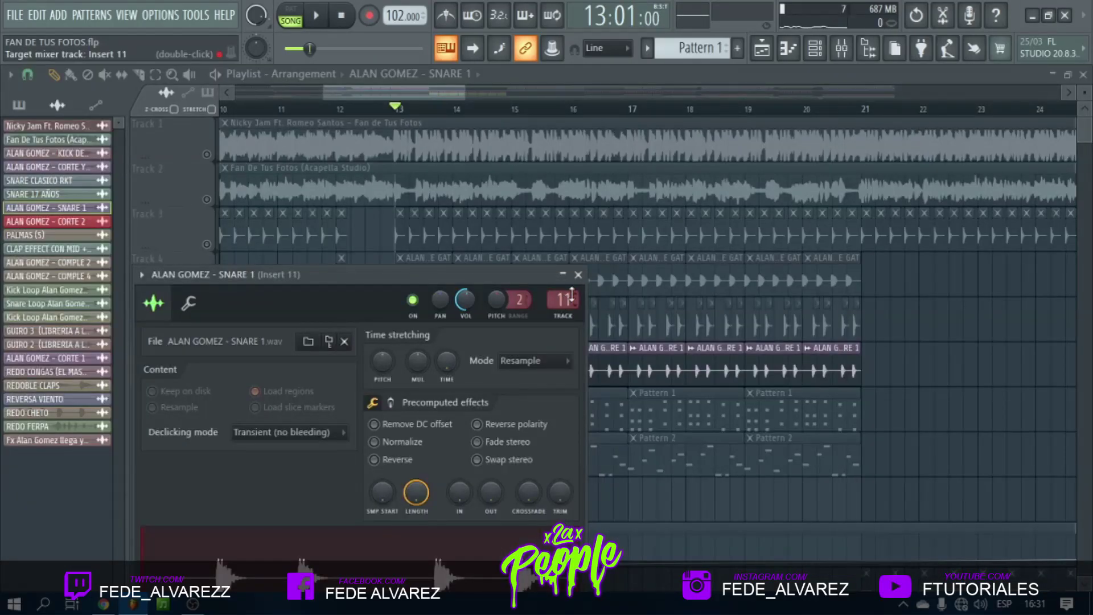
click(578, 274)
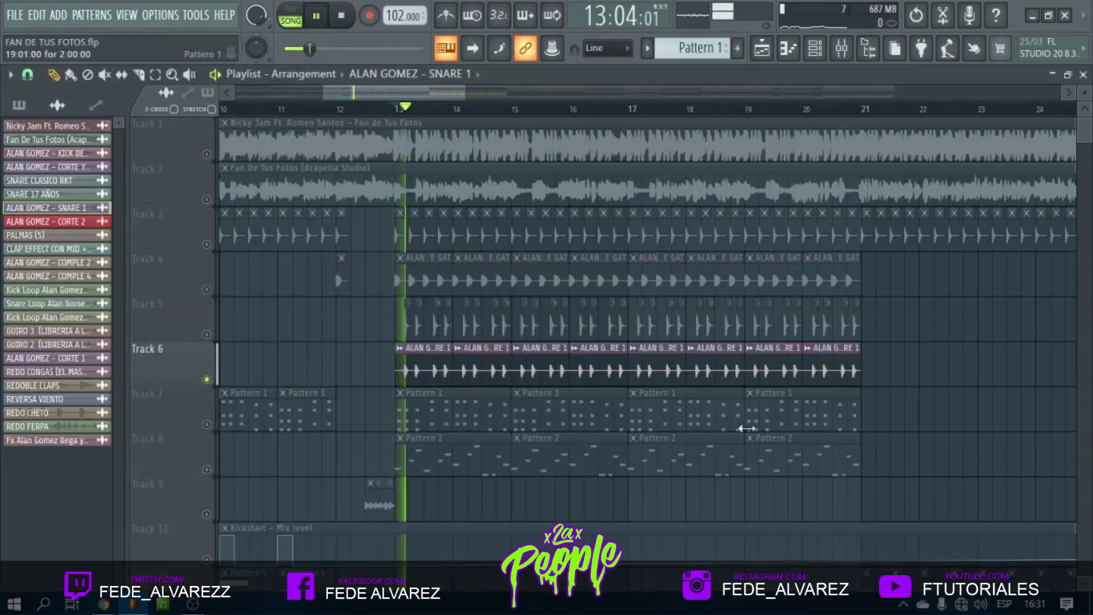
click(842, 48)
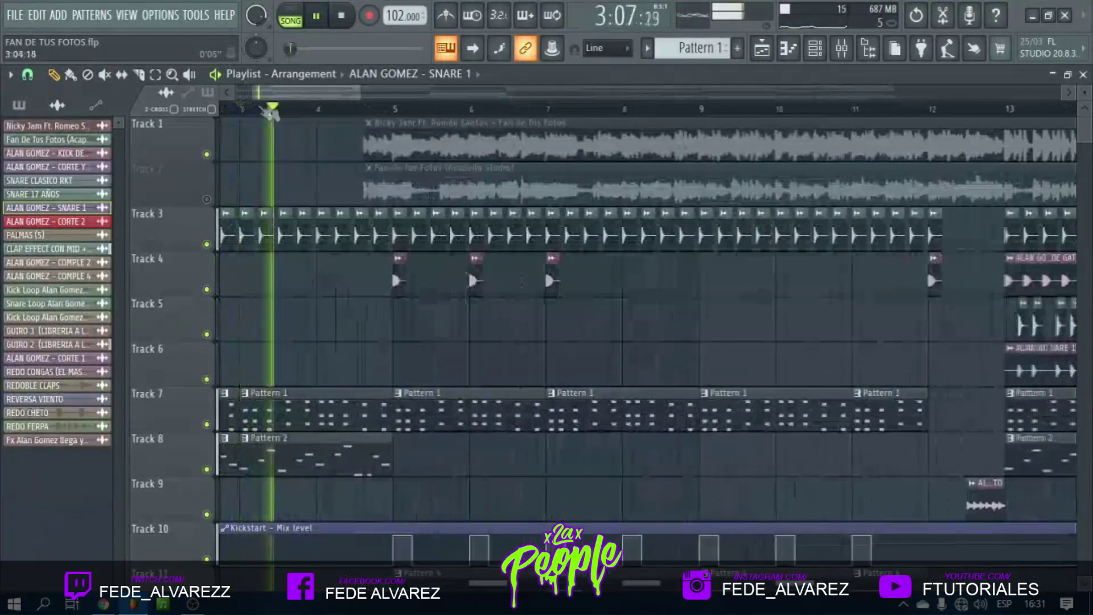
Play the song from before bar 5 and place an additional kick clip at bar 8 on Track 4.
click(358, 109)
scroll(373, 111, up, 3)
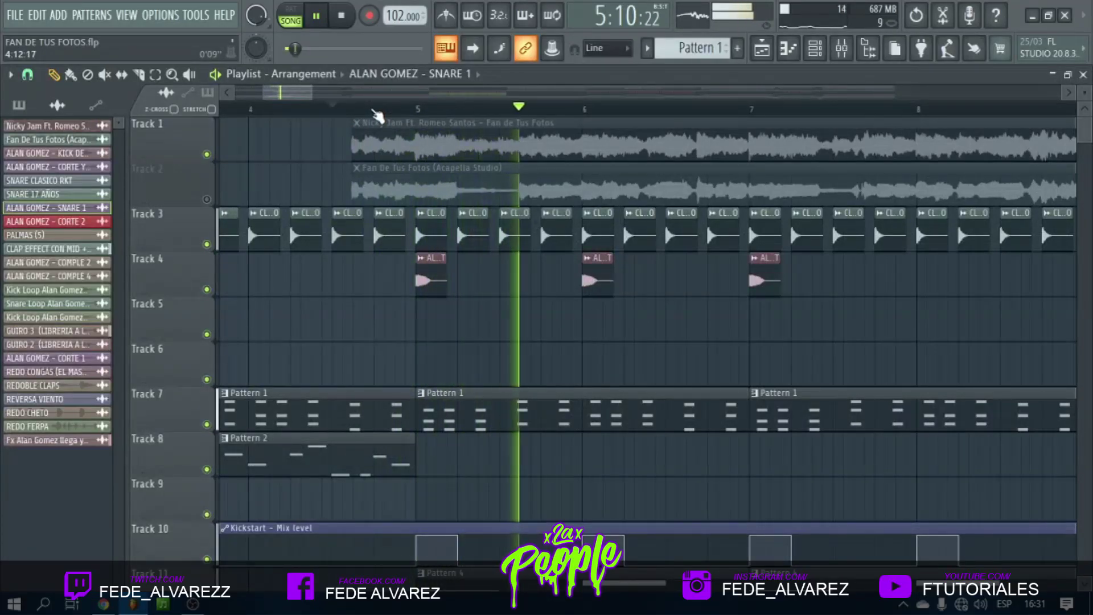
scroll(376, 116, down, 3)
scroll(405, 293, down, 6)
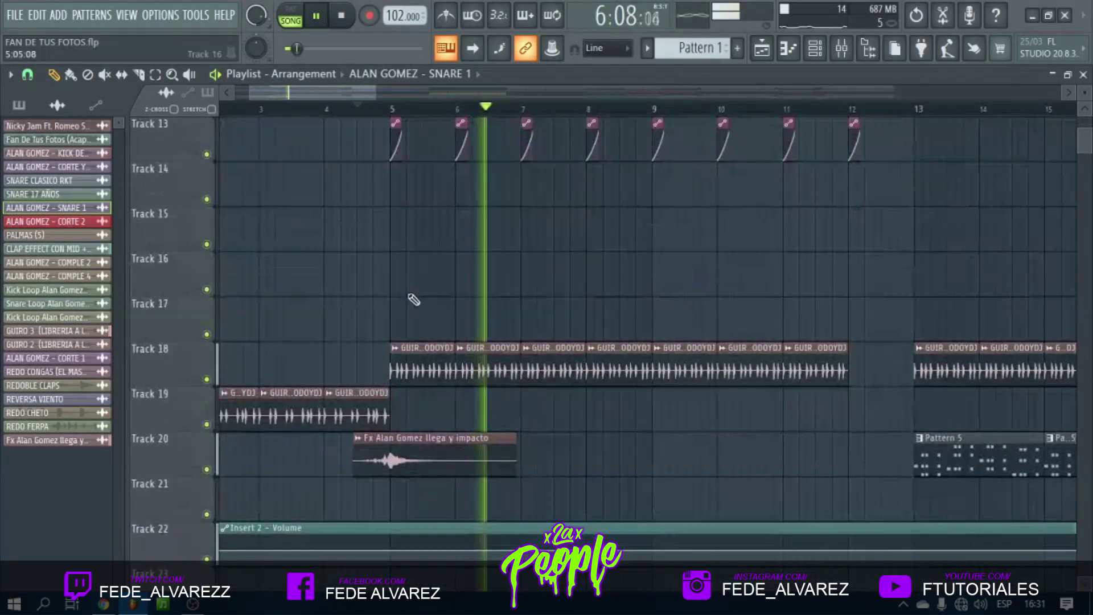
scroll(634, 317, up, 5)
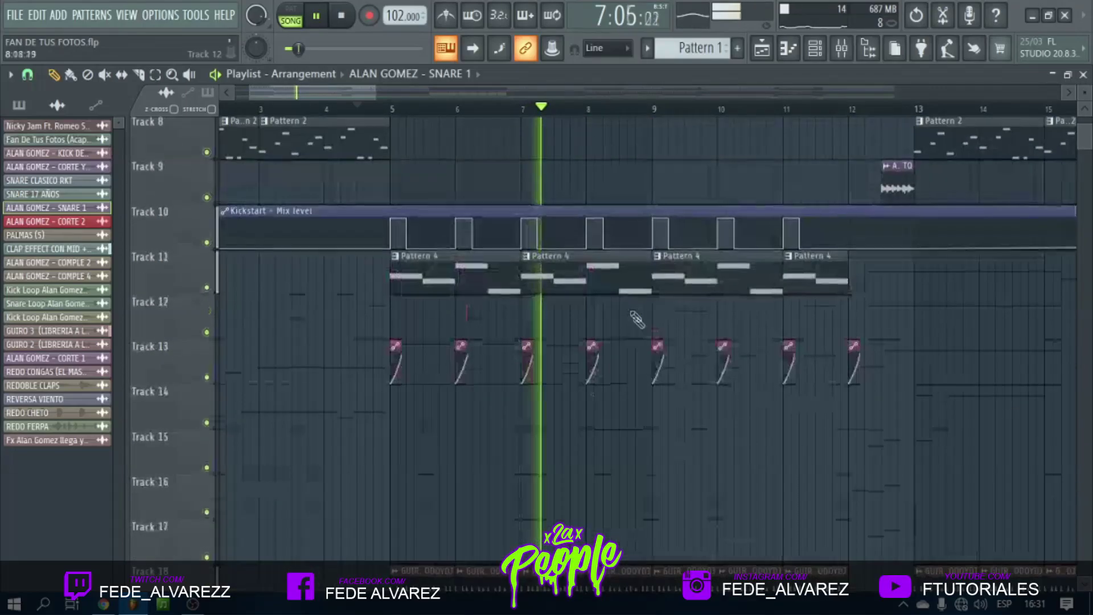
scroll(641, 320, up, 2)
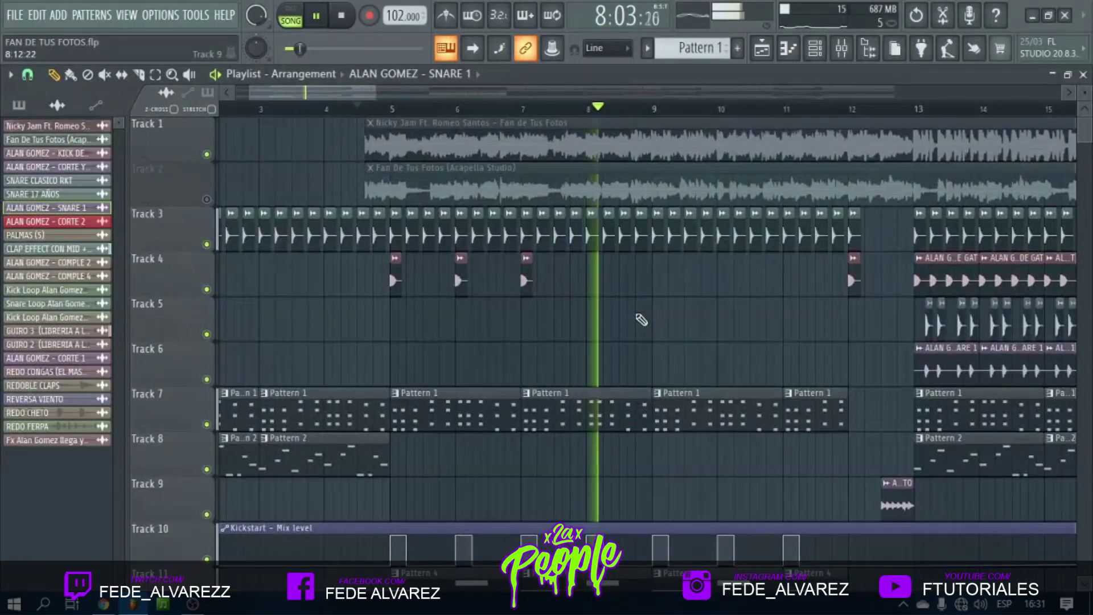
click(524, 280)
click(589, 280)
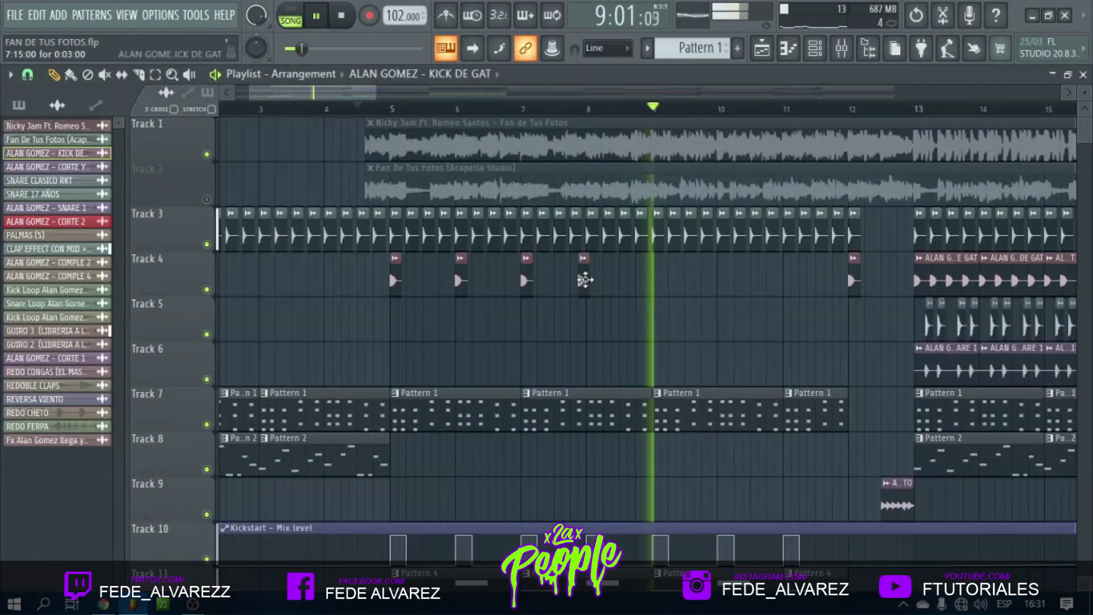
Place kick clips every half bar from bar 9 to bar 11 on Track 4.
drag(545, 296, 400, 279)
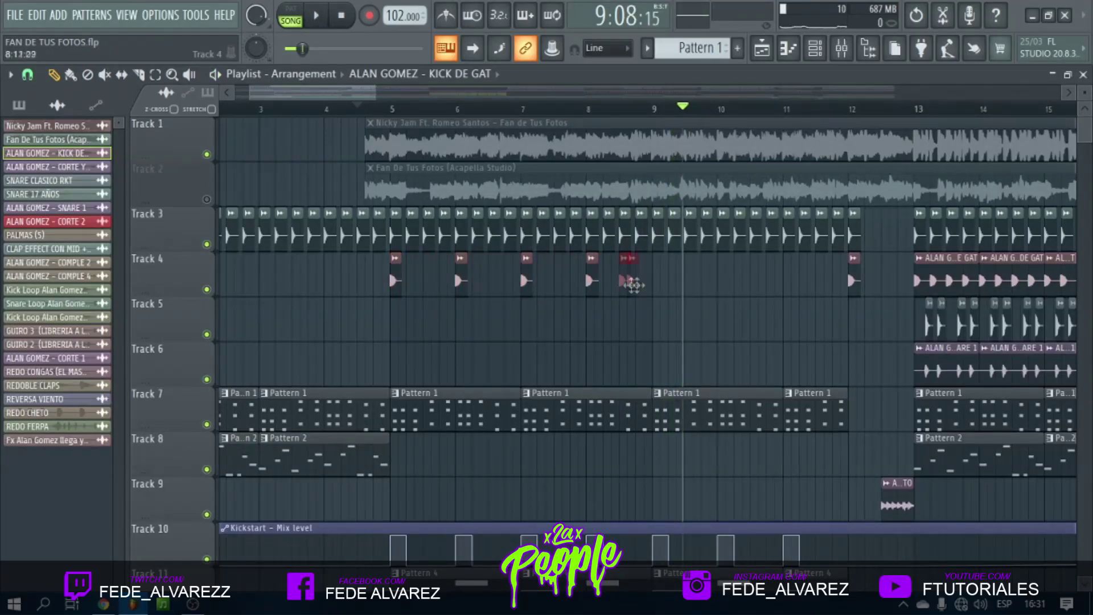
scroll(689, 125, up, 4)
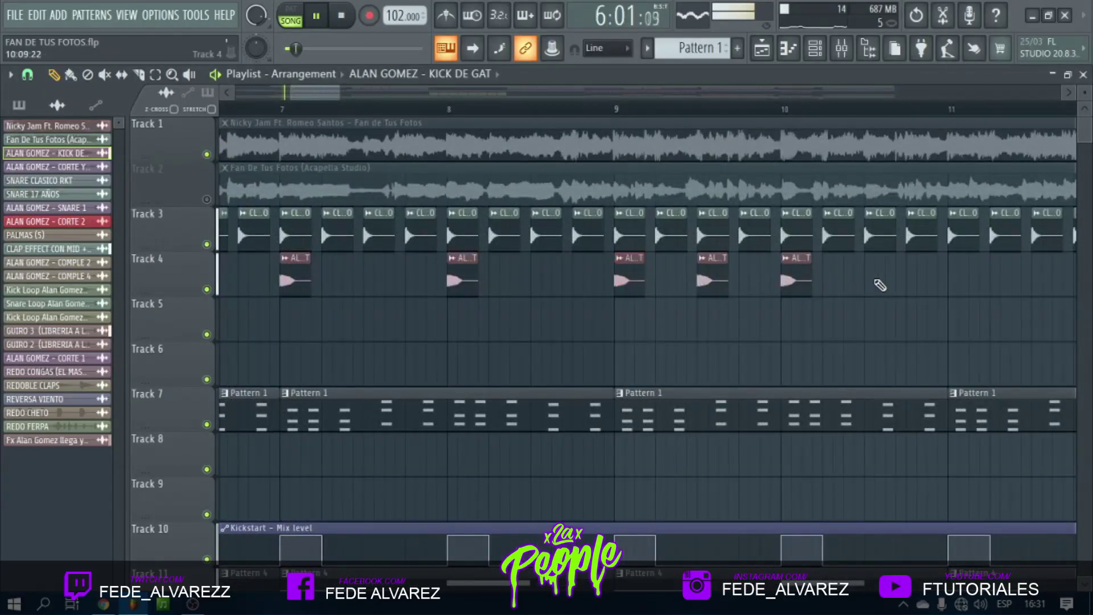
scroll(598, 108, down, 3)
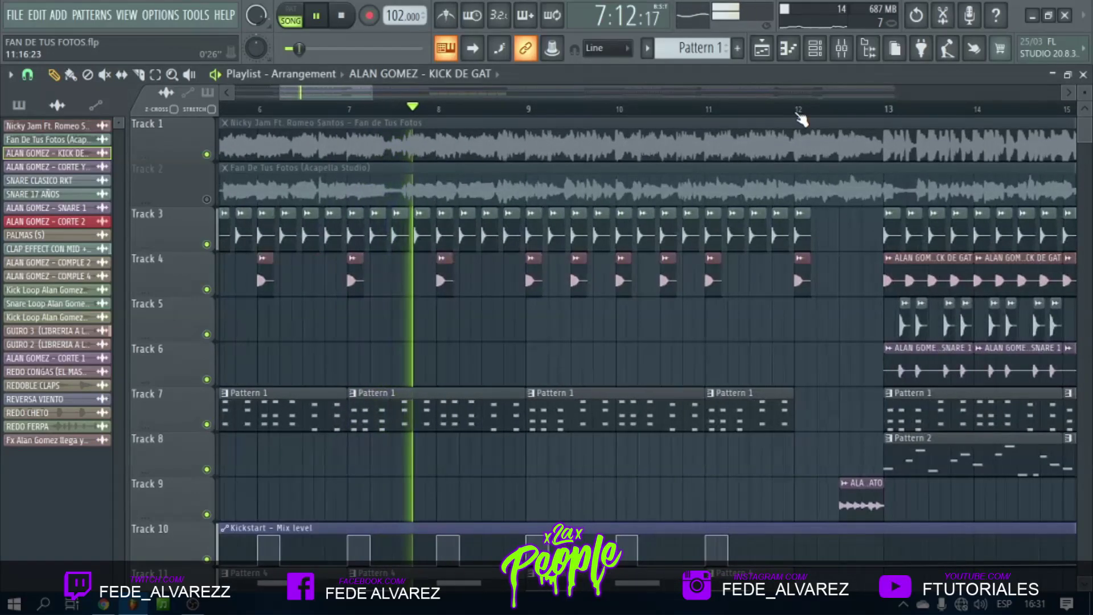
scroll(801, 119, up, 1)
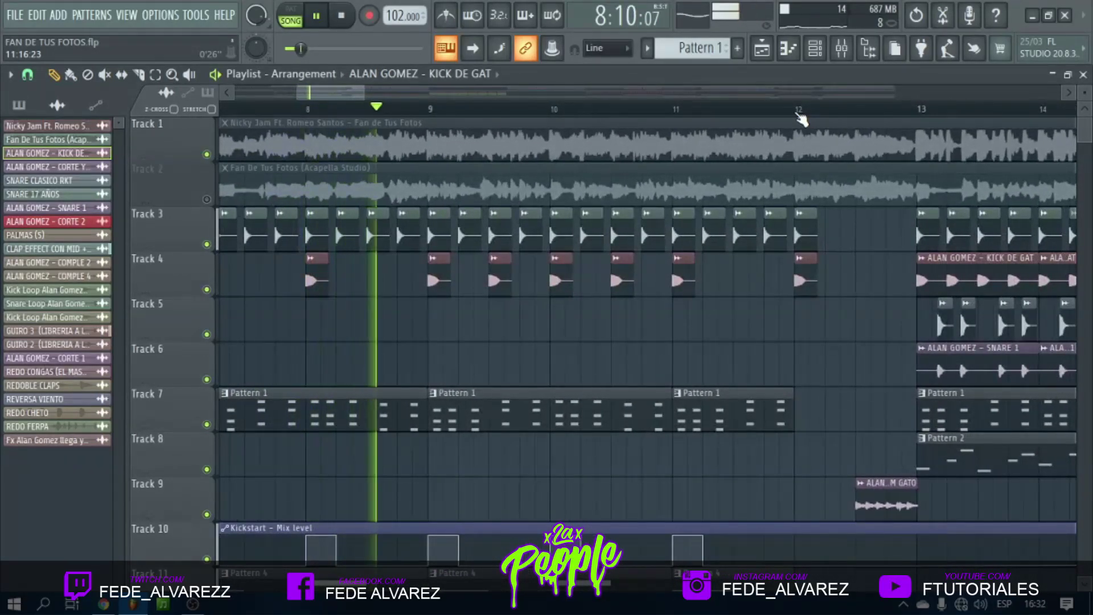
Fill Track 4 with kicks on every beat between bars 9 and 12, adding off-beat kicks through bar 11.
click(464, 280)
click(526, 284)
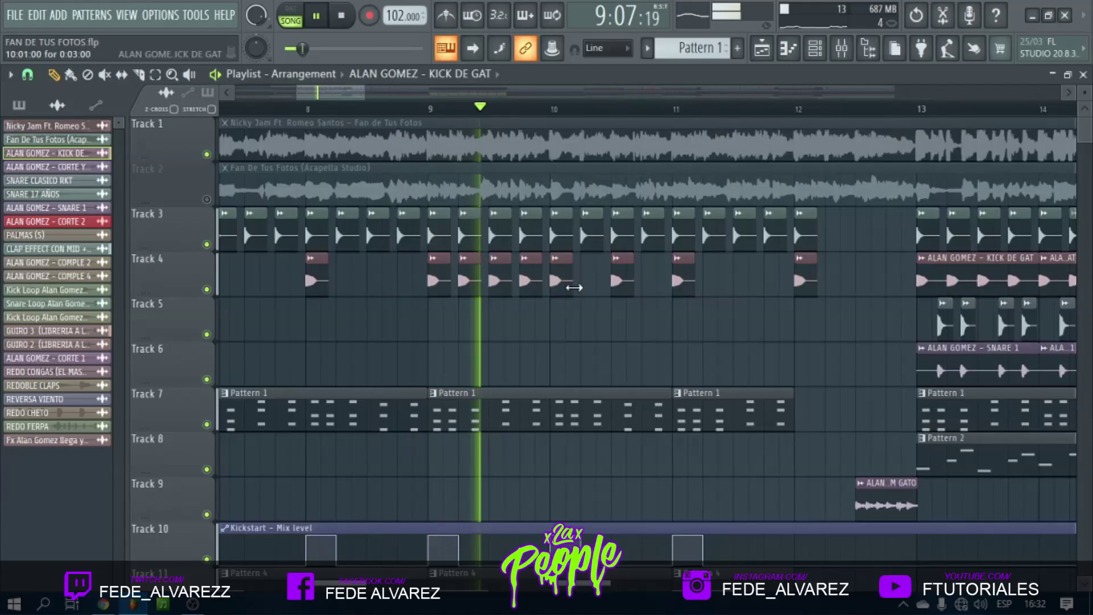
click(586, 285)
click(648, 286)
click(709, 285)
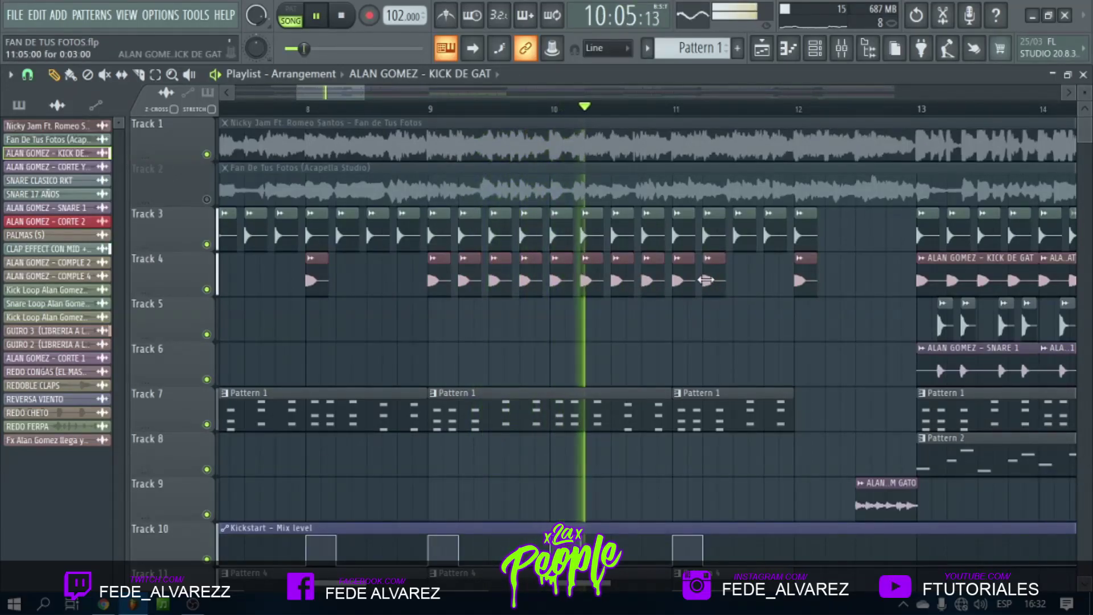
click(738, 285)
click(769, 285)
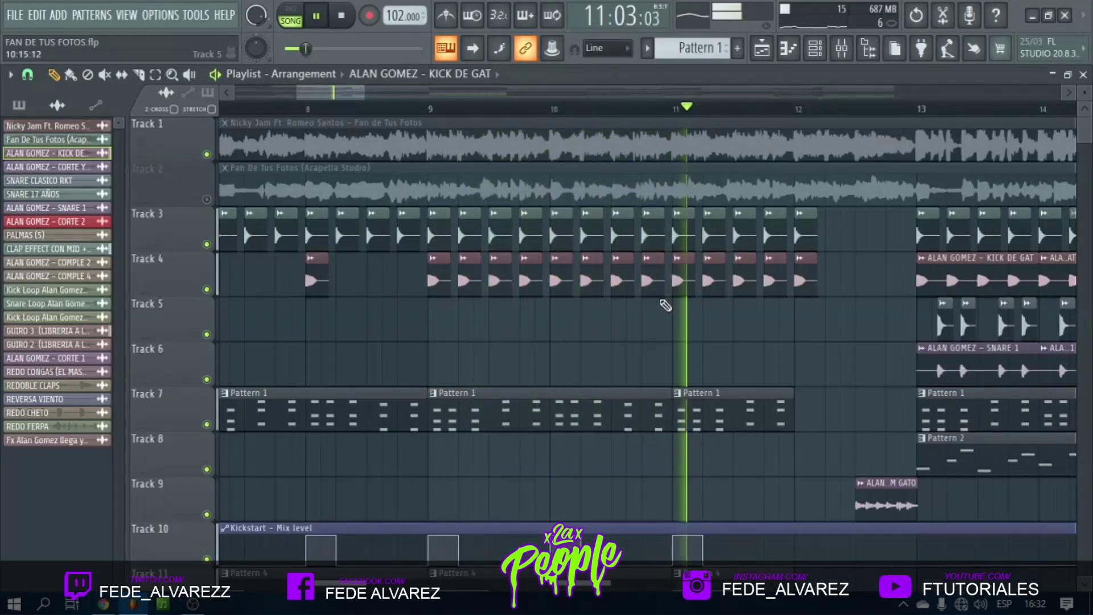
key(space)
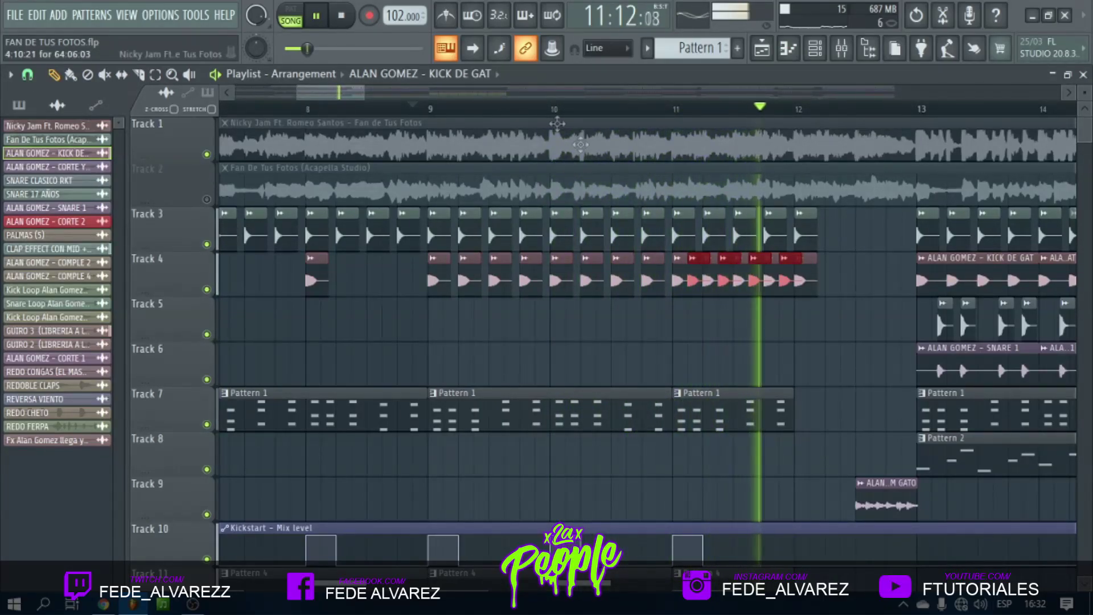
Play the section from before bar 5 and delete all Track 4 kicks from bar 9 through bar 12.
scroll(787, 114, down, 2)
scroll(787, 113, down, 2)
click(293, 110)
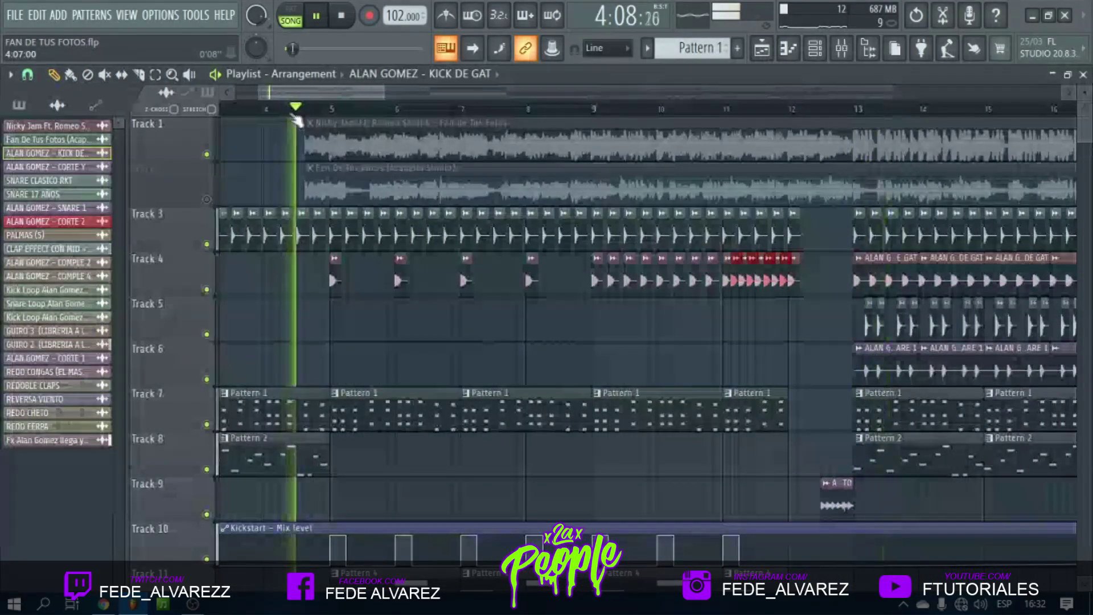
scroll(292, 110, up, 1)
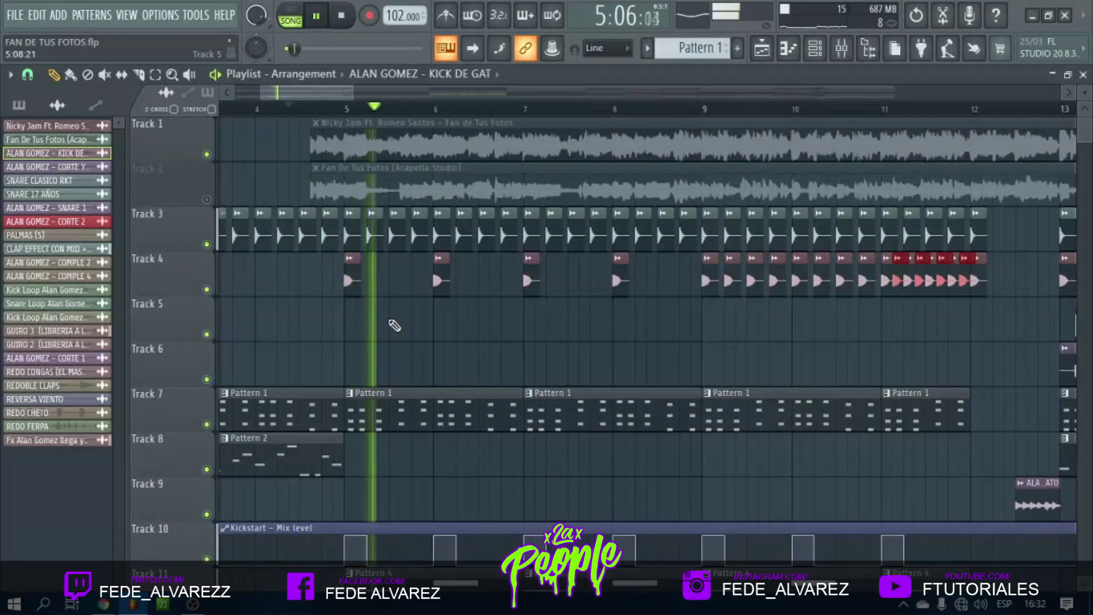
scroll(643, 117, down, 2)
drag(804, 290, 640, 284)
Delete the Track 3 clips between bars 5 and 9 and resume playback.
key(space)
drag(434, 233, 619, 240)
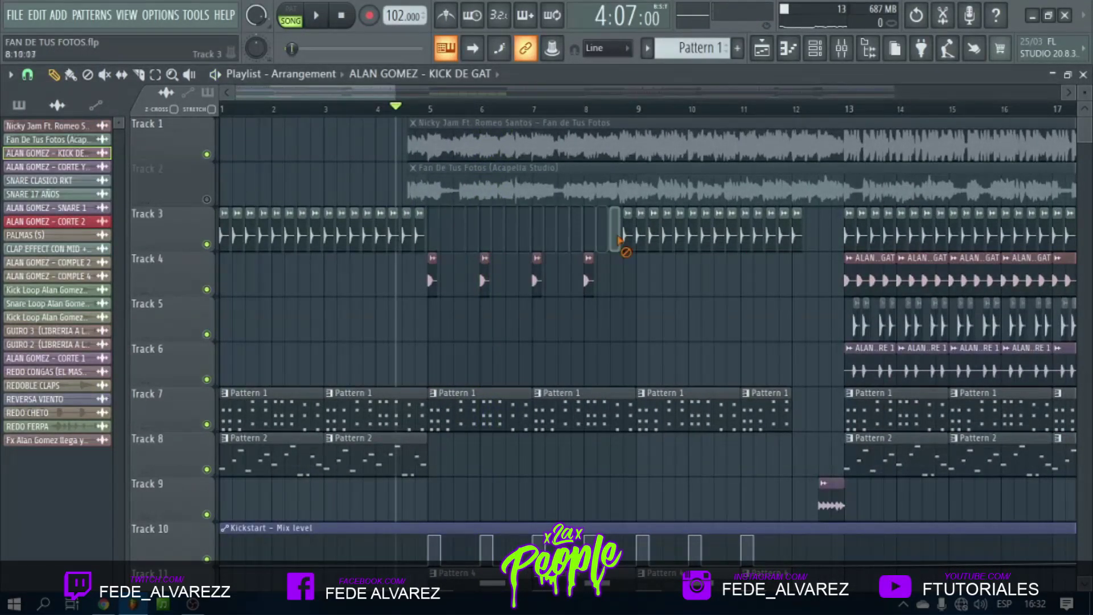
key(space)
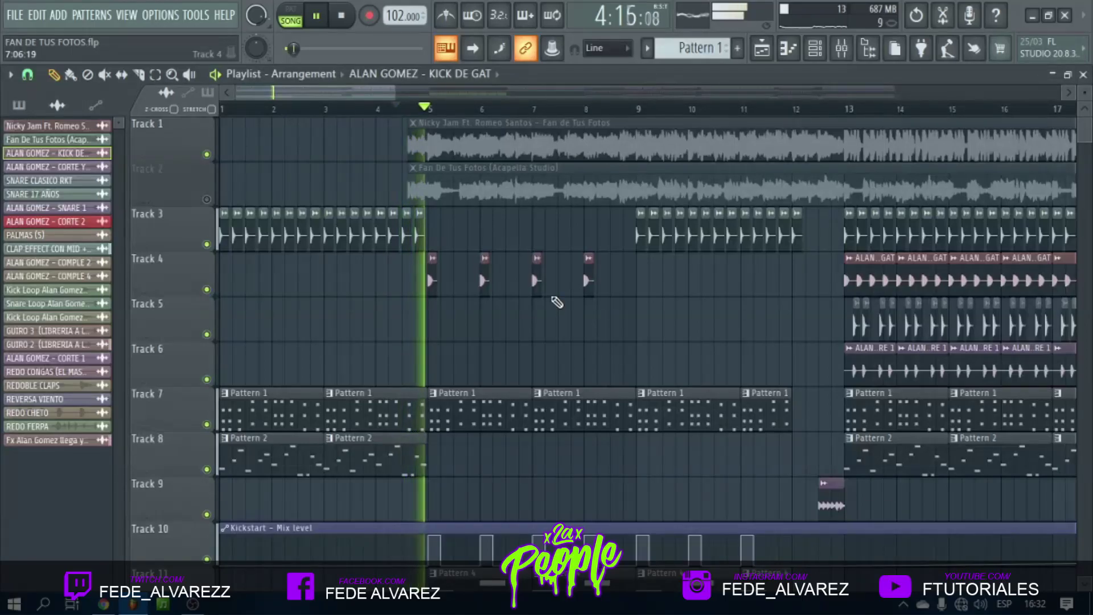
Delete the guiro loop clips on Track 18 from bar 5 to bar 9.
scroll(557, 302, down, 10)
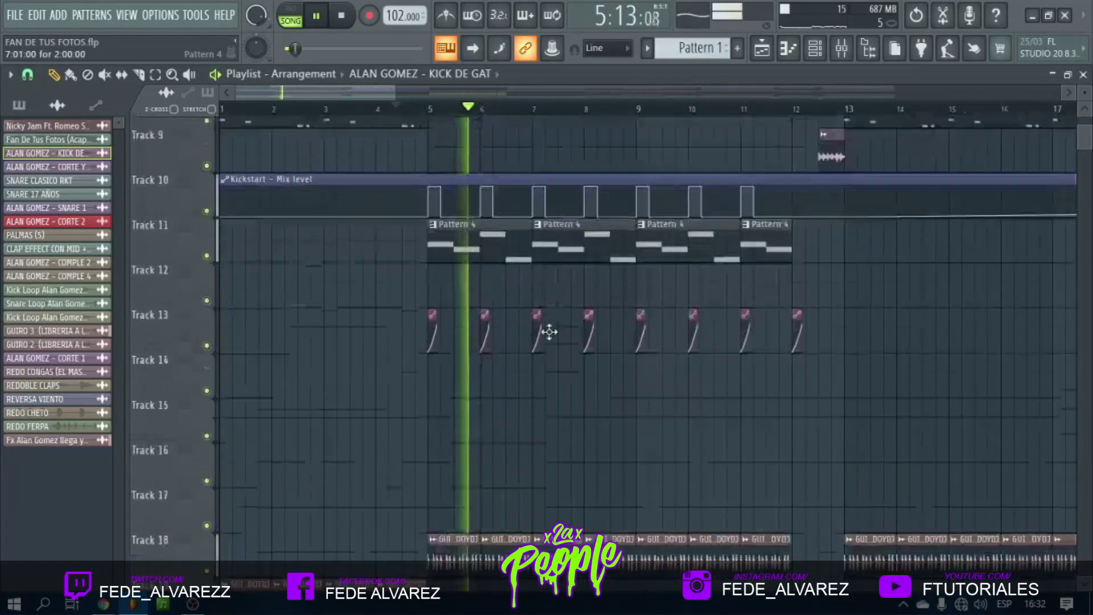
right_click(468, 337)
right_click(506, 333)
right_click(549, 326)
scroll(600, 376, up, 10)
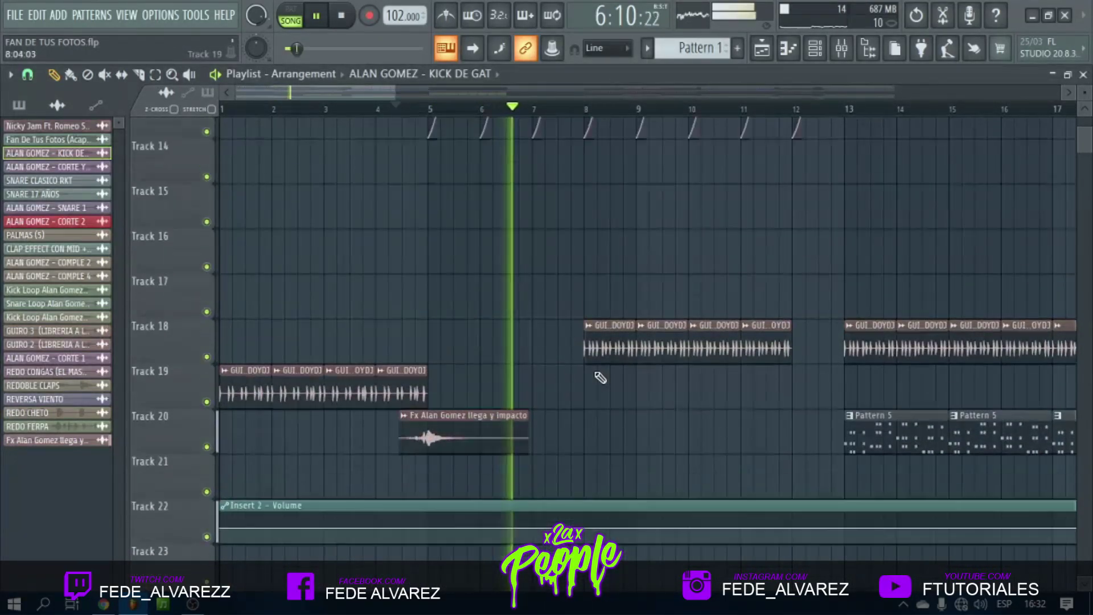
scroll(631, 427, down, 5)
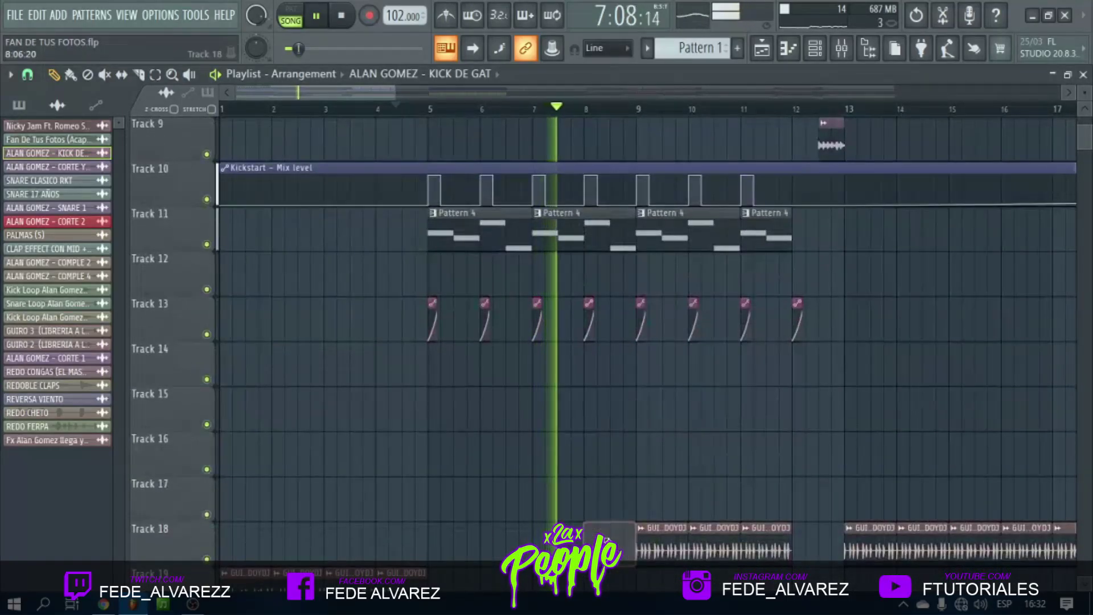
Delete the Pattern 4 clips after bar 9 on Track 11 and fill Track 8 with Pattern 2 from bar 9 to 13.
scroll(622, 464, up, 4)
scroll(615, 459, up, 3)
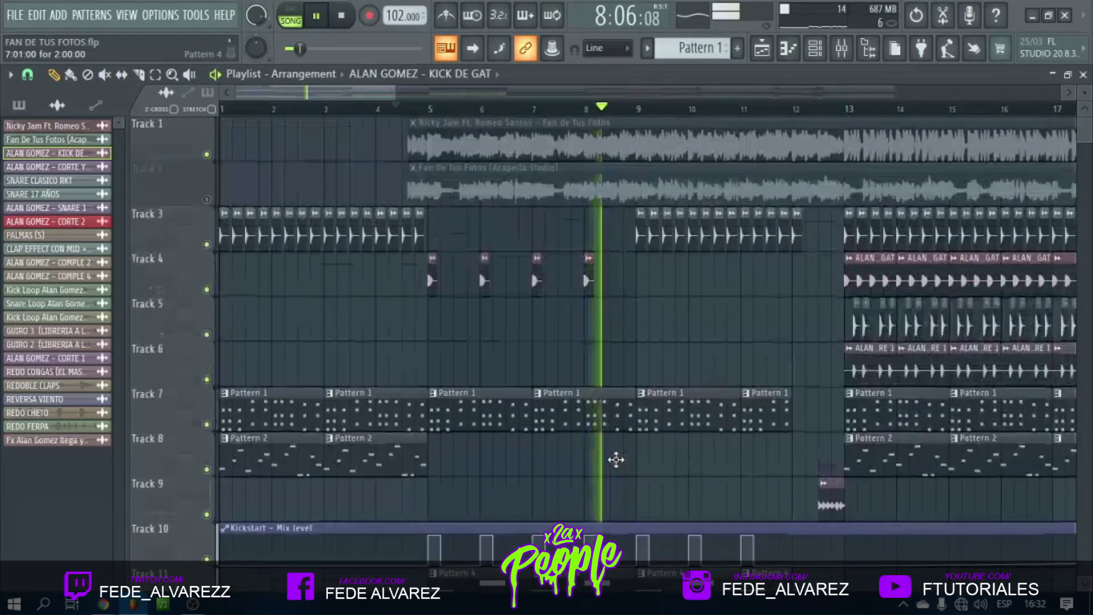
scroll(621, 466, down, 5)
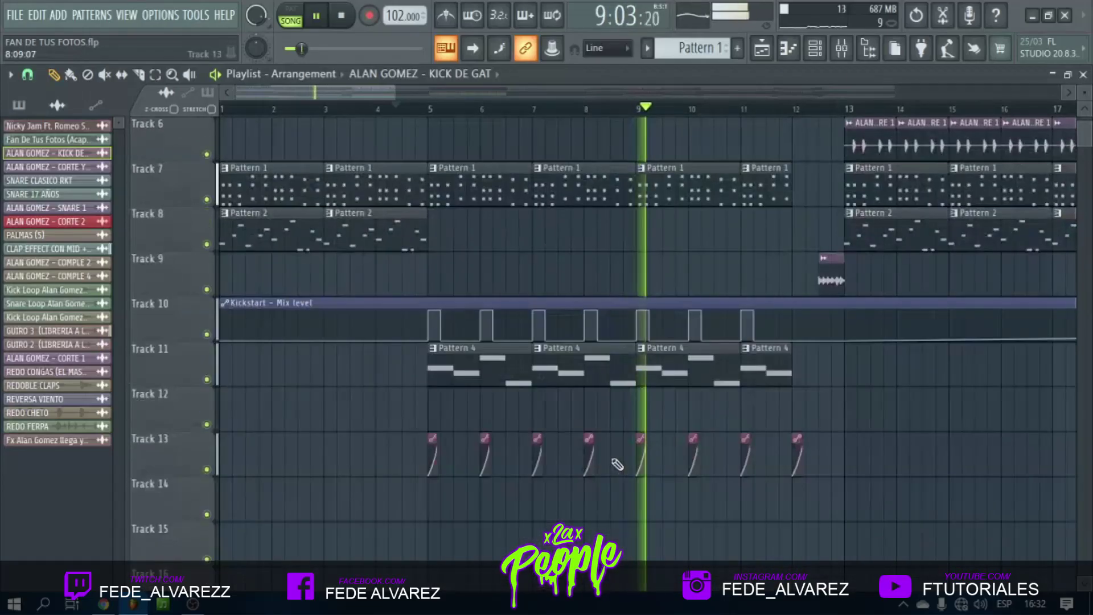
scroll(650, 435, up, 2)
key(space)
right_click(689, 329)
drag(395, 191, 796, 190)
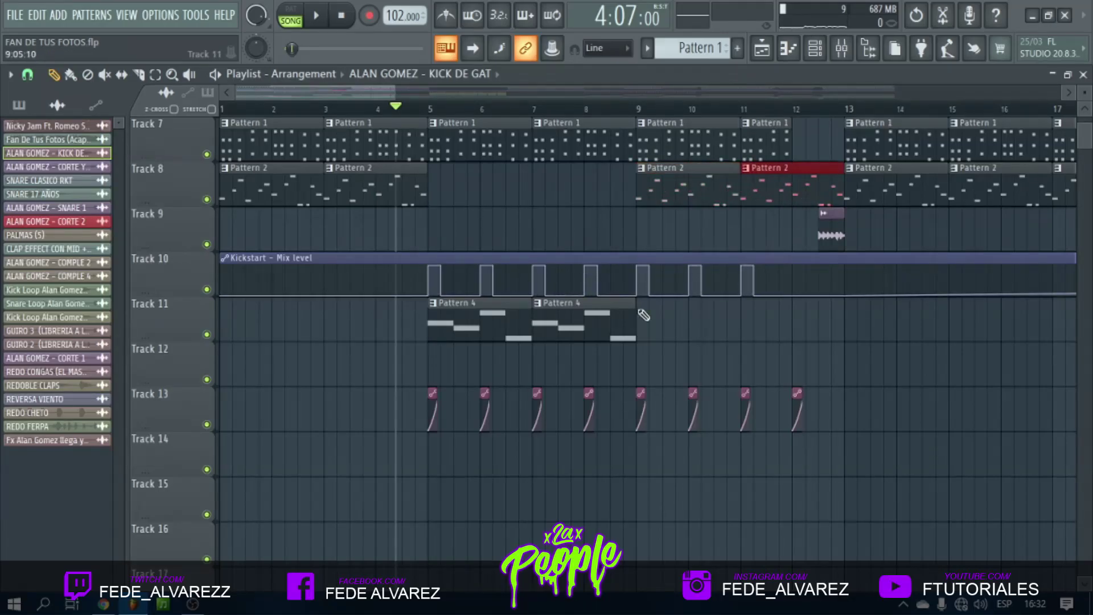
Remove the Kickstart mix level peaks at bars 9, 10 and 11 on Track 10, stepping the level up at bar 13.
right_click(643, 269)
click(655, 284)
right_click(703, 278)
click(734, 291)
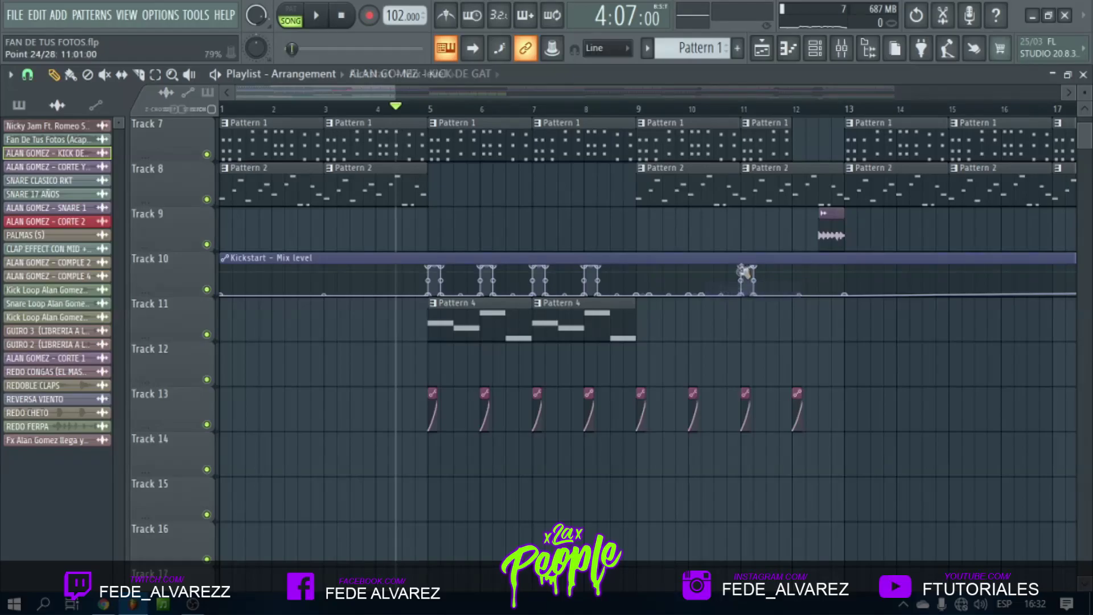
right_click(741, 268)
click(776, 288)
scroll(785, 307, up, 1)
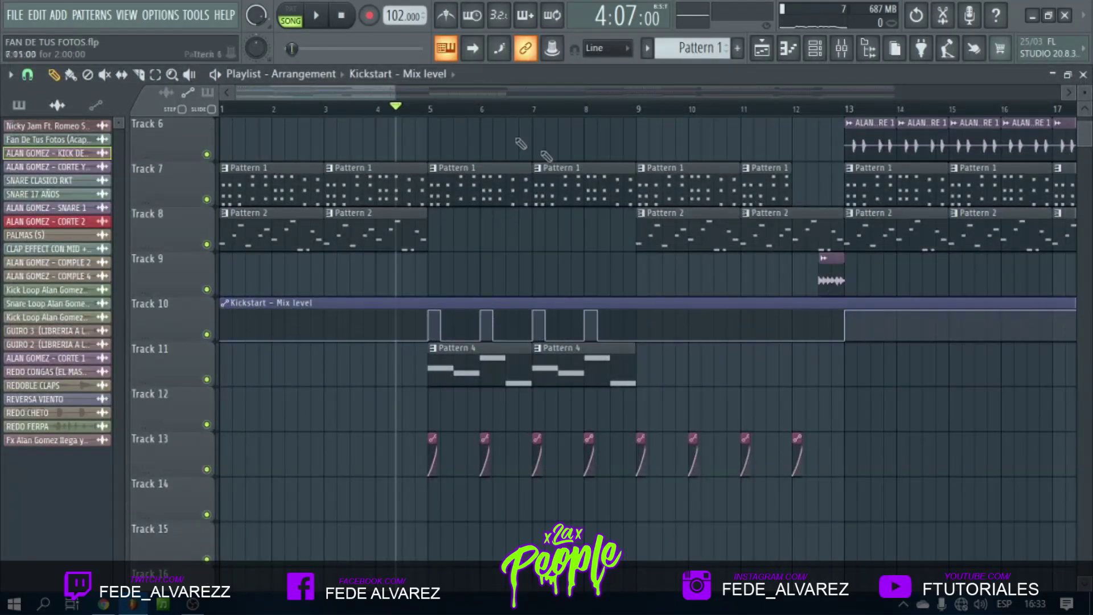
Play the edited section briefly, then load Fruity Love Philter into slot 3 of the ACORDE mixer channel.
key(space)
scroll(563, 245, up, 4)
scroll(572, 252, down, 6)
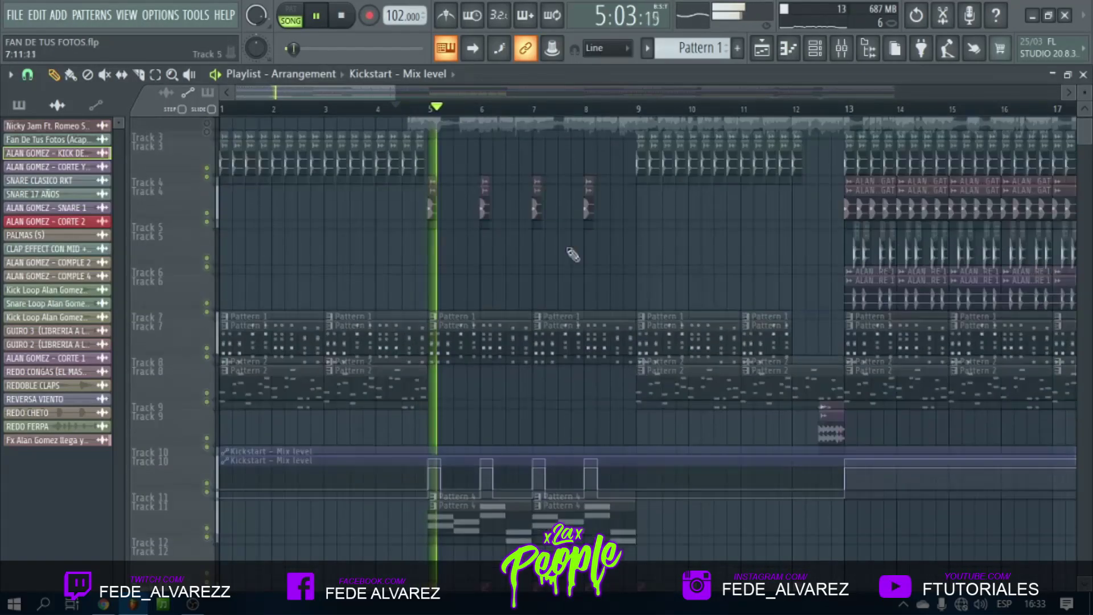
key(space)
key(F9)
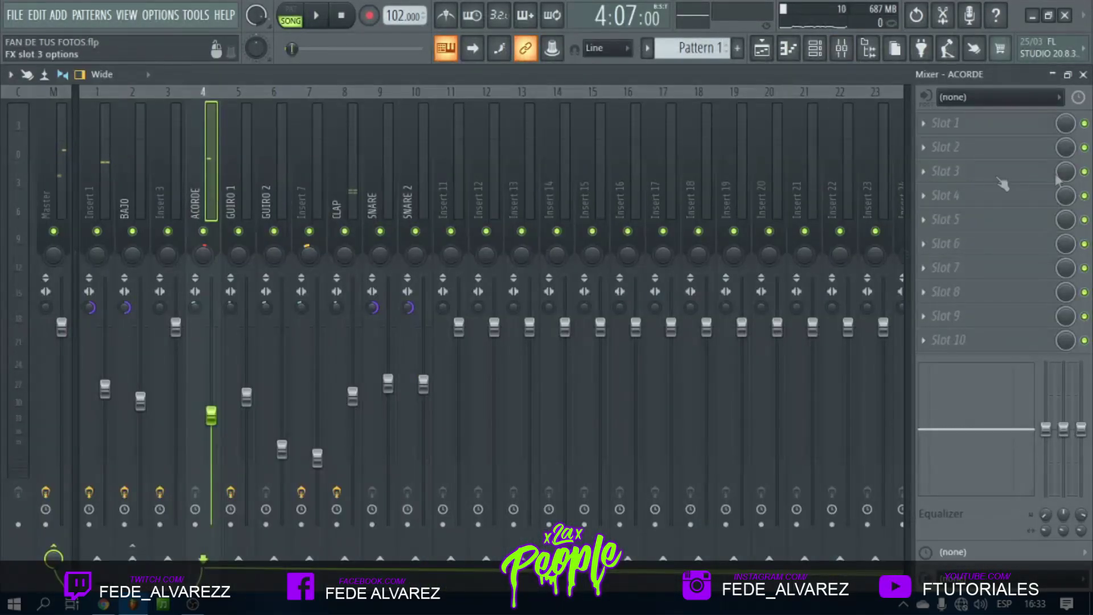
click(975, 177)
click(570, 111)
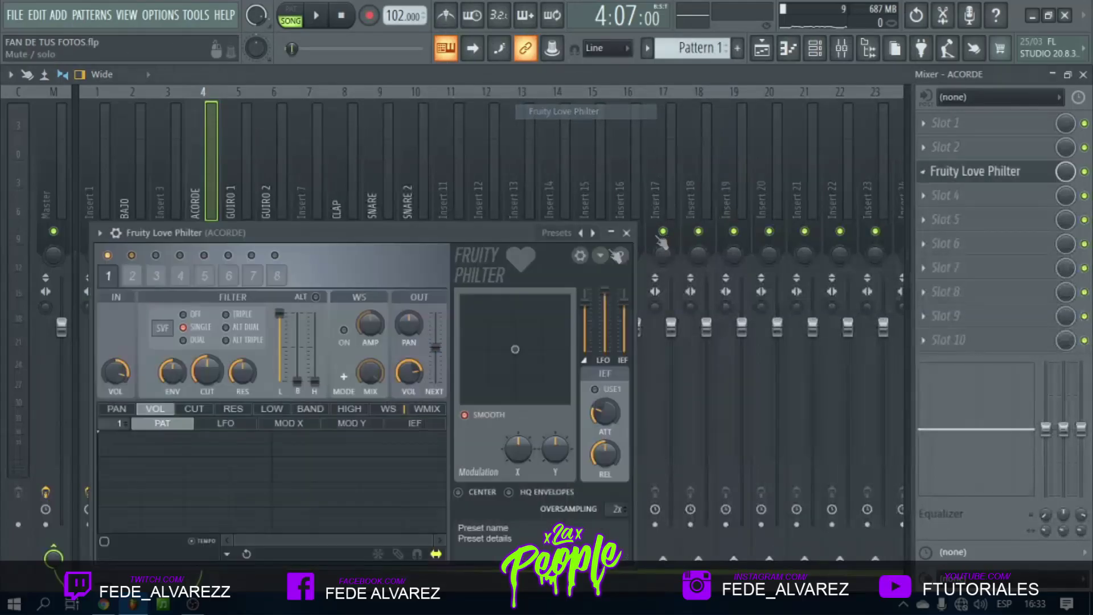
Create automation clips for the Love Philter's Filter 1 cutoff frequency and its mix level.
right_click(212, 377)
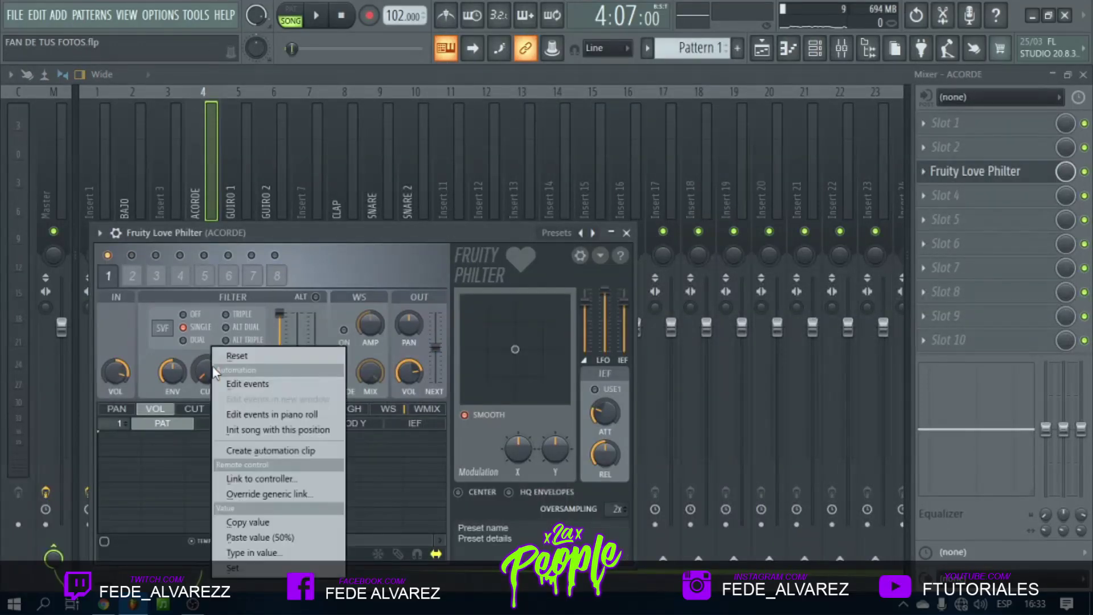
click(268, 453)
right_click(1064, 172)
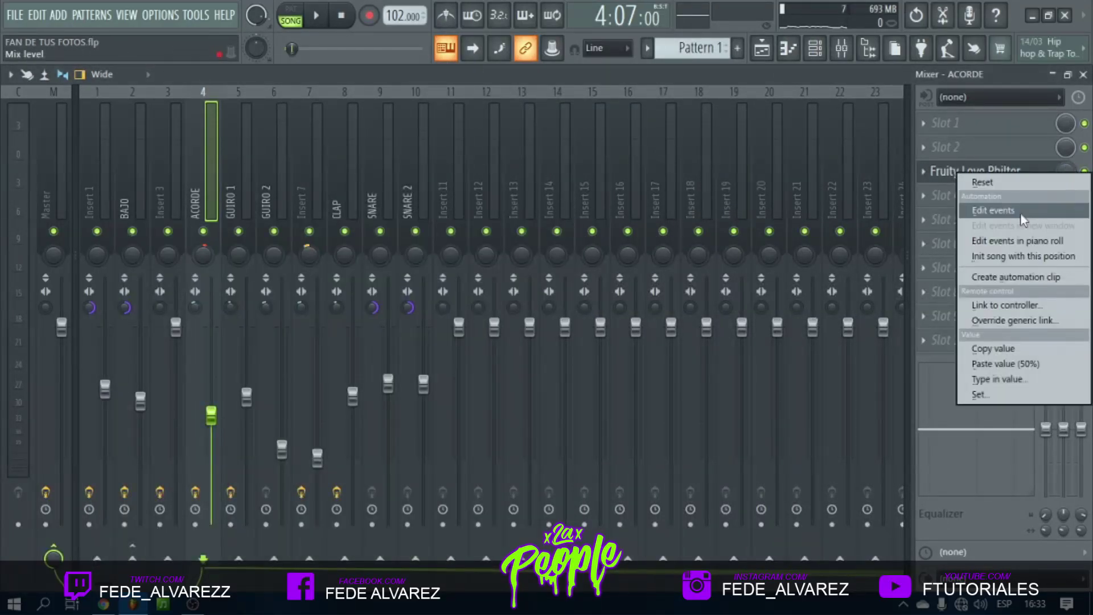
click(1016, 277)
Shape the cutoff frequency automation on Track 26 to rise steadily from bar 5 to bar 9.
scroll(296, 245, up, 2)
scroll(335, 395, down, 2)
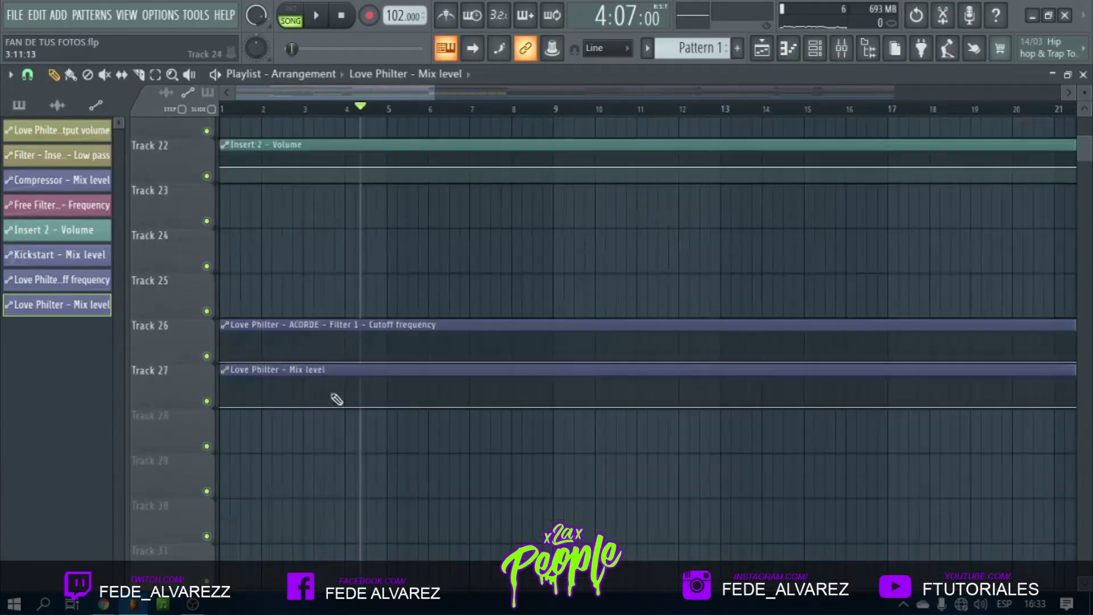
scroll(393, 381, up, 4)
scroll(381, 355, down, 4)
right_click(387, 350)
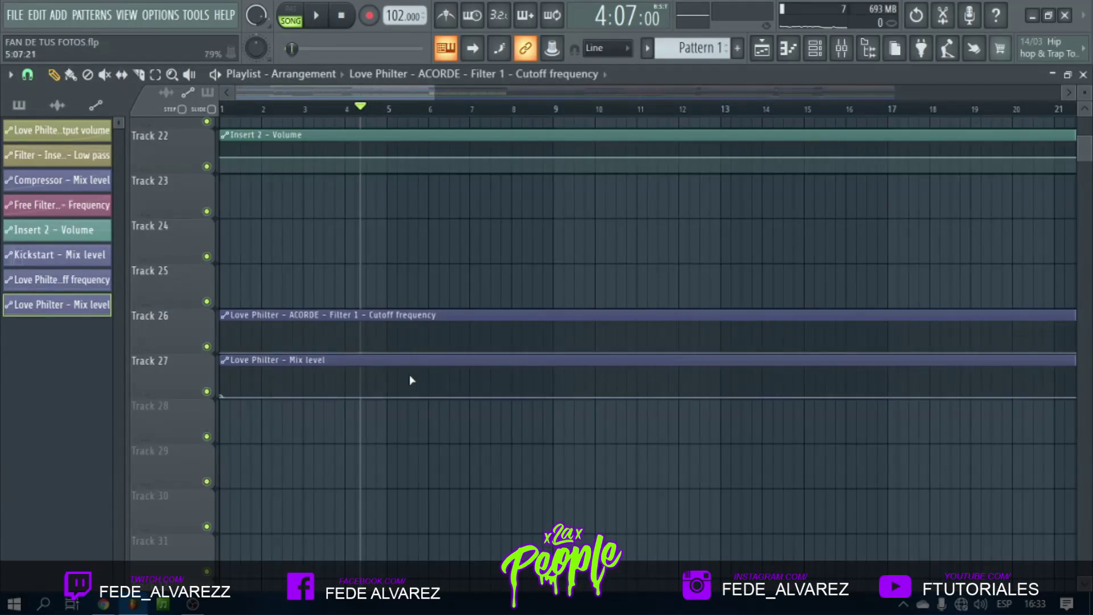
scroll(519, 334, up, 5)
scroll(537, 366, down, 4)
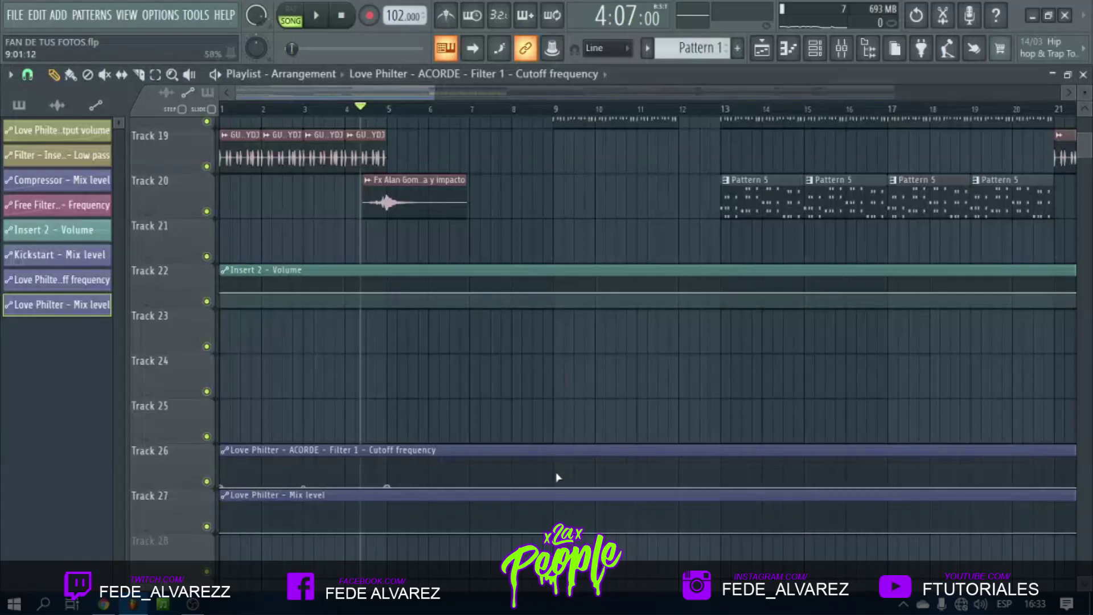
right_click(553, 460)
Shape the Love Philter mix level automation on Track 27 to be raised only between bars 5 and 9.
right_click(387, 504)
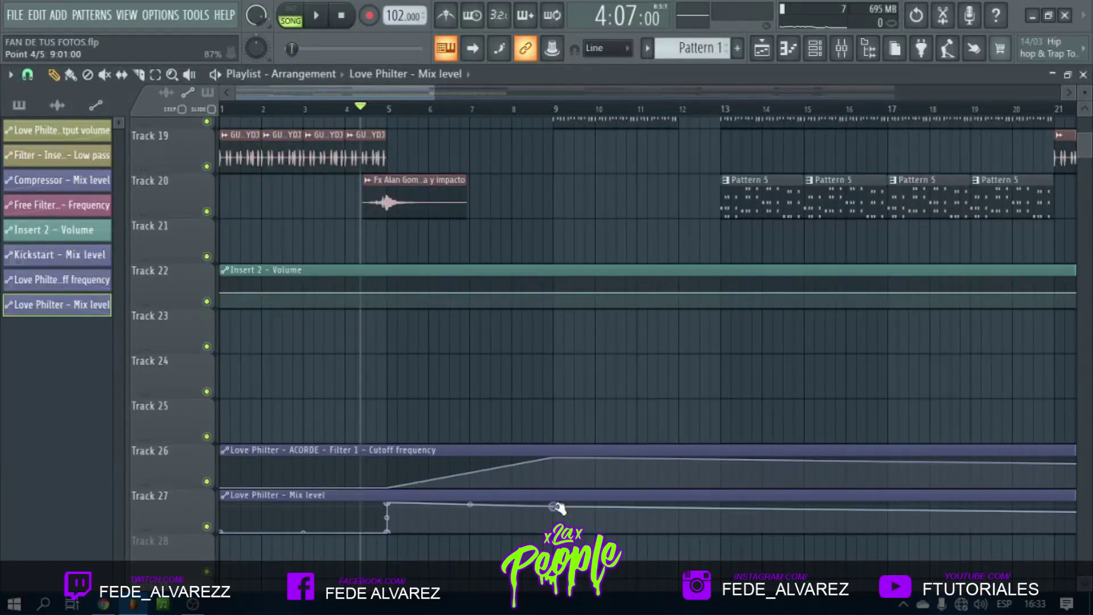
drag(558, 506, 548, 551)
right_click(572, 511)
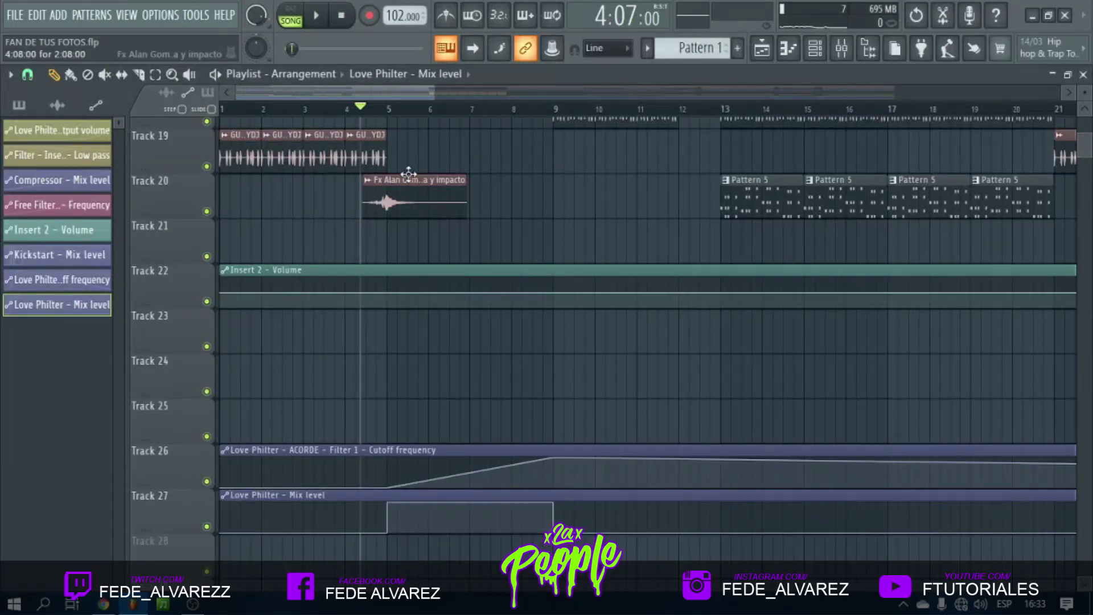
Play the arrangement from bar 4 to check the chord filter automation between bars 5 and 9.
key(space)
scroll(478, 241, up, 10)
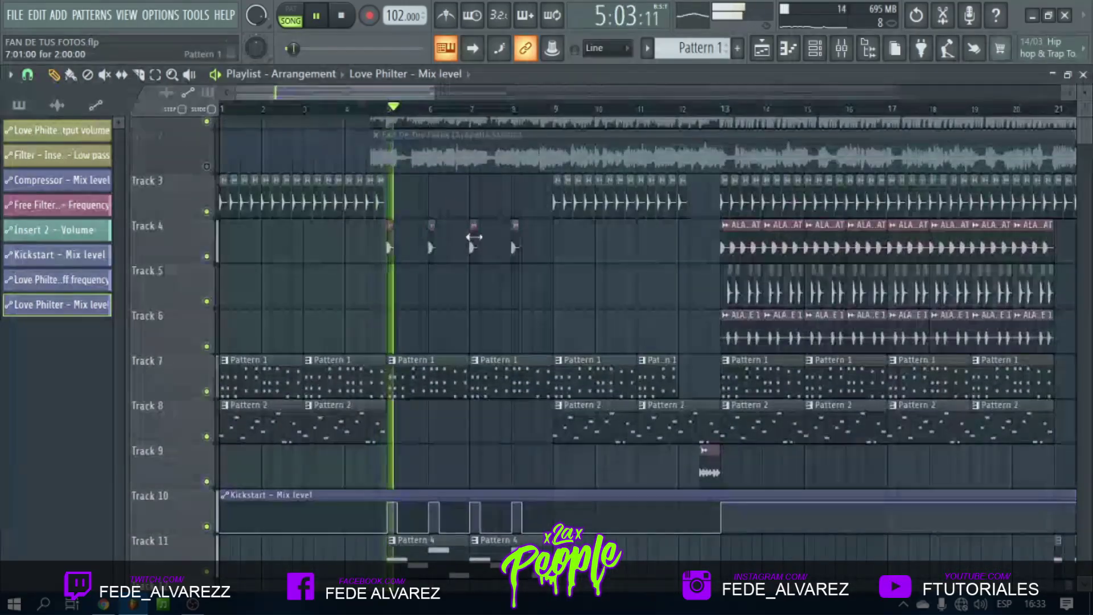
scroll(474, 237, down, 12)
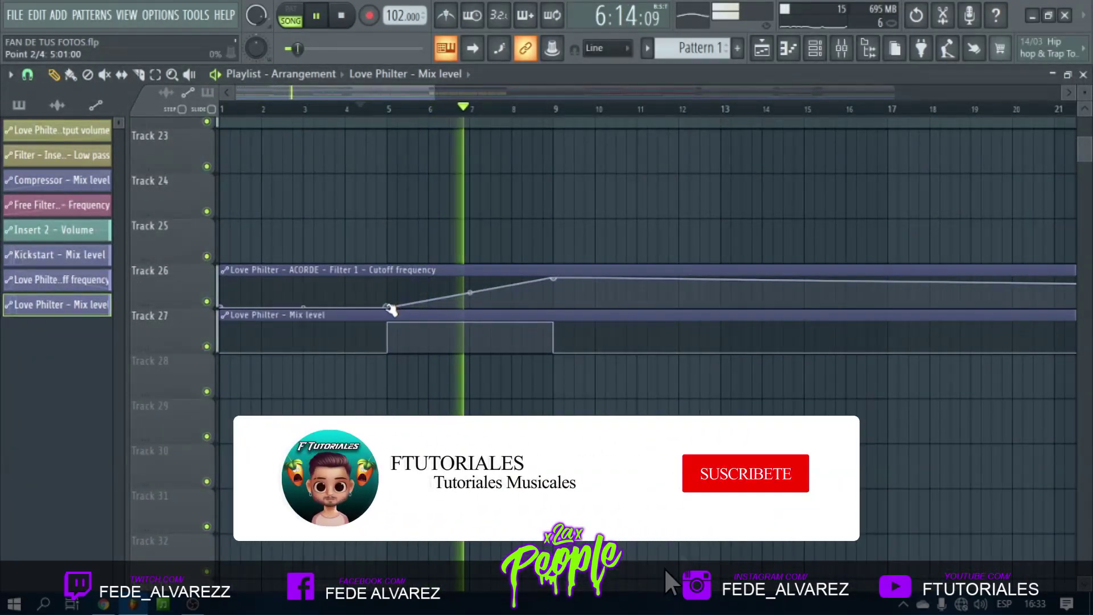
click(374, 118)
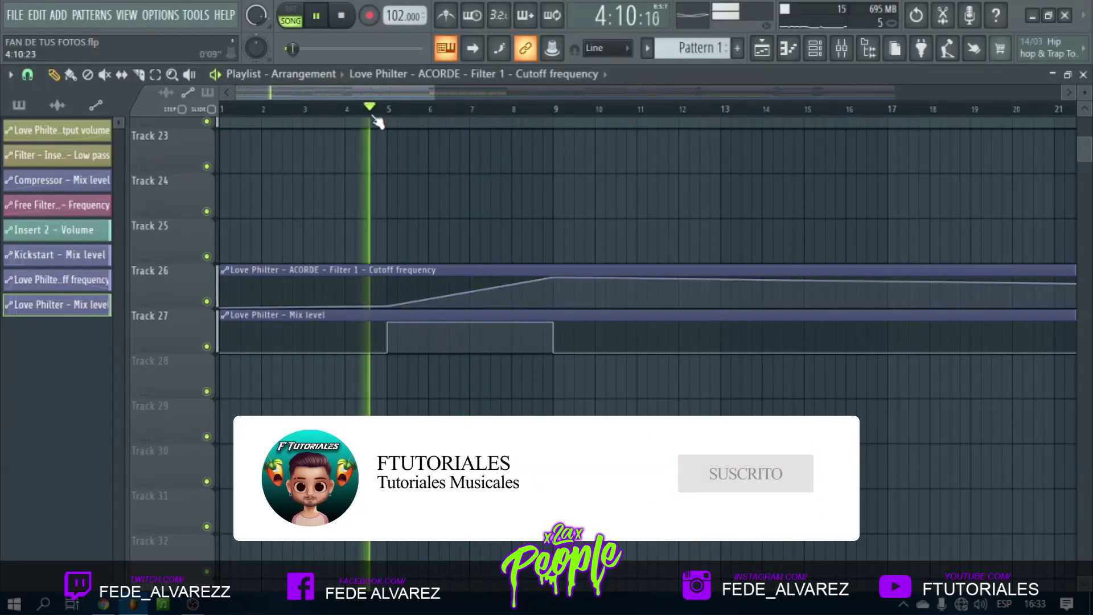
scroll(376, 123, up, 3)
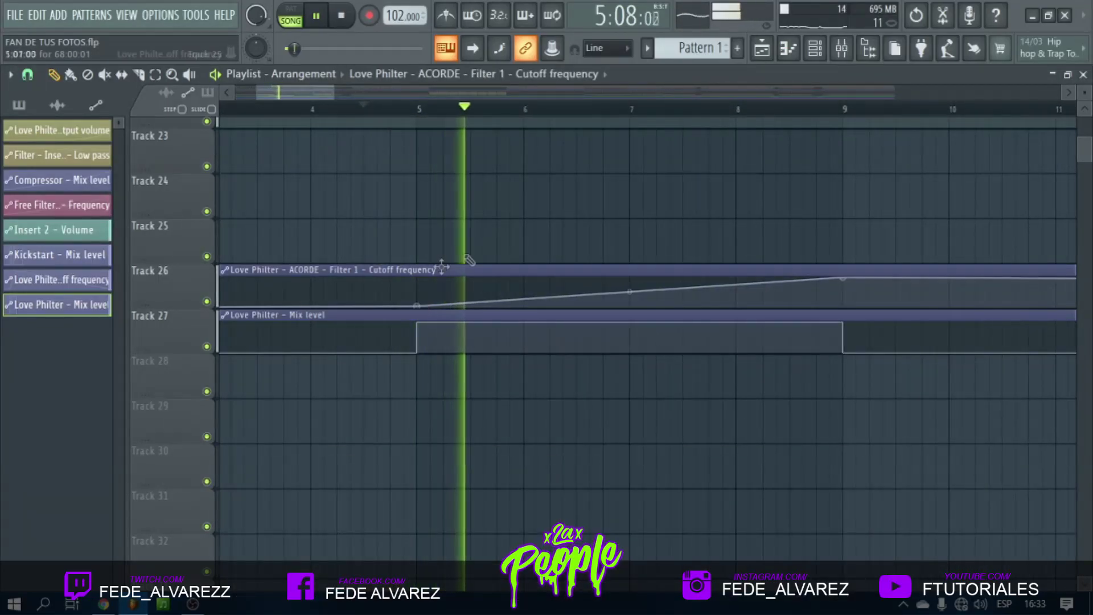
scroll(490, 233, up, 8)
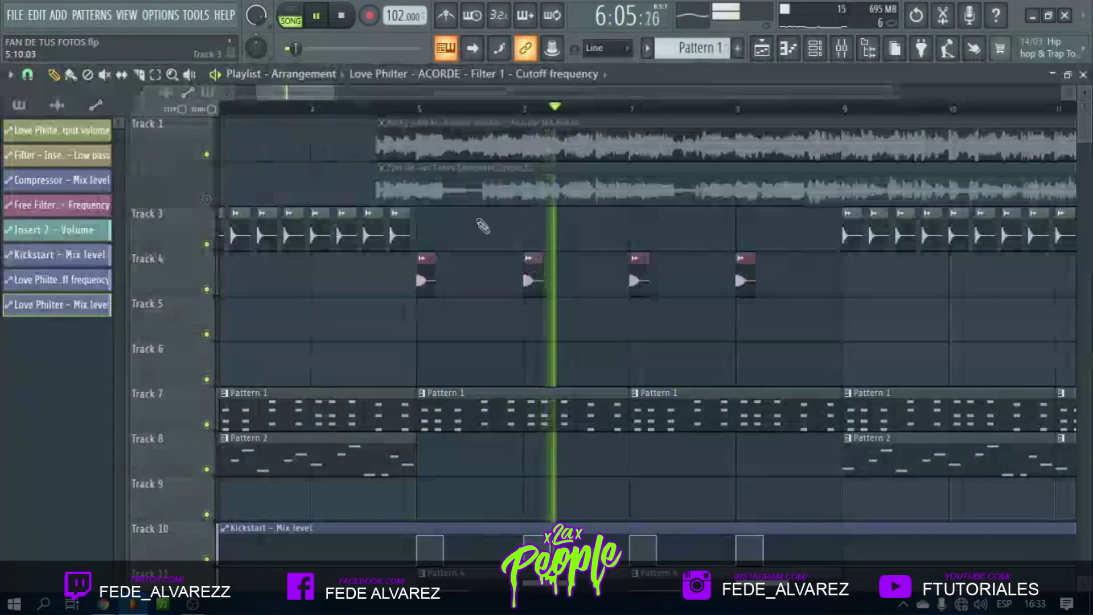
key(space)
Solo Track 2 with the acapella and play the start of the vocal just before bar 5.
right_click(216, 200)
right_click(214, 200)
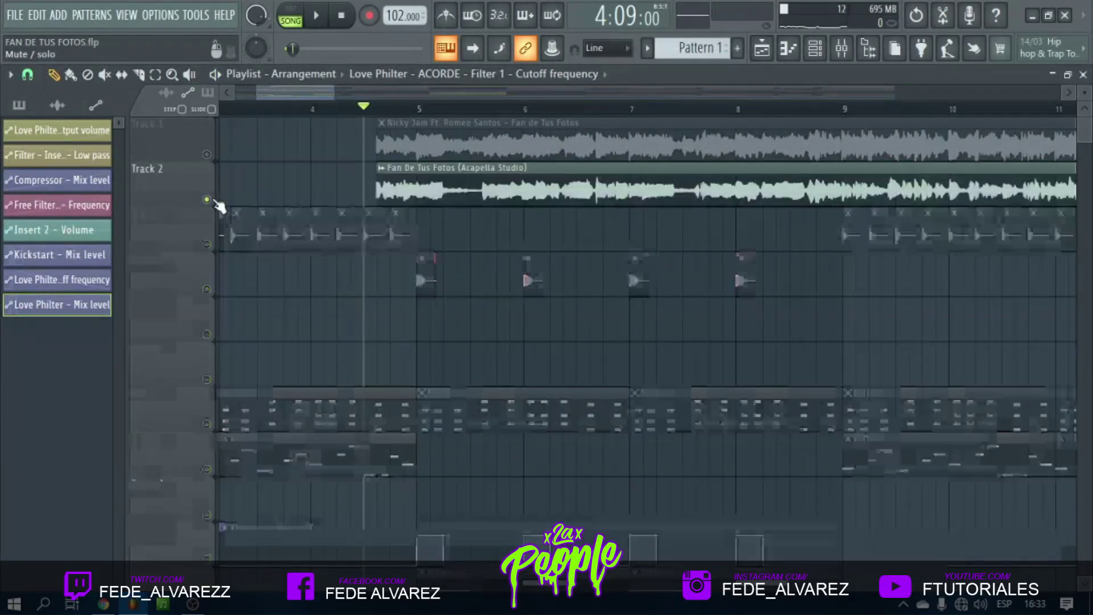
scroll(456, 109, up, 3)
key(space)
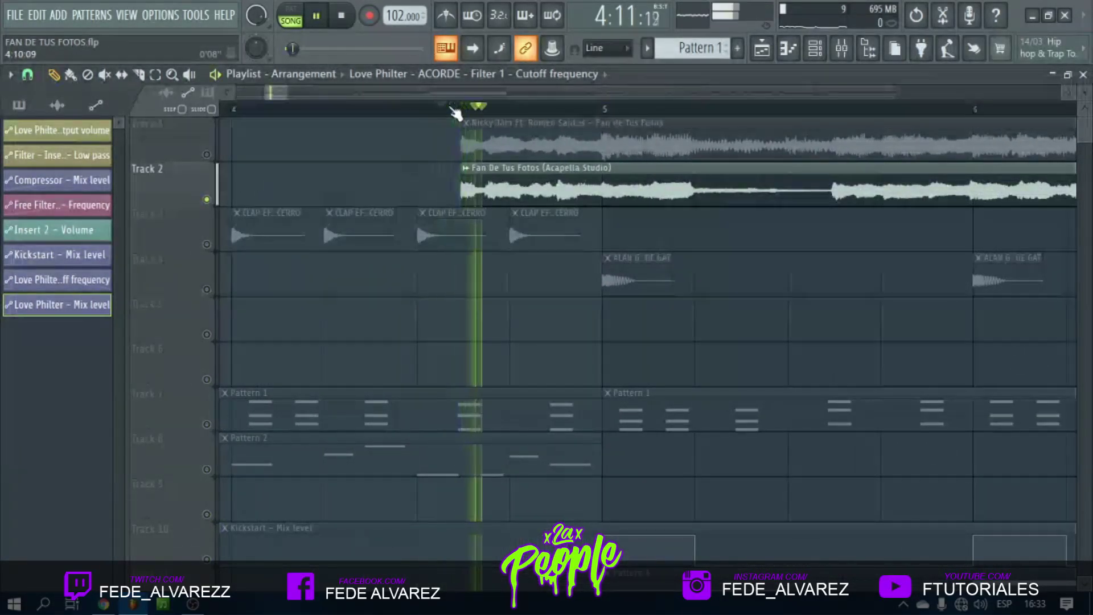
scroll(458, 110, up, 2)
key(space)
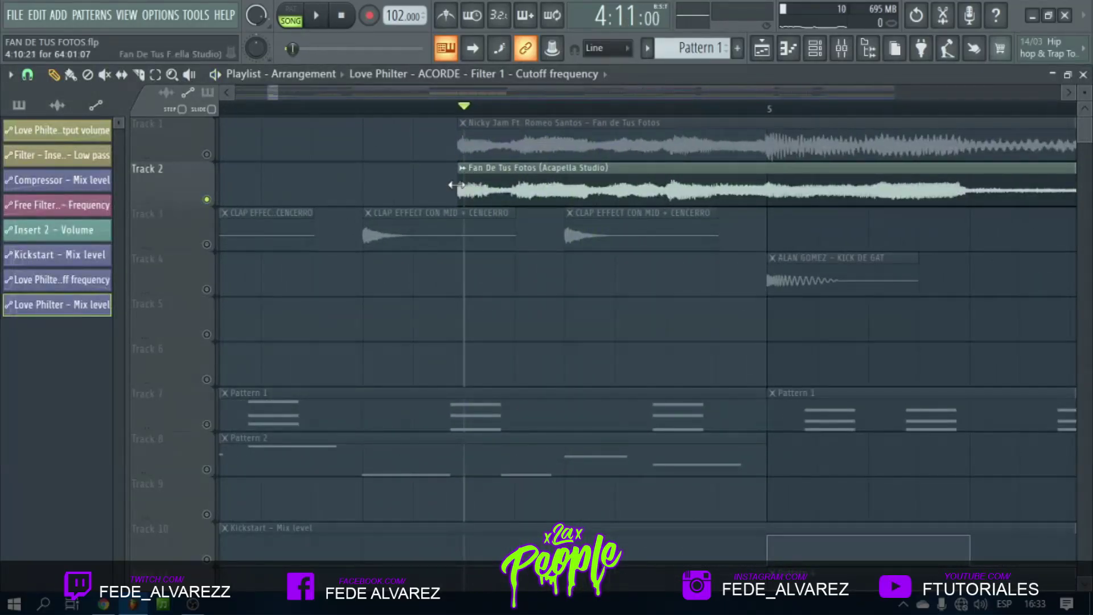
Slice off the opening of the acapella clip on Track 2 before bar 5 and save it as a separate sample.
drag(457, 185, 239, 185)
key(space)
key(space)
drag(241, 194, 425, 214)
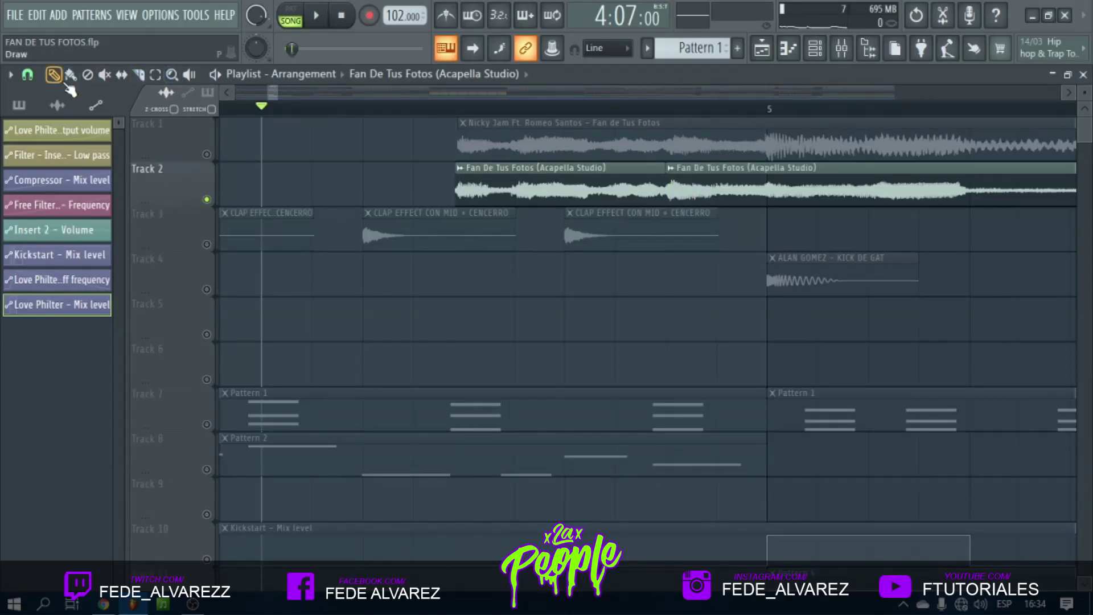
click(472, 169)
click(595, 195)
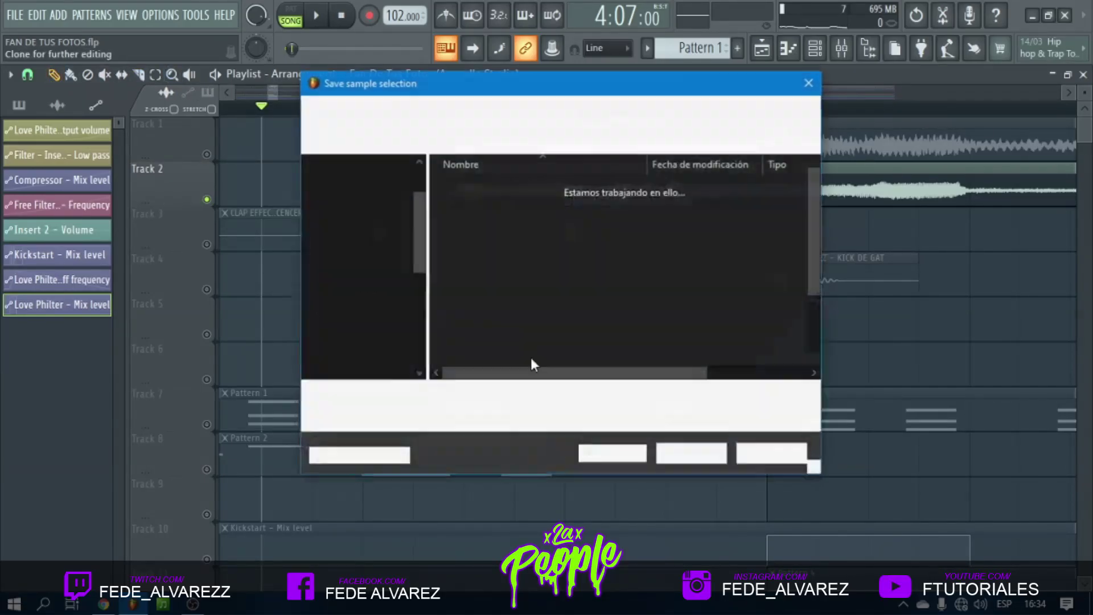
click(691, 454)
Open the sliced vocal sample in Edison and delete everything after its first short sound.
double_click(516, 193)
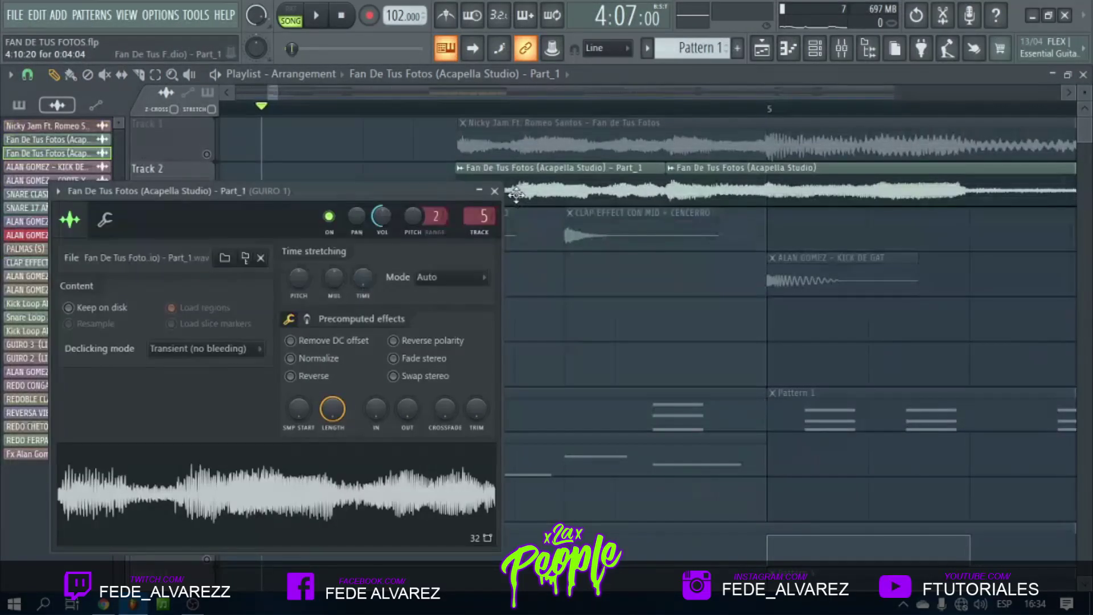
right_click(375, 473)
click(469, 398)
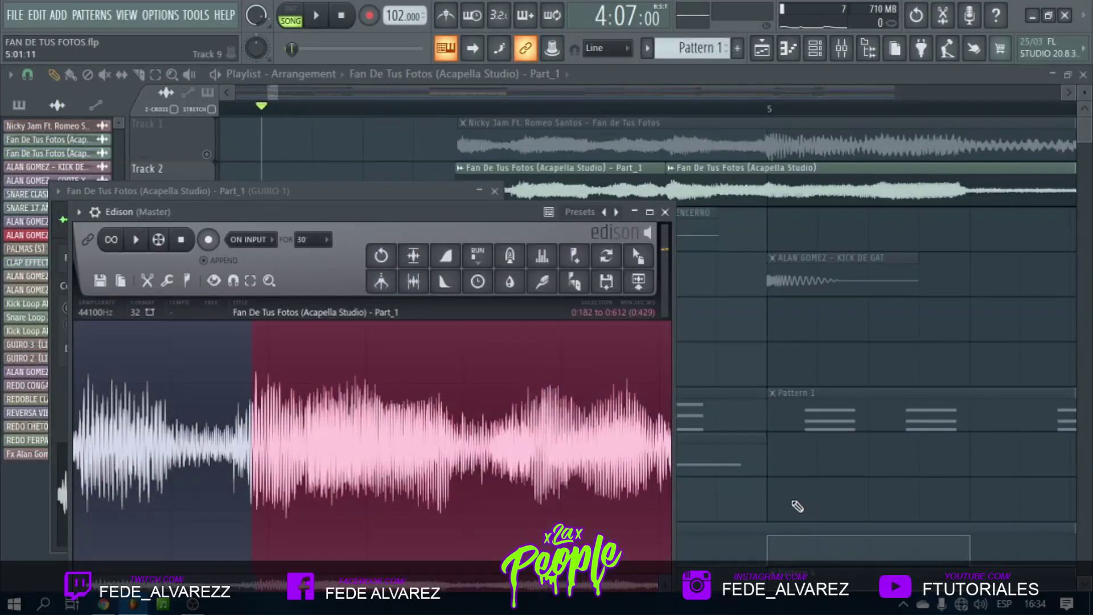
key(Delete)
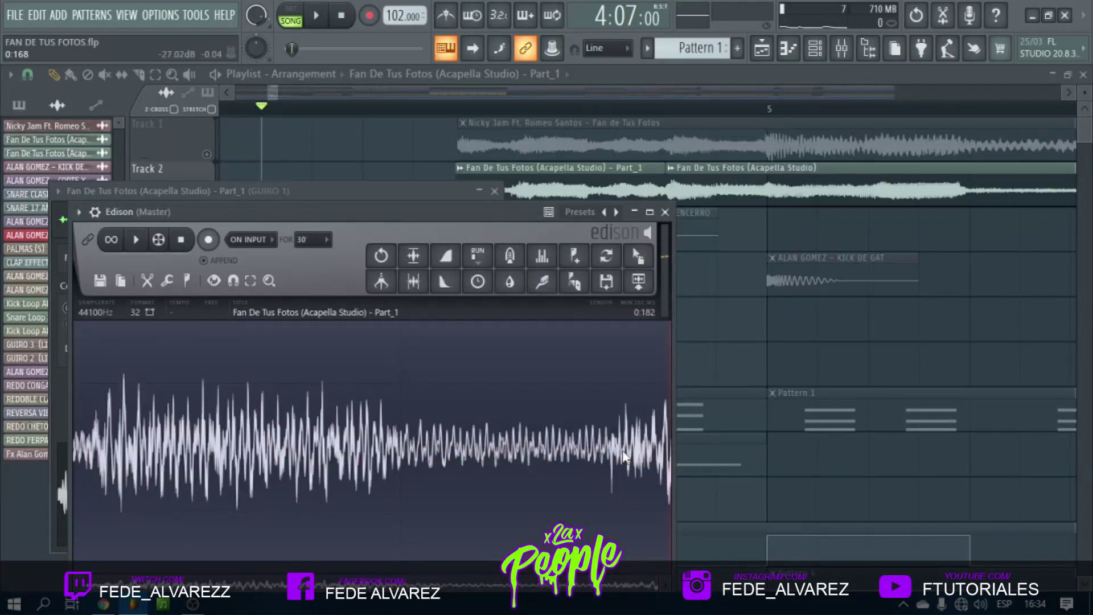
key(Delete)
Reverse the shortened vocal sample in Edison and apply convolution reverb to it.
click(168, 280)
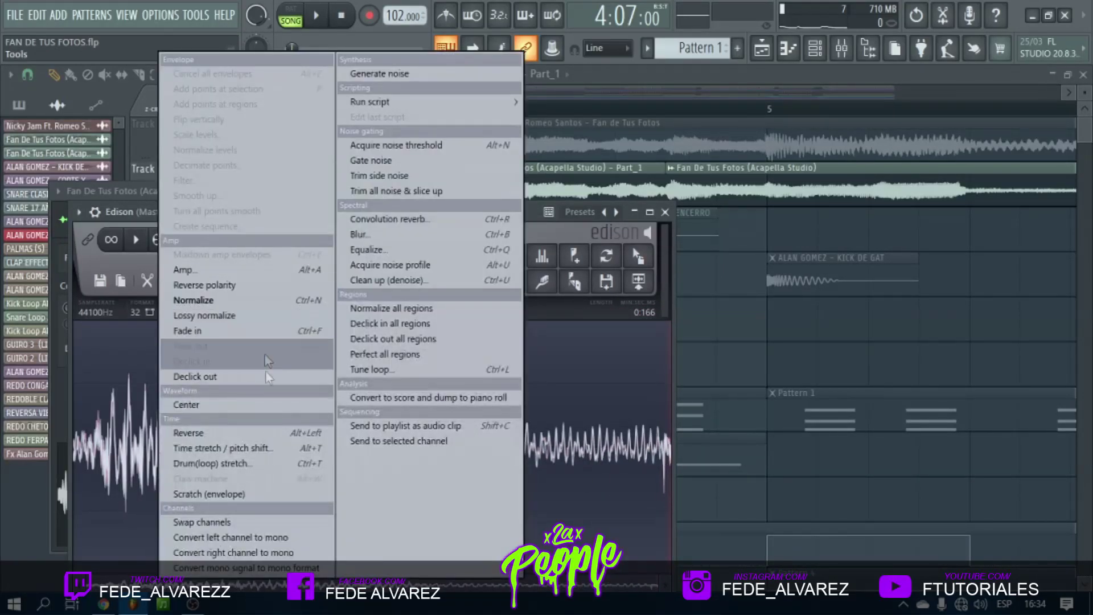
click(245, 433)
click(167, 280)
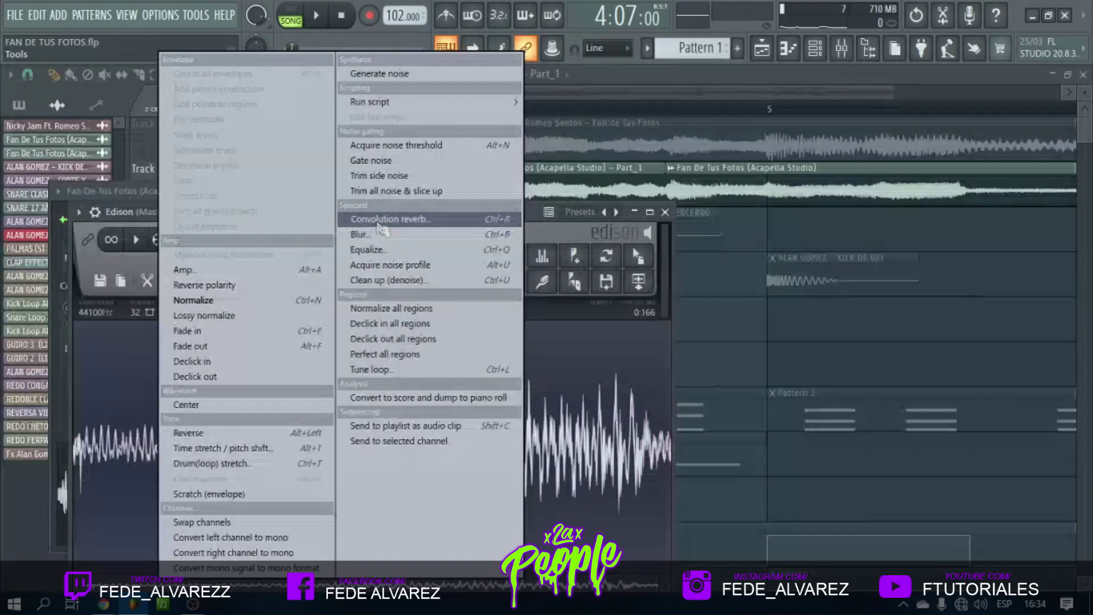
click(388, 218)
click(579, 447)
Reverse the reverberated sample again and delete about 0.9 s of near silence from its start.
click(167, 280)
click(242, 433)
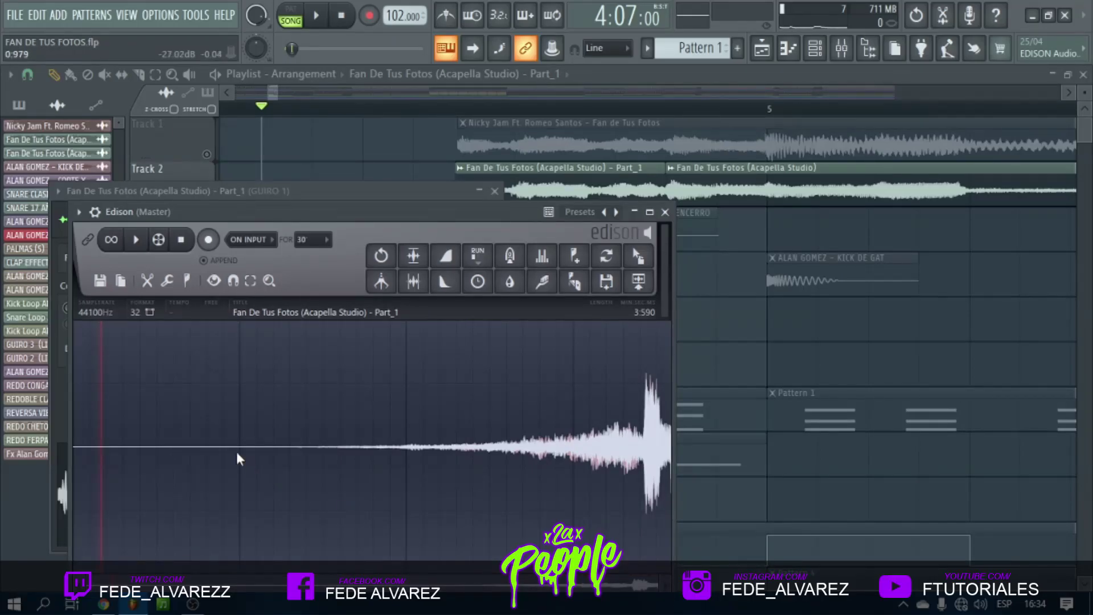
drag(237, 453, 1, 452)
key(Delete)
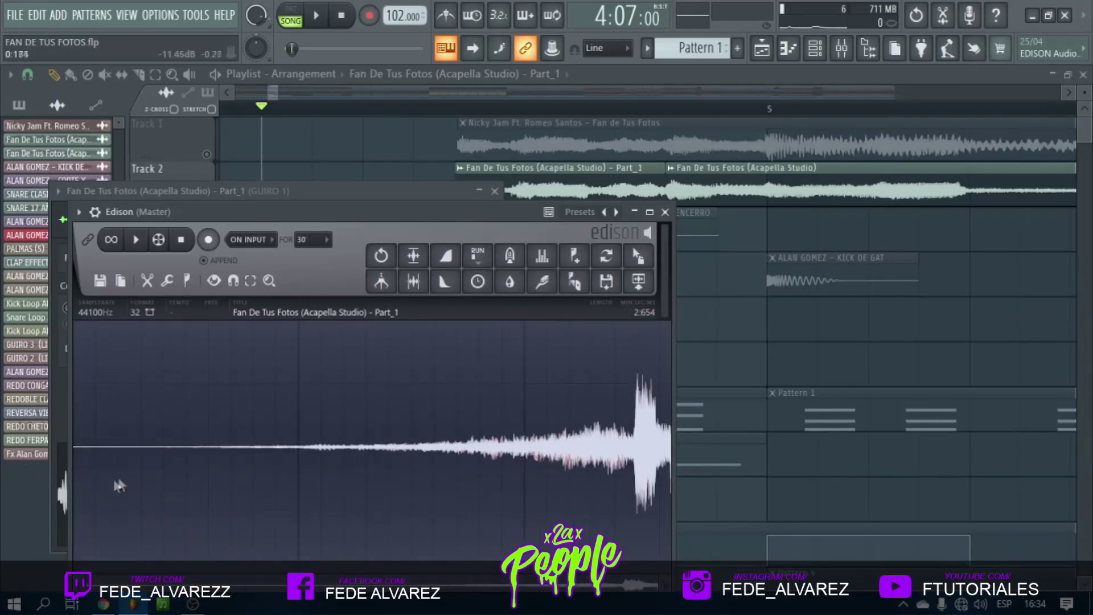
Send the edited sample from Edison to the playlist and place it on a new track inserted below Track 2.
drag(638, 266, 522, 292)
right_click(182, 209)
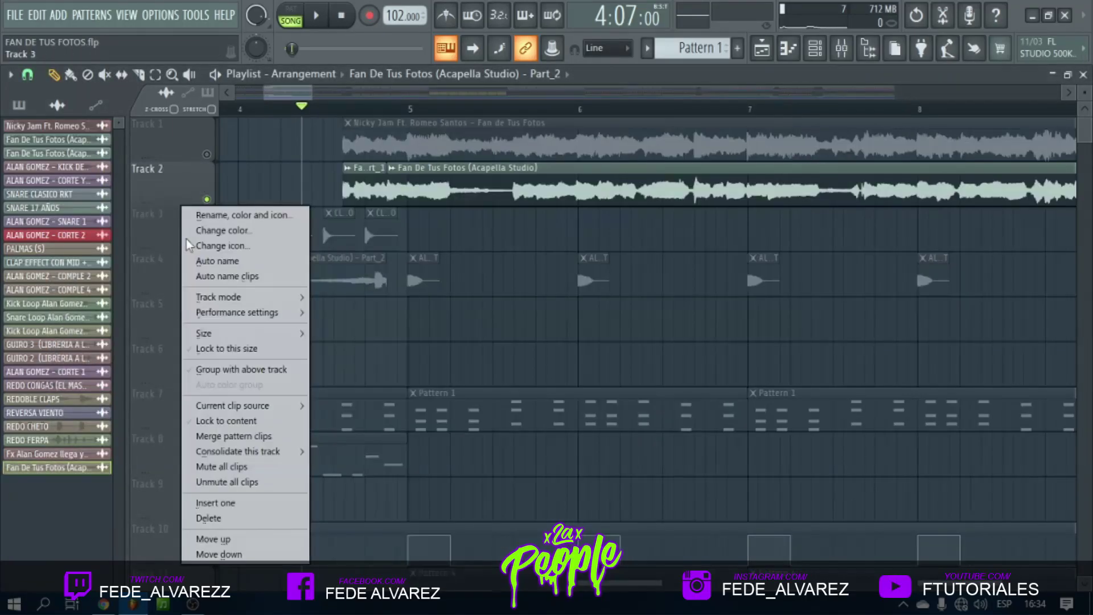
click(216, 503)
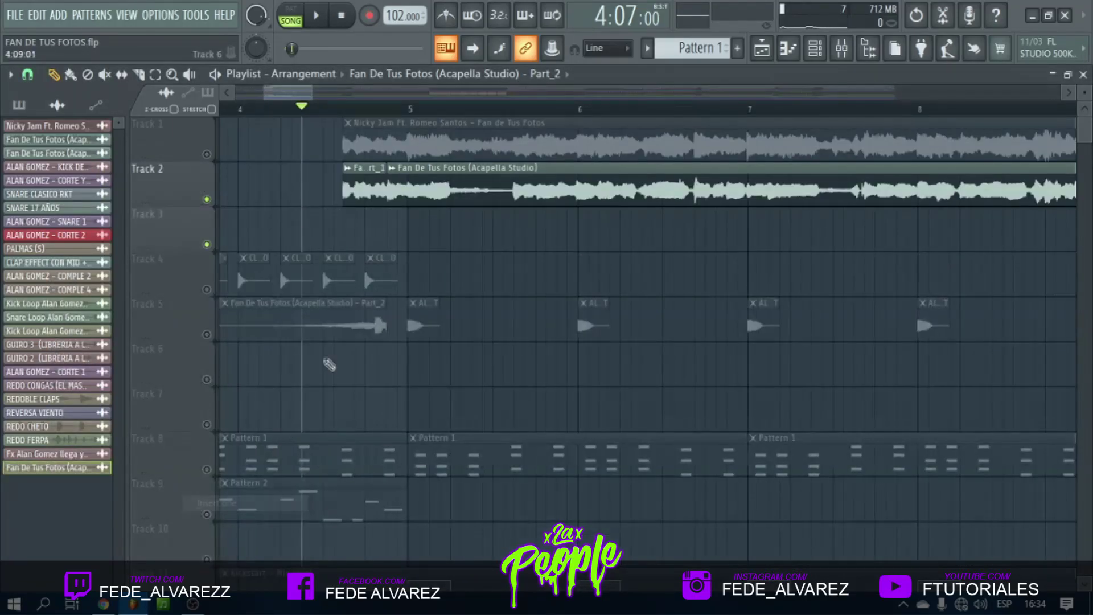
drag(336, 268, 288, 195)
Set the reverse-reverb sample's declicking mode to Generic (bleeding) and end its clip where the acapella starts.
scroll(334, 216, up, 4)
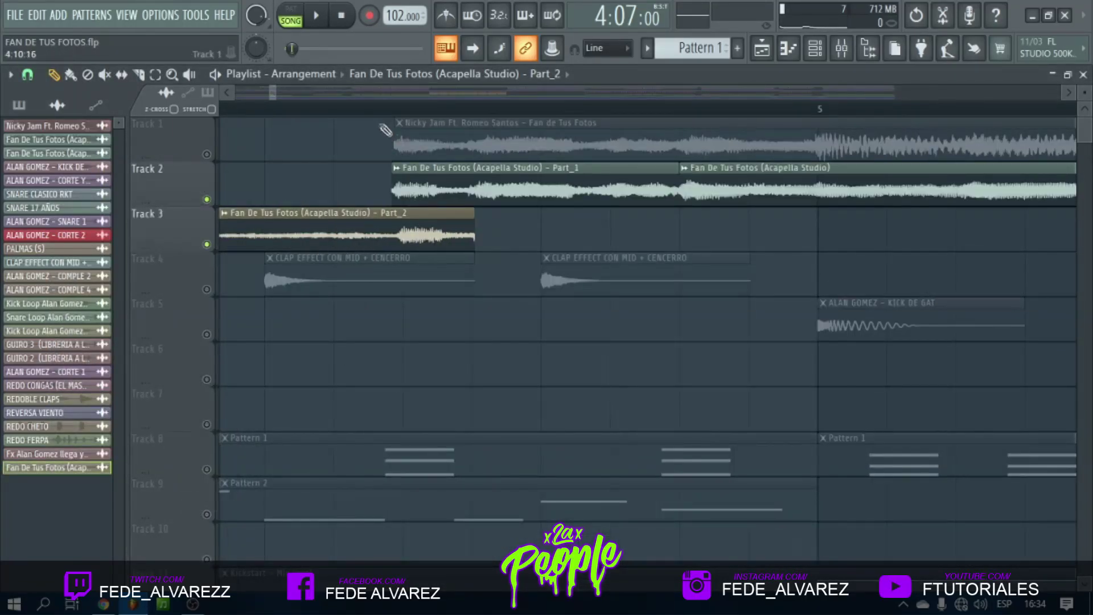
scroll(388, 123, up, 3)
double_click(472, 223)
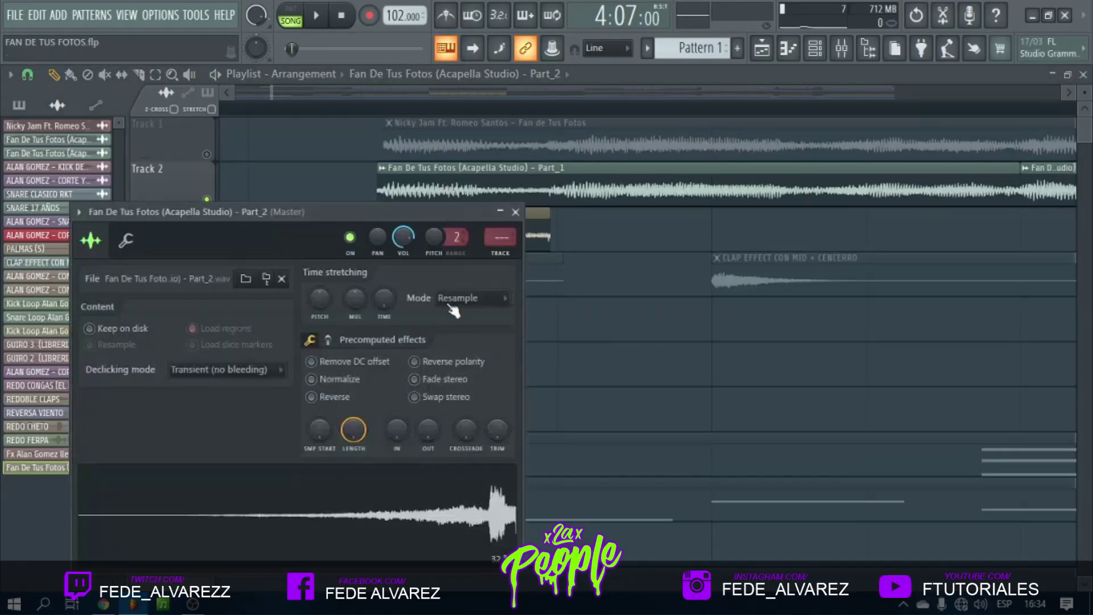
click(262, 370)
click(197, 432)
click(516, 211)
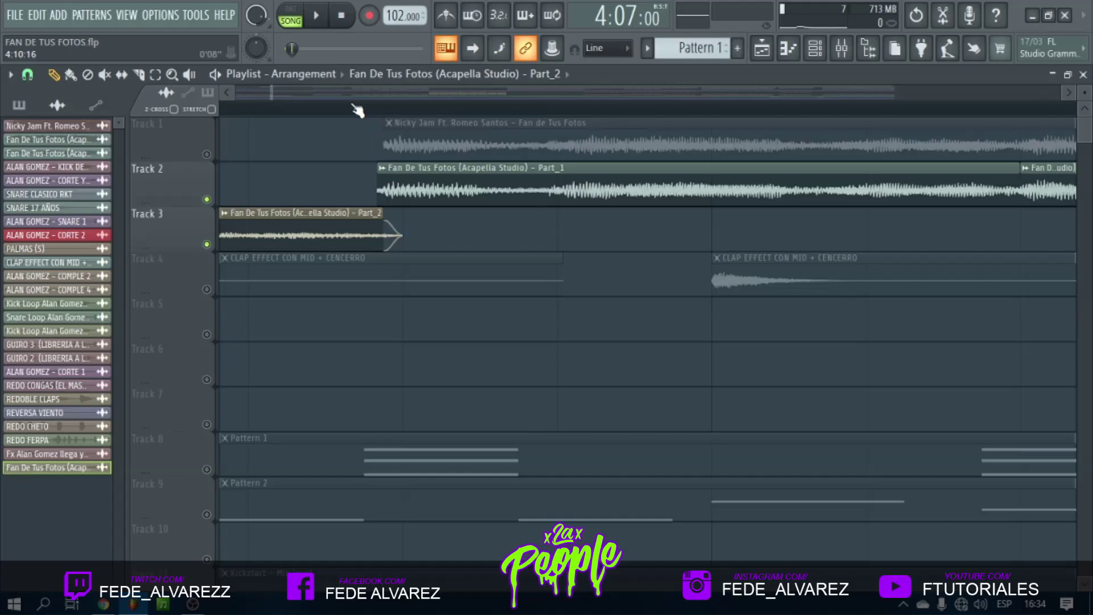
Check the sliced vocal's channel settings and route the reverse-reverb sample to mixer track 5.
double_click(402, 188)
click(495, 192)
double_click(406, 222)
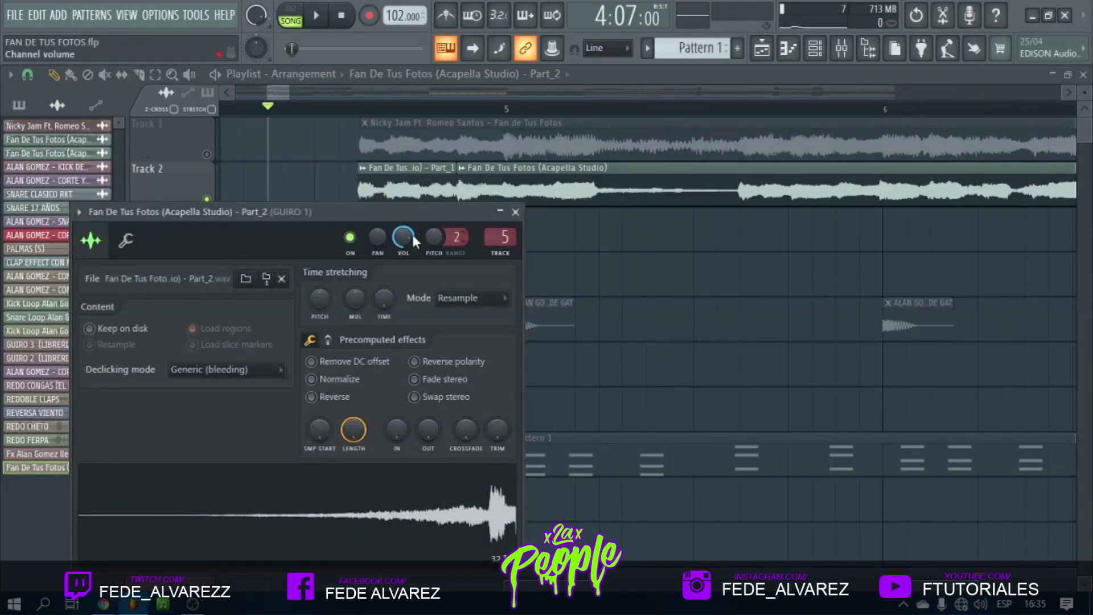
click(515, 212)
Play the reversed vocal lead-in into the acapella and check its signal in the mixer.
key(space)
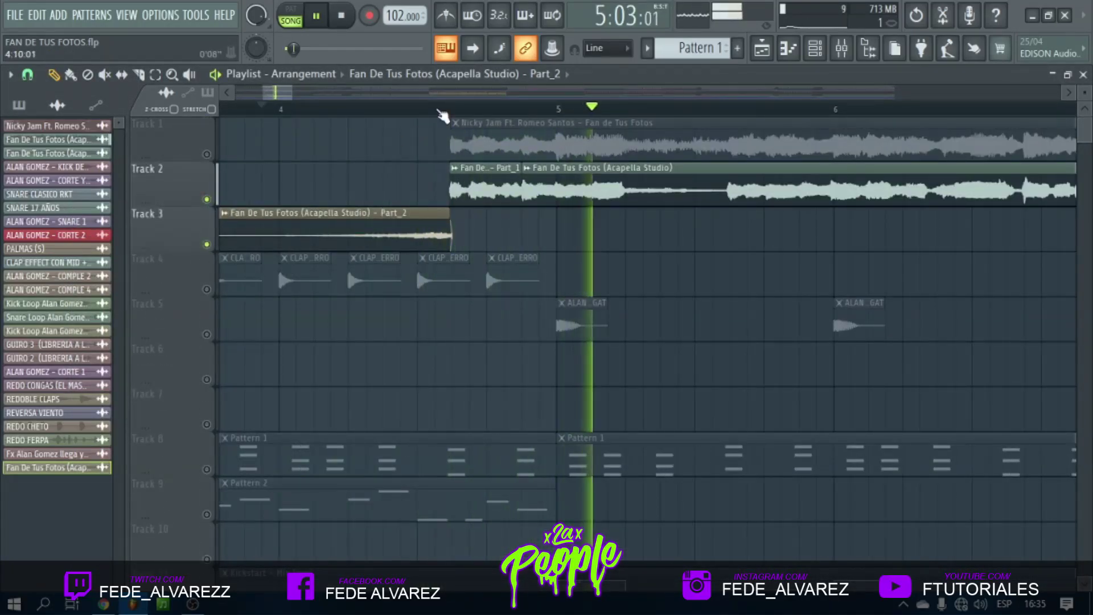
key(space)
key(space)
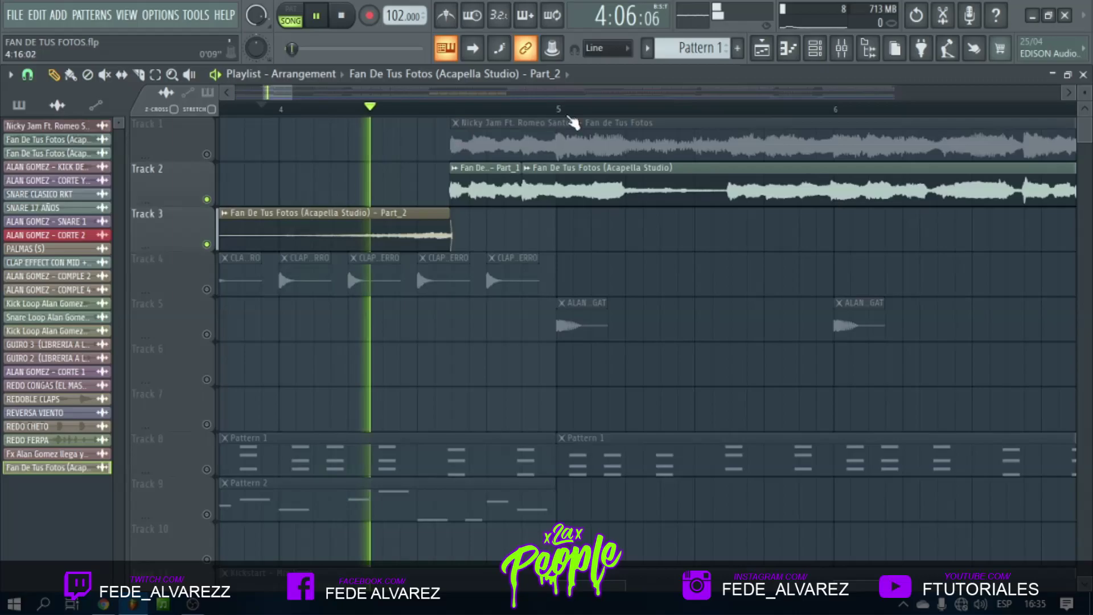
key(space)
key(F9)
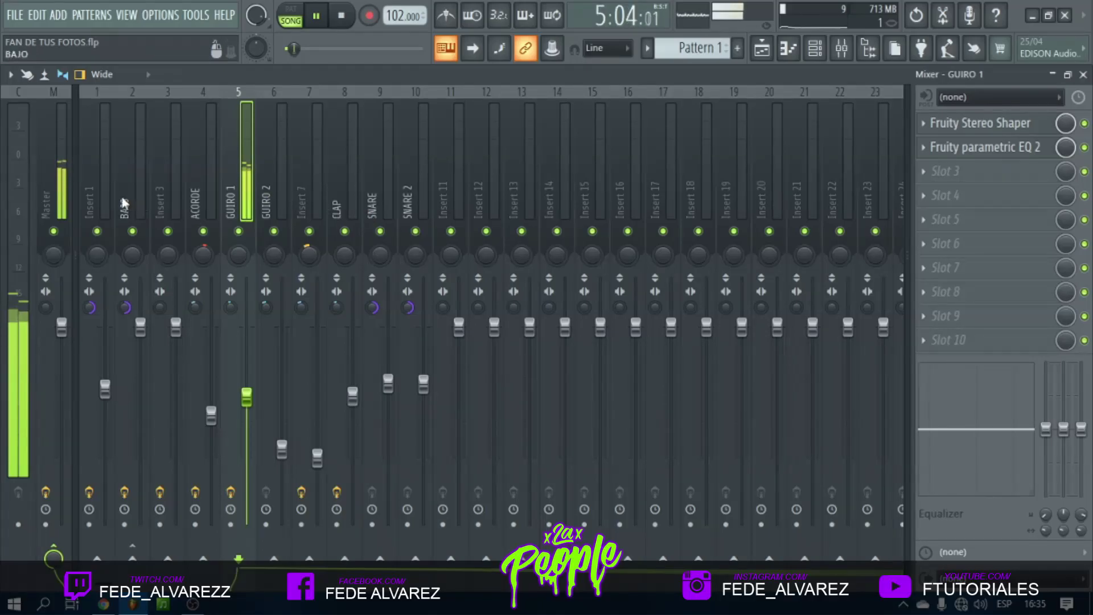
key(space)
Rename mixer Insert 11 as ACAPELLA.
click(449, 196)
right_click(448, 195)
click(505, 108)
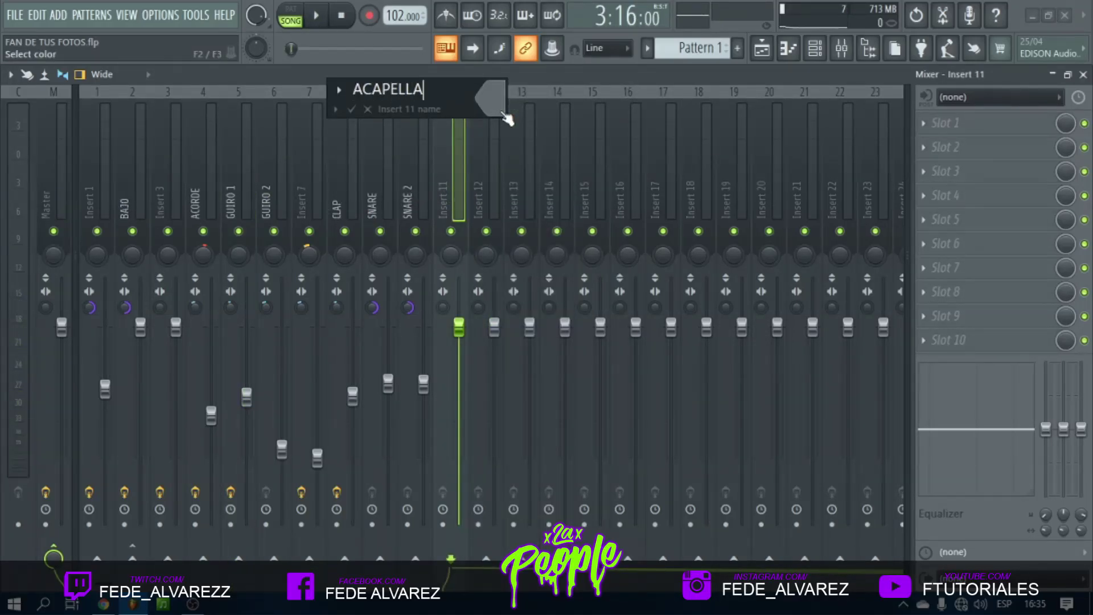
key(Return)
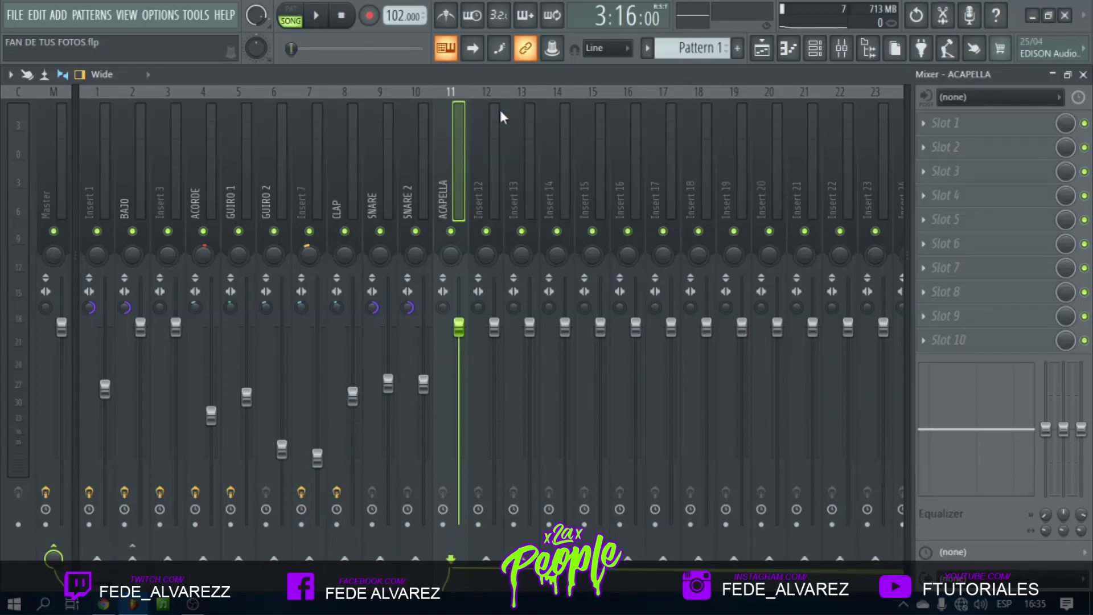
Route the acapella audio to the ACAPELLA mixer track and lower that track's fader while the section plays.
click(764, 54)
double_click(544, 199)
click(473, 170)
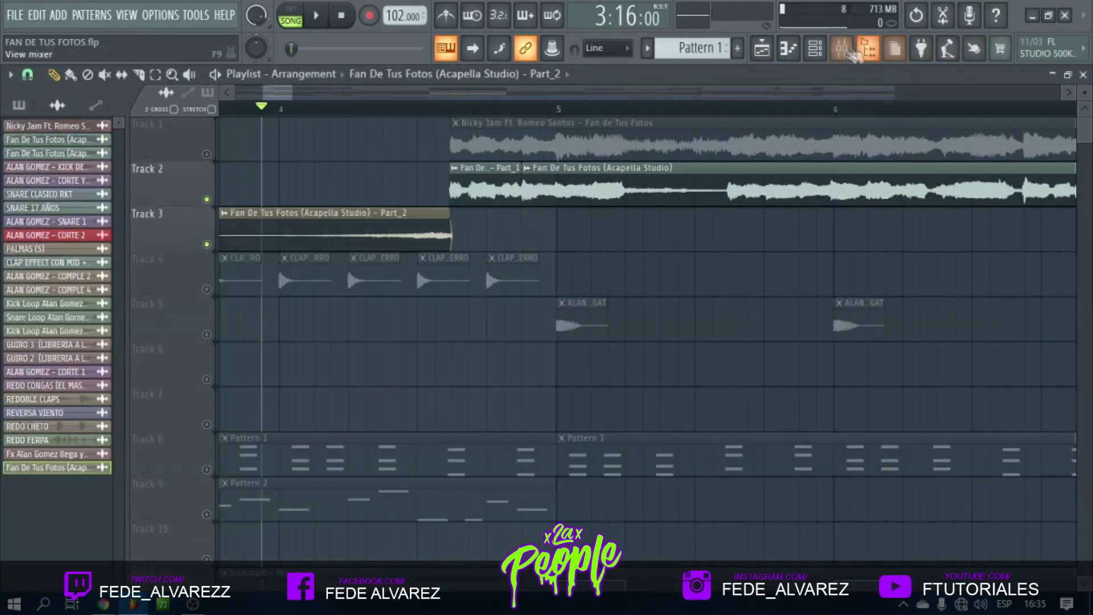
click(856, 51)
key(space)
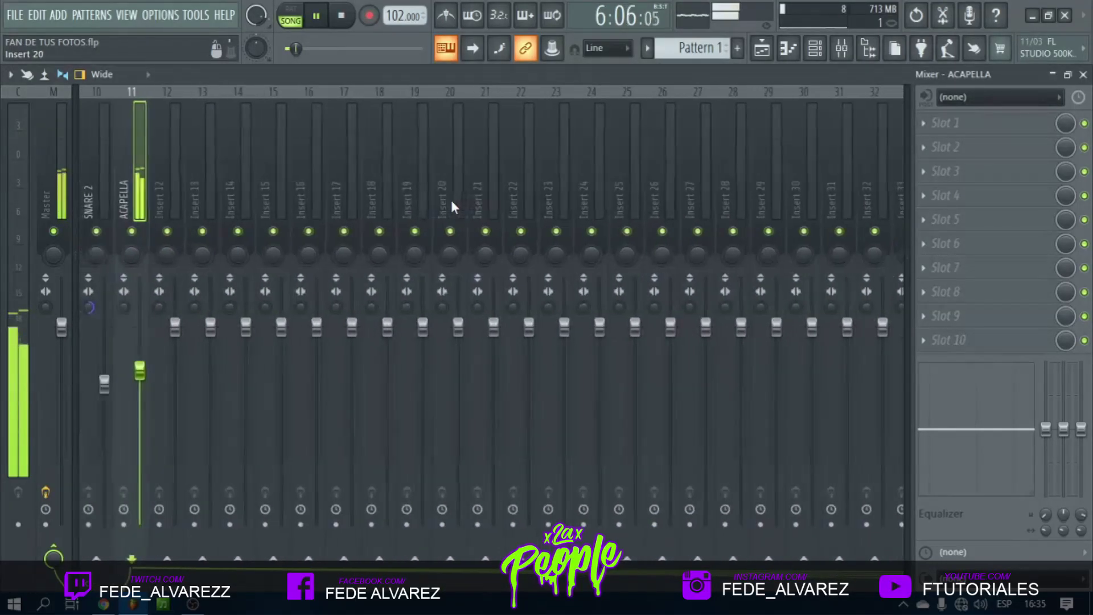
key(space)
Rename mixer Insert 13 as FX and load Fruity Delay 3 into its slot 1.
click(515, 200)
right_click(538, 91)
click(578, 109)
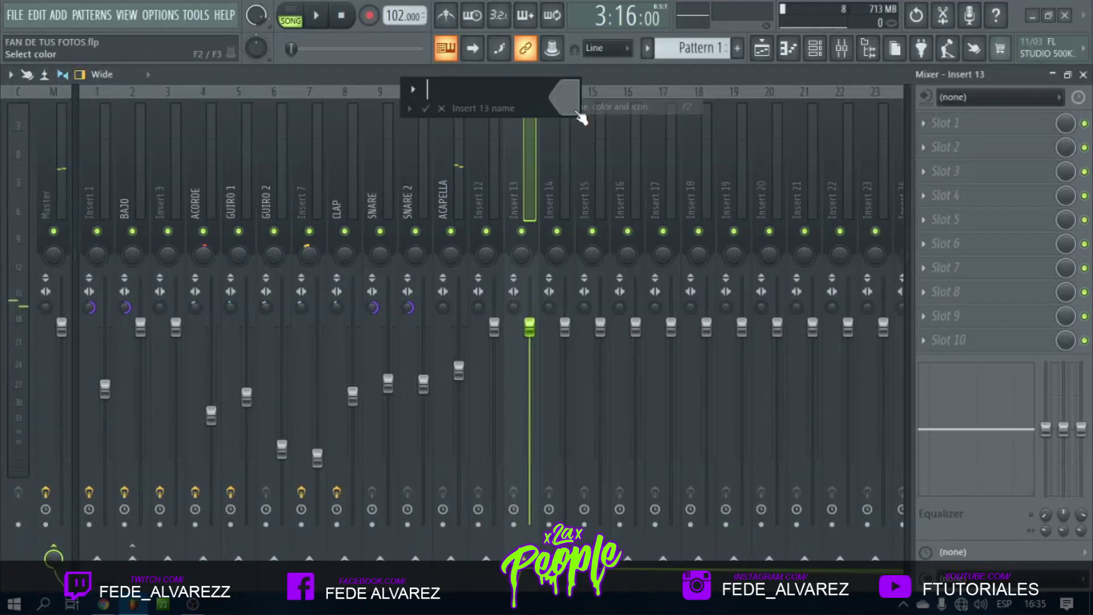
key(Return)
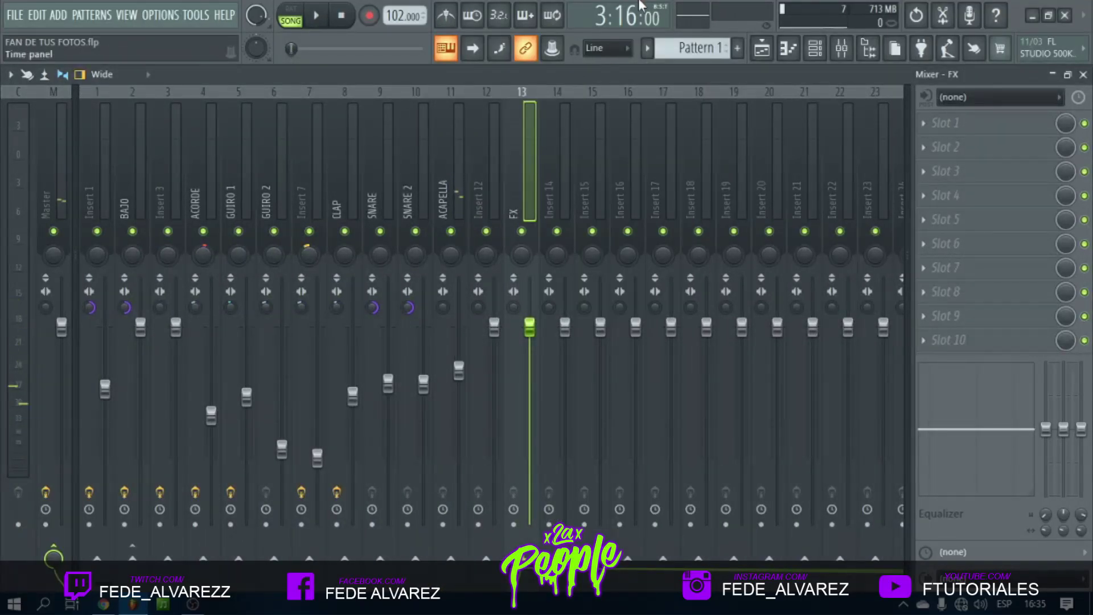
click(945, 123)
click(285, 448)
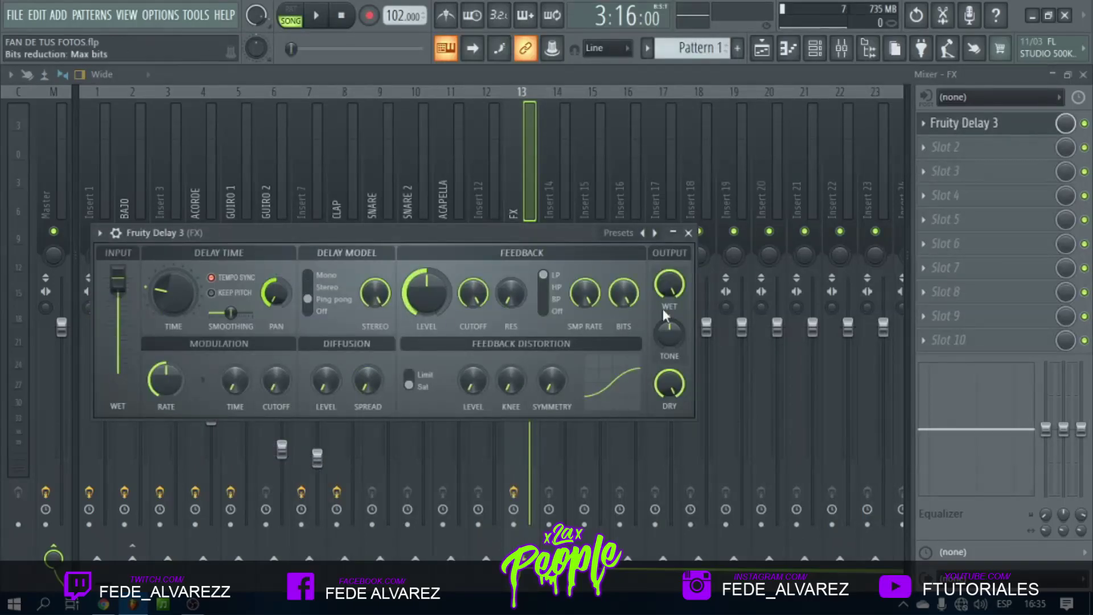
Load Fruity Reeverb 2 into slot 2 of the FX track, adjust its room size and diffusion, and lower its dry level.
click(975, 148)
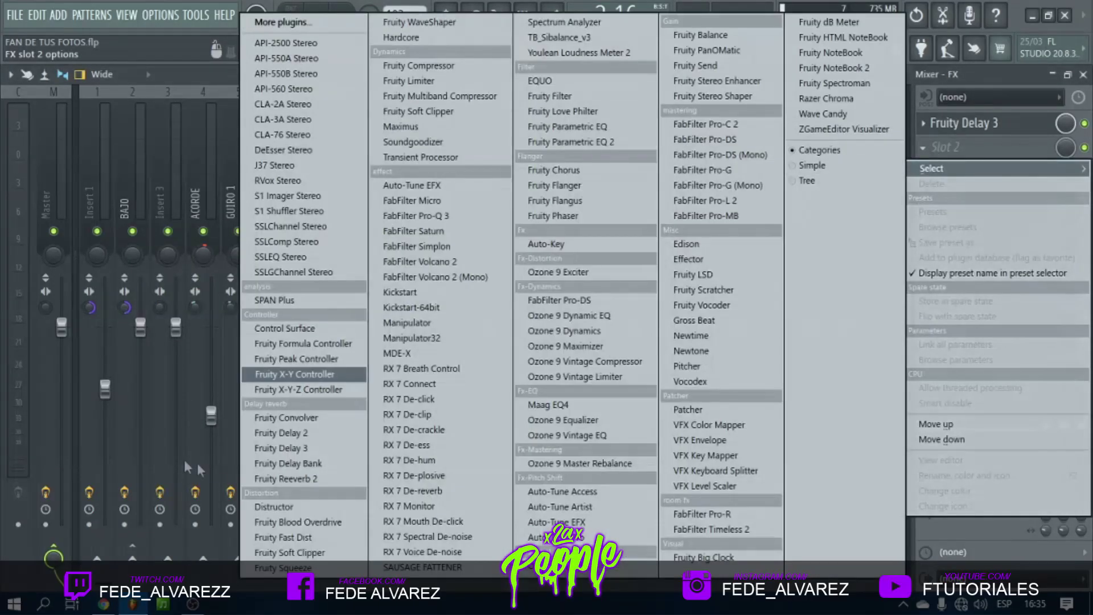
click(312, 479)
drag(314, 324, 314, 299)
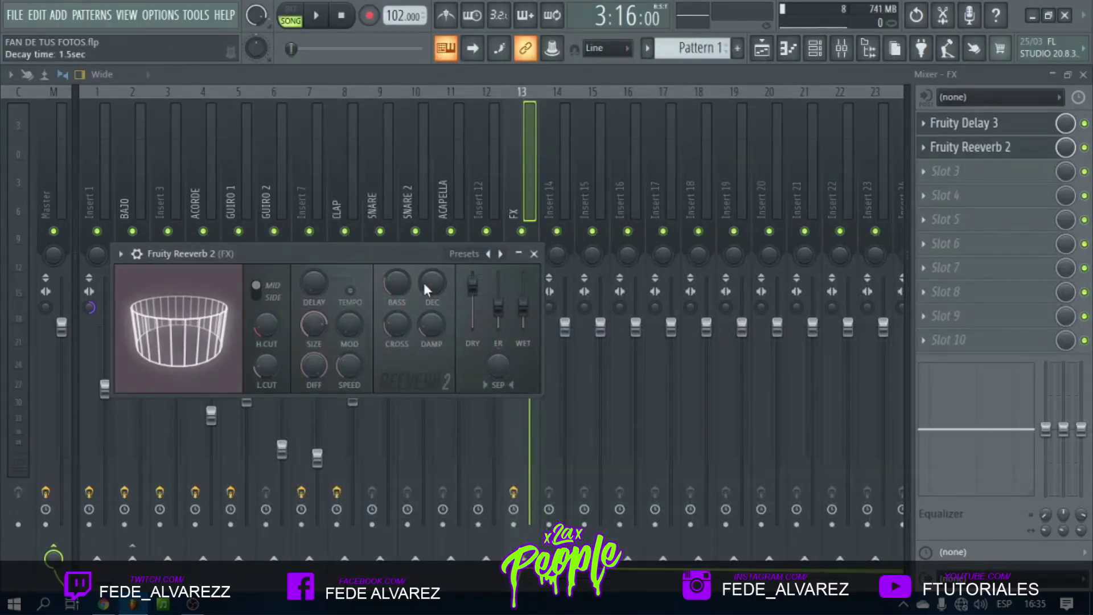
drag(313, 366, 314, 353)
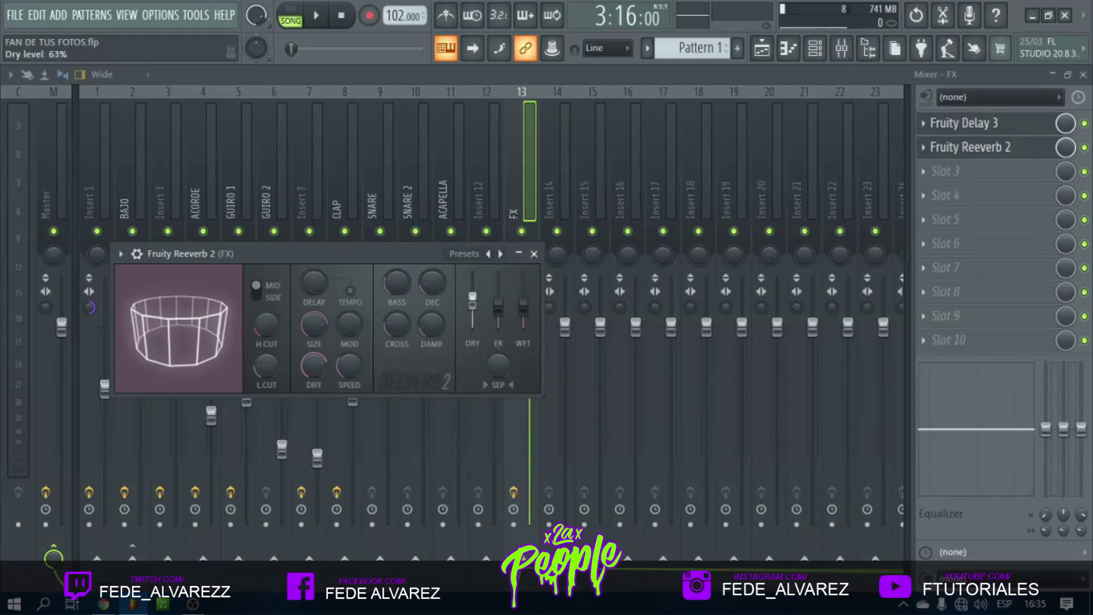
click(534, 253)
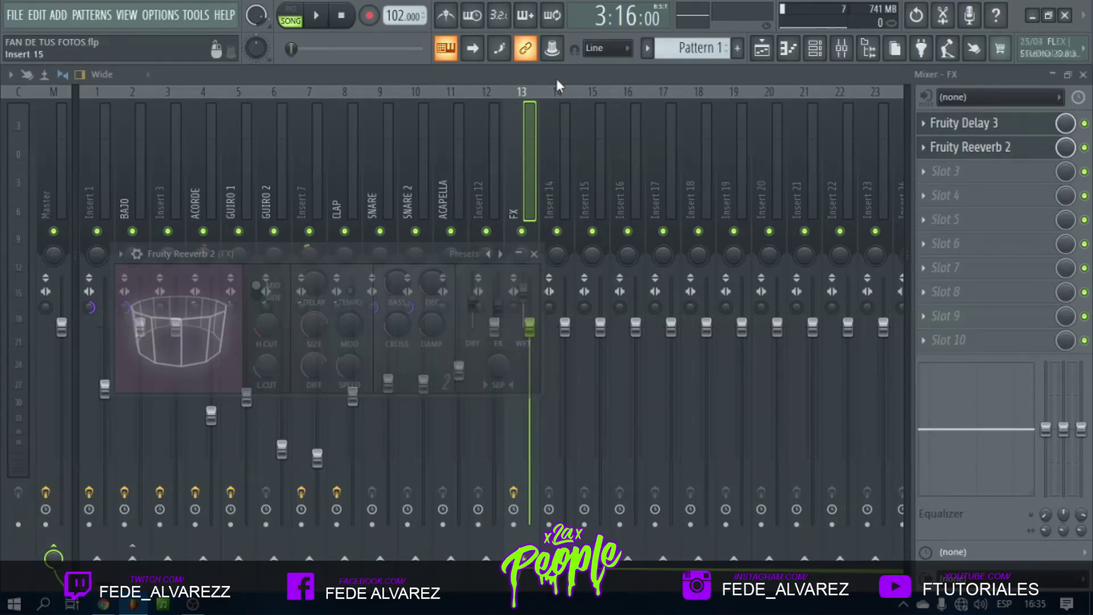
Send the ACAPELLA mixer track to the FX track and unsolo the vocal tracks in the playlist.
click(438, 193)
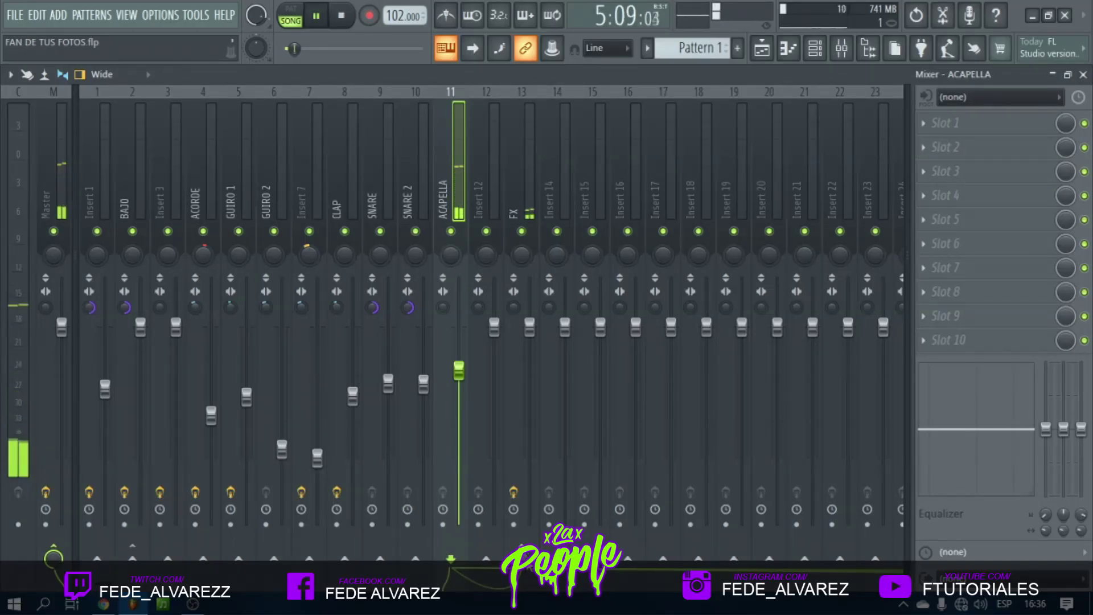
click(762, 49)
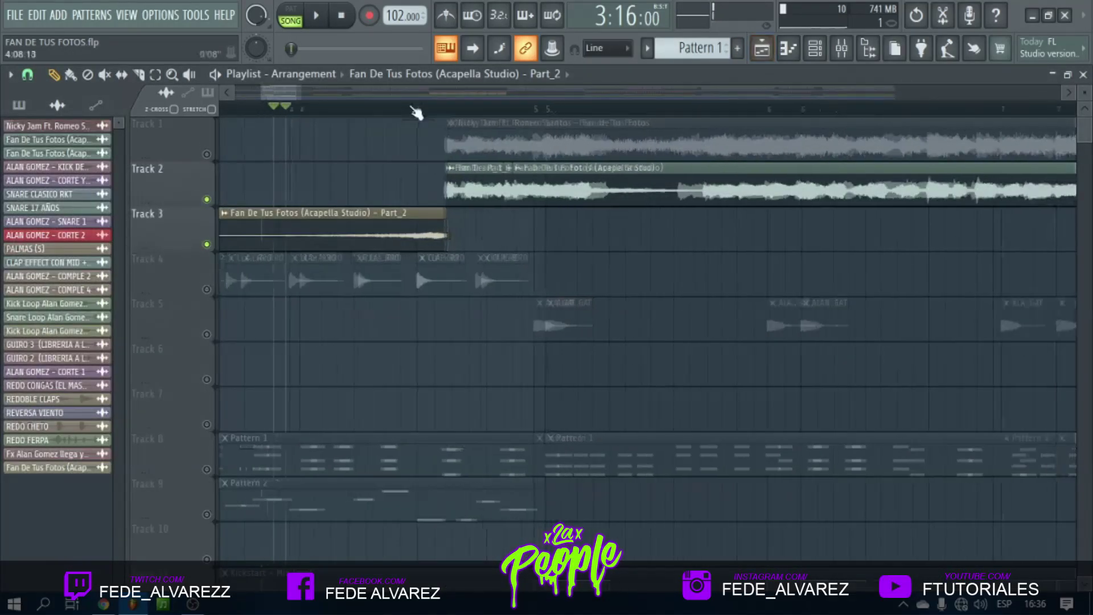
right_click(207, 289)
Play the intro with all playlist tracks active from the start of the song.
scroll(235, 108, up, 5)
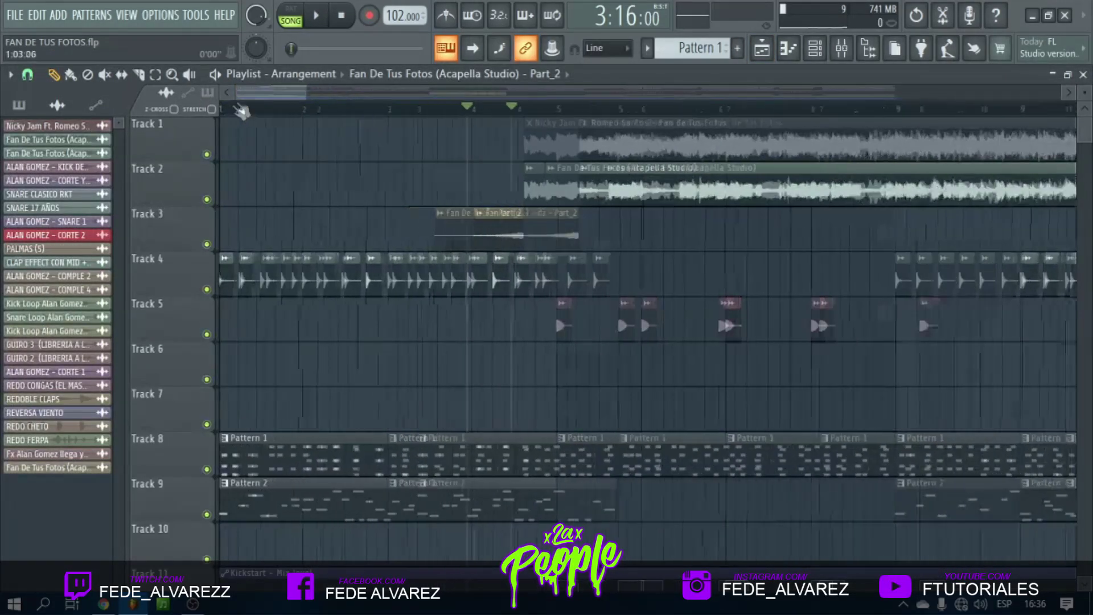
scroll(233, 111, down, 1)
key(space)
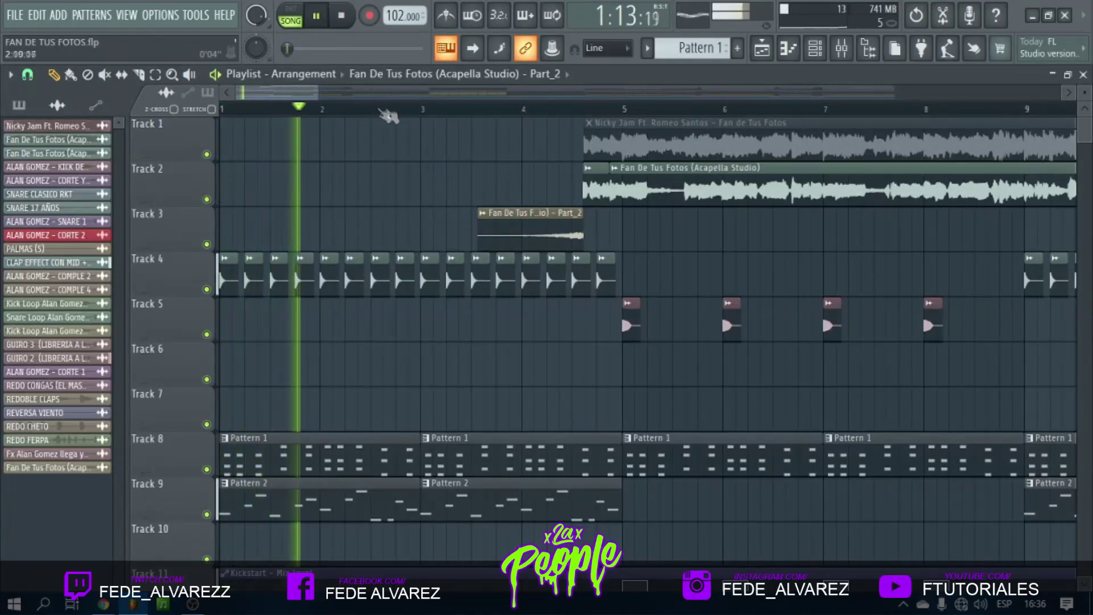
key(space)
Load Fruity Love Philter into slot 5 of the Master and create automation clips for its Filter 1 cutoff frequency and mix level.
key(F9)
click(70, 150)
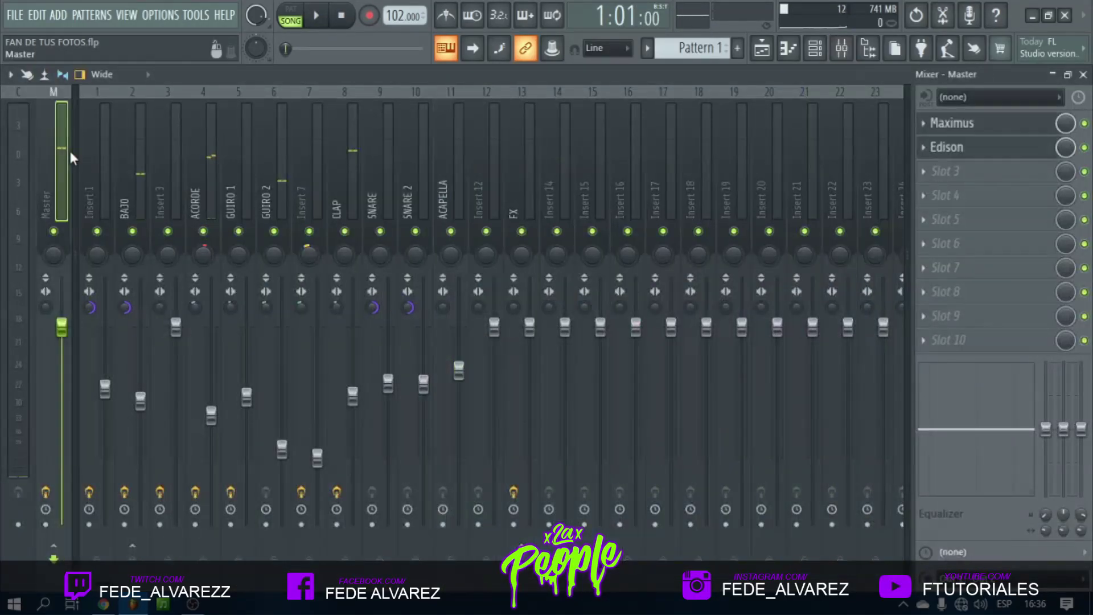
click(971, 224)
click(658, 370)
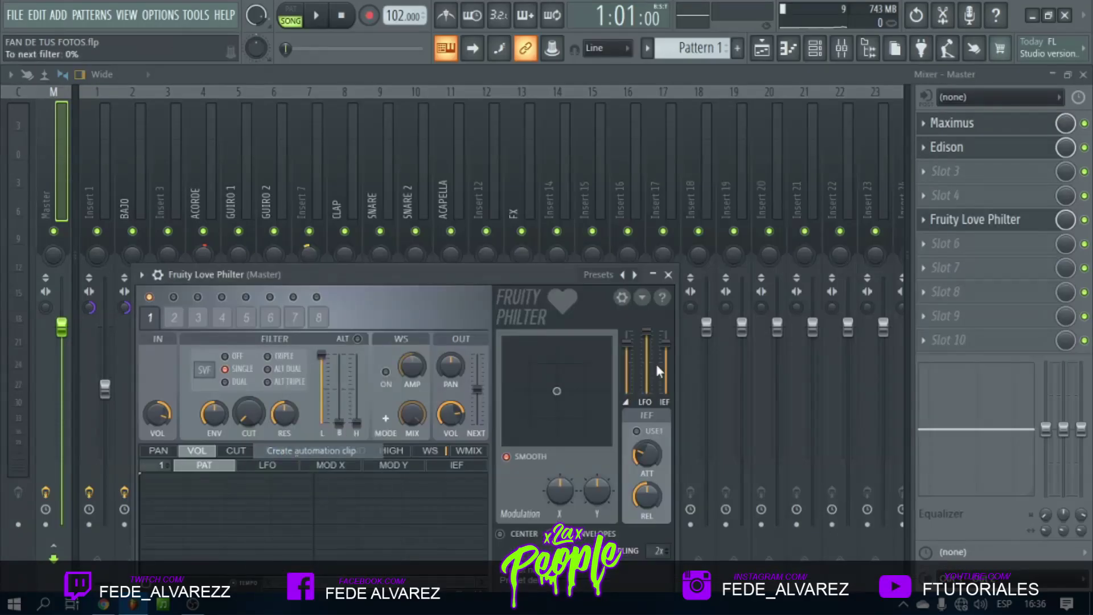
key(Escape)
right_click(1066, 225)
click(1019, 334)
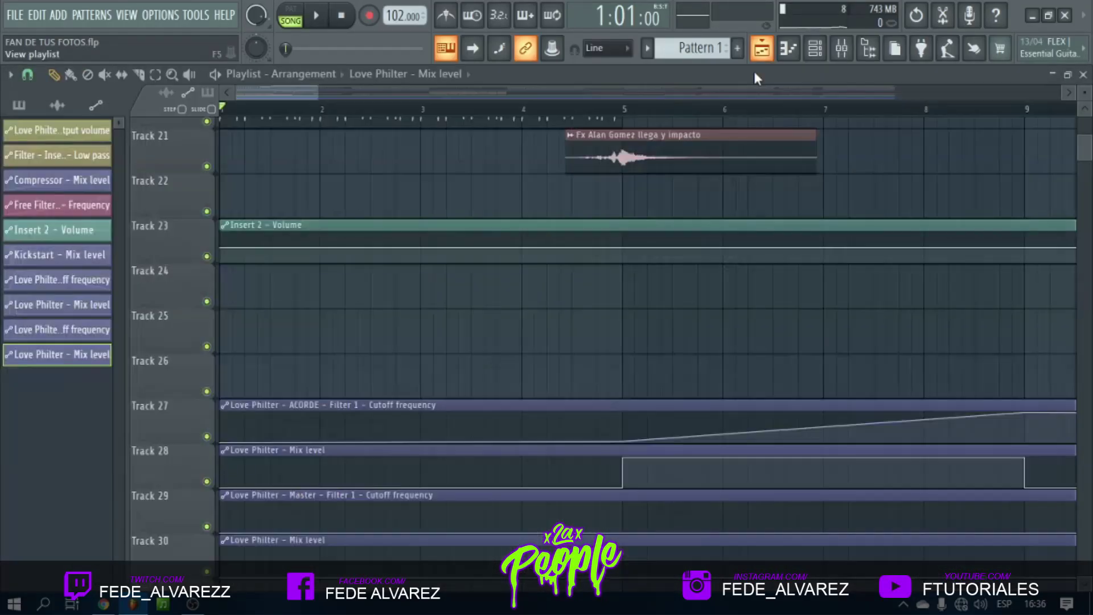
Shape the Master Filter 1 cutoff automation on Track 29 into a ramp rising from bar 1 to its peak at bar 3.
scroll(481, 118, down, 5)
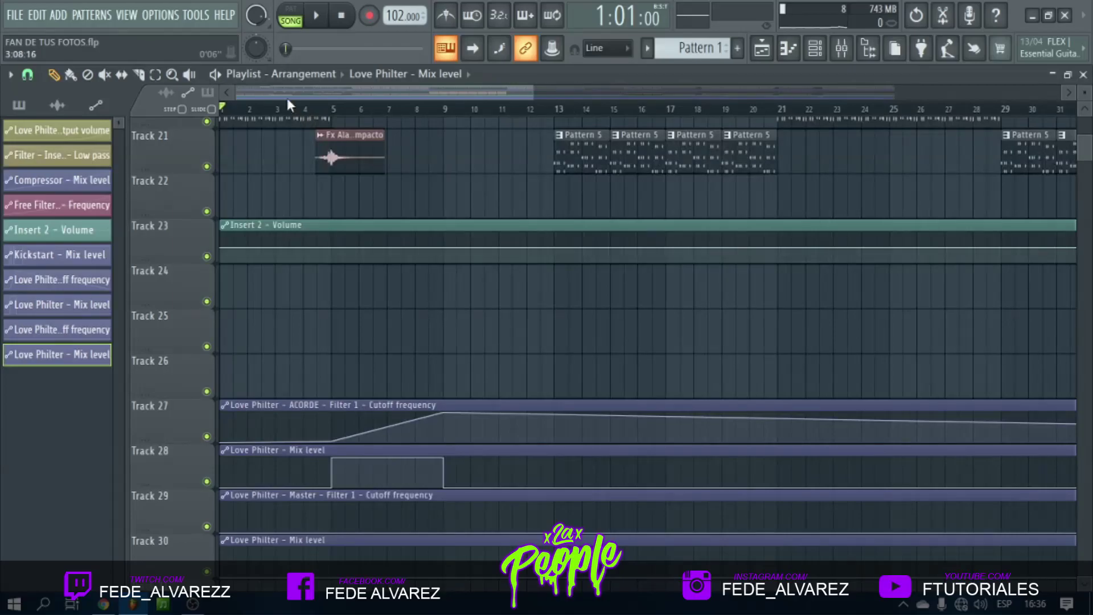
scroll(219, 108, up, 4)
scroll(237, 147, up, 9)
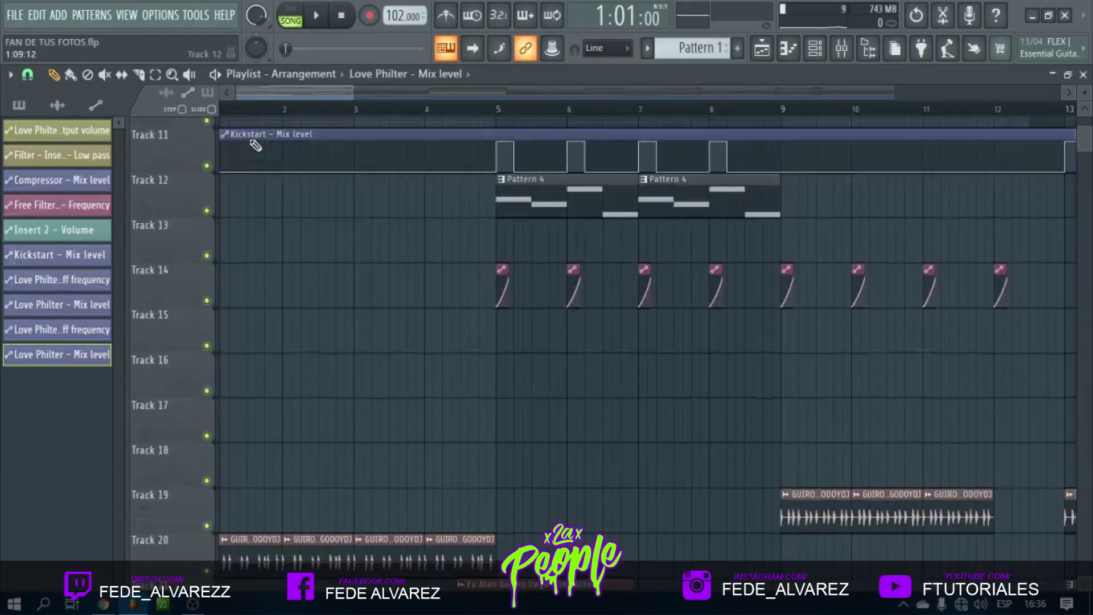
scroll(256, 146, down, 10)
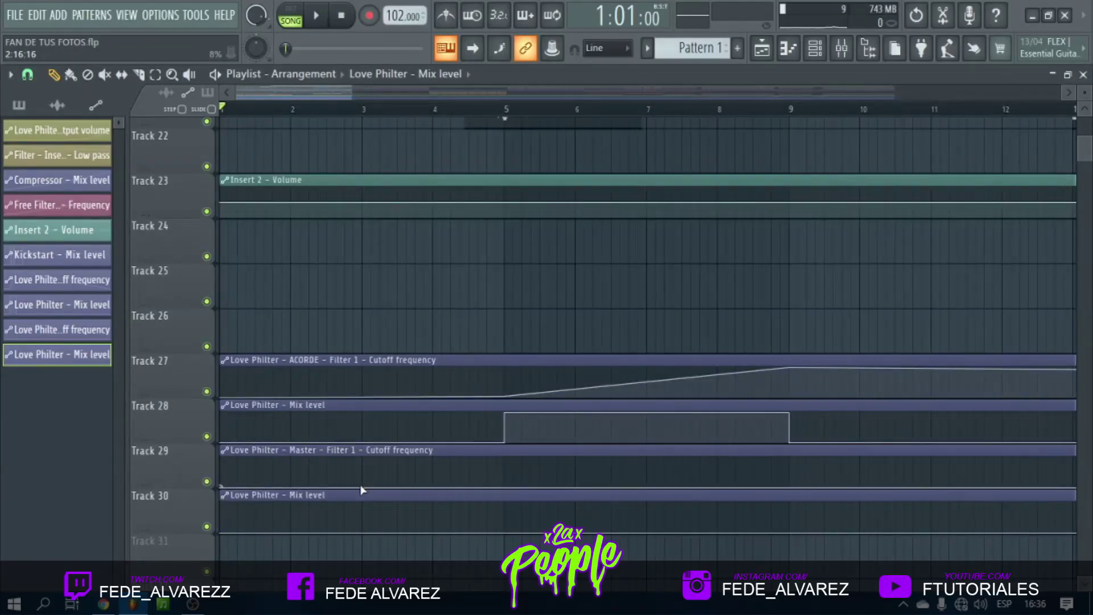
drag(360, 484, 362, 451)
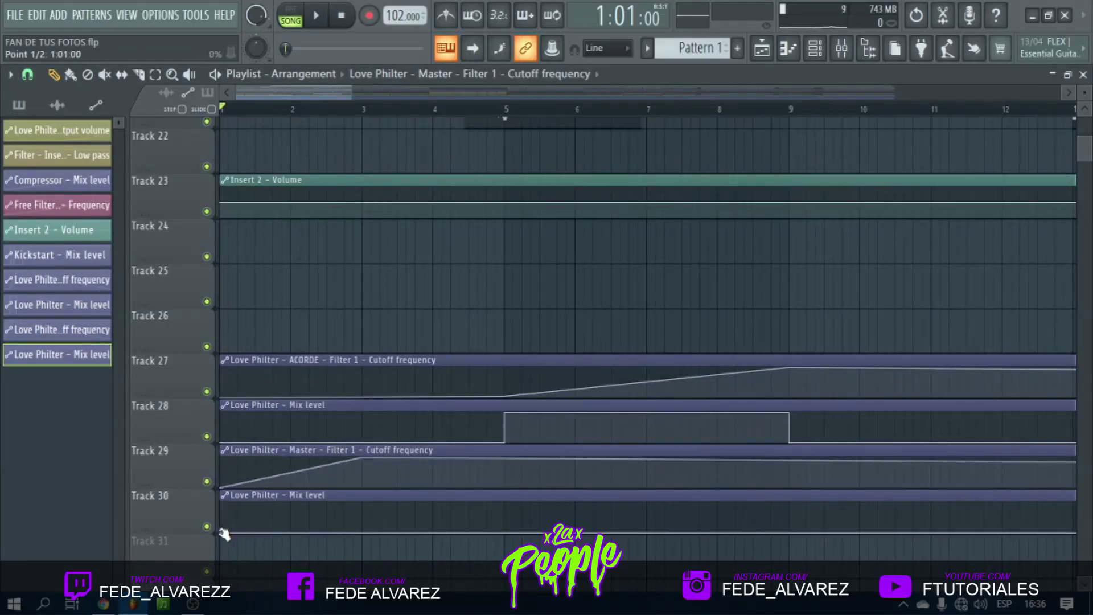
Set the Master Love Philter mix level automation on Track 30 to full until bar 3, dropping straight to zero there.
drag(226, 533, 218, 496)
right_click(366, 506)
drag(366, 507, 366, 539)
right_click(380, 504)
Play the intro to listen to the filter sweep across the first bars, replaying it once.
click(319, 17)
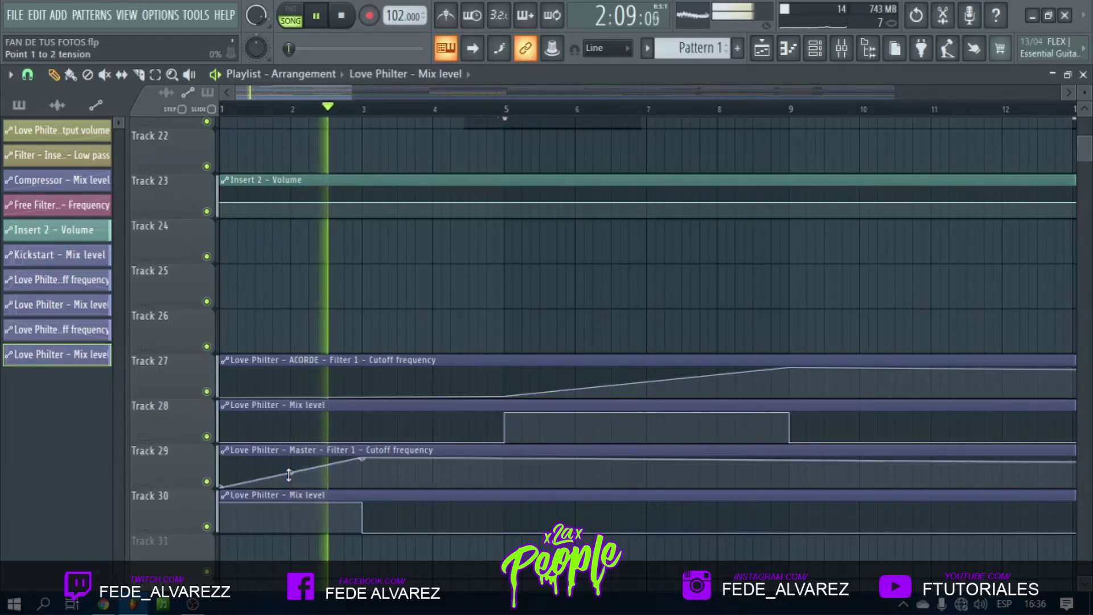
scroll(364, 334, up, 1)
scroll(365, 335, up, 6)
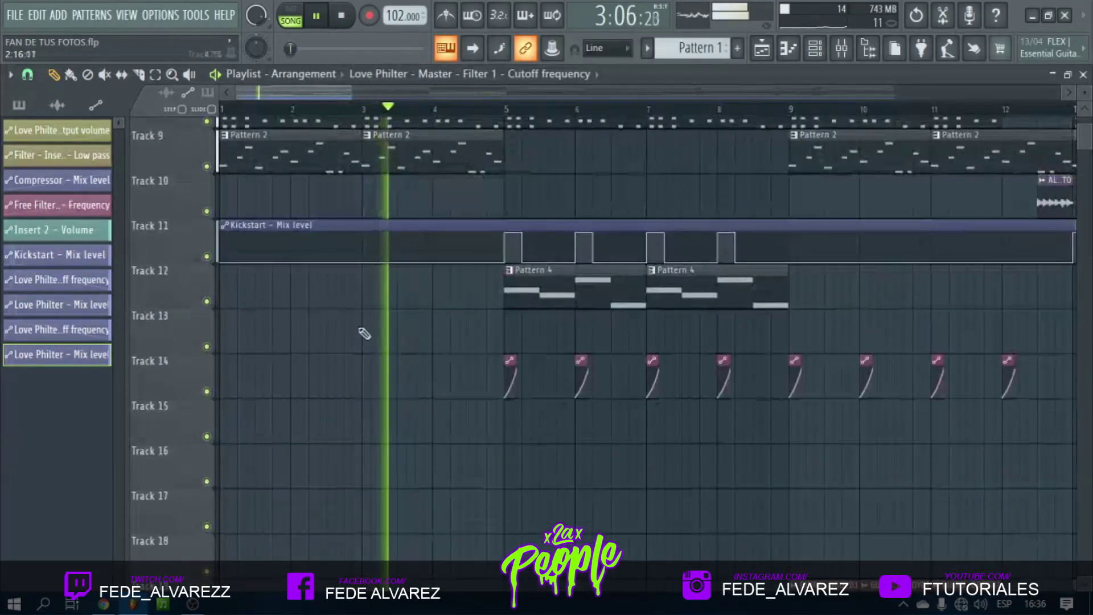
click(256, 101)
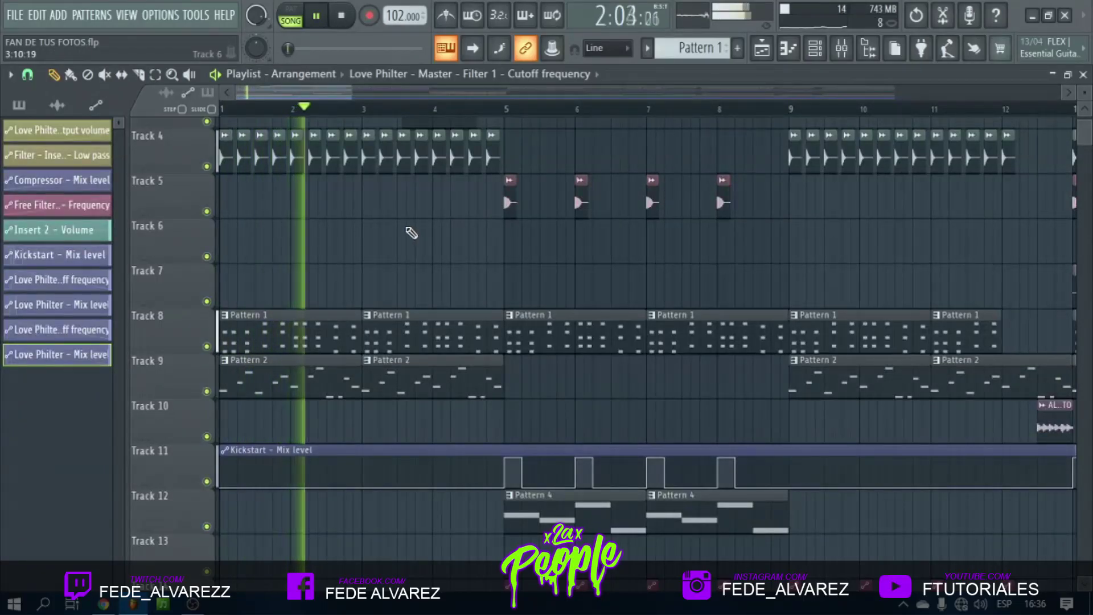
scroll(423, 233, up, 2)
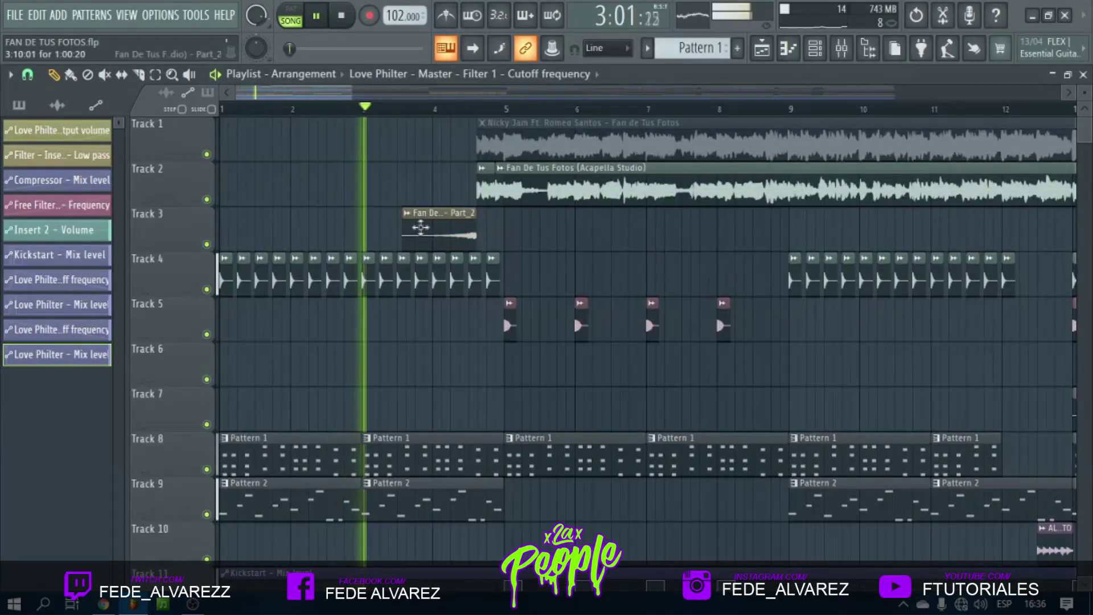
scroll(457, 311, down, 1)
key(space)
Try ALAN GOMEZ - SNARE 1 clips on Track 7 over bars 3 and 4 and play that section.
scroll(516, 325, up, 1)
scroll(517, 326, down, 1)
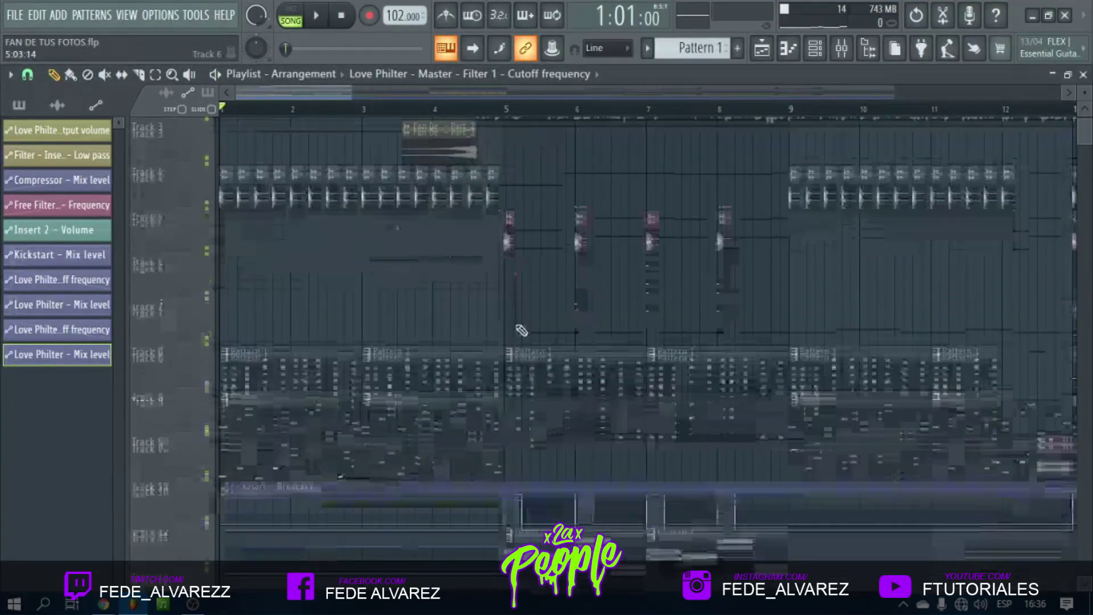
scroll(463, 117, down, 3)
key(space)
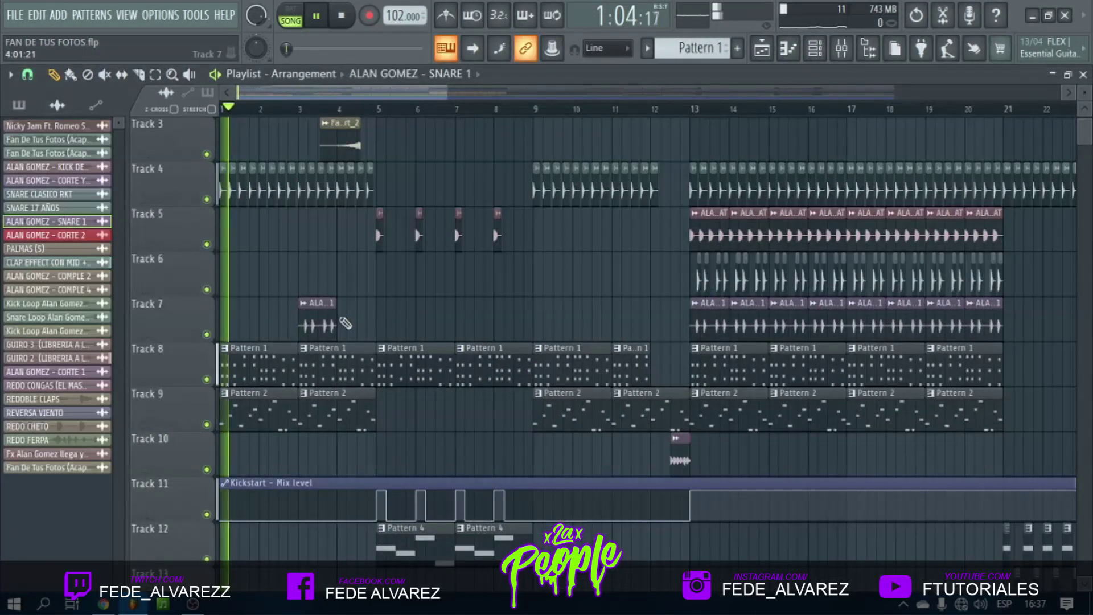
click(294, 109)
scroll(293, 111, up, 3)
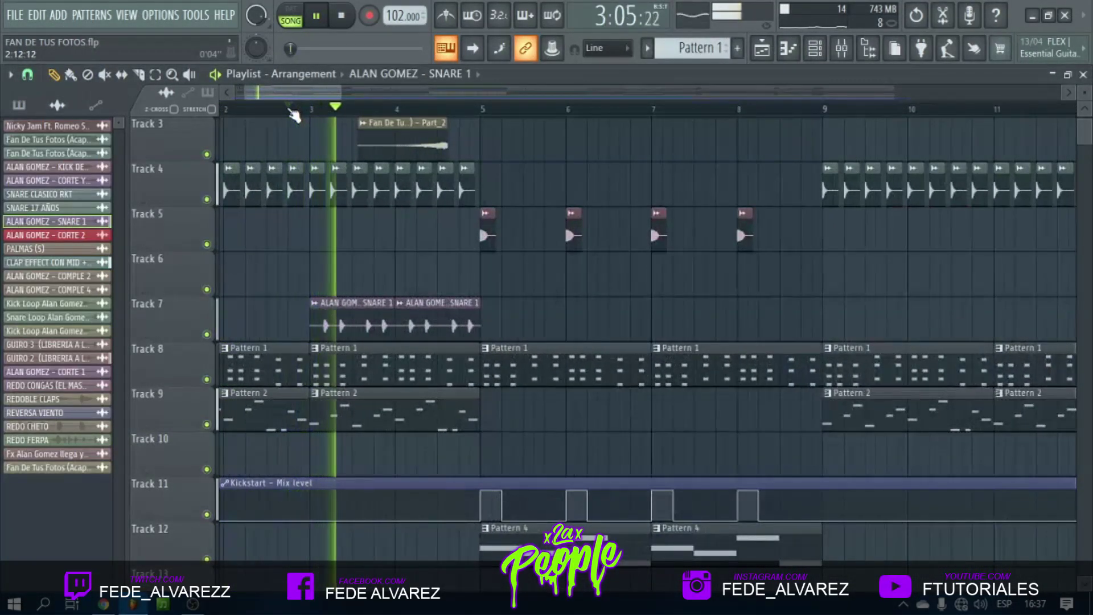
Raise the SNARE 2 mixer fader slightly during playback and remove the trial snare clips from Track 7.
key(F9)
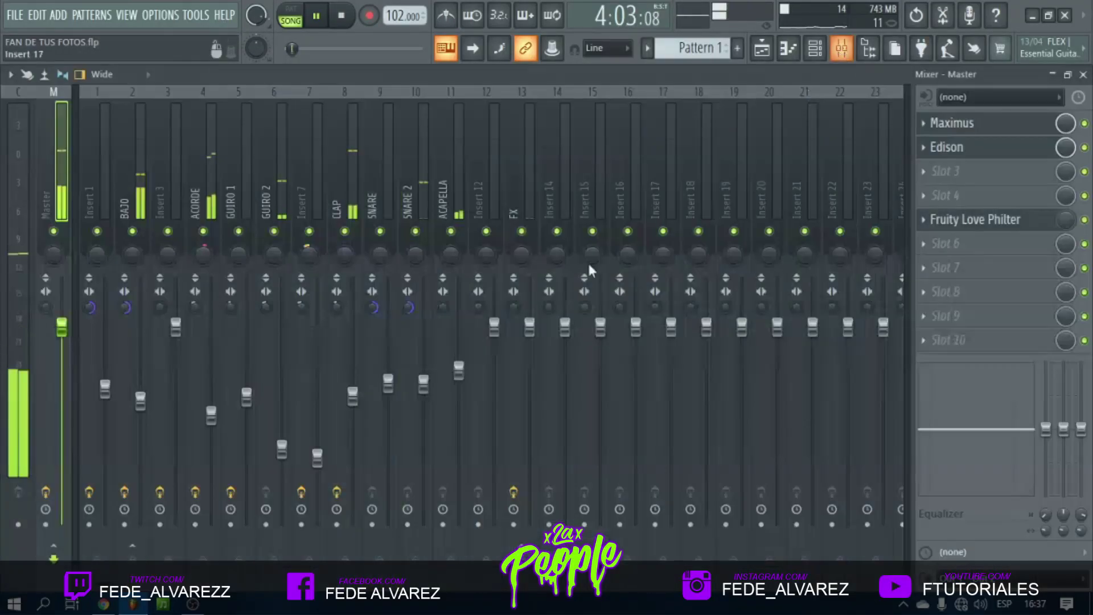
click(423, 383)
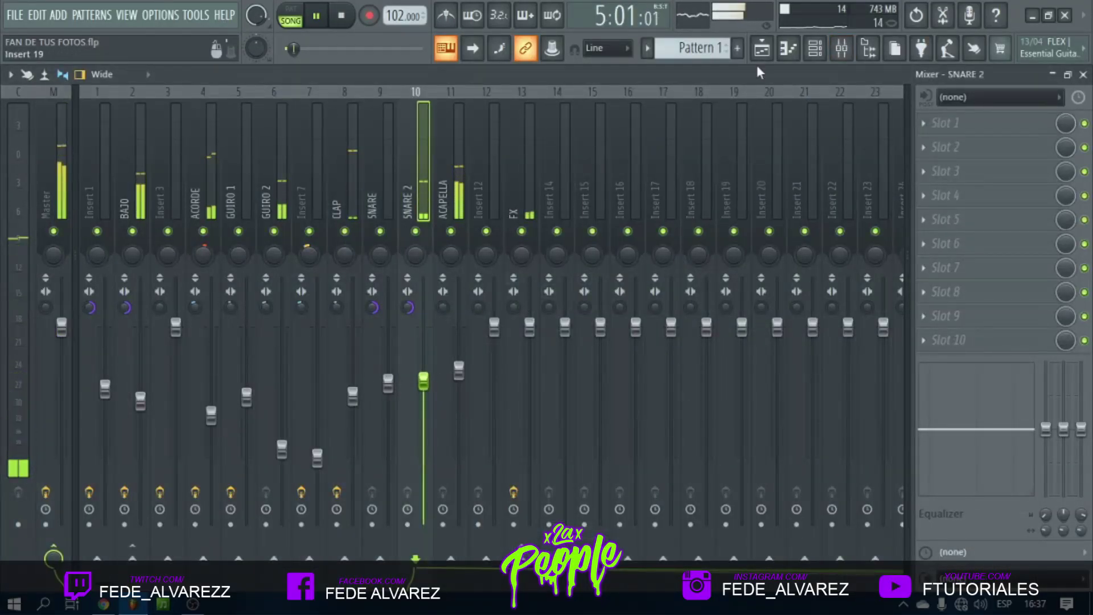
click(762, 49)
key(space)
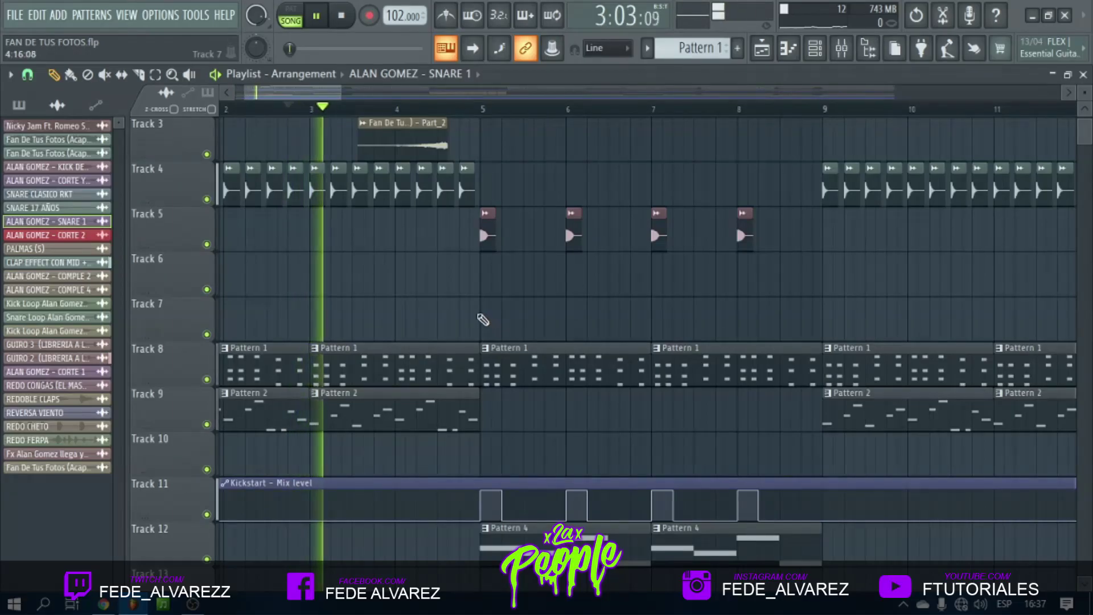
Try copies of the SNARE CLASICO RKT hits on Track 6 over bars 3 and 4, play them and inspect the sample's settings.
scroll(445, 94, down, 3)
key(space)
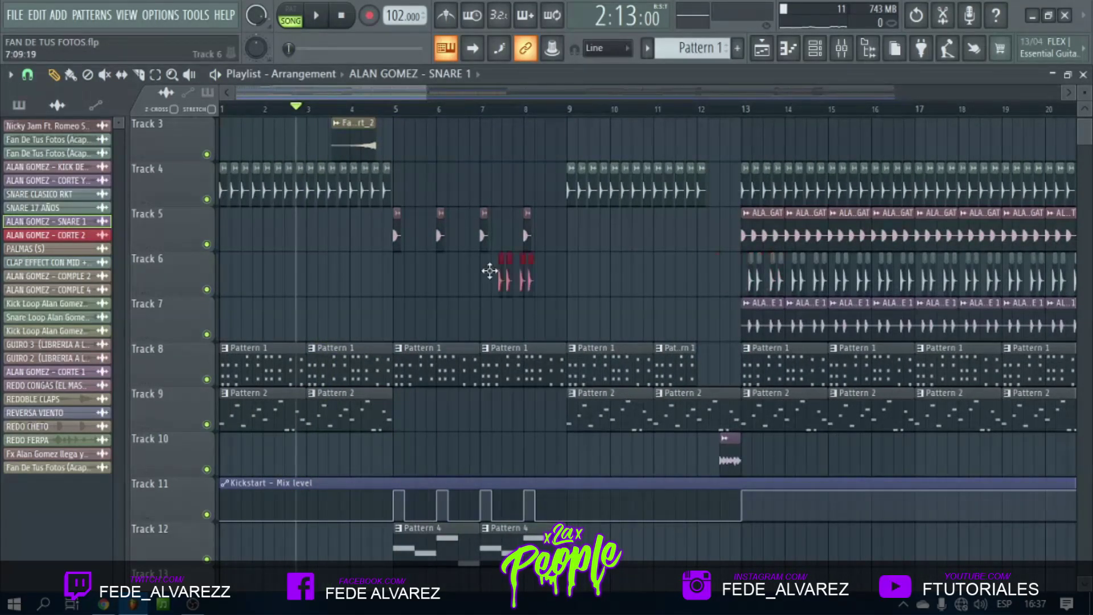
drag(311, 272, 366, 272)
key(space)
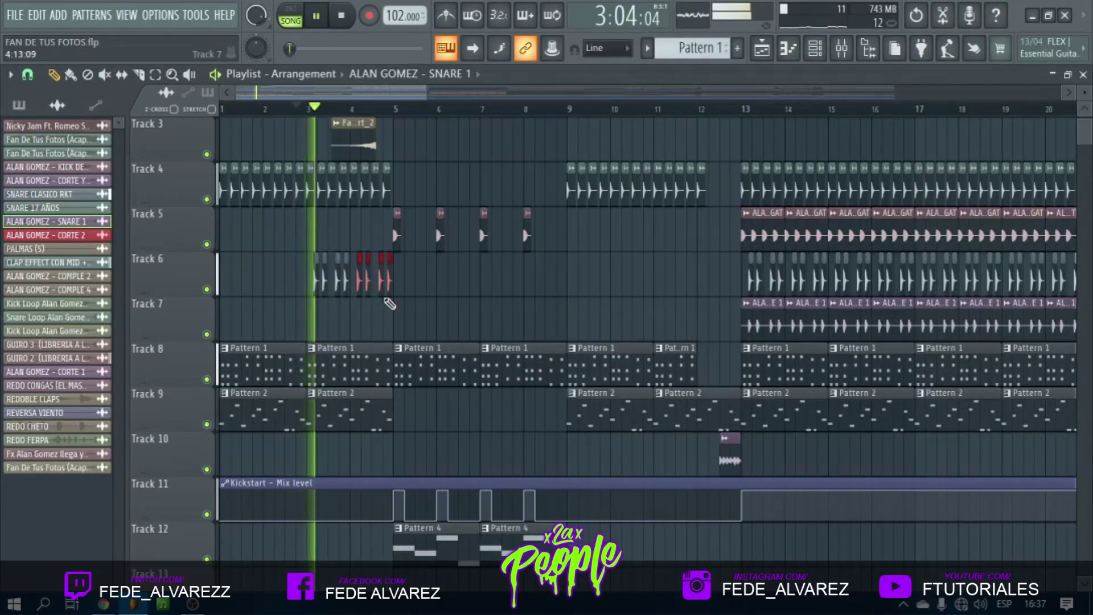
double_click(317, 277)
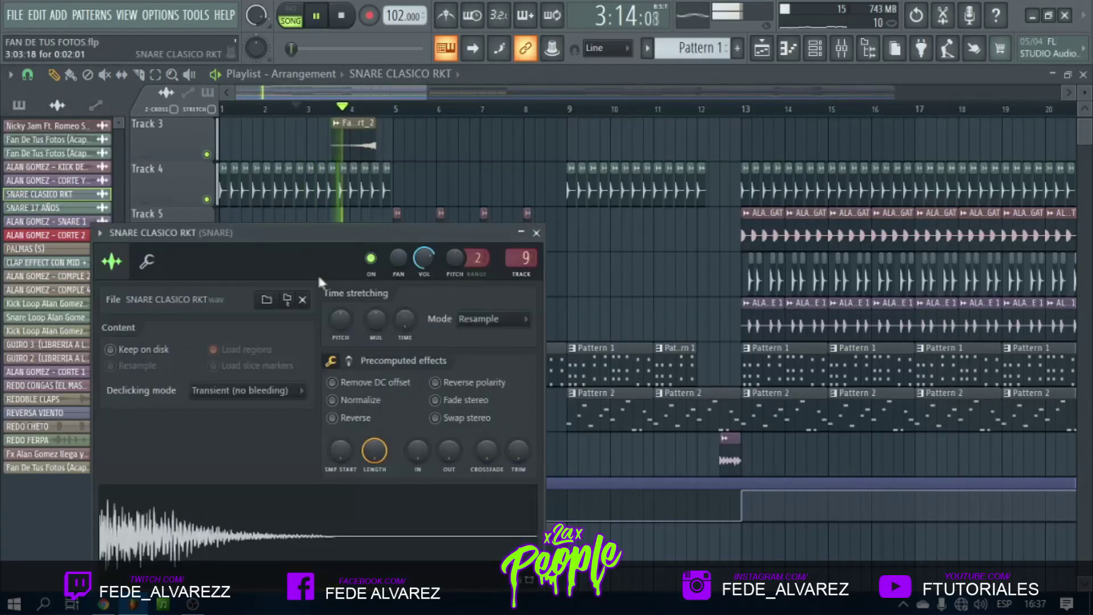
click(536, 233)
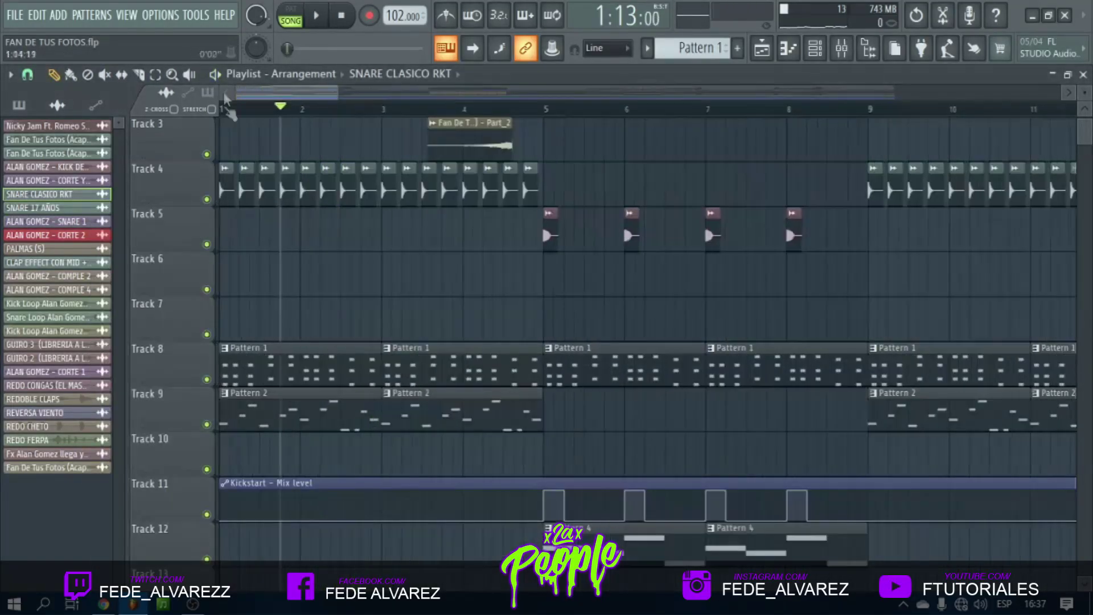
Delete the GUIRO 2 clips at bars 3 and 4 on Track 20 and place GUIRO 3 clips at those bars on Track 19.
scroll(365, 244, down, 4)
right_click(422, 349)
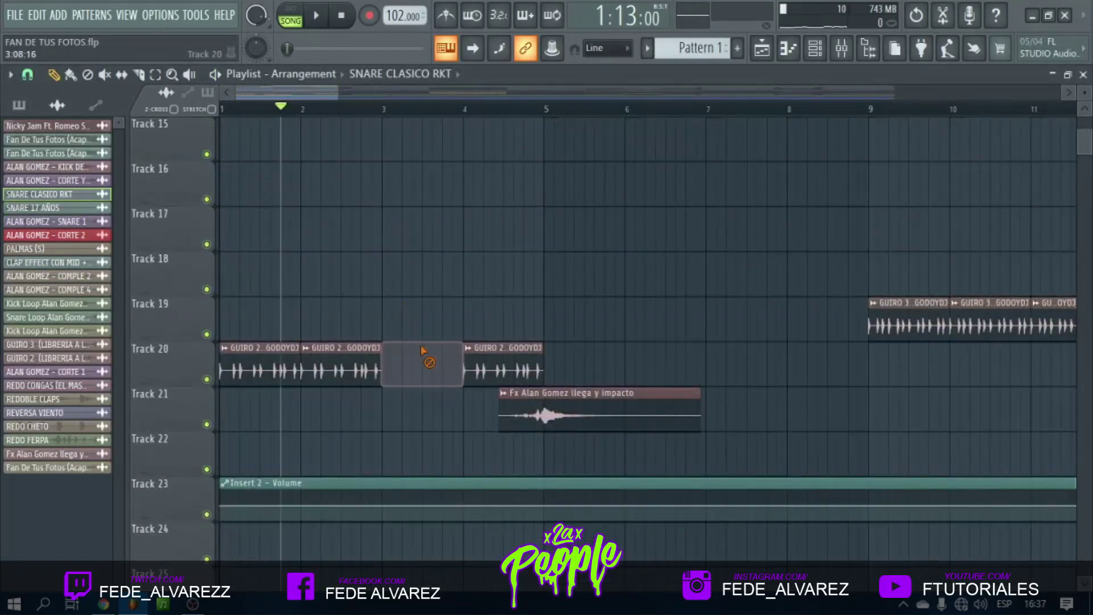
right_click(472, 361)
click(56, 345)
click(385, 310)
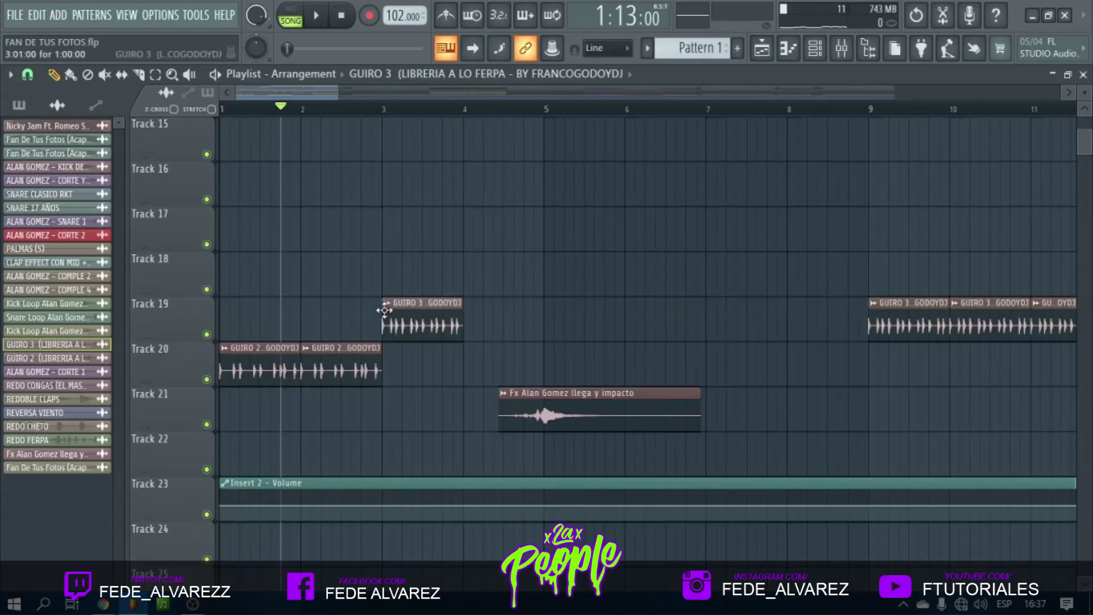
key(space)
click(477, 330)
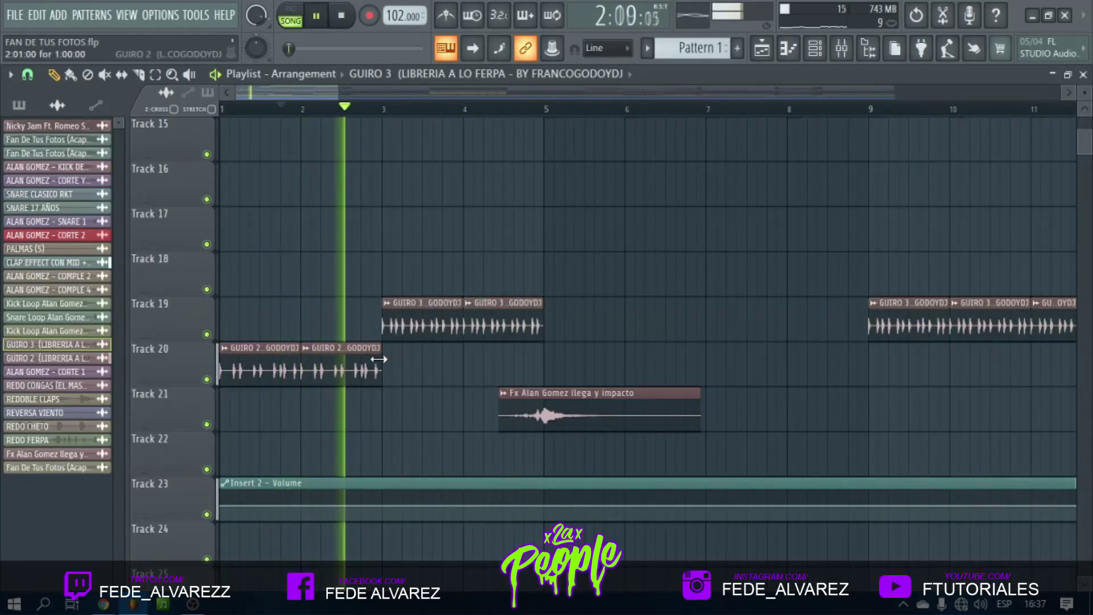
Shorten the second GUIRO 2 clip on Track 20 to end just past the middle of bar 2 and play the intro.
scroll(375, 342, up, 5)
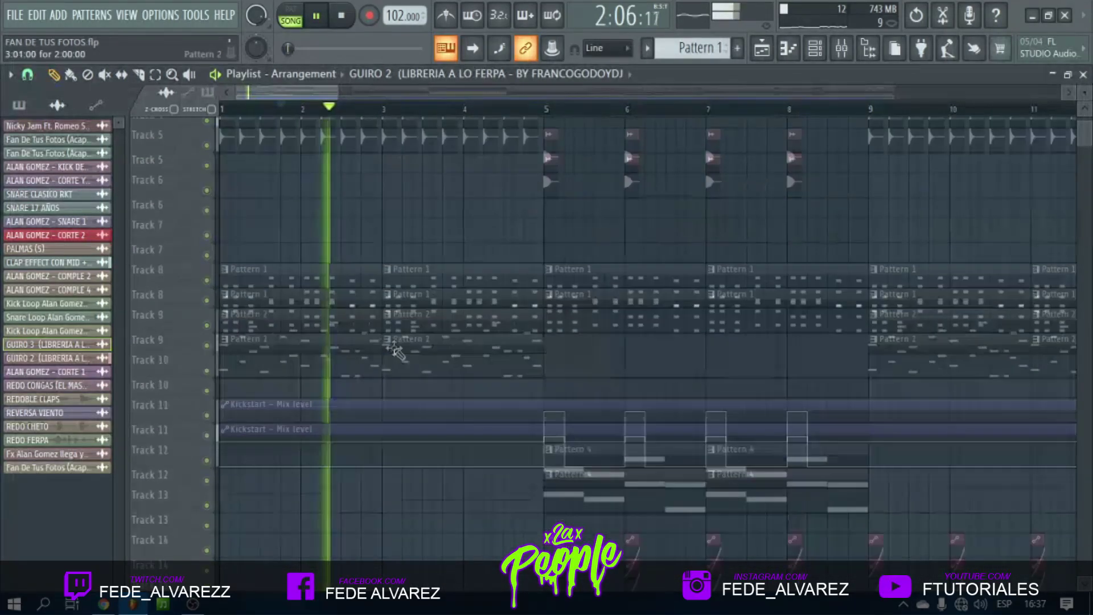
scroll(421, 352, down, 4)
key(space)
Place the ALAN GOMEZ - CORTE Y PUM GATO clip on Track 10 in the second half of bar 2 and play the transition.
scroll(500, 110, down, 3)
scroll(532, 263, down, 3)
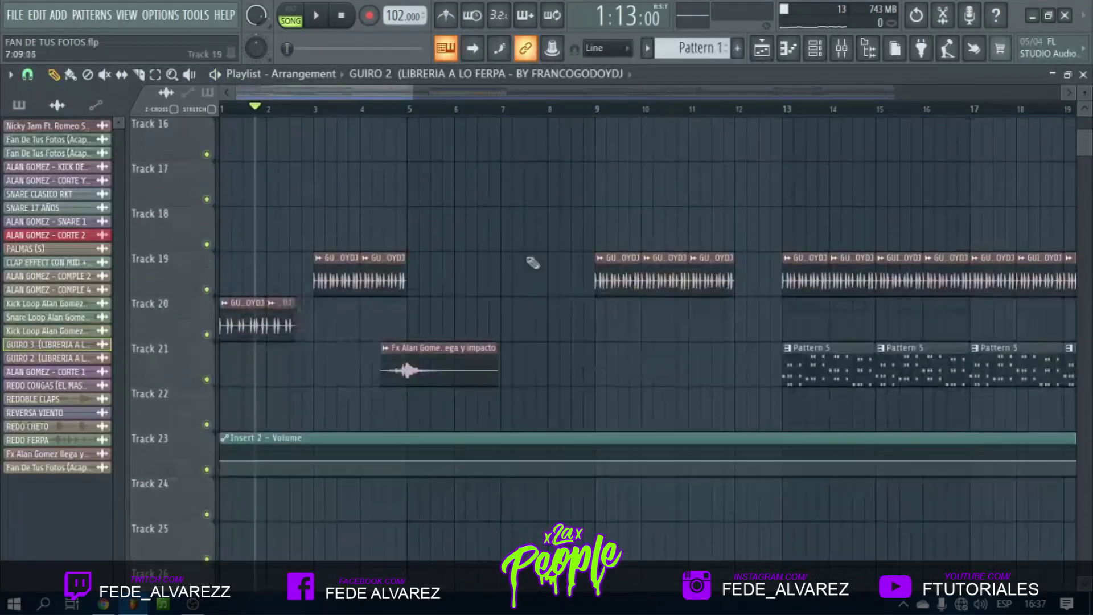
scroll(537, 270, up, 6)
scroll(540, 272, down, 3)
click(301, 223)
key(space)
scroll(272, 113, up, 3)
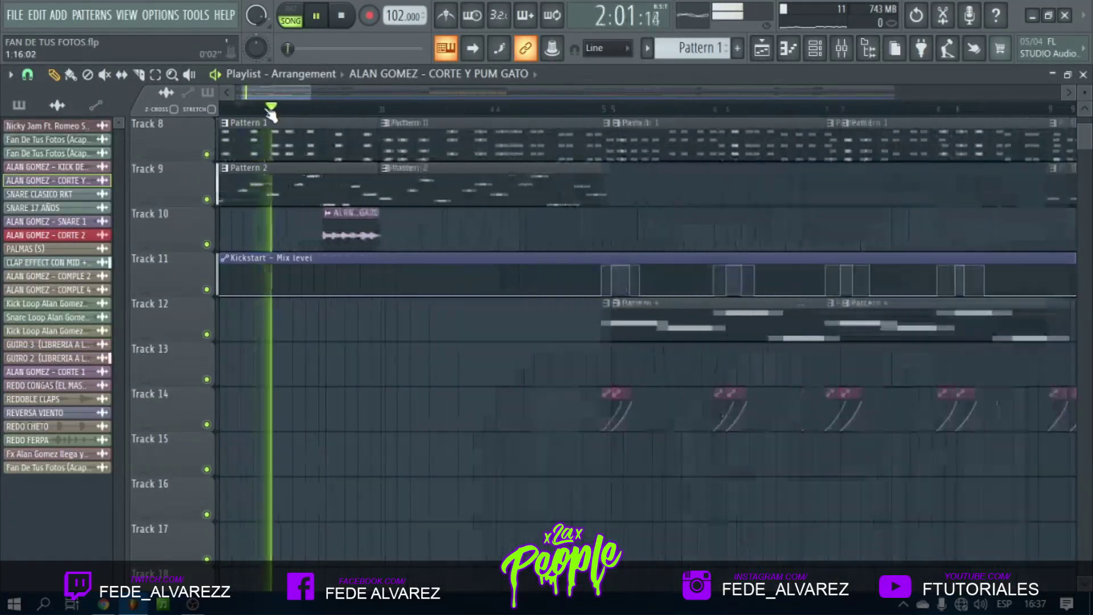
Shorten the opening Pattern 1 clip on Track 8 to end at the CORTE Y PUM GATO clip's start and trim Pattern 2 on Track 9 slightly beyond it.
scroll(272, 113, up, 2)
scroll(501, 330, up, 2)
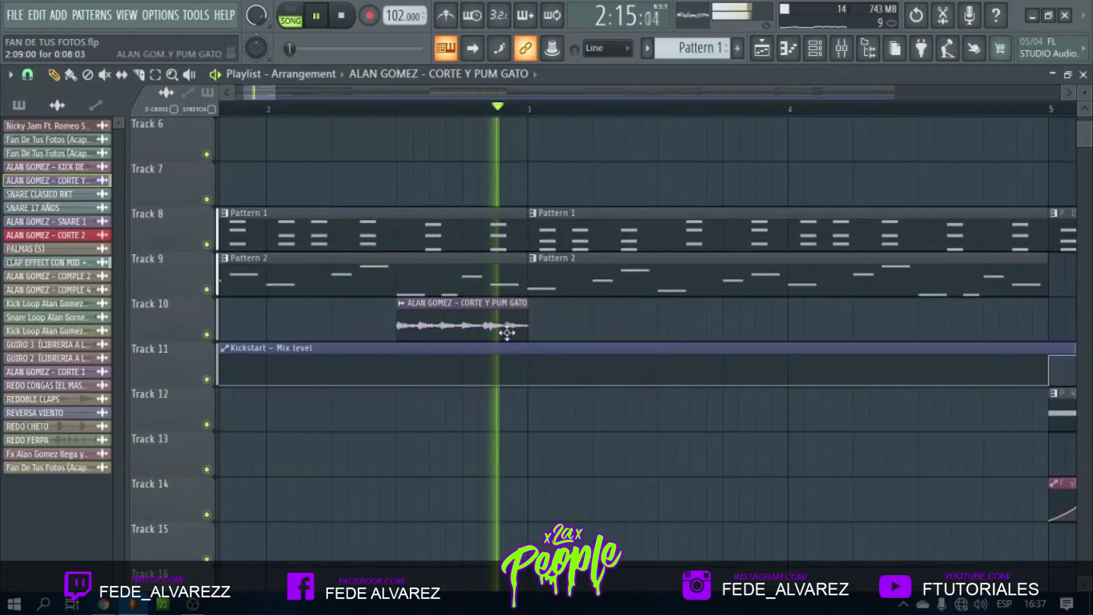
double_click(506, 331)
click(508, 210)
key(space)
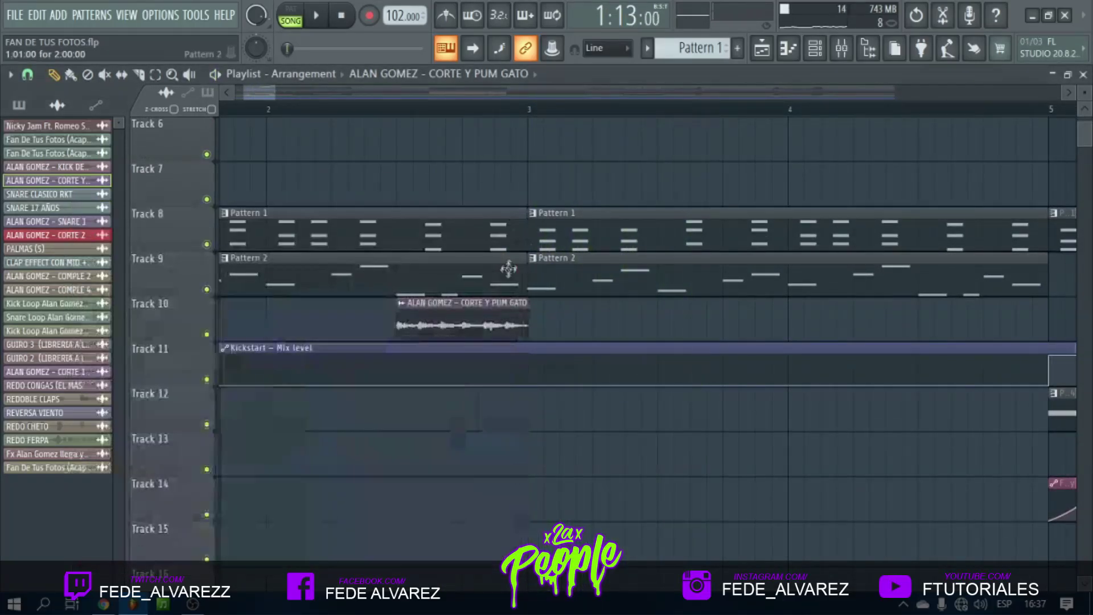
drag(520, 267, 477, 262)
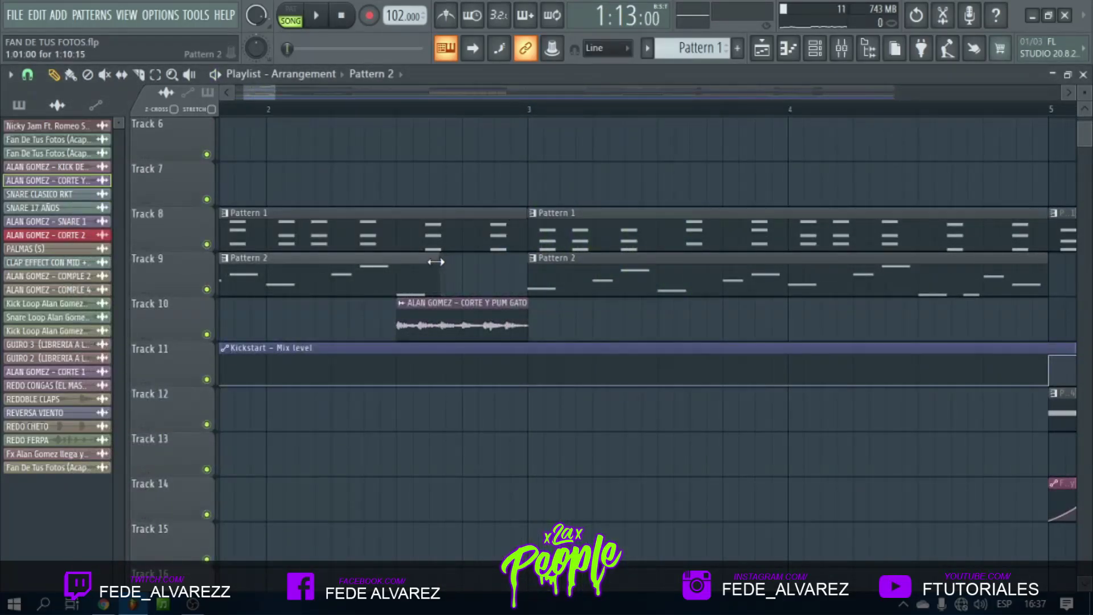
drag(523, 221, 397, 221)
scroll(396, 228, up, 5)
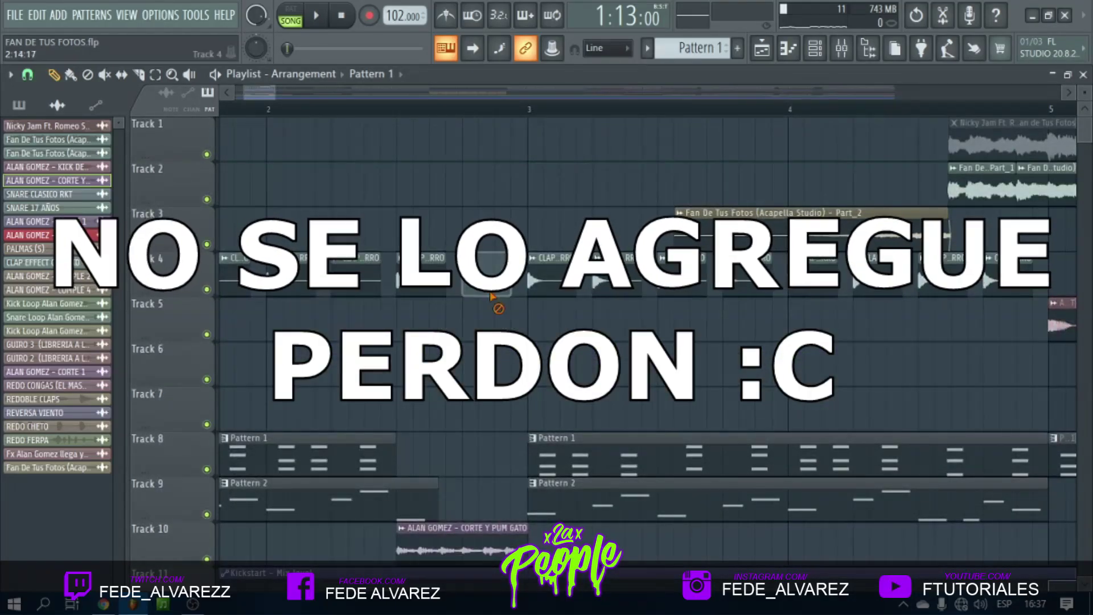
Play the intro from bar 2 into bar 4 to hear the transition with the trimmed patterns.
key(space)
scroll(290, 109, down, 3)
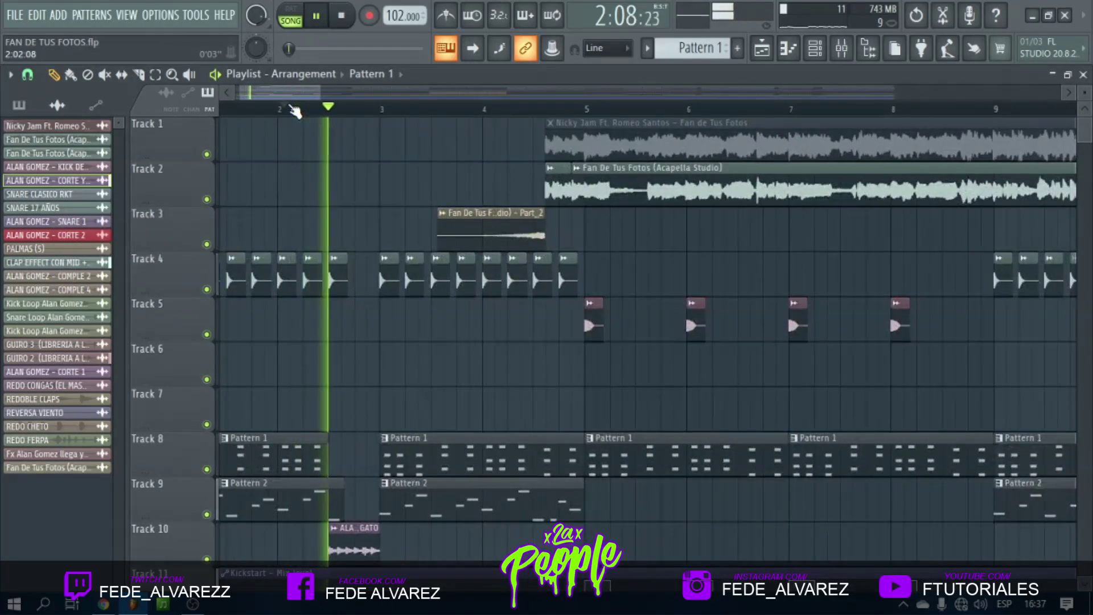
scroll(330, 194, down, 3)
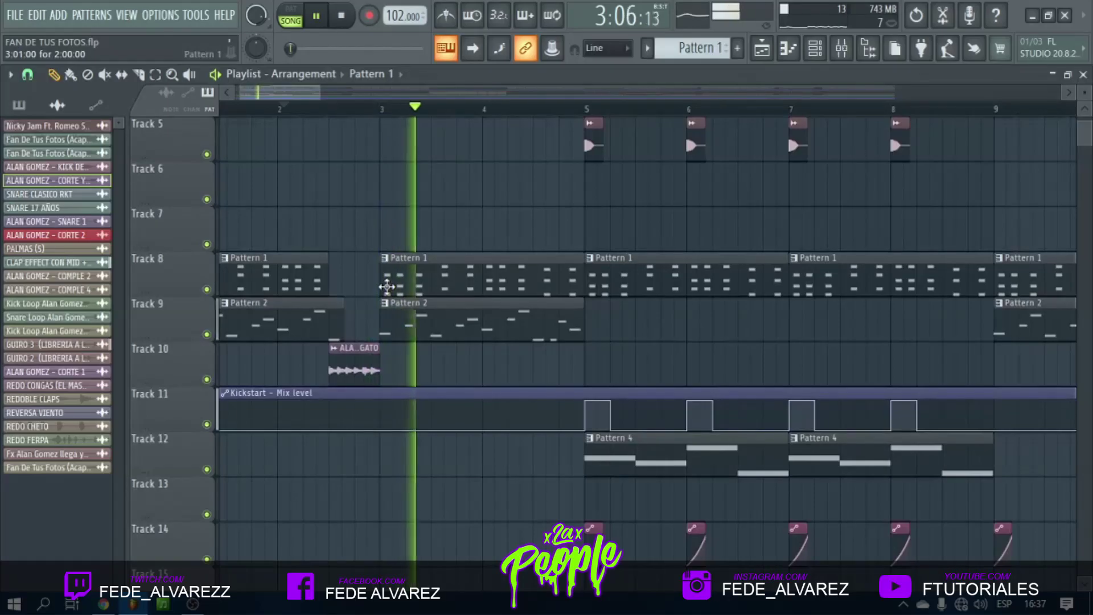
scroll(387, 286, up, 2)
scroll(387, 286, up, 1)
scroll(434, 109, down, 2)
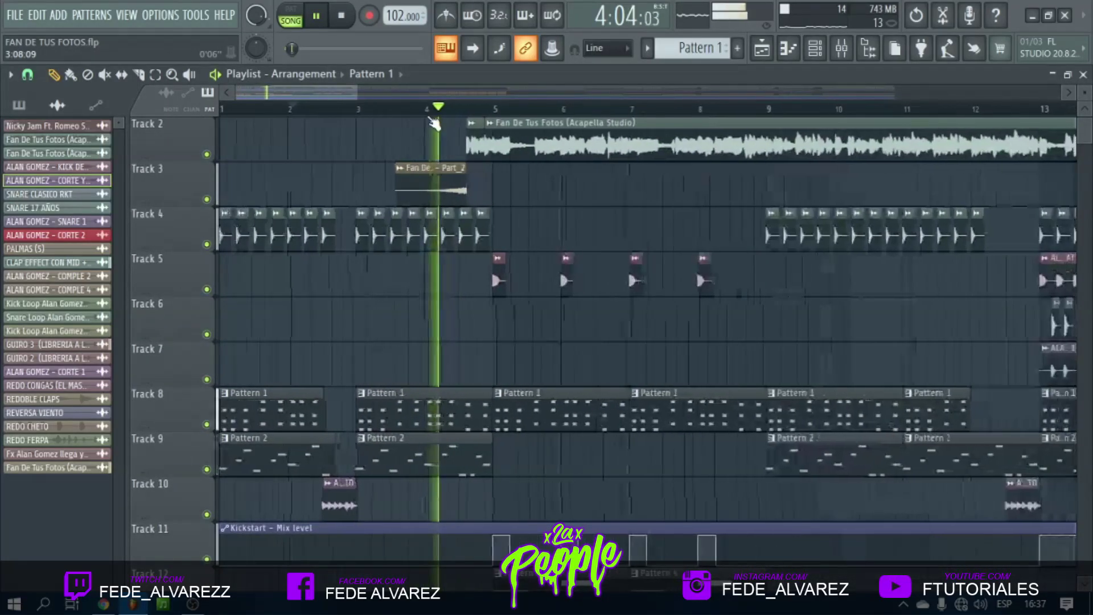
key(space)
Copy the KICK DE GAT, SNARE CLASICO RKT and SNARE 1 clips on Tracks 5 to 7 from bars 13 and 14 to bars 3 and 4.
scroll(429, 117, down, 2)
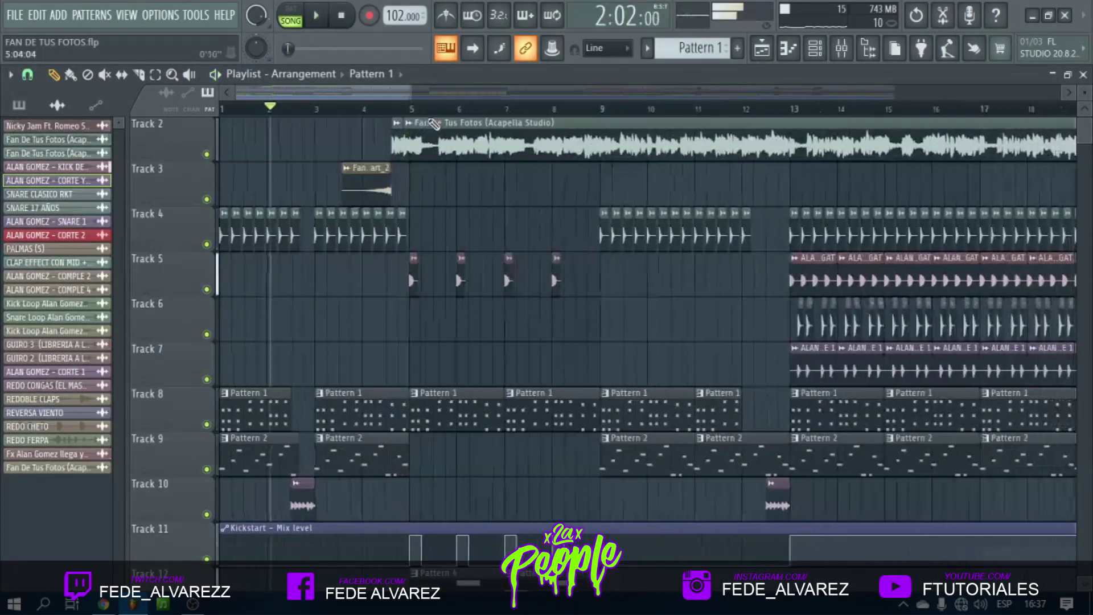
drag(770, 274, 831, 365)
drag(801, 304, 371, 296)
scroll(393, 317, down, 4)
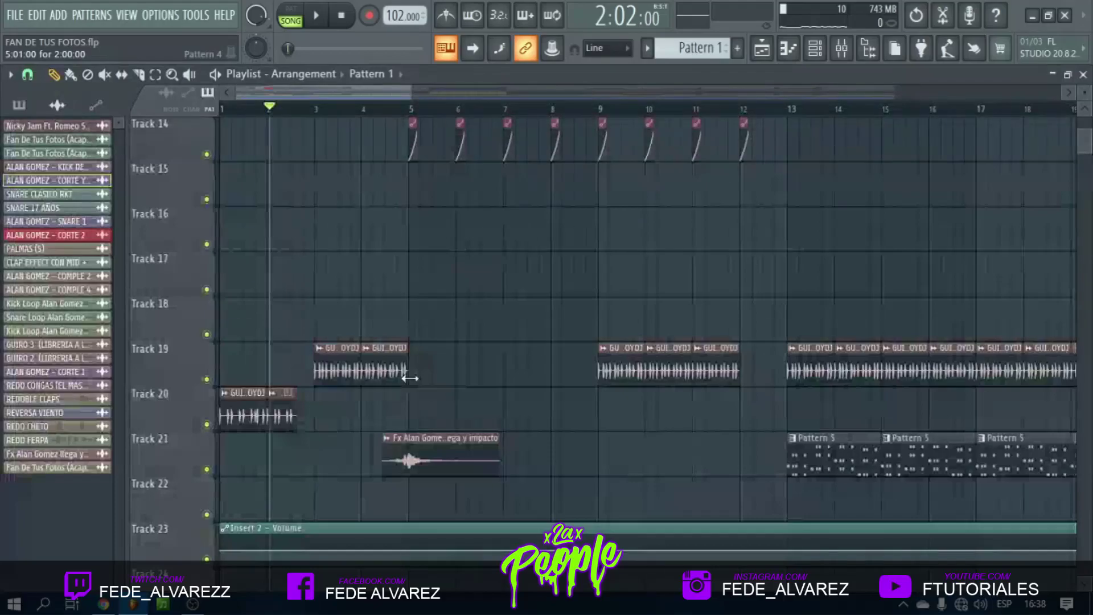
scroll(410, 378, up, 5)
scroll(398, 109, up, 4)
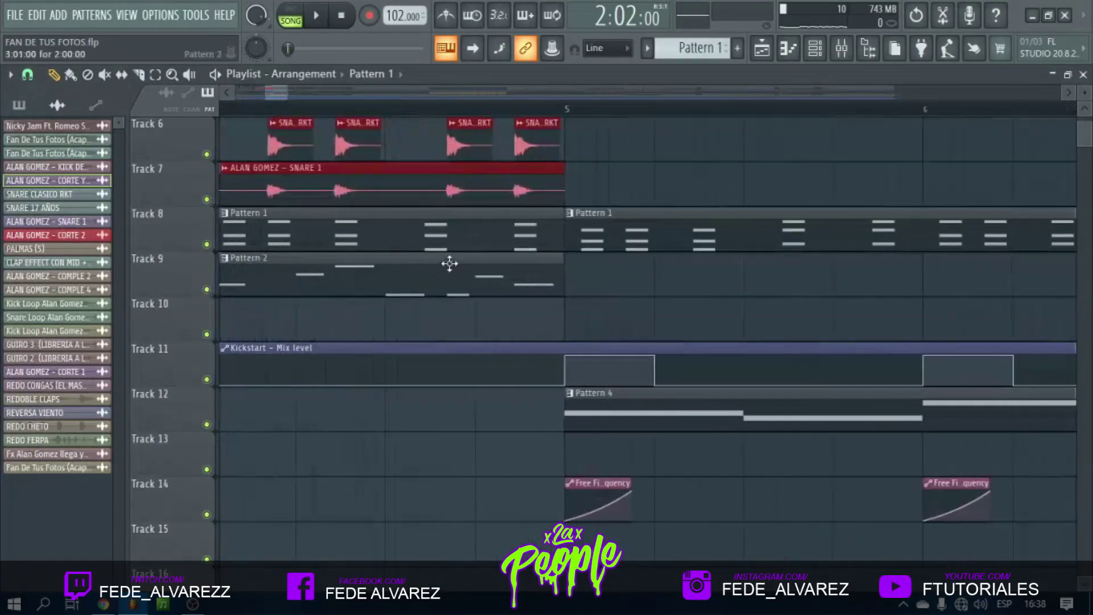
Slice the SNARE 1 clip in bar 4 and move the third snare hit on Tracks 6 and 7 one step earlier.
scroll(358, 249, up, 3)
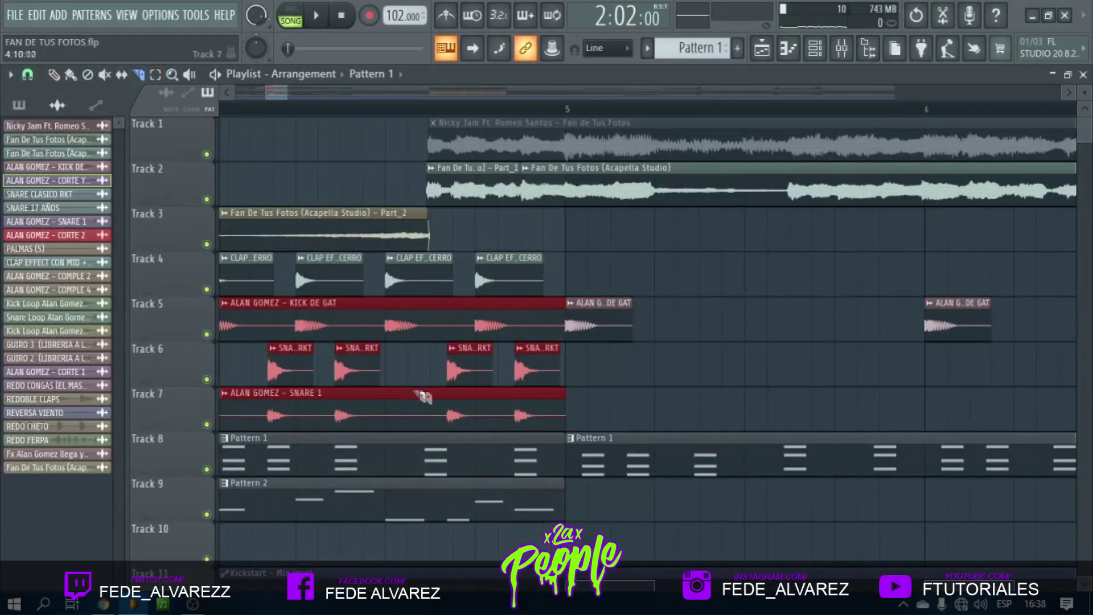
click(440, 390)
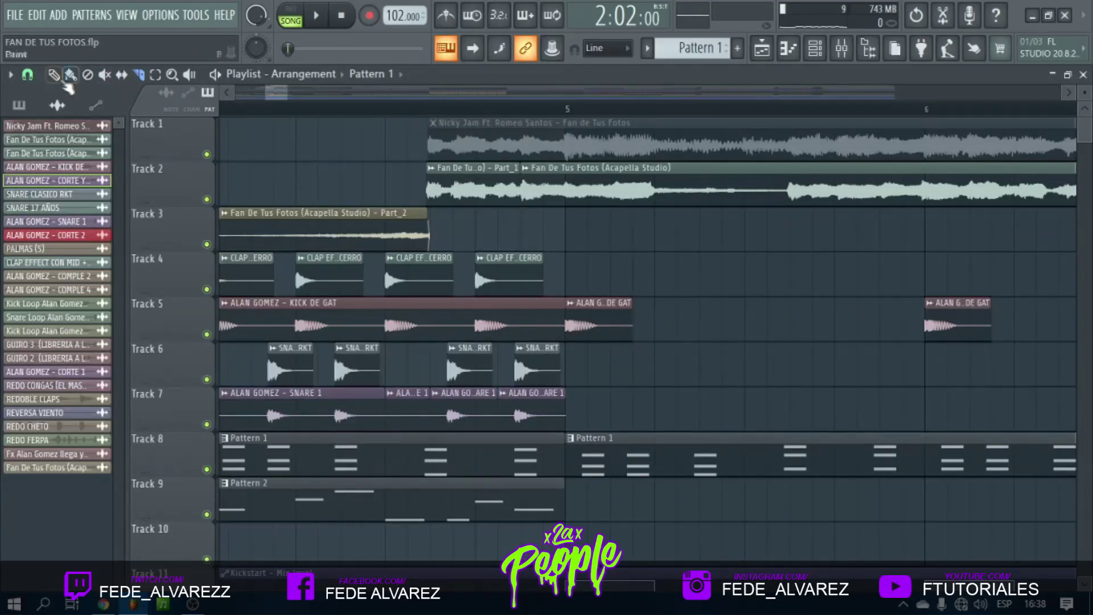
mouse_move(422, 367)
mouse_down()
mouse_move(486, 414)
mouse_move(437, 379)
mouse_up()
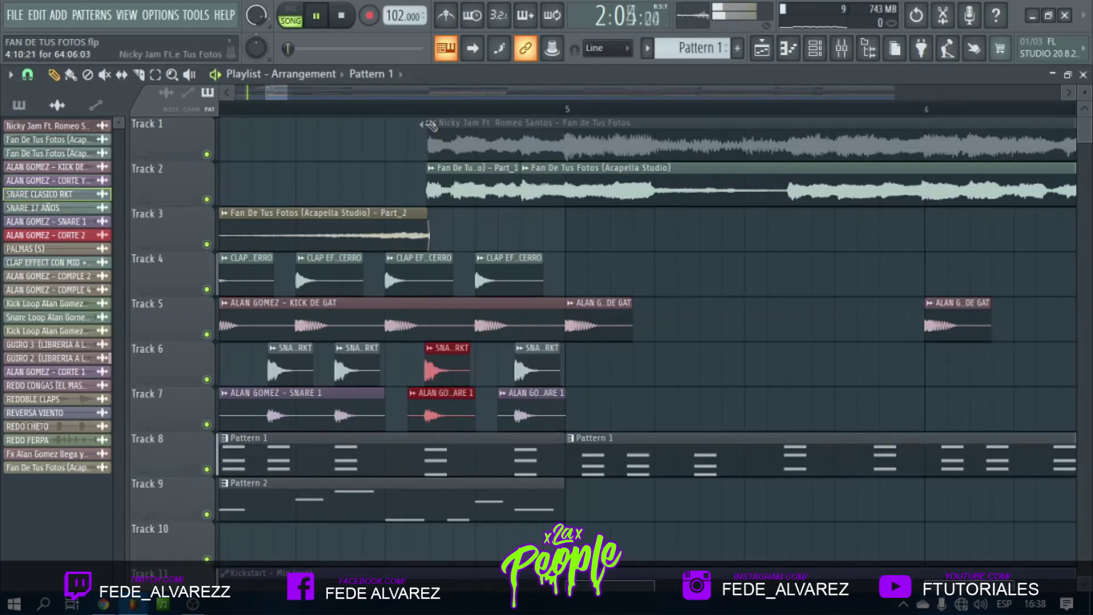
Play the arrangement from bar 2 to bar 7 to hear the added kicks and the shifted snare leading into the vocals.
scroll(427, 124, down, 4)
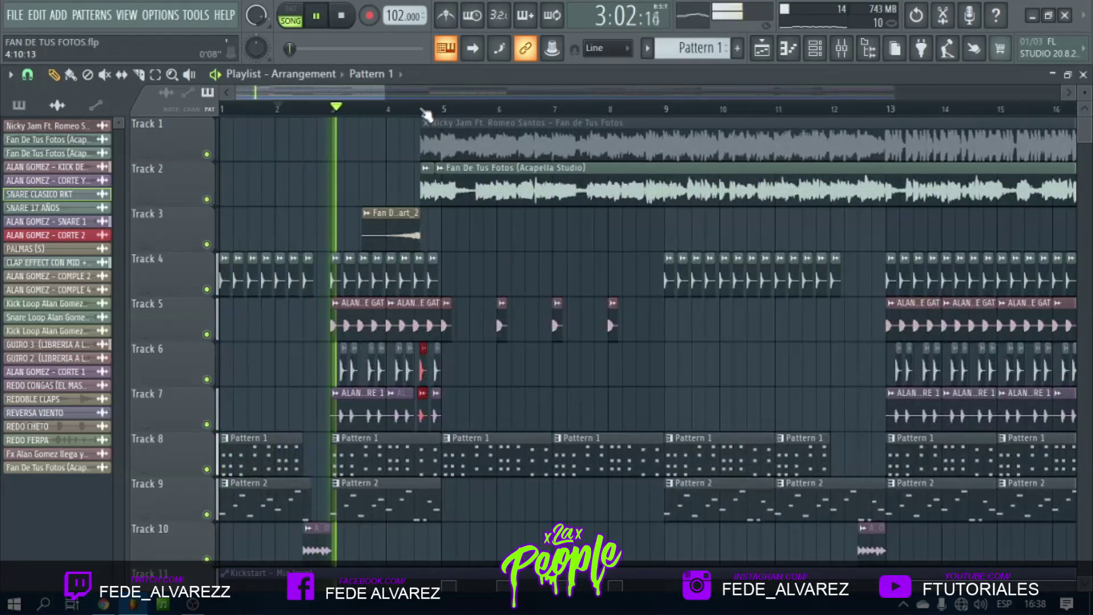
scroll(427, 112, up, 3)
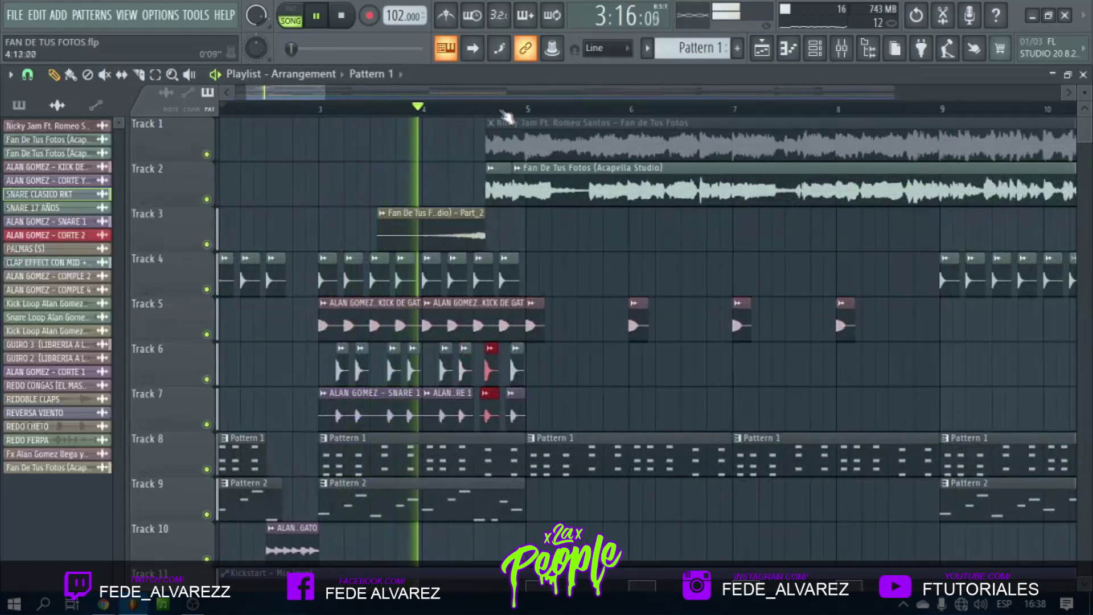
scroll(504, 114, up, 2)
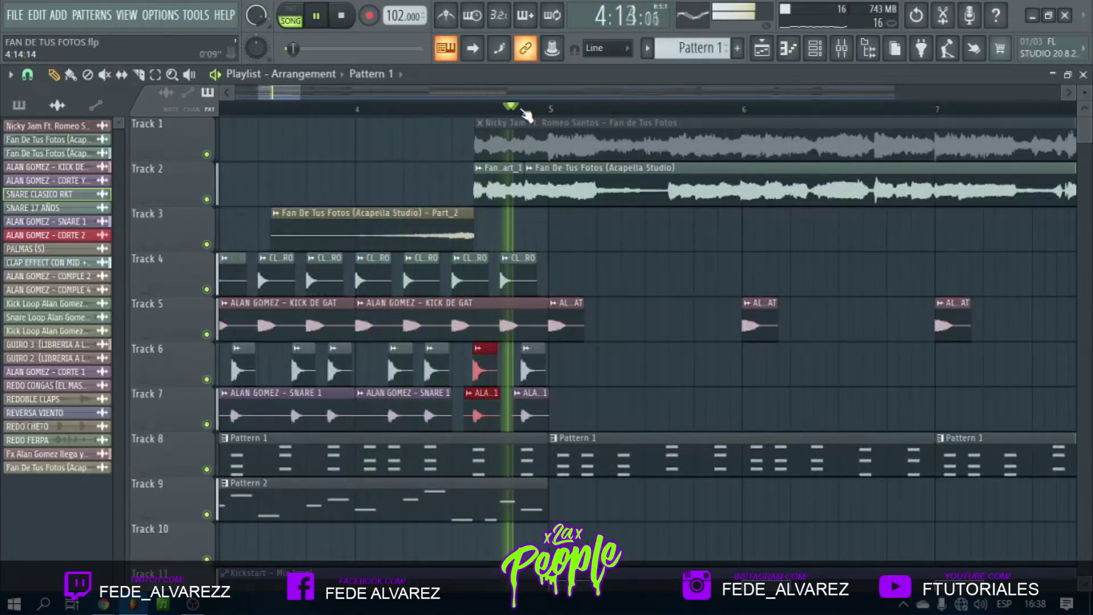
scroll(523, 111, down, 3)
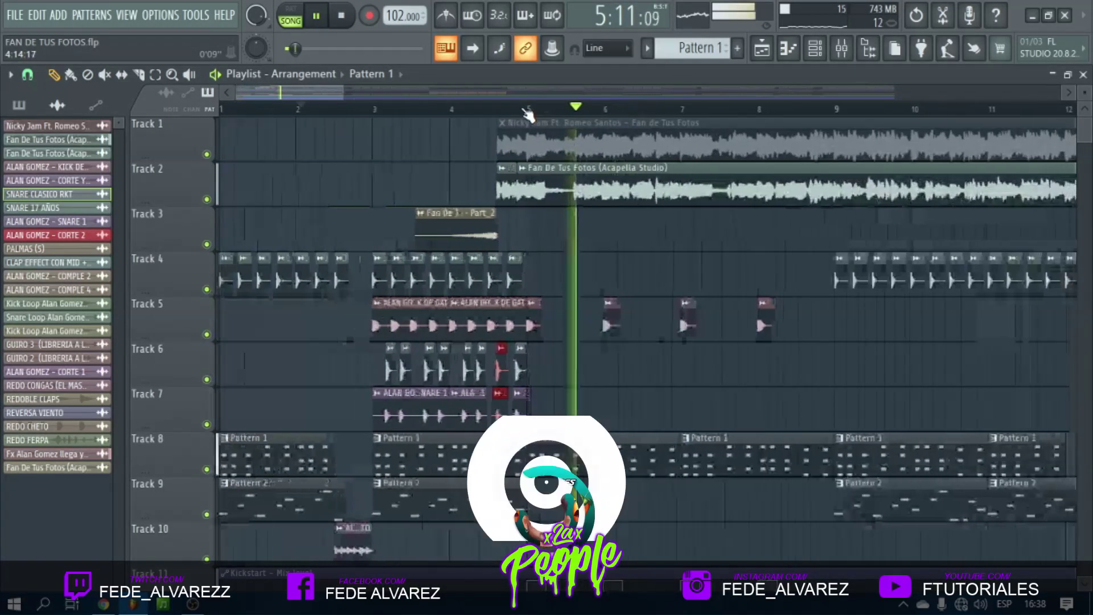
scroll(528, 114, down, 2)
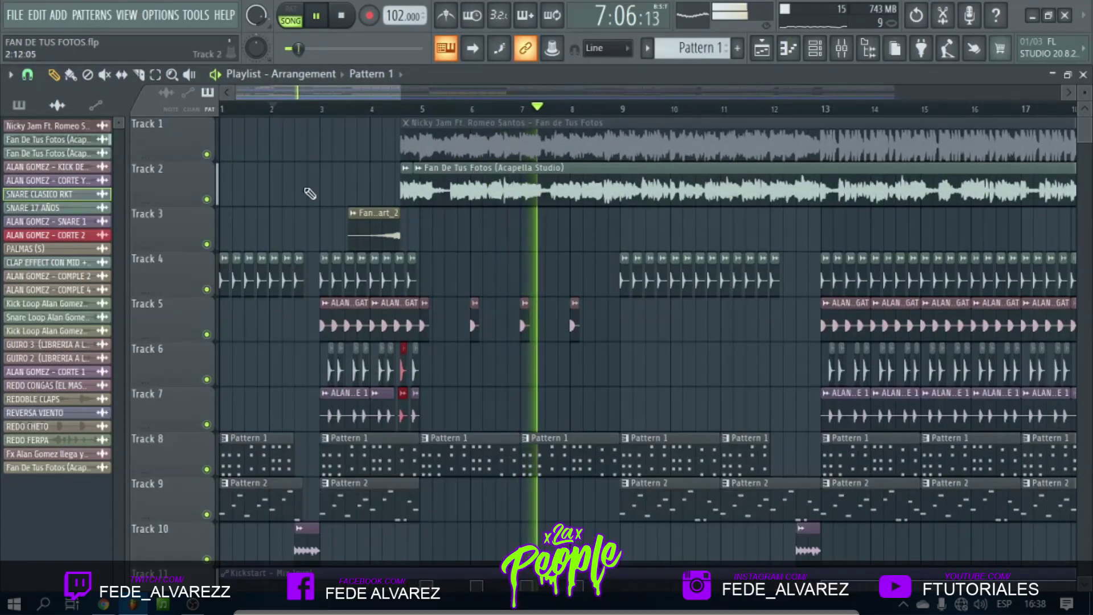
Mute the acapella on Track 2 and shorten the Pattern 1 clip on Track 8 to end at the middle of bar 8.
click(207, 199)
scroll(627, 245, up, 3)
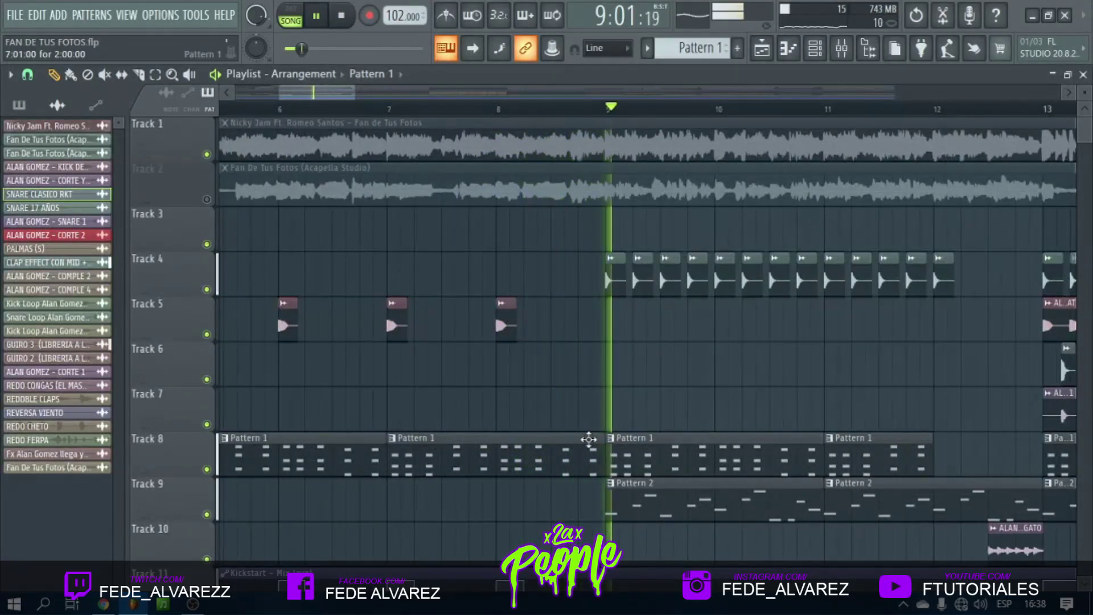
scroll(563, 416, down, 5)
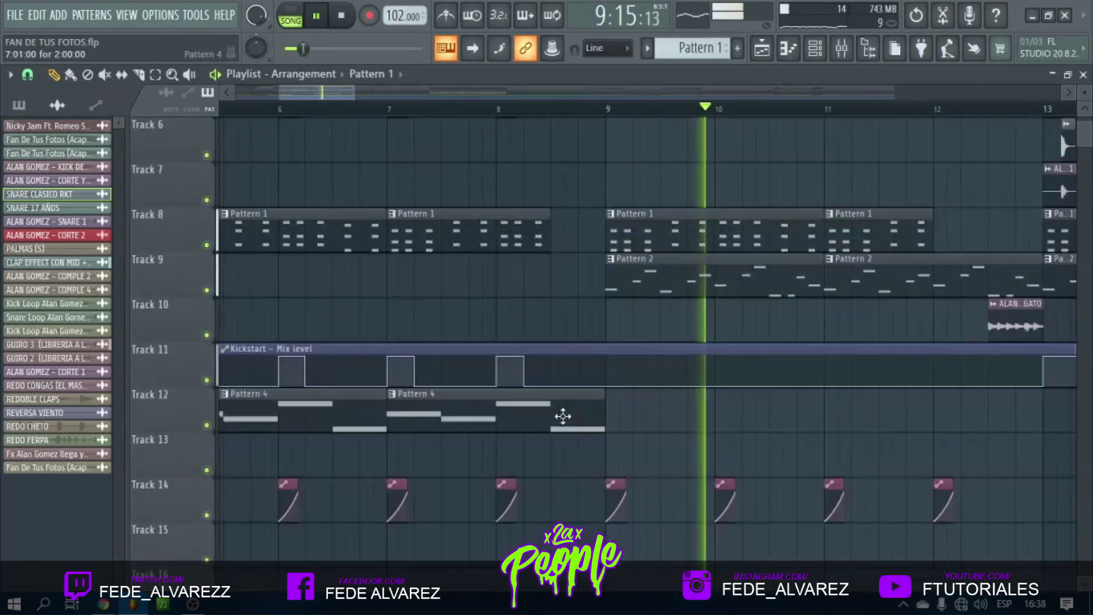
scroll(557, 118, down, 5)
scroll(528, 170, up, 5)
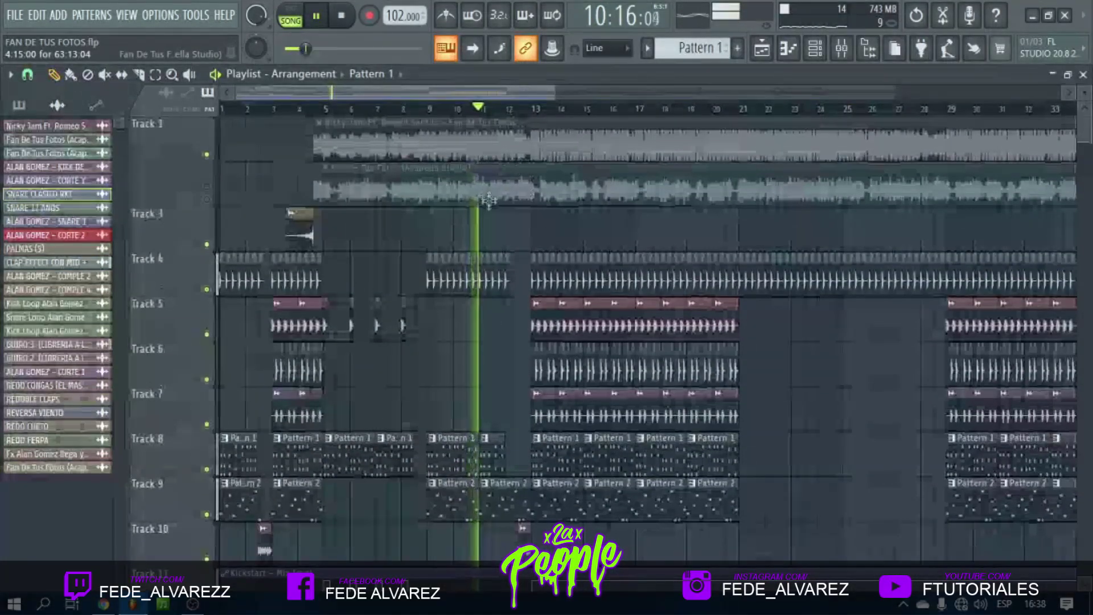
key(space)
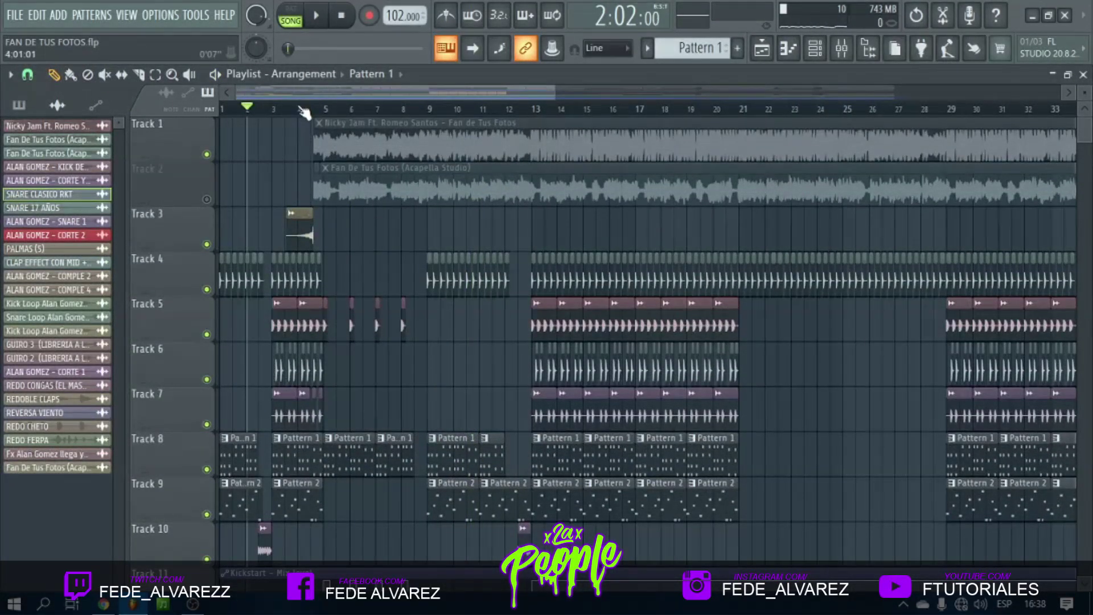
Return playback to the start and look over the full arrangement, checking the CORTE Y PUM GATO clip on Track 10.
click(338, 21)
scroll(223, 109, down, 1)
scroll(245, 113, up, 4)
scroll(228, 109, down, 3)
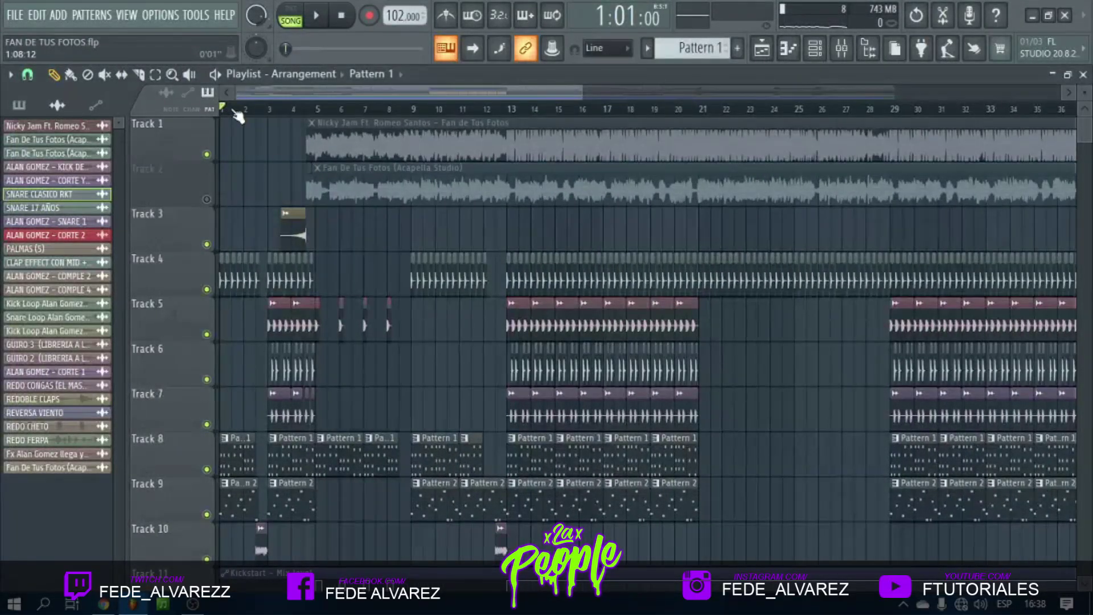
scroll(234, 113, up, 2)
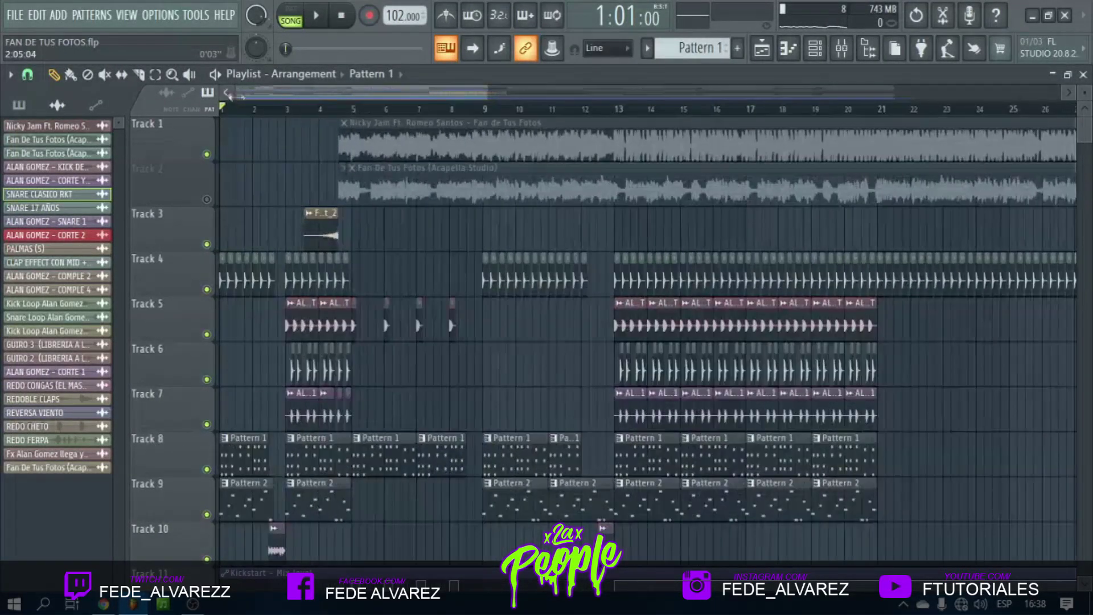
scroll(251, 111, down, 4)
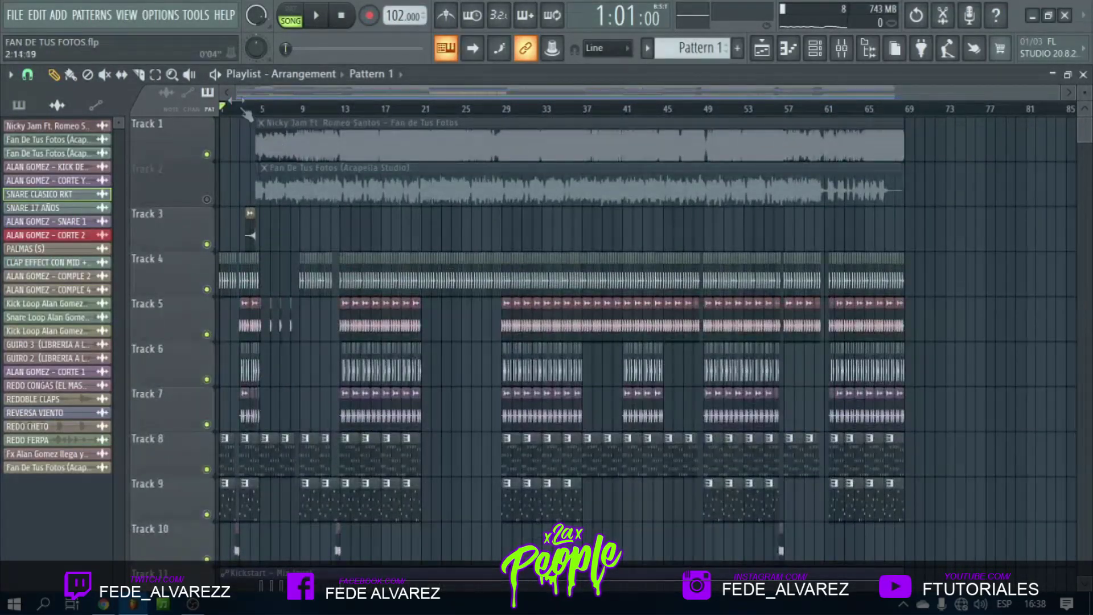
scroll(246, 113, up, 5)
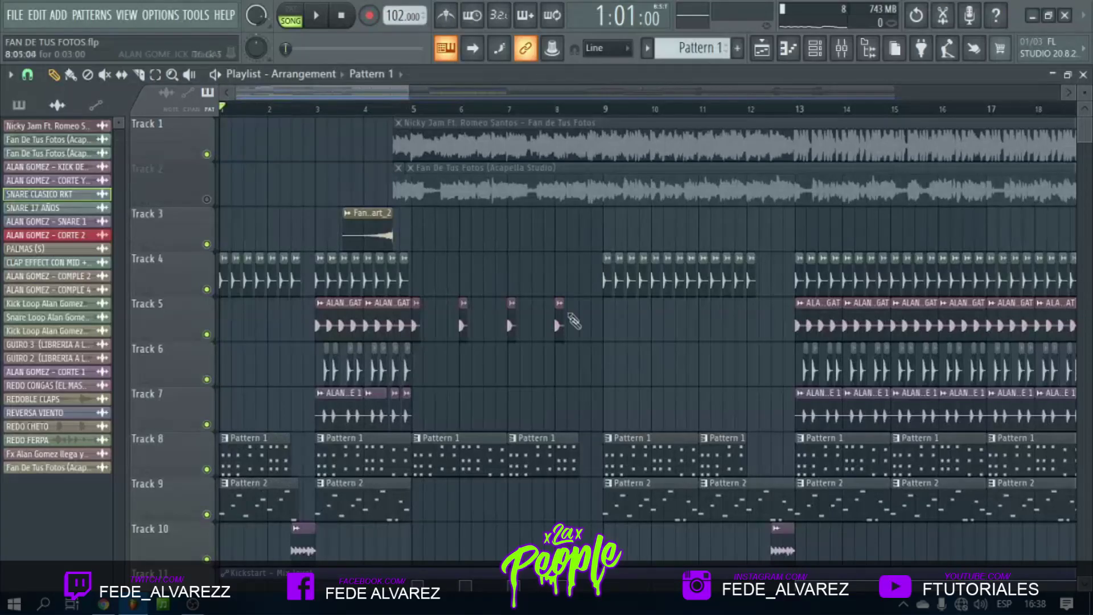
scroll(579, 341, down, 3)
scroll(579, 340, up, 2)
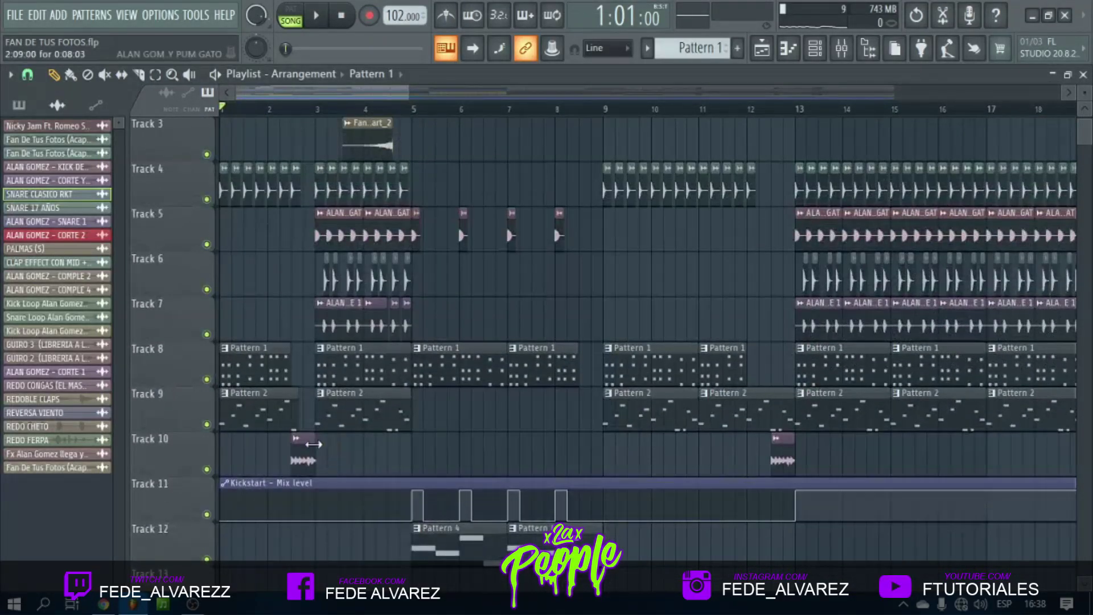
double_click(314, 444)
click(515, 213)
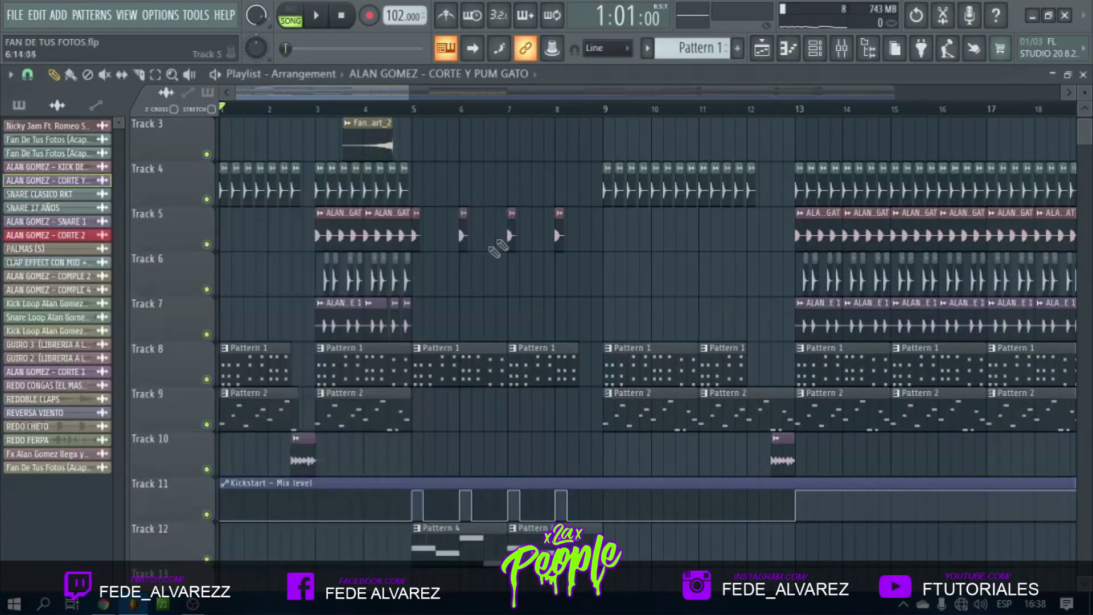
scroll(497, 307, up, 2)
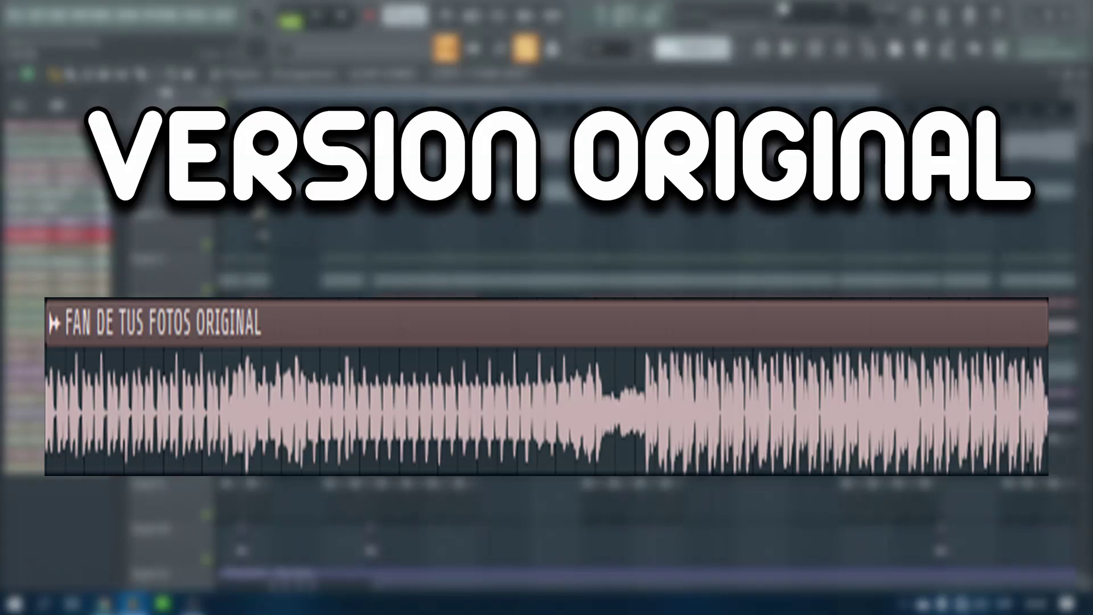
Mark the opening section of the arrangement as the time selection and place the playhead inside it.
drag(227, 108, 478, 108)
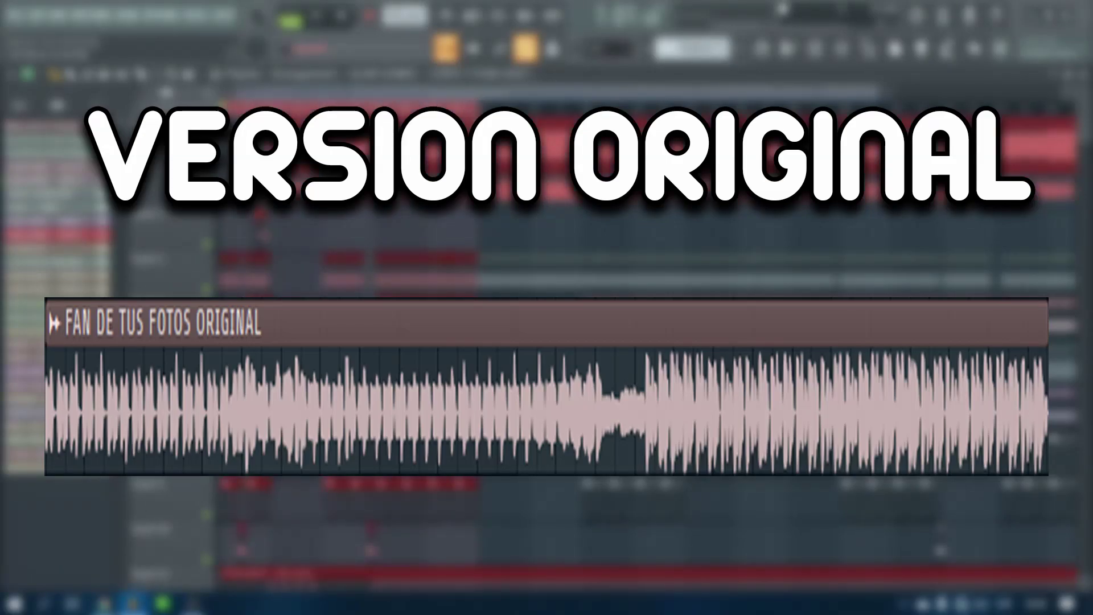
click(17, 17)
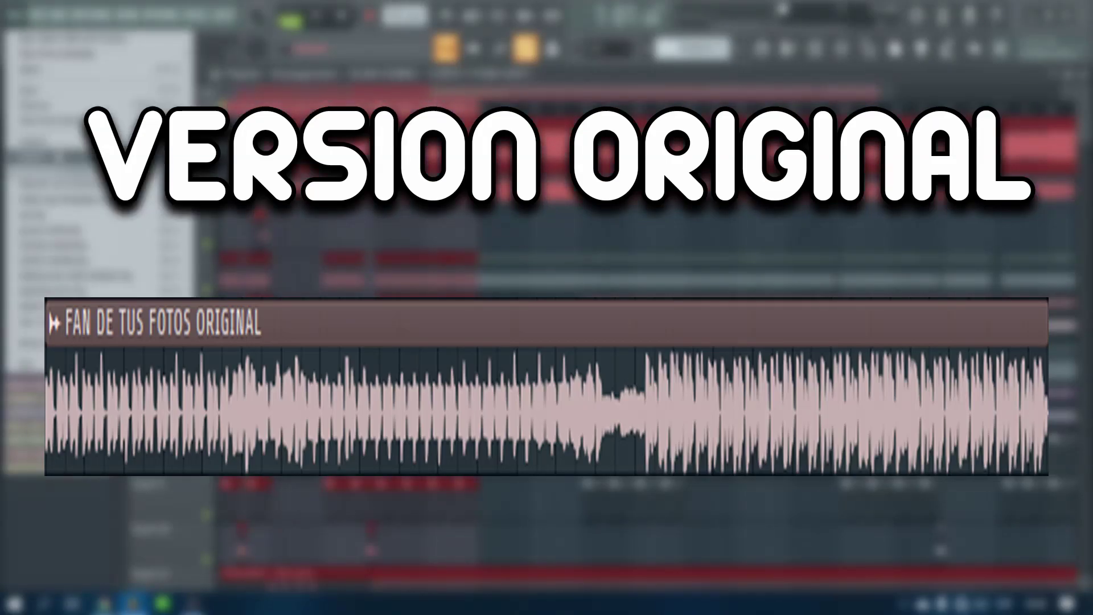
mouse_move(57, 157)
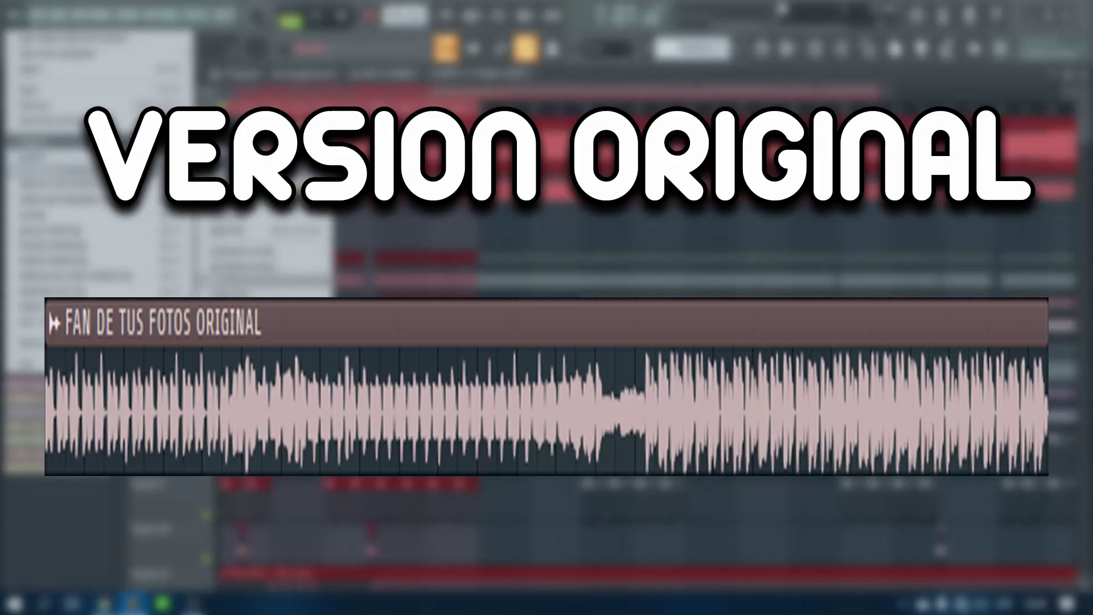
click(293, 117)
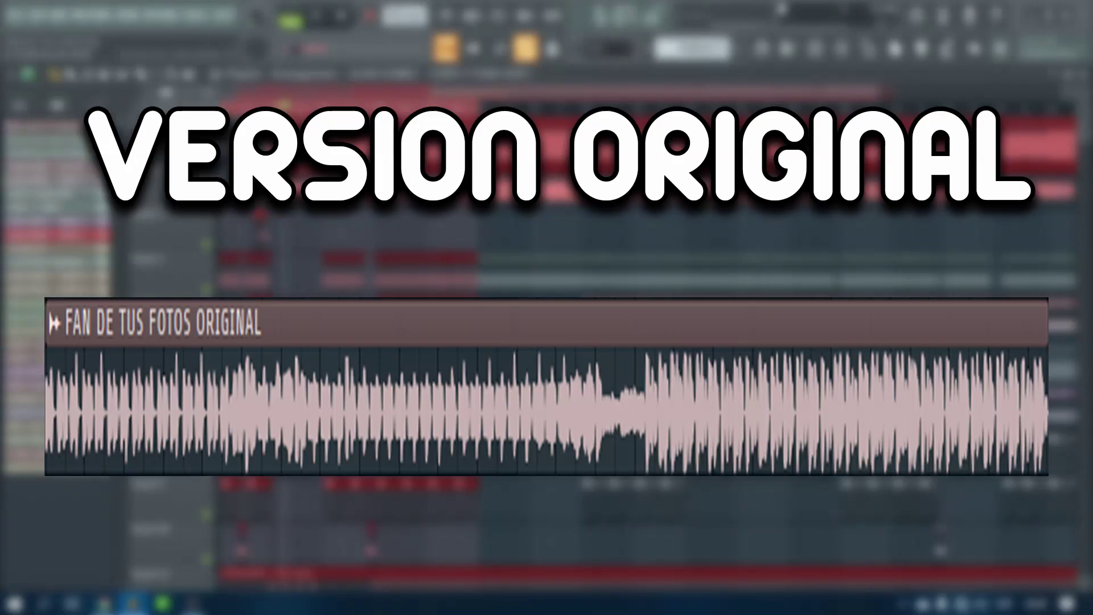
key(ctrl+d)
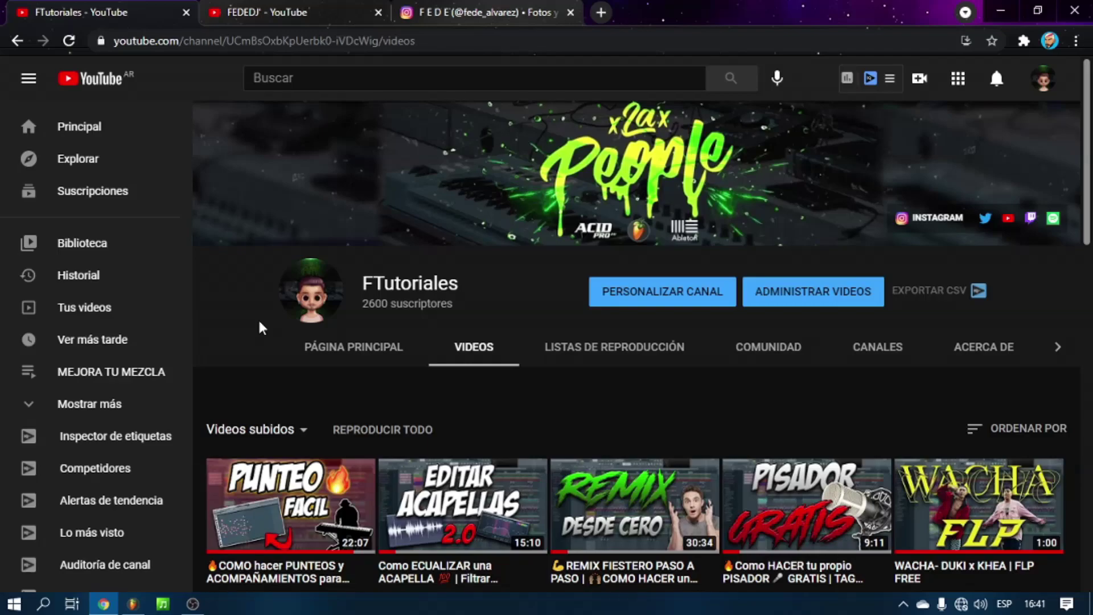
Switch to the browser and view the FEDEDJ' YouTube channel and the Instagram profile, returning to the FTutoriales channel.
key(ctrl+Tab)
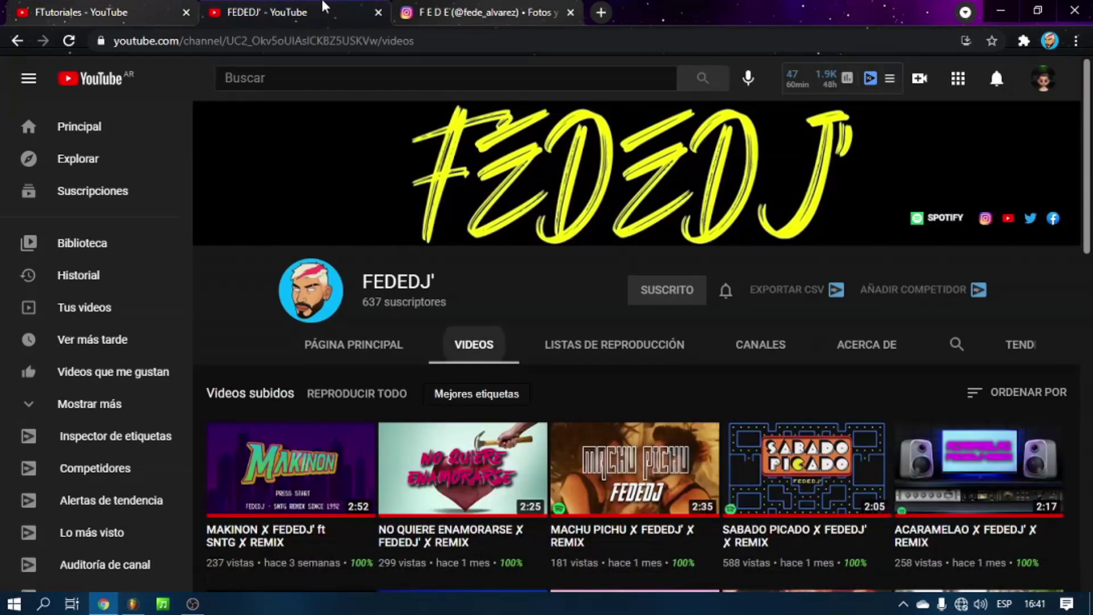
key(ctrl+Tab)
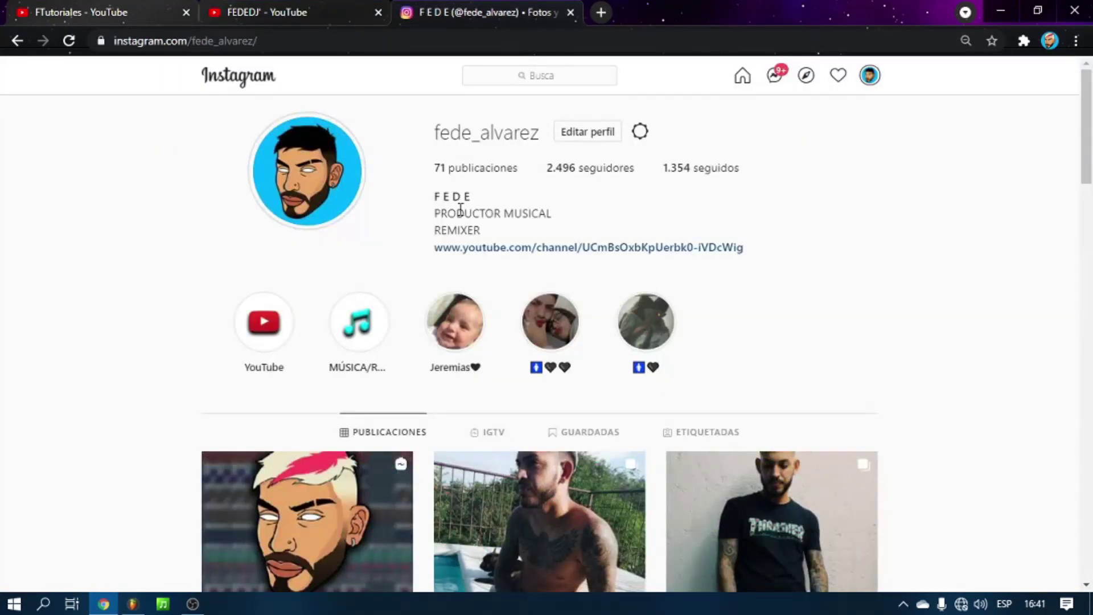
key(ctrl+Tab)
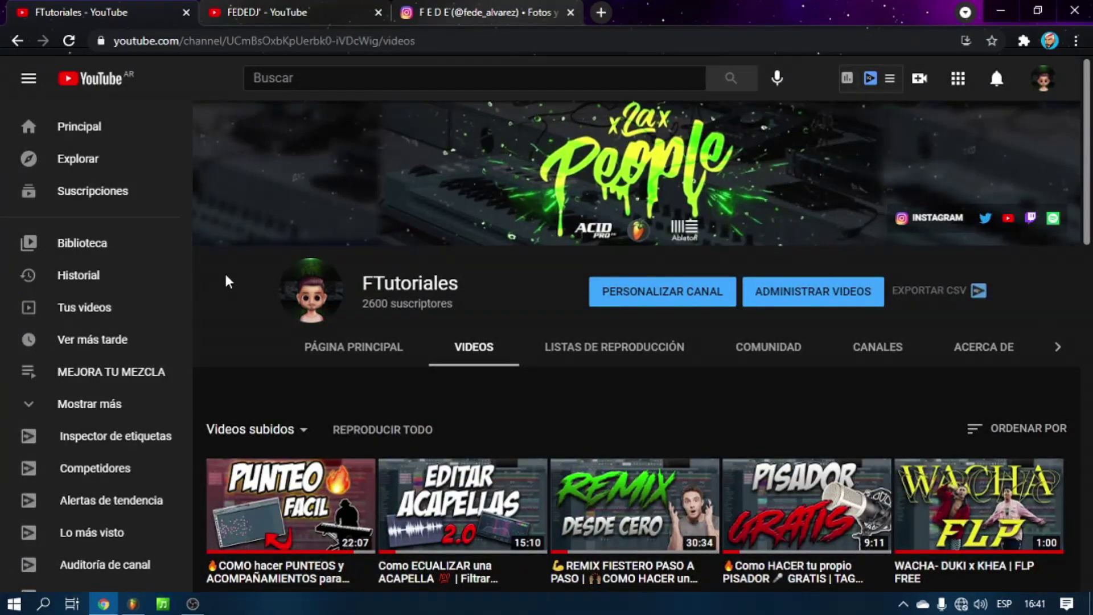